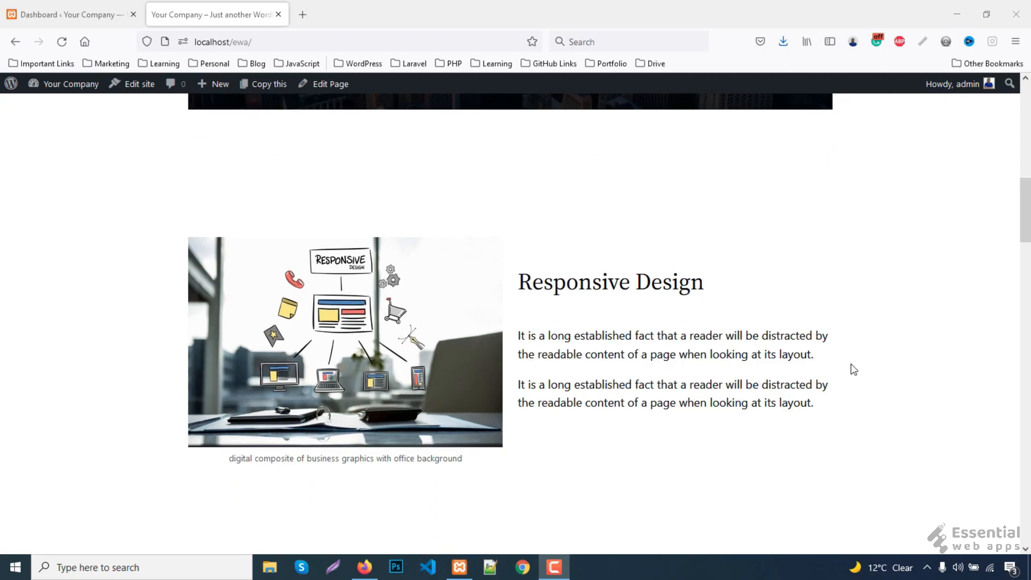
- Scroll through the home page down to its menu and lower sections
{"action": "scroll", "coordinate": [845, 347], "scroll_direction": "down", "scroll_amount": 5}
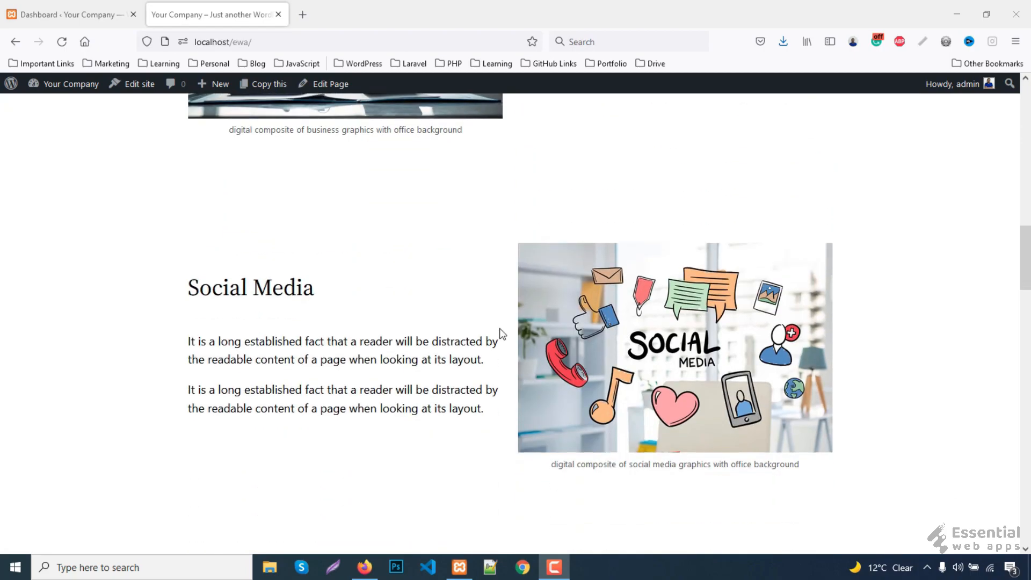
{"action": "scroll", "coordinate": [845, 329], "scroll_direction": "down", "scroll_amount": 5}
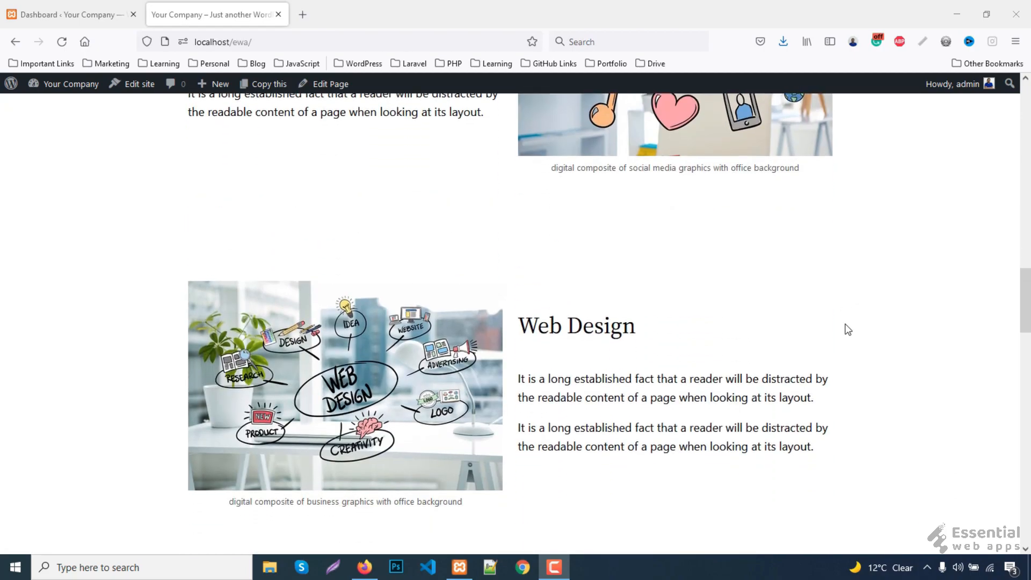
{"action": "scroll", "coordinate": [788, 362], "scroll_direction": "down", "scroll_amount": 5}
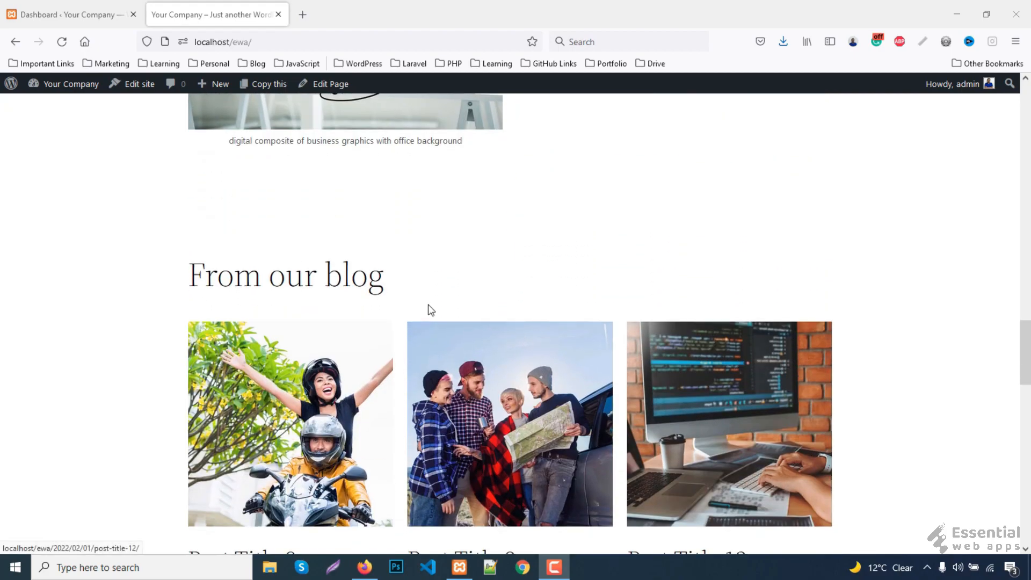
{"action": "left_click", "coordinate": [894, 320]}
{"action": "scroll", "coordinate": [894, 306], "scroll_direction": "down", "scroll_amount": 7}
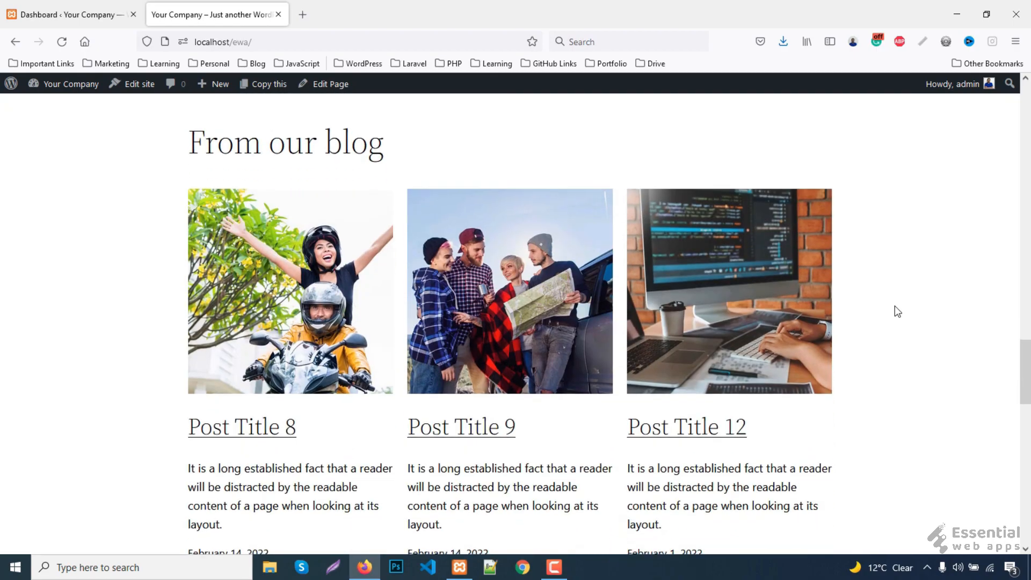
{"action": "scroll", "coordinate": [894, 306], "scroll_direction": "up", "scroll_amount": 1}
{"action": "scroll", "coordinate": [894, 311], "scroll_direction": "up", "scroll_amount": 1}
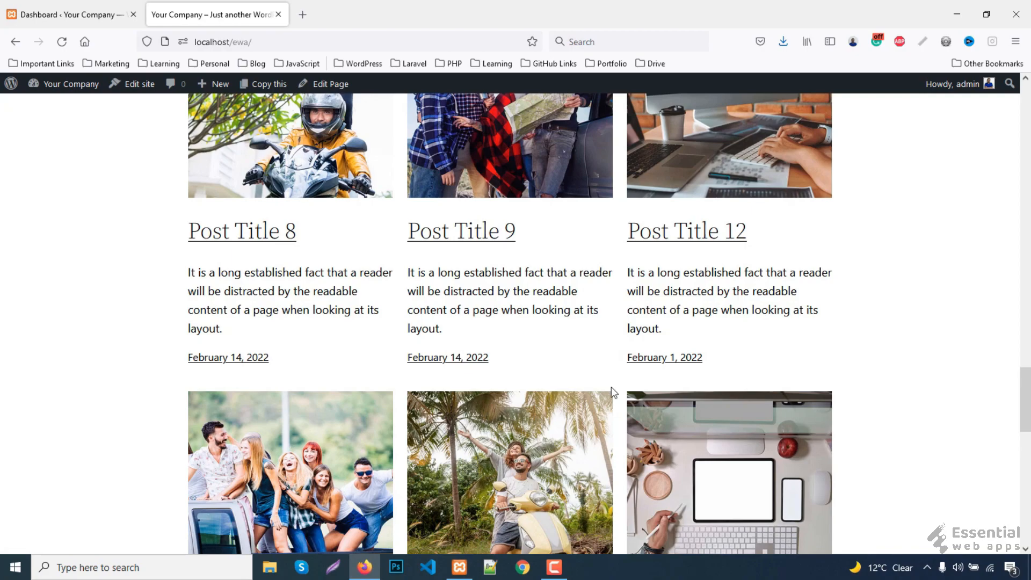
{"action": "scroll", "coordinate": [924, 376], "scroll_direction": "down", "scroll_amount": 7}
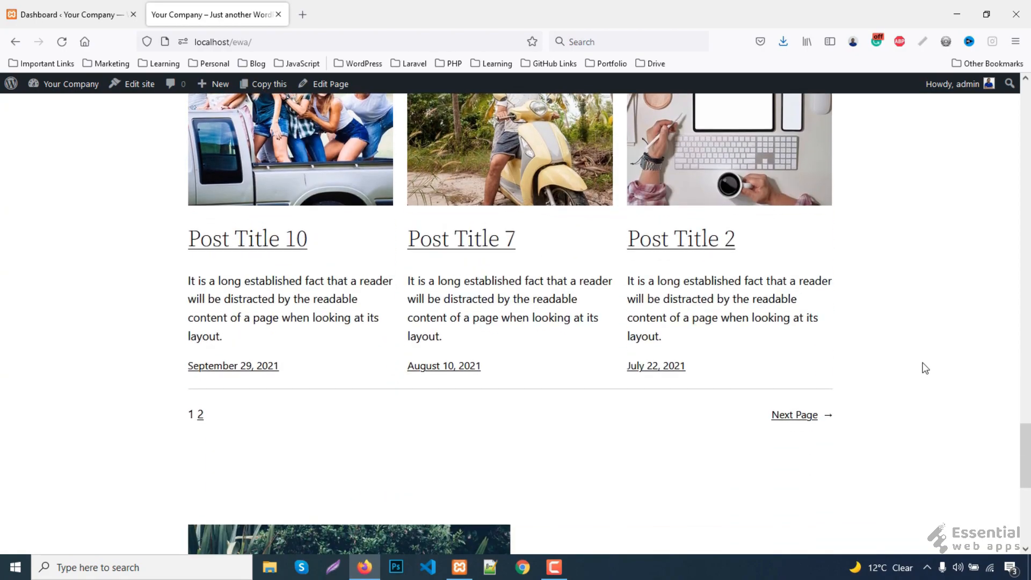
{"action": "scroll", "coordinate": [924, 365], "scroll_direction": "down", "scroll_amount": 1}
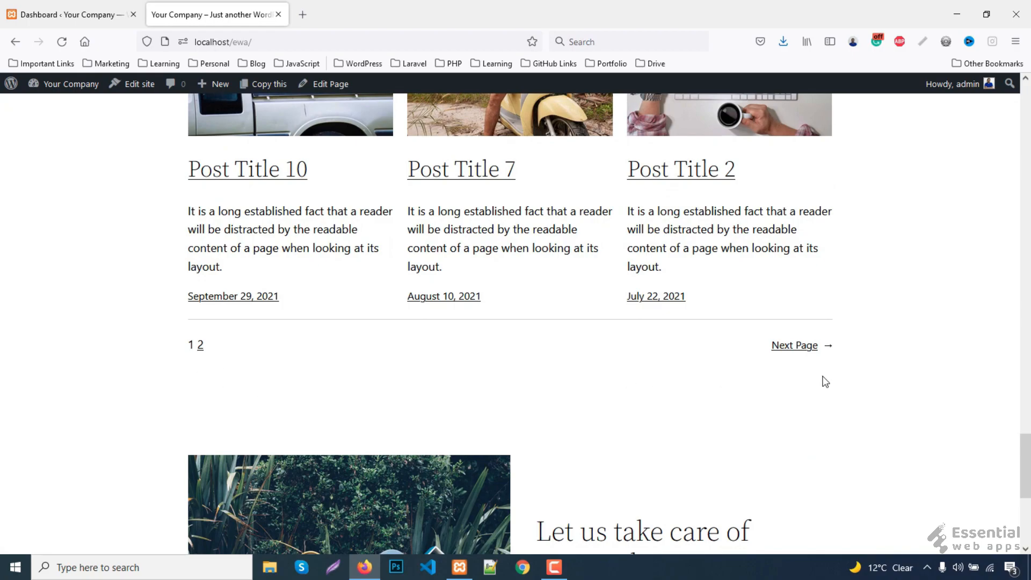
{"action": "scroll", "coordinate": [913, 384], "scroll_direction": "down", "scroll_amount": 5}
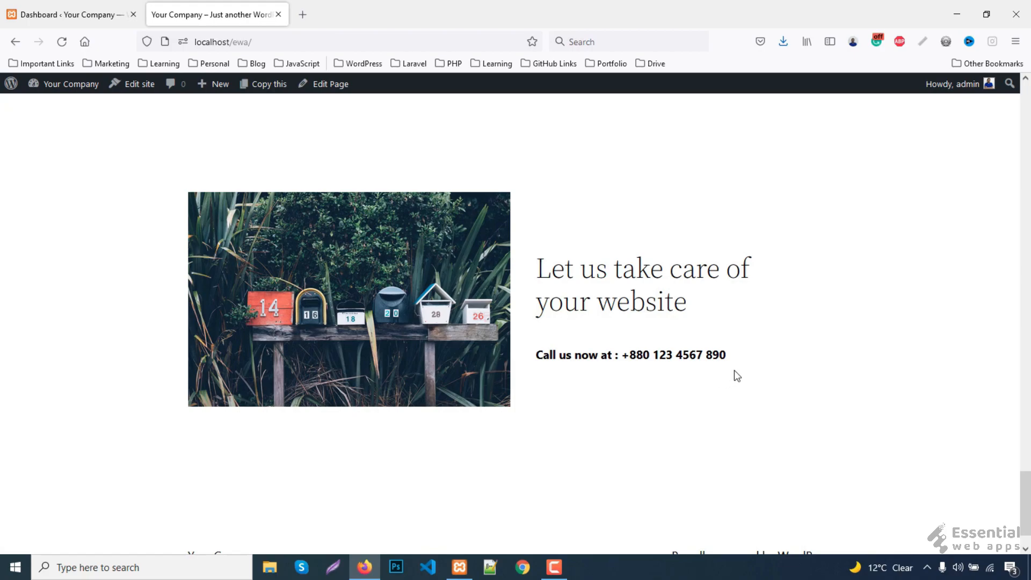
{"action": "scroll", "coordinate": [733, 371], "scroll_direction": "down", "scroll_amount": 1}
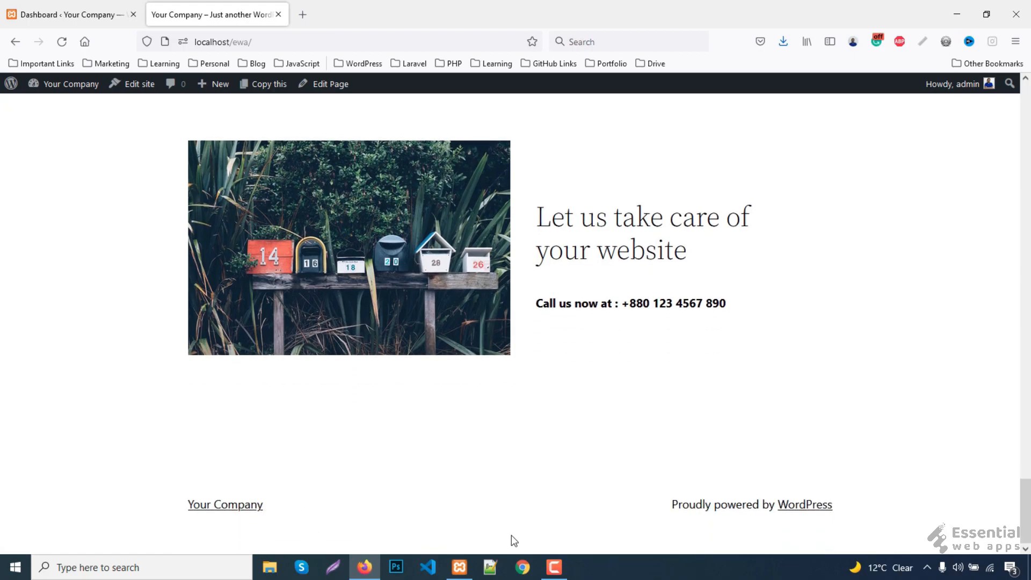
{"action": "left_click_drag", "start_coordinate": [1027, 500], "coordinate": [1025, 107]}
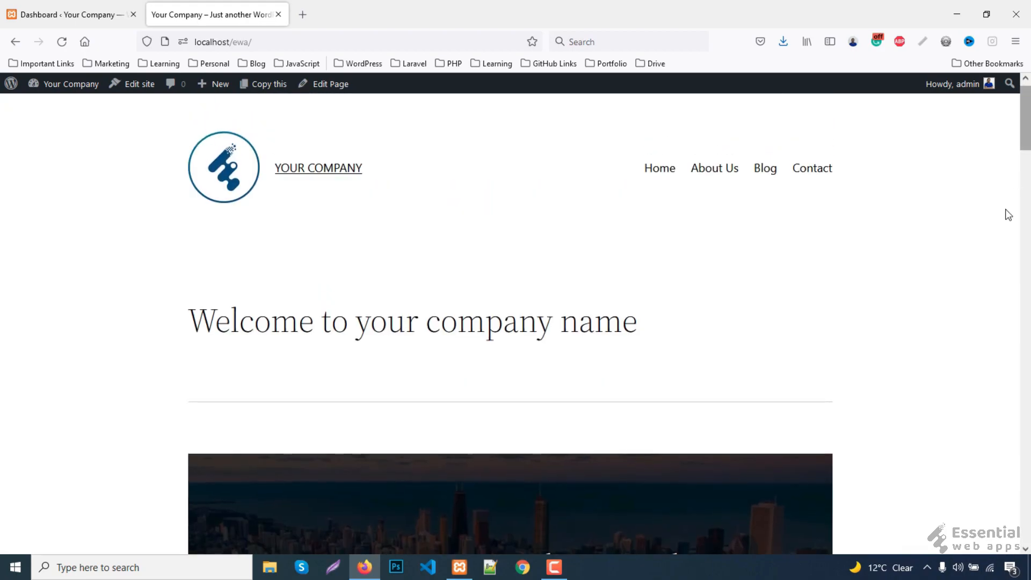
- Open the About Us menu link in a new tab and switch to it
{"action": "right_click", "coordinate": [717, 173]}
{"action": "left_click", "coordinate": [737, 183]}
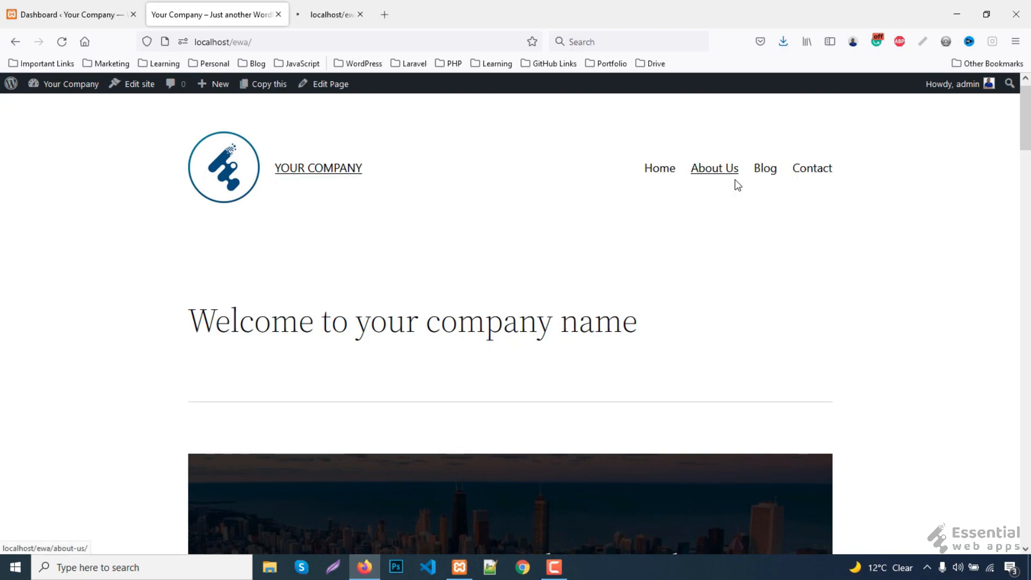
{"action": "left_click", "coordinate": [335, 11]}
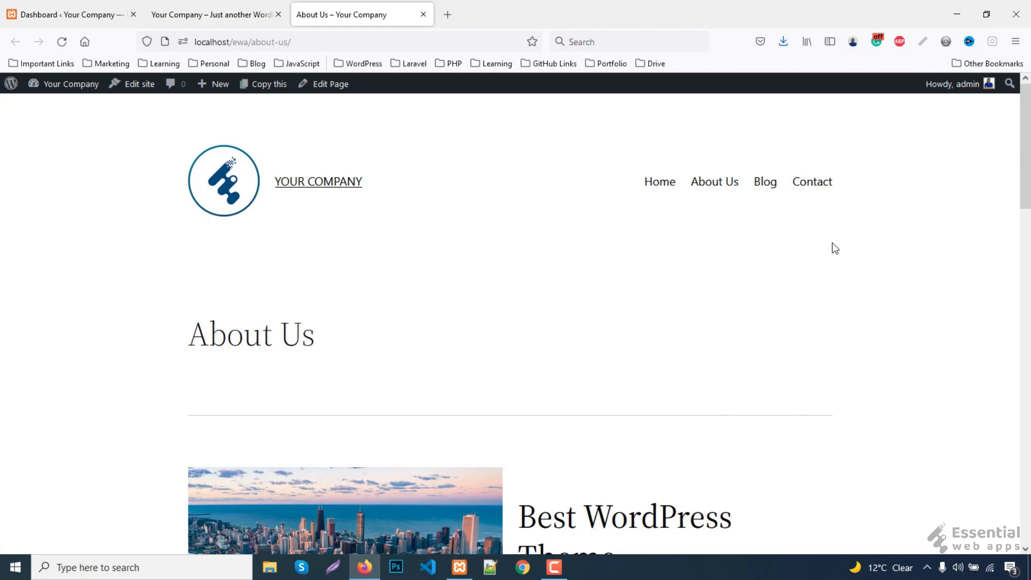
{"action": "left_click", "coordinate": [253, 15]}
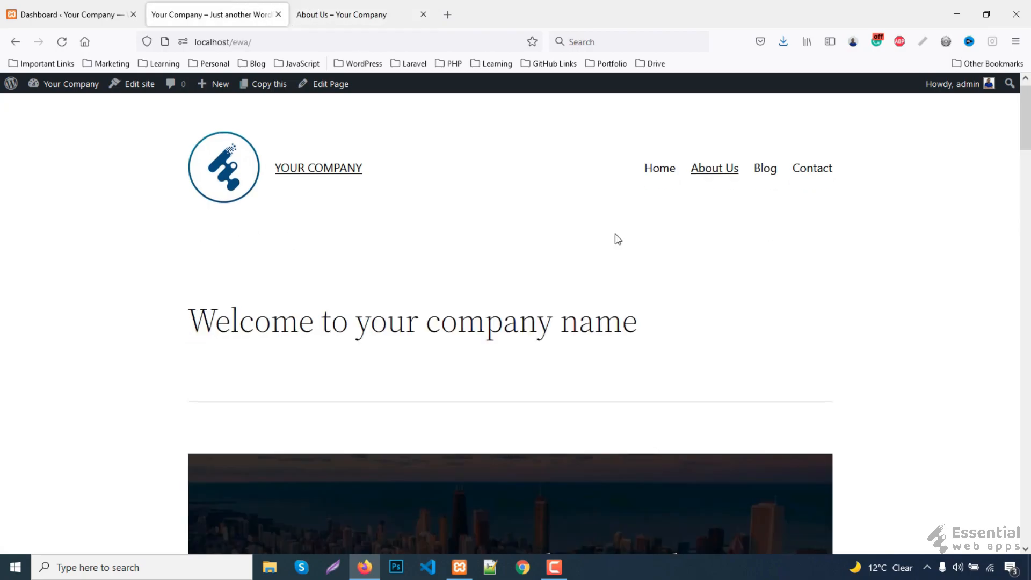
{"action": "left_click", "coordinate": [383, 12]}
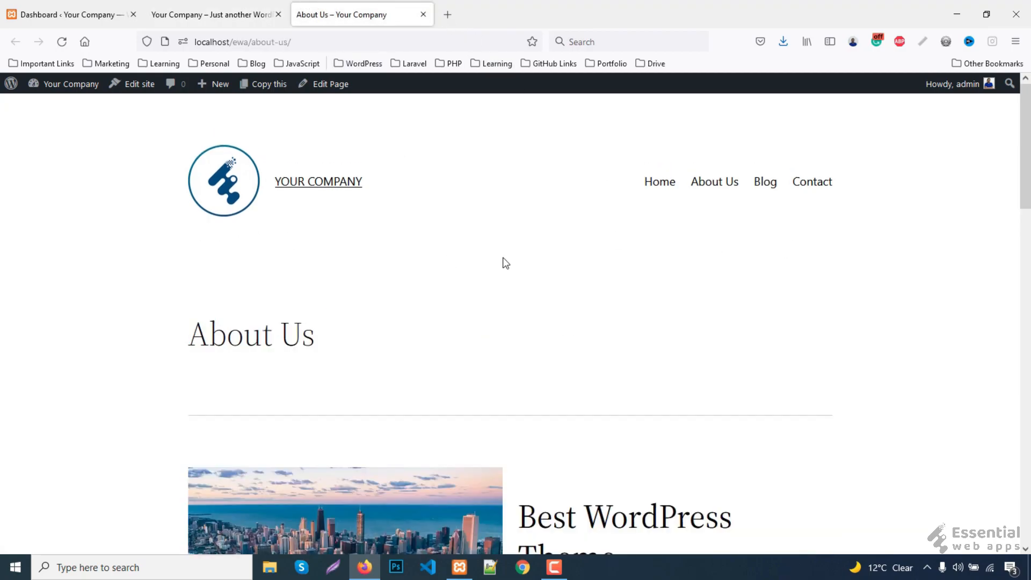
- Scroll through the About Us page's team contacts, call-to-action block and footer
{"action": "scroll", "coordinate": [510, 262], "scroll_direction": "down", "scroll_amount": 1}
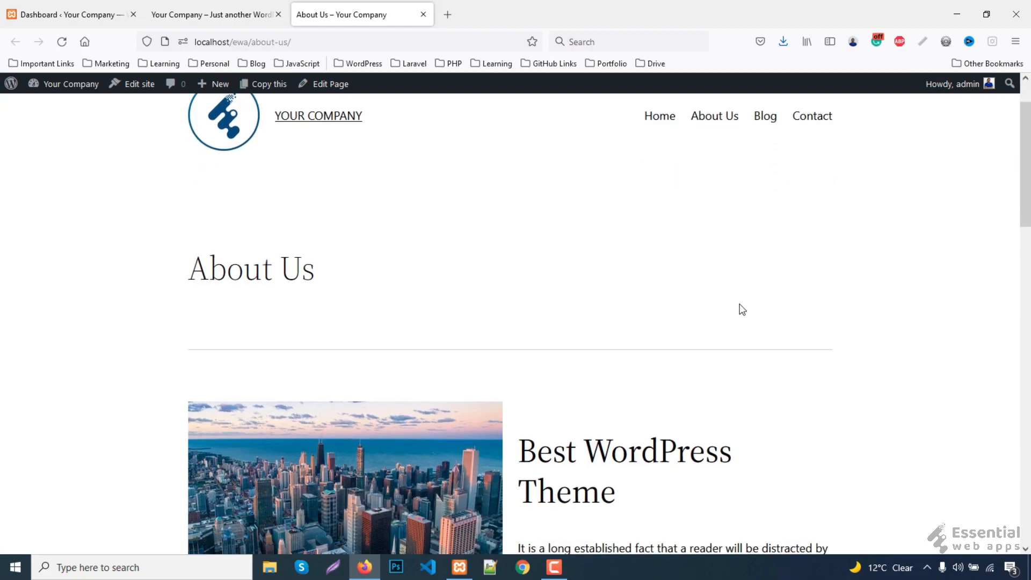
{"action": "scroll", "coordinate": [752, 305], "scroll_direction": "down", "scroll_amount": 2}
{"action": "scroll", "coordinate": [756, 300], "scroll_direction": "down", "scroll_amount": 2}
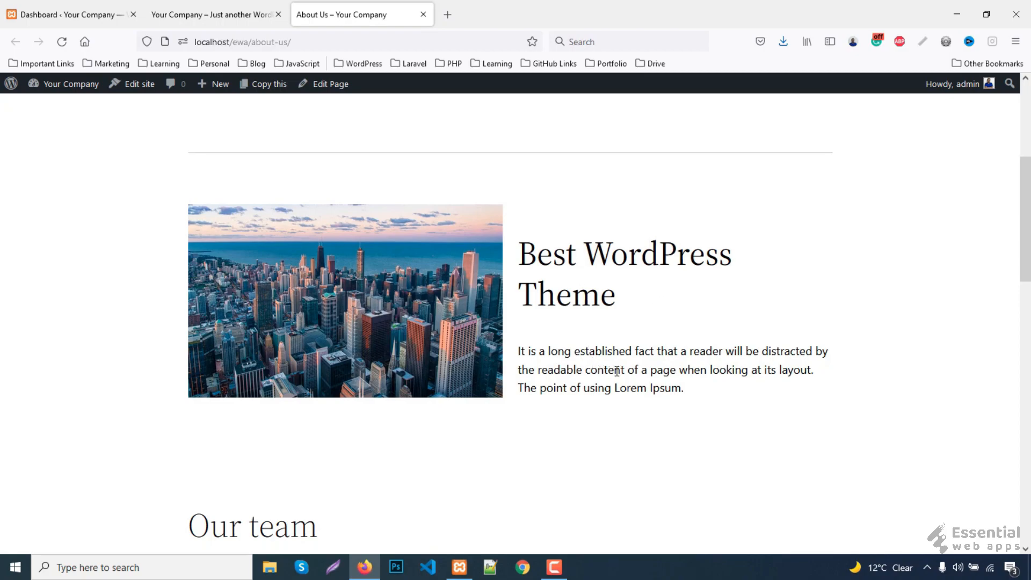
{"action": "scroll", "coordinate": [621, 368], "scroll_direction": "down", "scroll_amount": 5}
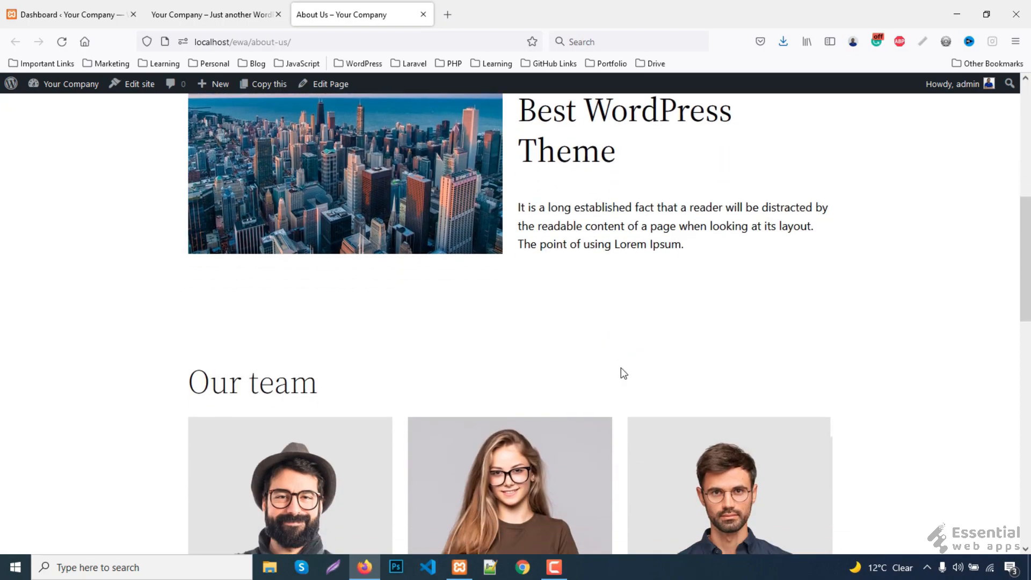
{"action": "scroll", "coordinate": [621, 369], "scroll_direction": "down", "scroll_amount": 3}
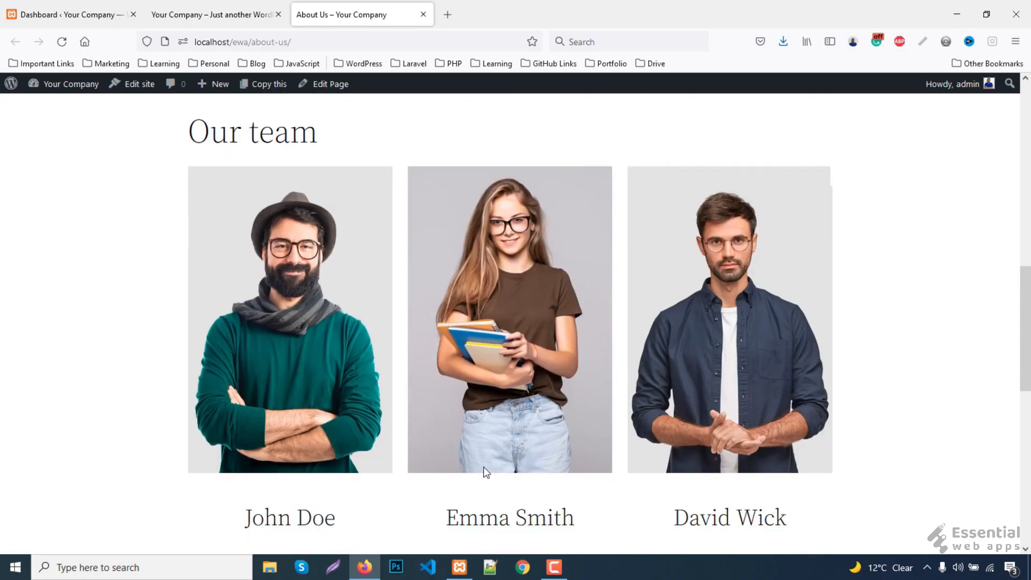
{"action": "scroll", "coordinate": [737, 441], "scroll_direction": "down", "scroll_amount": 1}
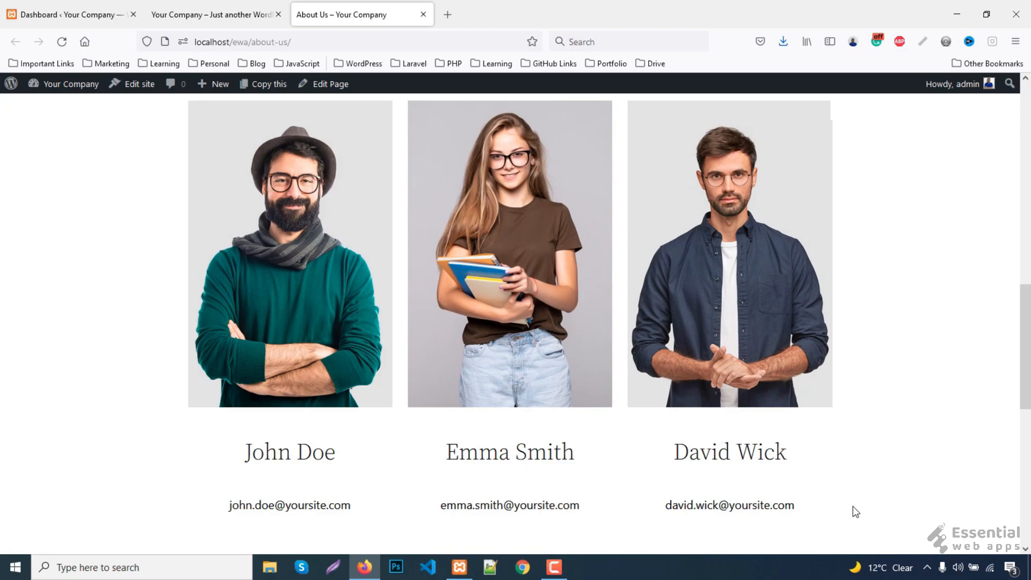
{"action": "scroll", "coordinate": [857, 505], "scroll_direction": "down", "scroll_amount": 6}
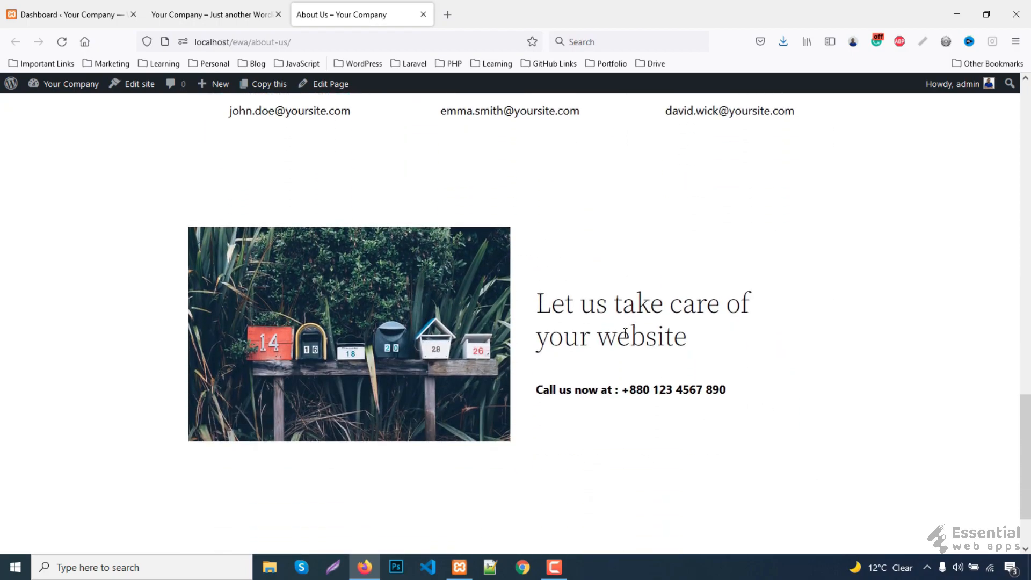
- Compare against the home page, then scroll the About Us page to its footer again
{"action": "left_click", "coordinate": [218, 13]}
{"action": "scroll", "coordinate": [324, 482], "scroll_direction": "down", "scroll_amount": 5}
{"action": "scroll", "coordinate": [325, 486], "scroll_direction": "down", "scroll_amount": 20}
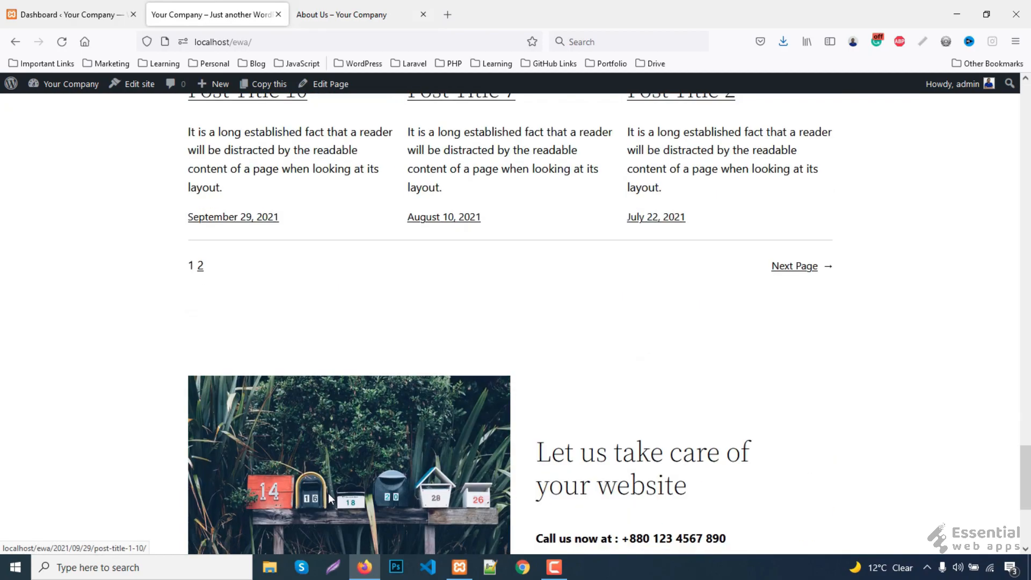
{"action": "scroll", "coordinate": [328, 494], "scroll_direction": "down", "scroll_amount": 3}
{"action": "left_click", "coordinate": [350, 15]}
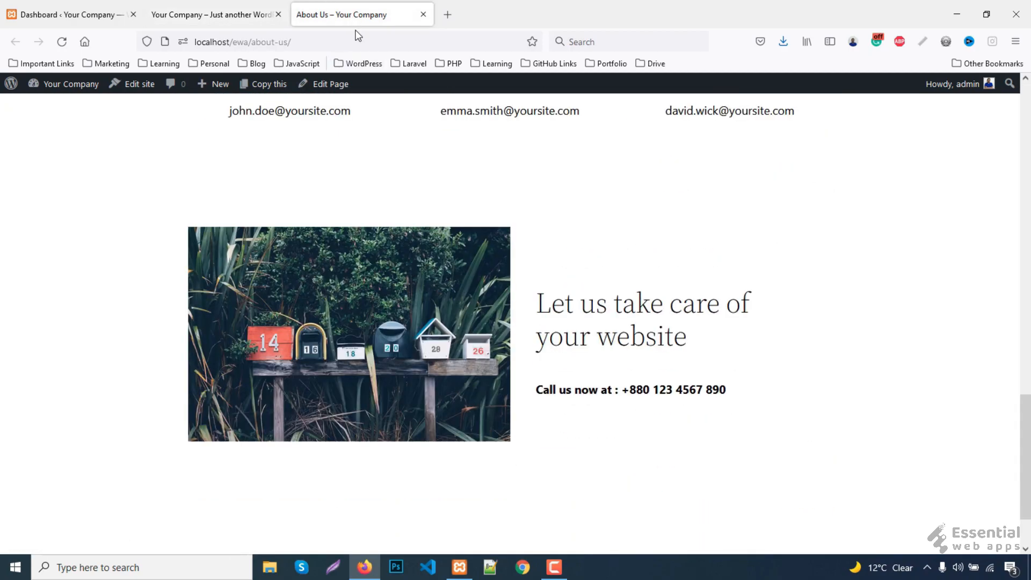
{"action": "scroll", "coordinate": [813, 440], "scroll_direction": "down", "scroll_amount": 3}
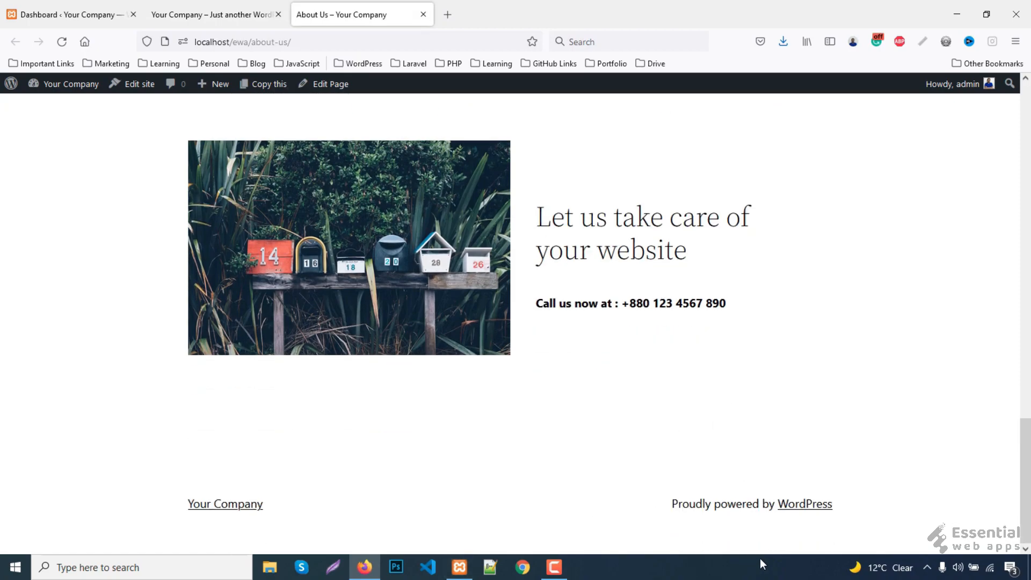
{"action": "left_click_drag", "start_coordinate": [1026, 447], "coordinate": [1027, 115]}
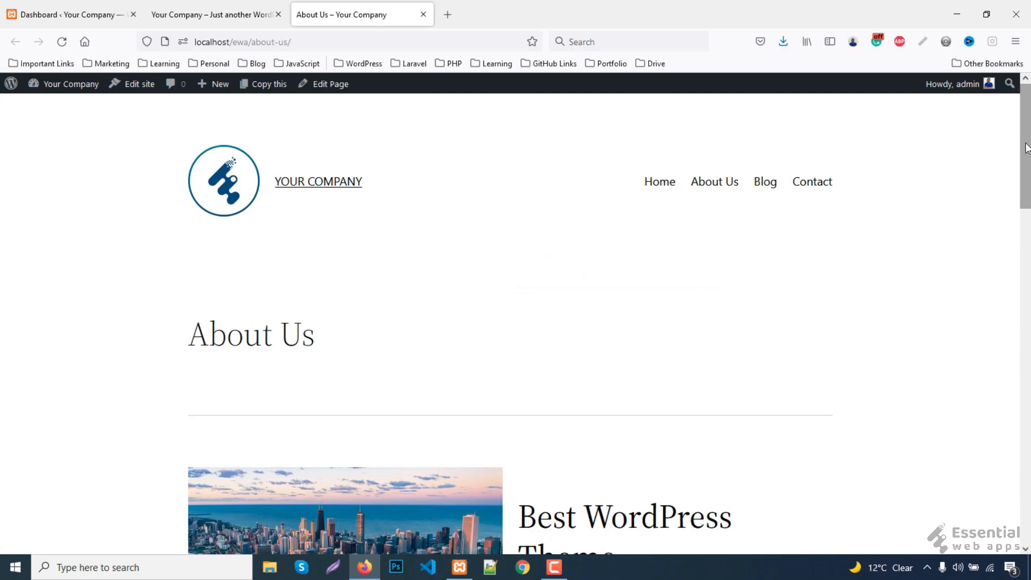
{"action": "right_click", "coordinate": [767, 184]}
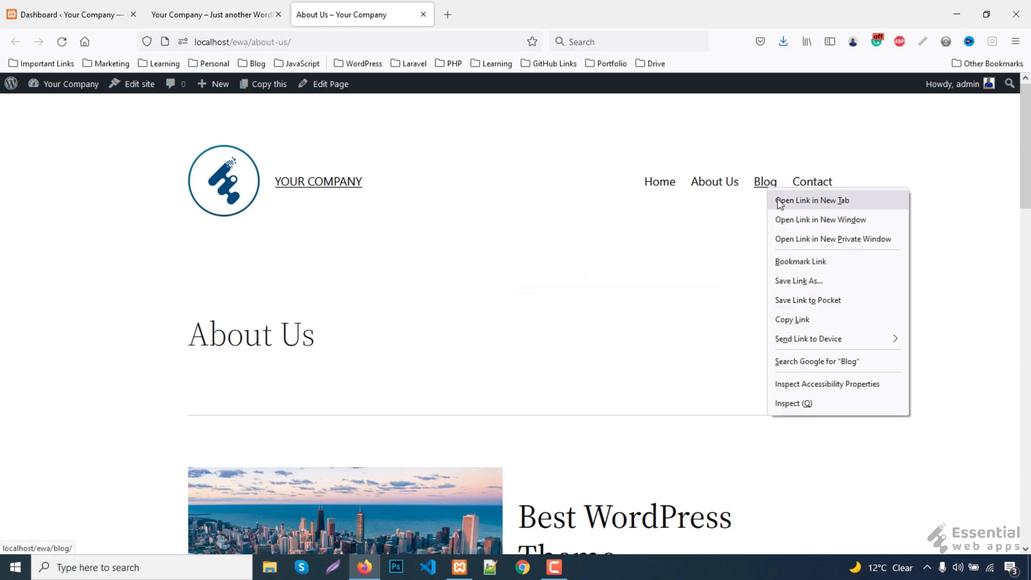
{"action": "left_click", "coordinate": [780, 200]}
{"action": "left_click", "coordinate": [510, 15]}
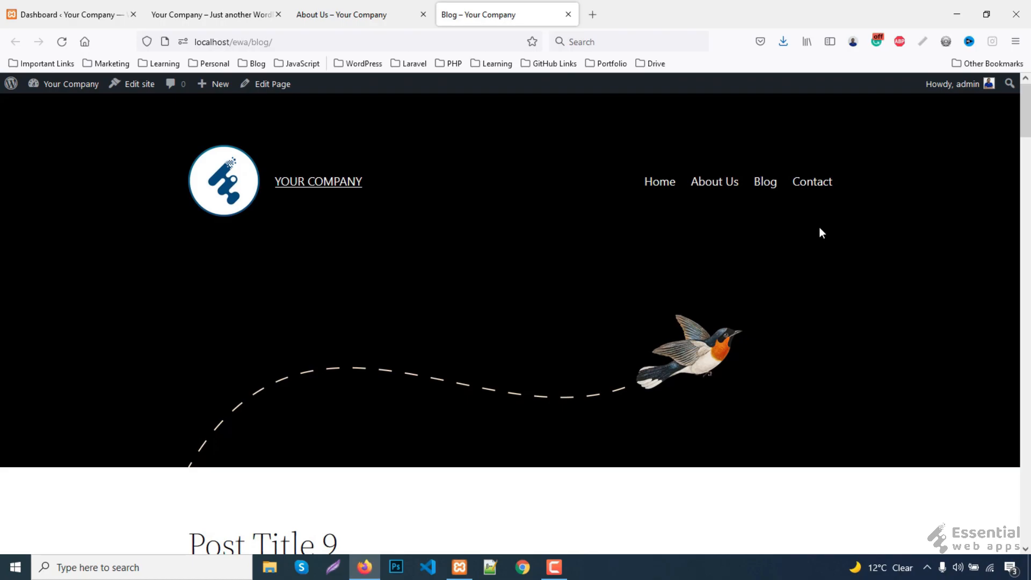
{"action": "scroll", "coordinate": [834, 267], "scroll_direction": "down", "scroll_amount": 5}
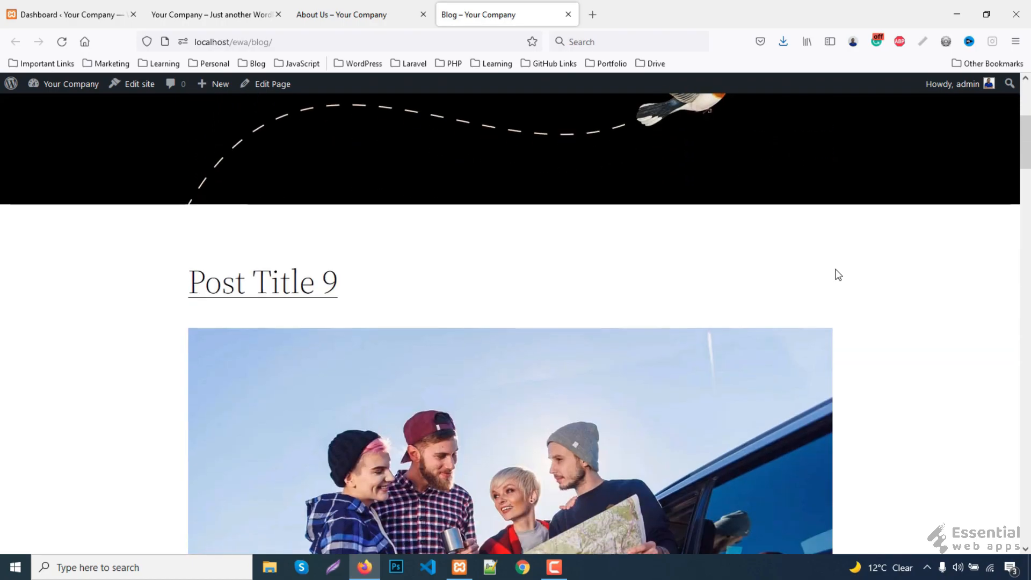
{"action": "scroll", "coordinate": [137, 295], "scroll_direction": "down", "scroll_amount": 8}
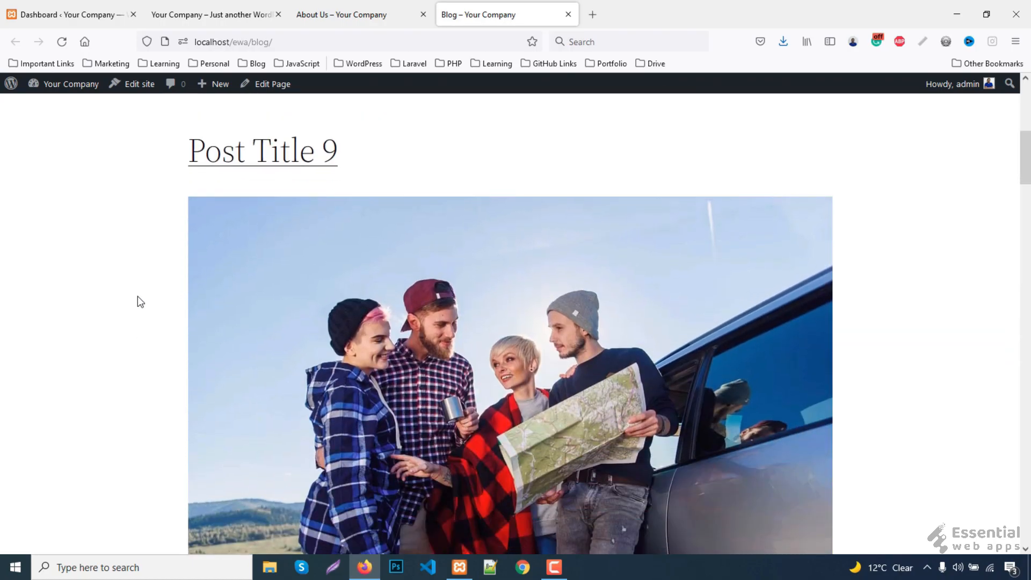
{"action": "scroll", "coordinate": [138, 295], "scroll_direction": "down", "scroll_amount": 10}
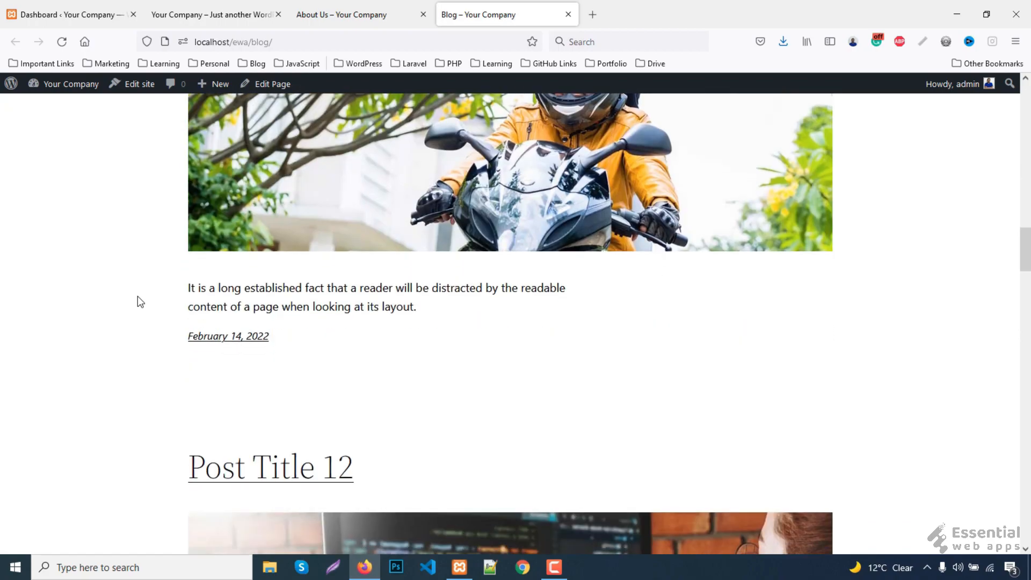
{"action": "scroll", "coordinate": [138, 296], "scroll_direction": "down", "scroll_amount": 20}
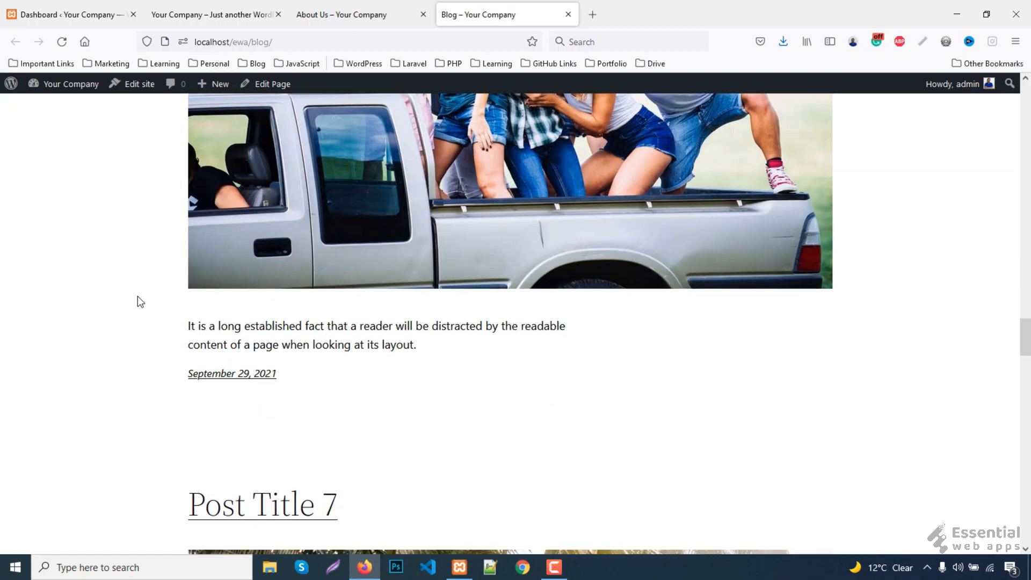
{"action": "scroll", "coordinate": [138, 295], "scroll_direction": "down", "scroll_amount": 20}
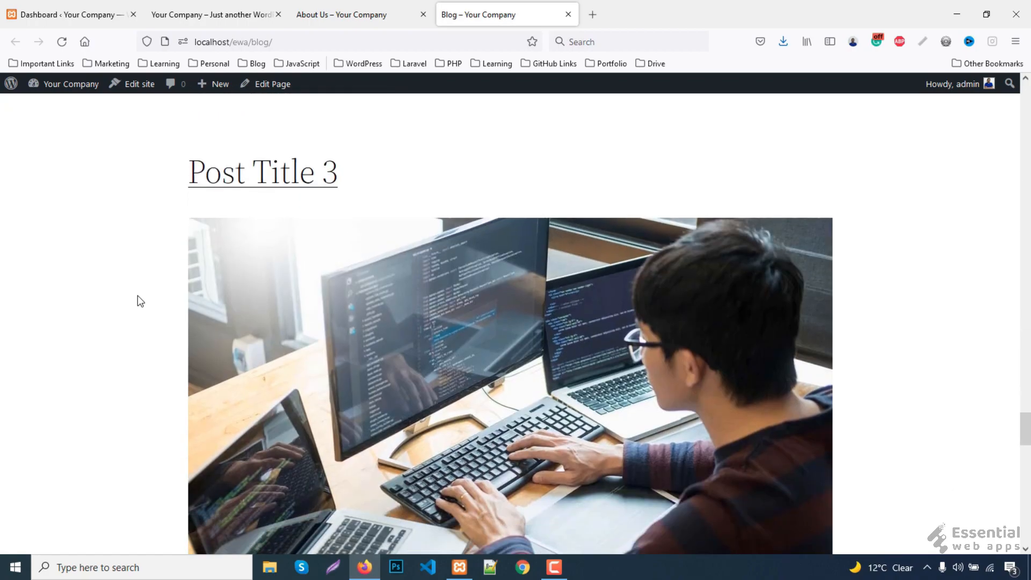
{"action": "scroll", "coordinate": [138, 295], "scroll_direction": "down", "scroll_amount": 20}
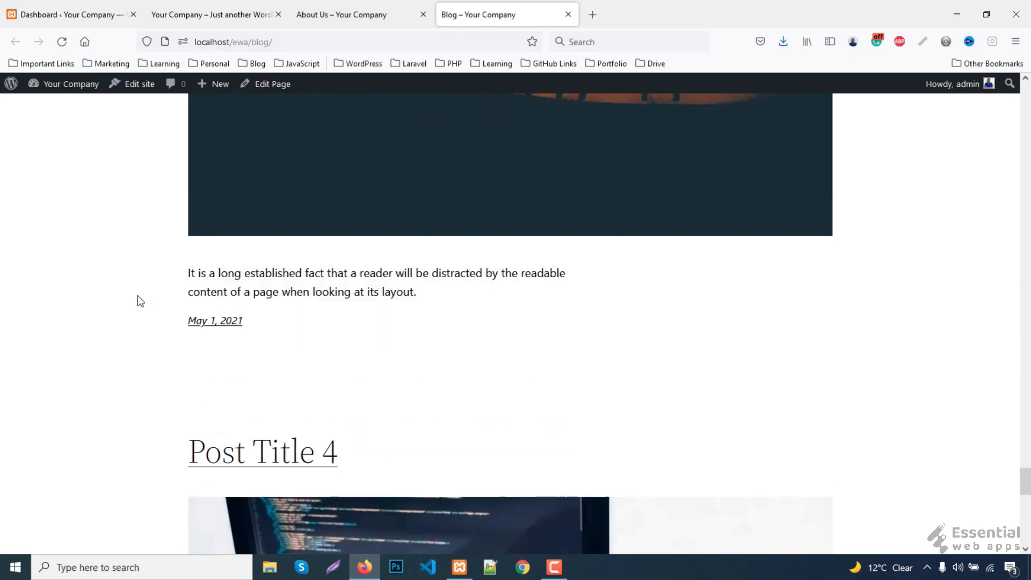
{"action": "scroll", "coordinate": [137, 295], "scroll_direction": "down", "scroll_amount": 2}
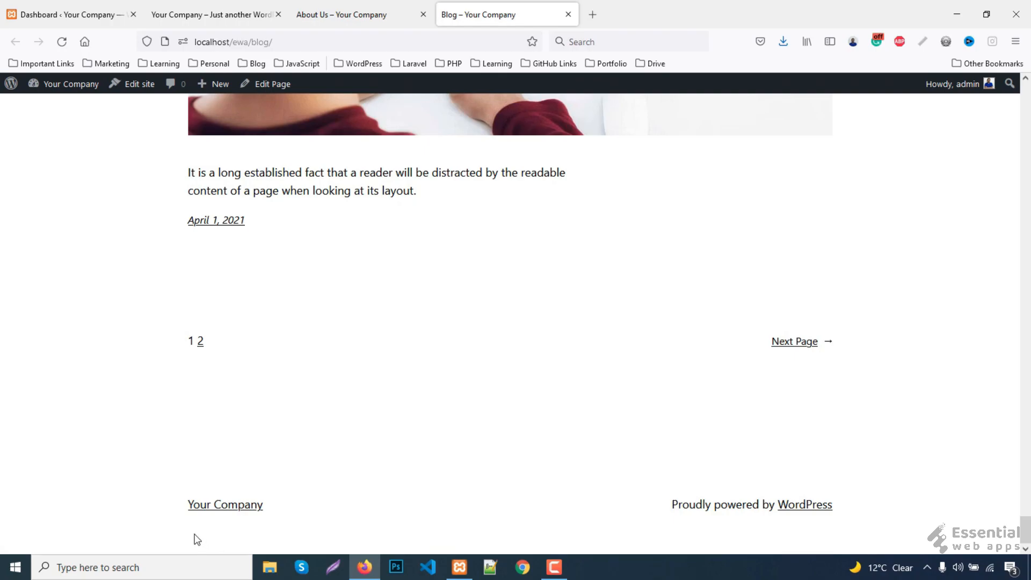
{"action": "scroll", "coordinate": [906, 529], "scroll_direction": "up", "scroll_amount": 20}
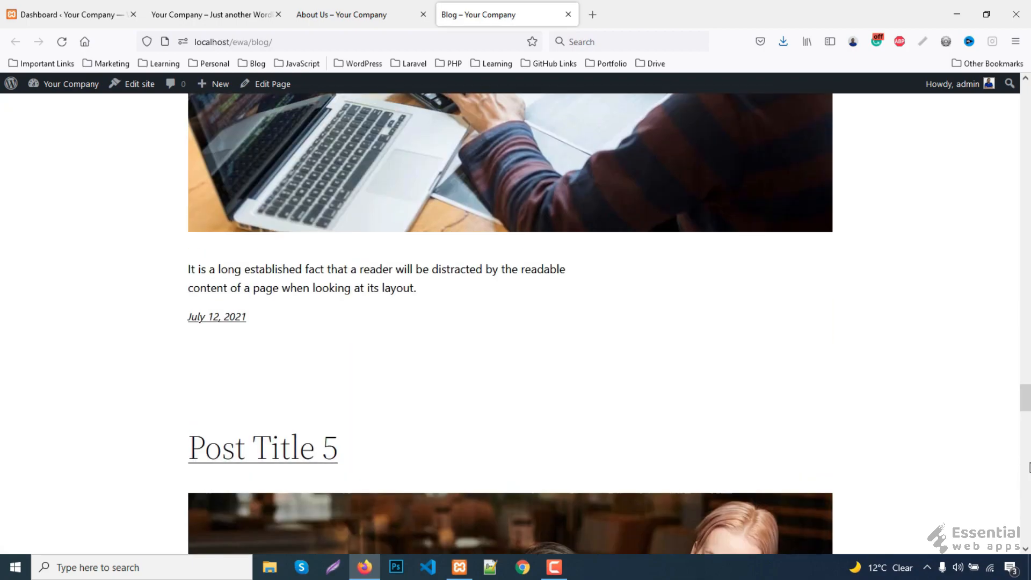
{"action": "left_click_drag", "start_coordinate": [1026, 398], "coordinate": [1002, 102]}
{"action": "scroll", "coordinate": [901, 262], "scroll_direction": "down", "scroll_amount": 5}
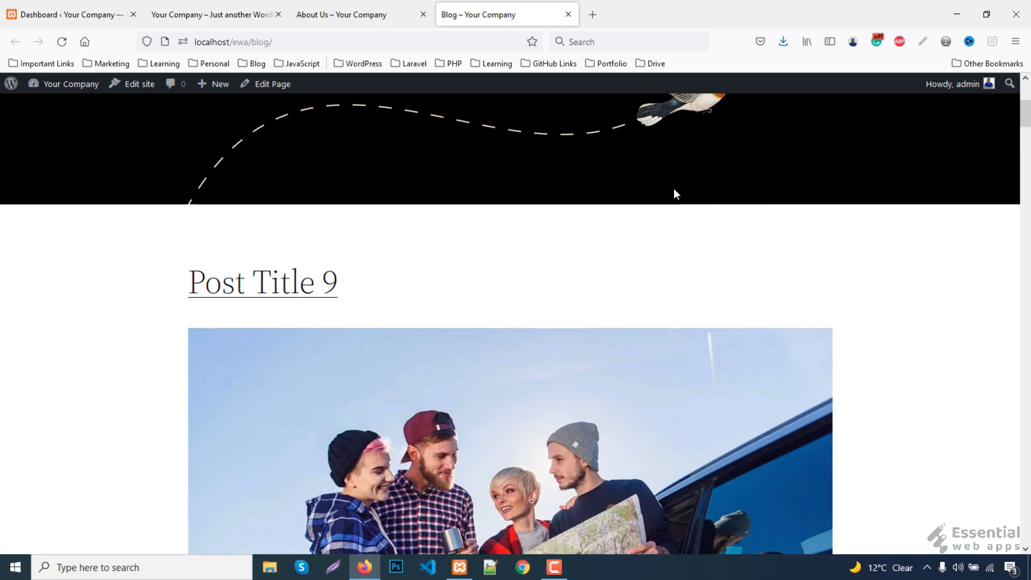
- Open Post Title 9 and read through its featured image, body text, date and reply form
{"action": "left_click", "coordinate": [257, 292]}
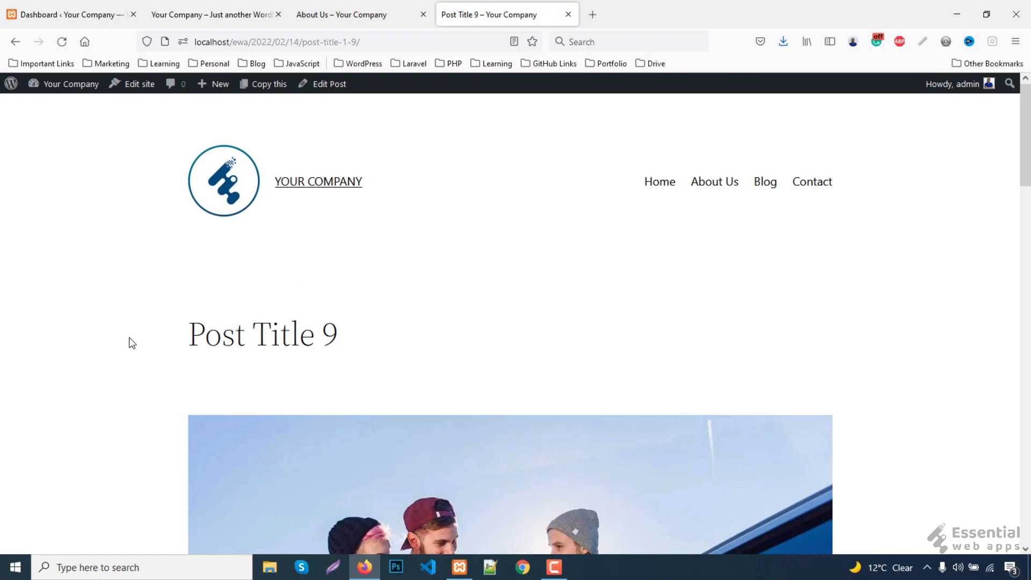
{"action": "scroll", "coordinate": [297, 299], "scroll_direction": "down", "scroll_amount": 2}
{"action": "scroll", "coordinate": [186, 352], "scroll_direction": "down", "scroll_amount": 4}
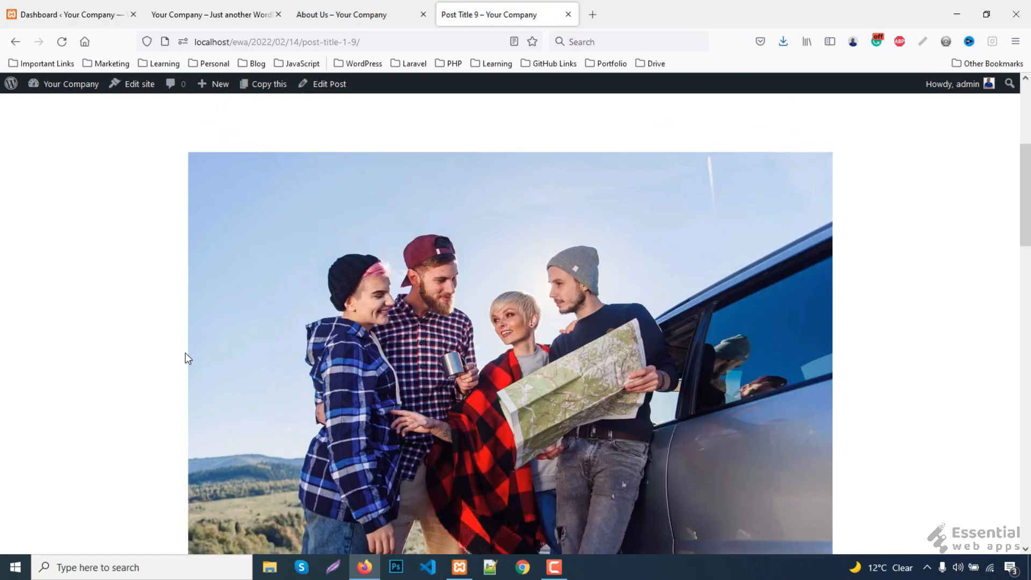
{"action": "scroll", "coordinate": [155, 362], "scroll_direction": "down", "scroll_amount": 4}
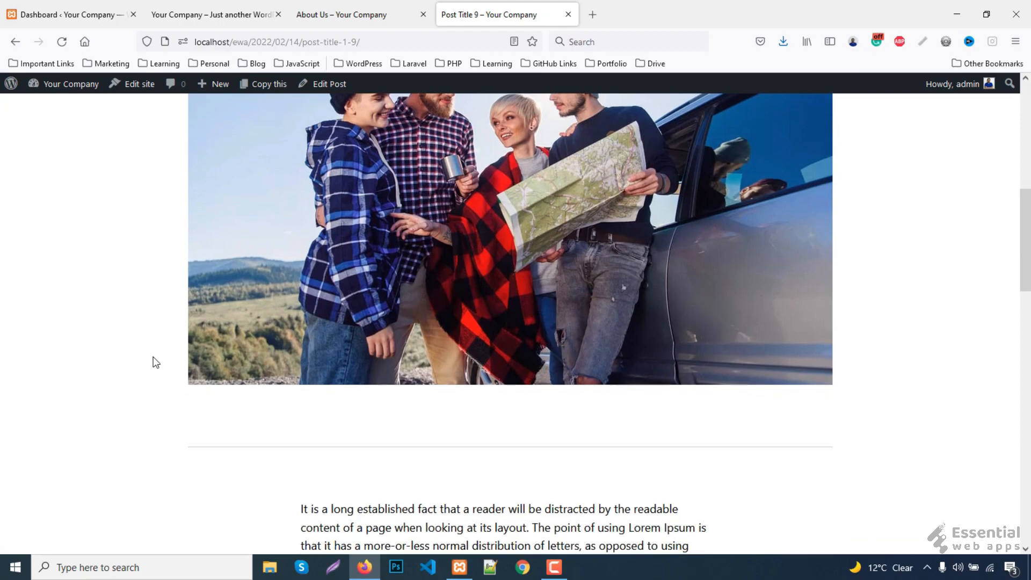
{"action": "scroll", "coordinate": [156, 362], "scroll_direction": "down", "scroll_amount": 4}
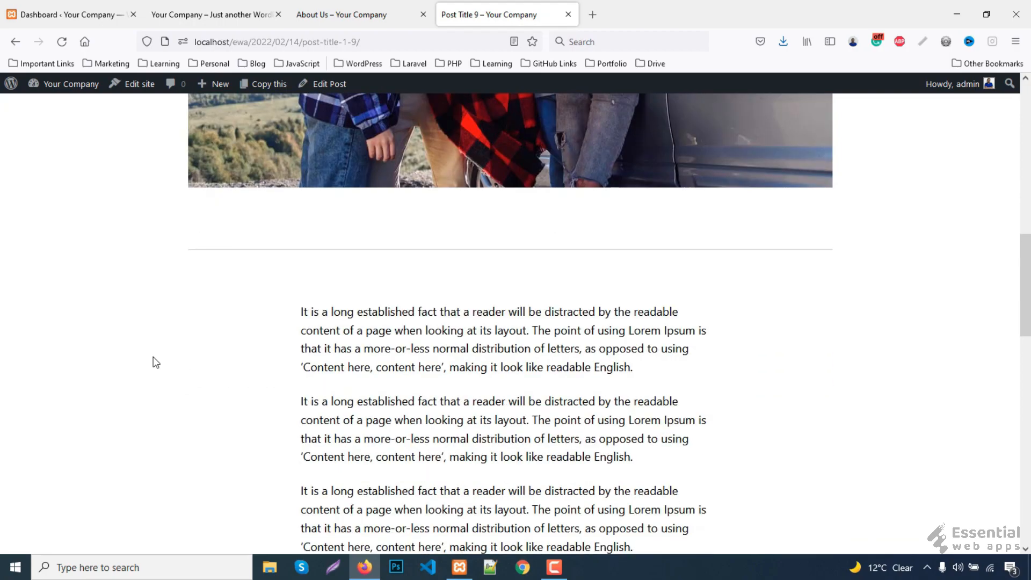
{"action": "scroll", "coordinate": [155, 362], "scroll_direction": "down", "scroll_amount": 10}
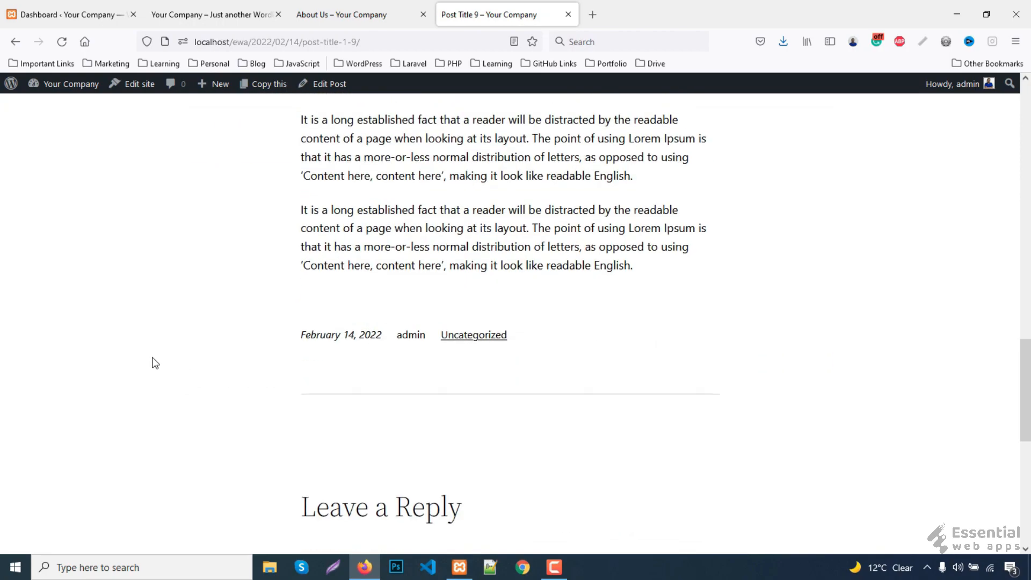
{"action": "scroll", "coordinate": [155, 362], "scroll_direction": "down", "scroll_amount": 1}
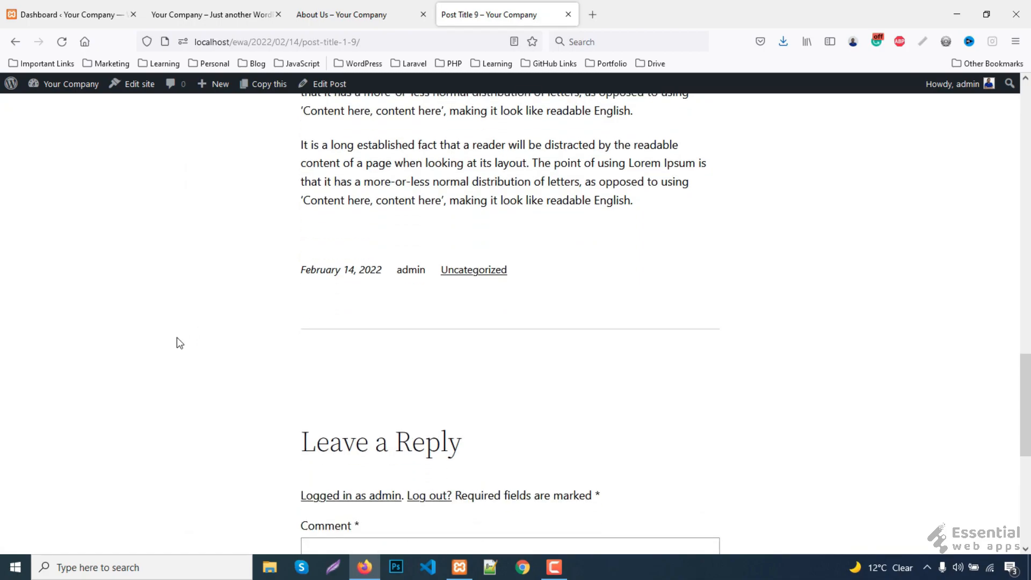
{"action": "scroll", "coordinate": [179, 341], "scroll_direction": "down", "scroll_amount": 2}
{"action": "scroll", "coordinate": [180, 343], "scroll_direction": "down", "scroll_amount": 4}
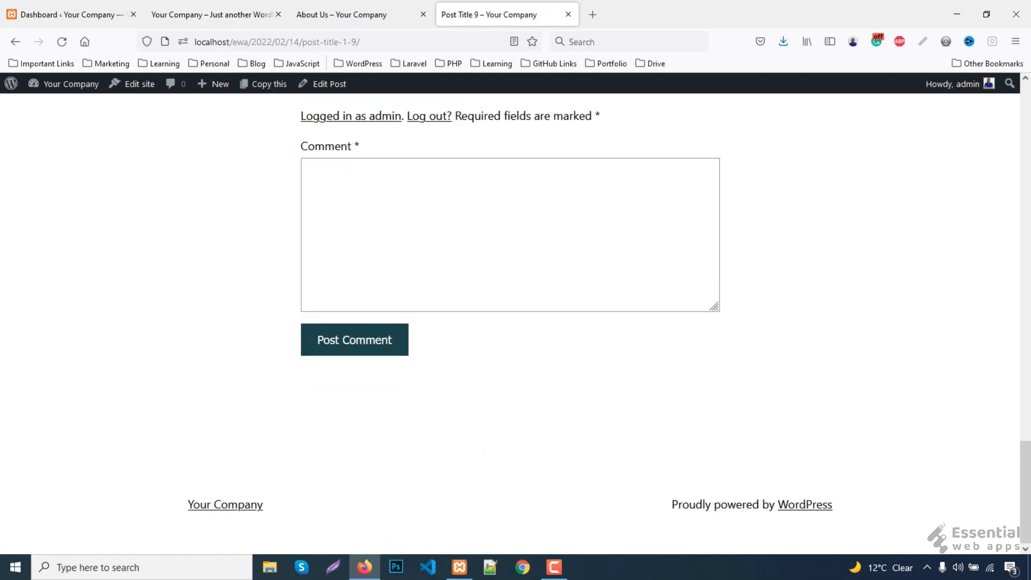
{"action": "left_click_drag", "start_coordinate": [1029, 499], "coordinate": [1030, 263]}
{"action": "scroll", "coordinate": [1029, 265], "scroll_direction": "up", "scroll_amount": 9}
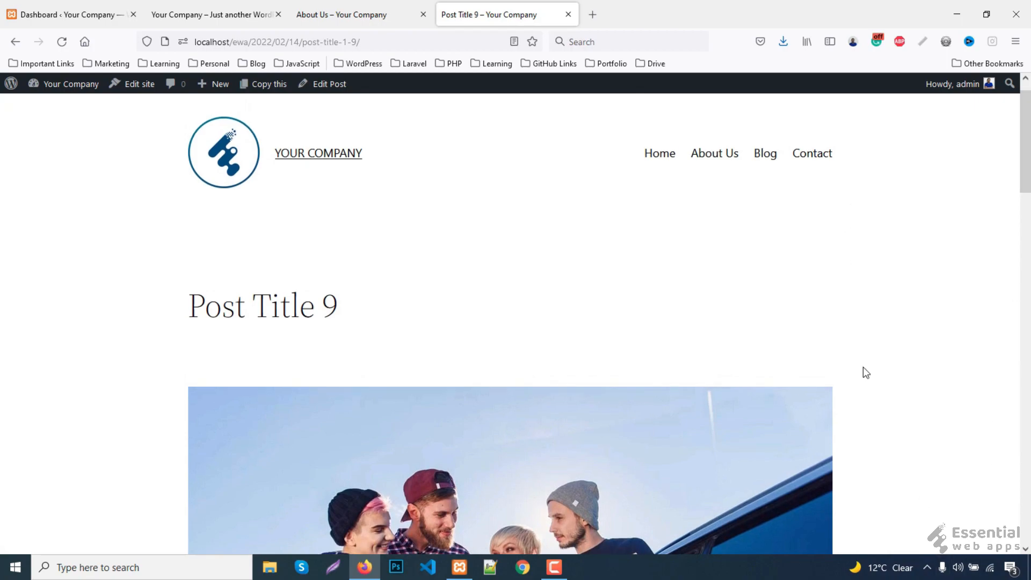
- Open the Contact menu link in a new tab and switch to it
{"action": "right_click", "coordinate": [815, 162]}
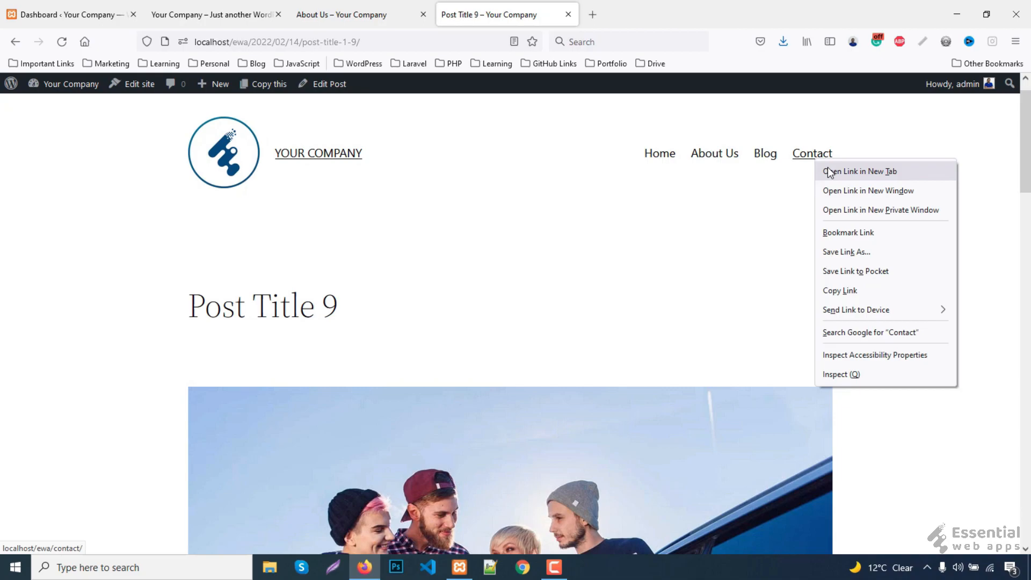
{"action": "left_click", "coordinate": [829, 172]}
{"action": "left_click", "coordinate": [641, 13]}
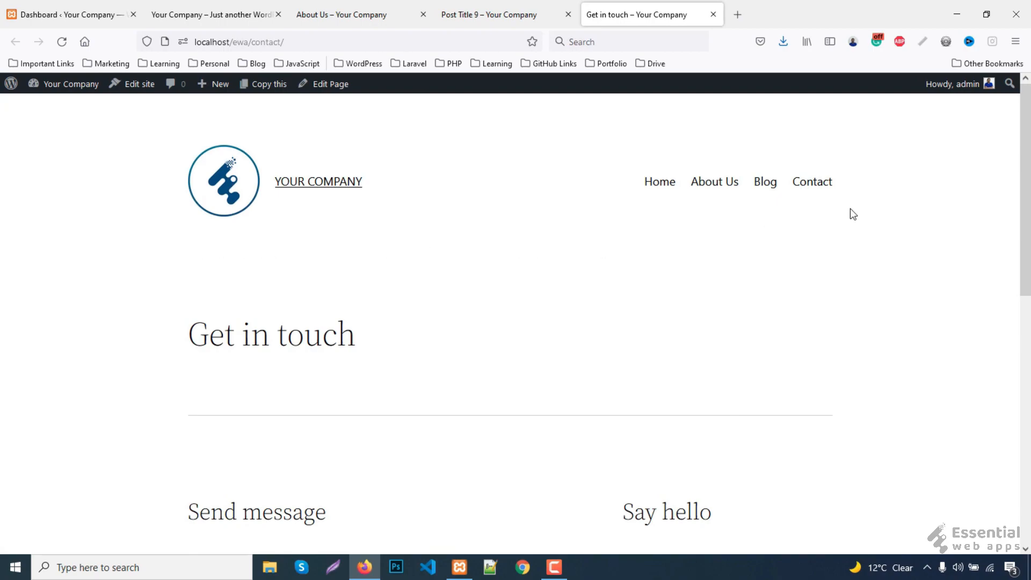
- Scroll through the Get in touch send-message form and Say hello contact list
{"action": "scroll", "coordinate": [397, 341], "scroll_direction": "down", "scroll_amount": 2}
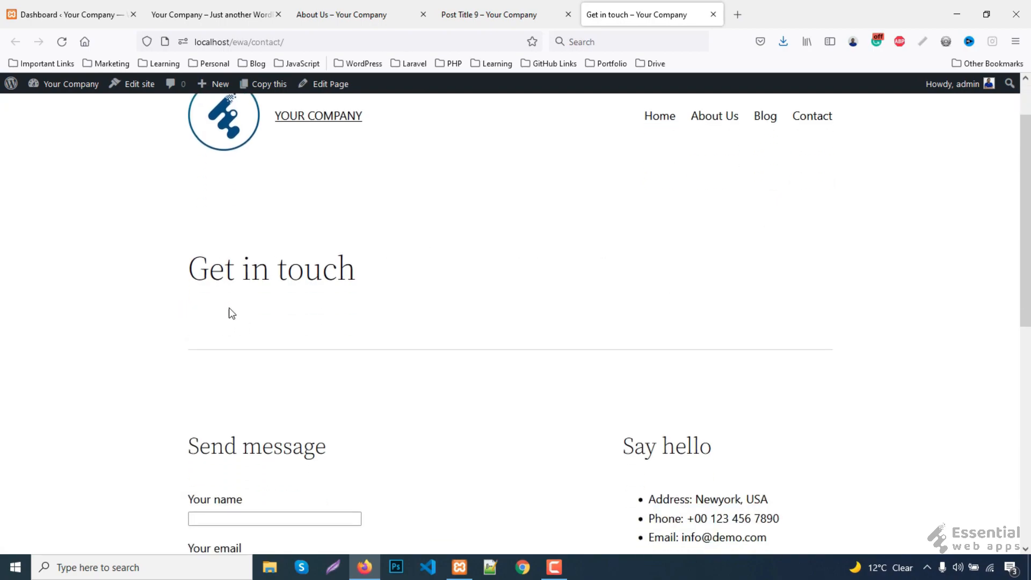
{"action": "scroll", "coordinate": [421, 317], "scroll_direction": "down", "scroll_amount": 2}
{"action": "scroll", "coordinate": [424, 306], "scroll_direction": "down", "scroll_amount": 1}
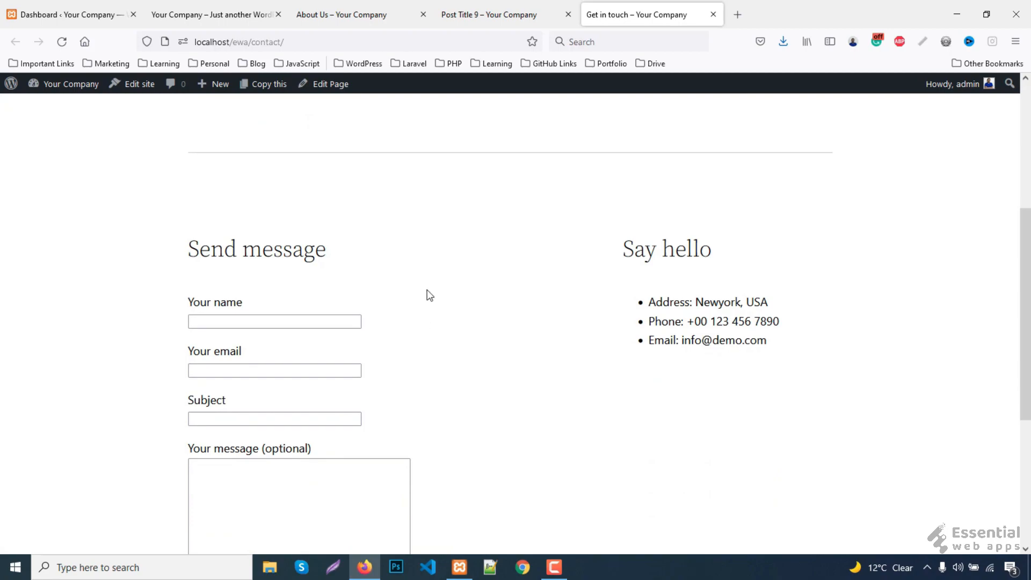
{"action": "scroll", "coordinate": [454, 317], "scroll_direction": "down", "scroll_amount": 1}
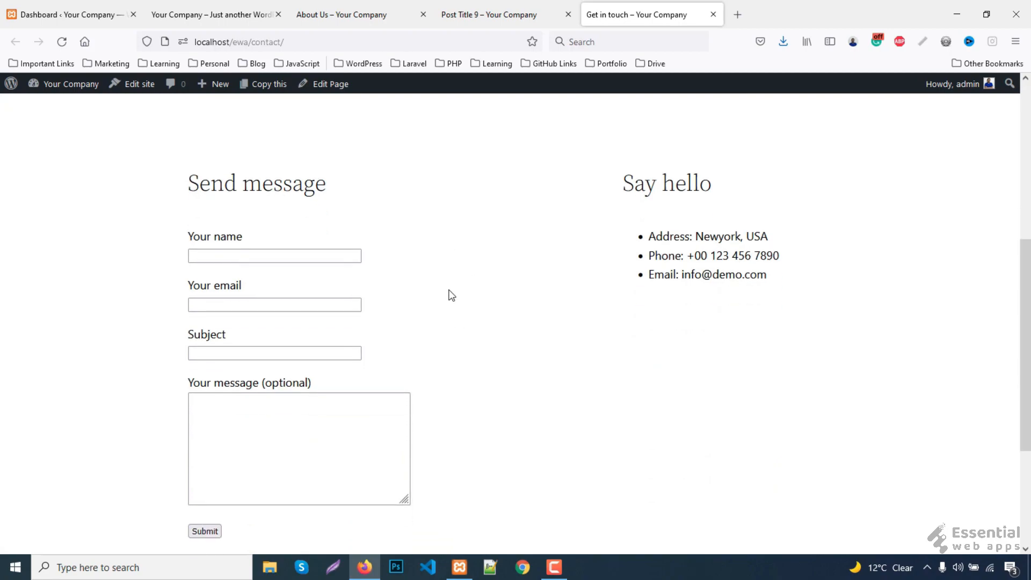
{"action": "scroll", "coordinate": [452, 296], "scroll_direction": "down", "scroll_amount": 1}
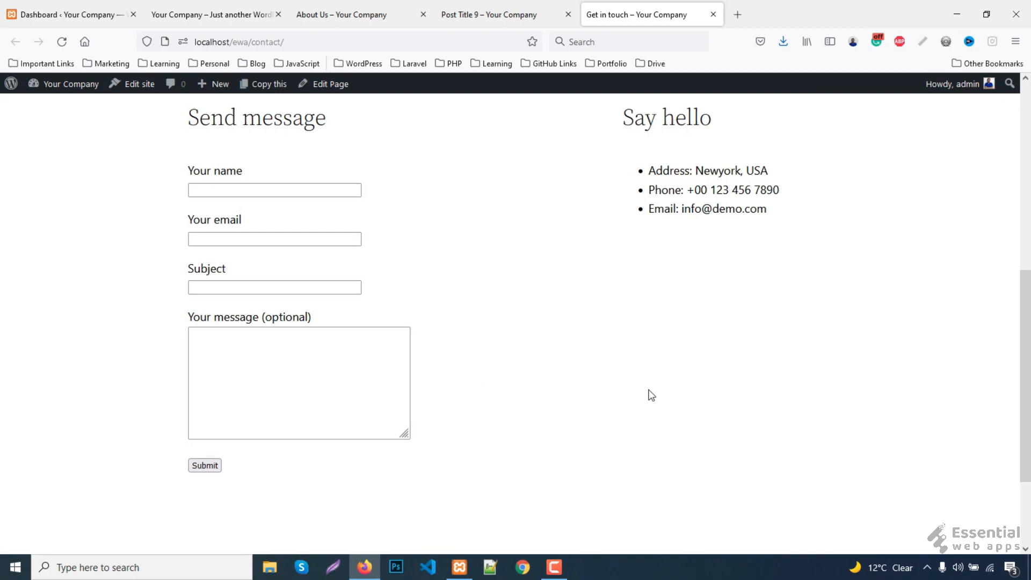
{"action": "scroll", "coordinate": [650, 394], "scroll_direction": "up", "scroll_amount": 2}
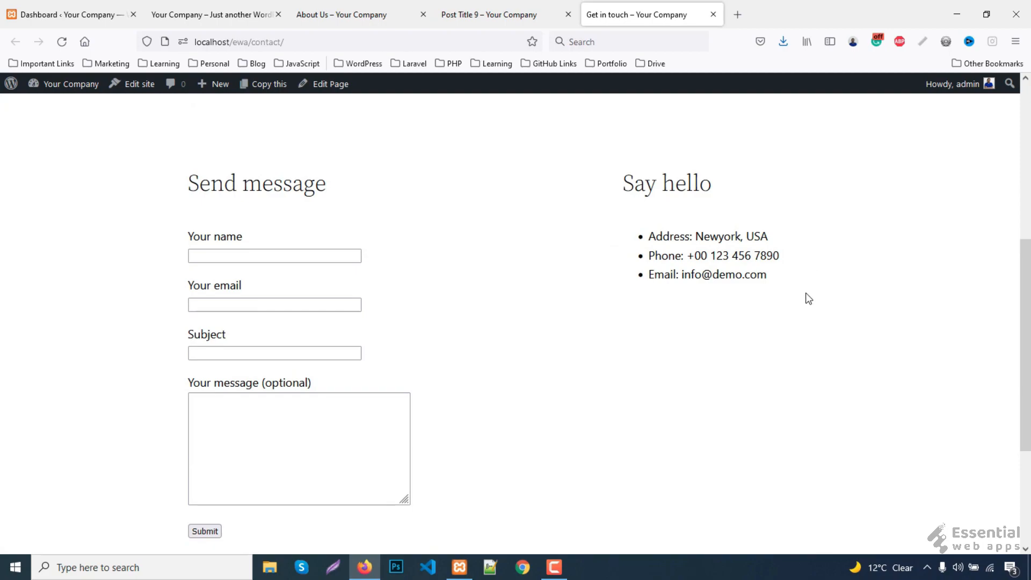
{"action": "scroll", "coordinate": [807, 297], "scroll_direction": "down", "scroll_amount": 5}
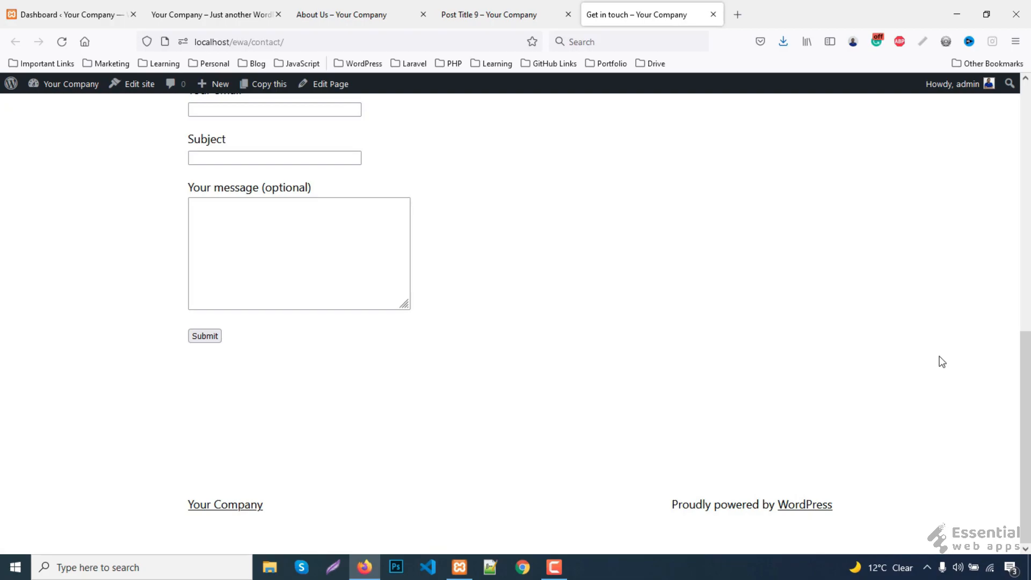
{"action": "scroll", "coordinate": [940, 362], "scroll_direction": "up", "scroll_amount": 10}
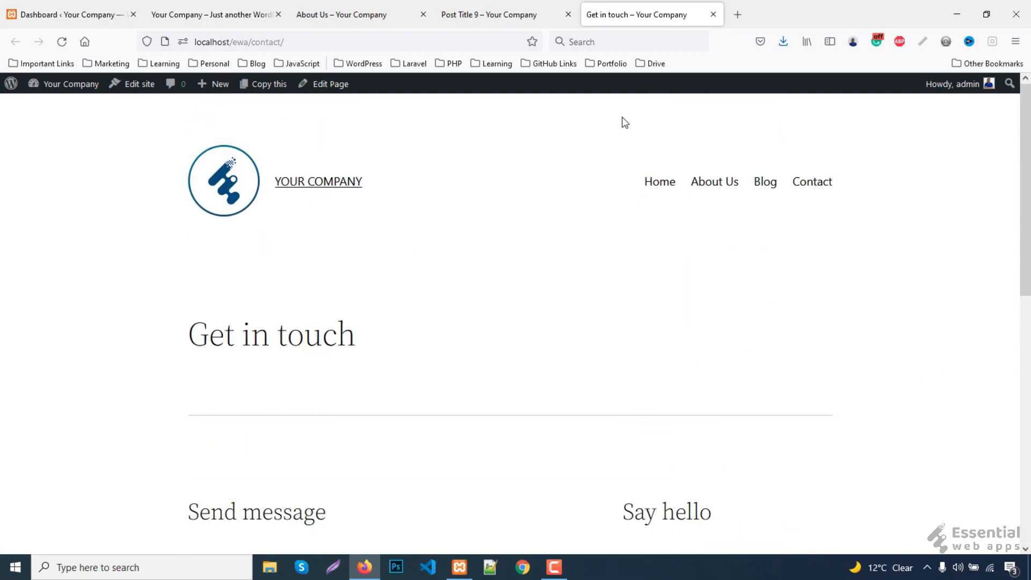
- Close the Get in touch, Post Title 9 and About Us tabs and switch to the Dashboard
{"action": "middle_click", "coordinate": [611, 10]}
{"action": "middle_click", "coordinate": [513, 11]}
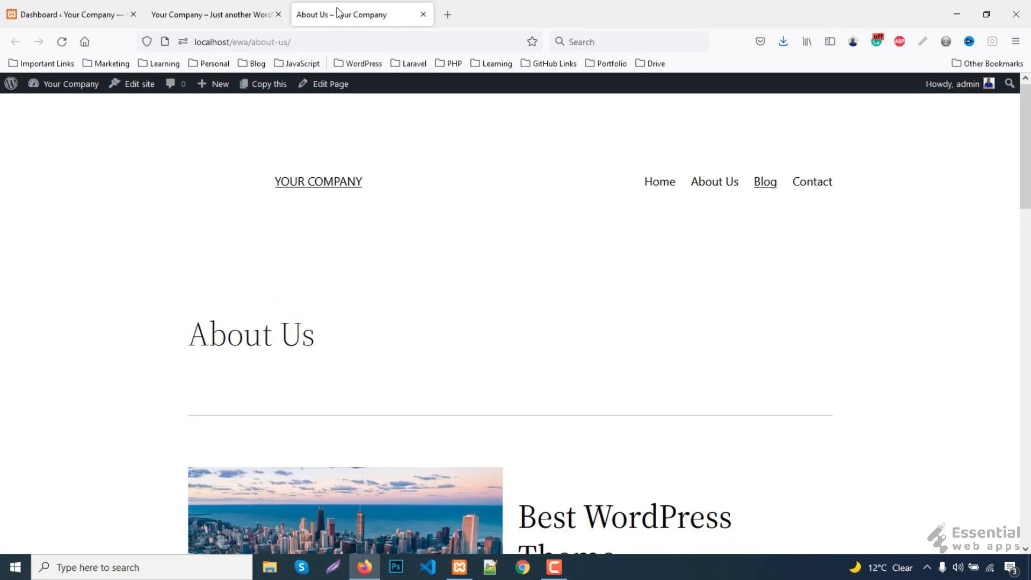
{"action": "middle_click", "coordinate": [338, 11]}
{"action": "scroll", "coordinate": [424, 244], "scroll_direction": "up", "scroll_amount": 10}
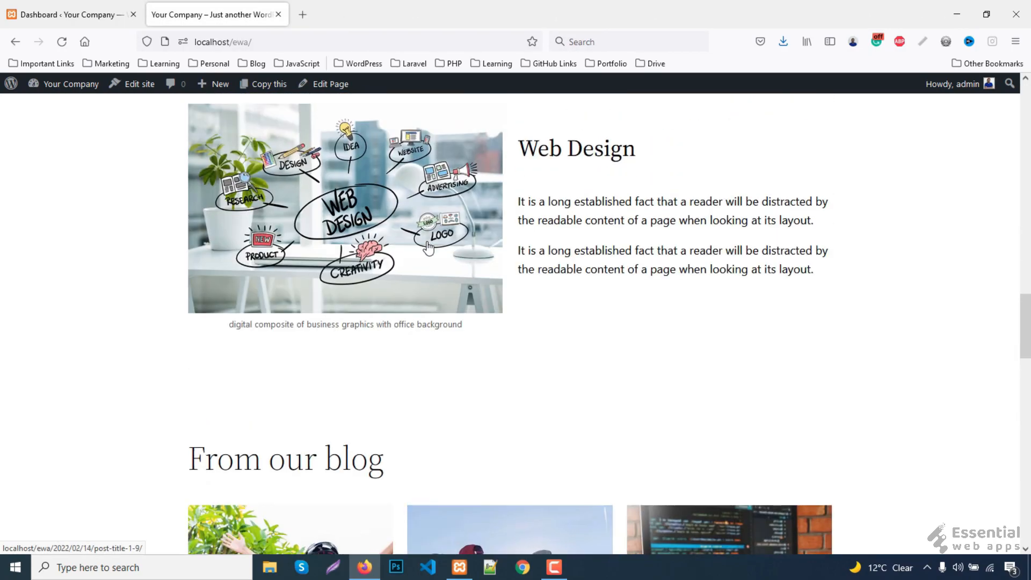
{"action": "scroll", "coordinate": [427, 245], "scroll_direction": "up", "scroll_amount": 10}
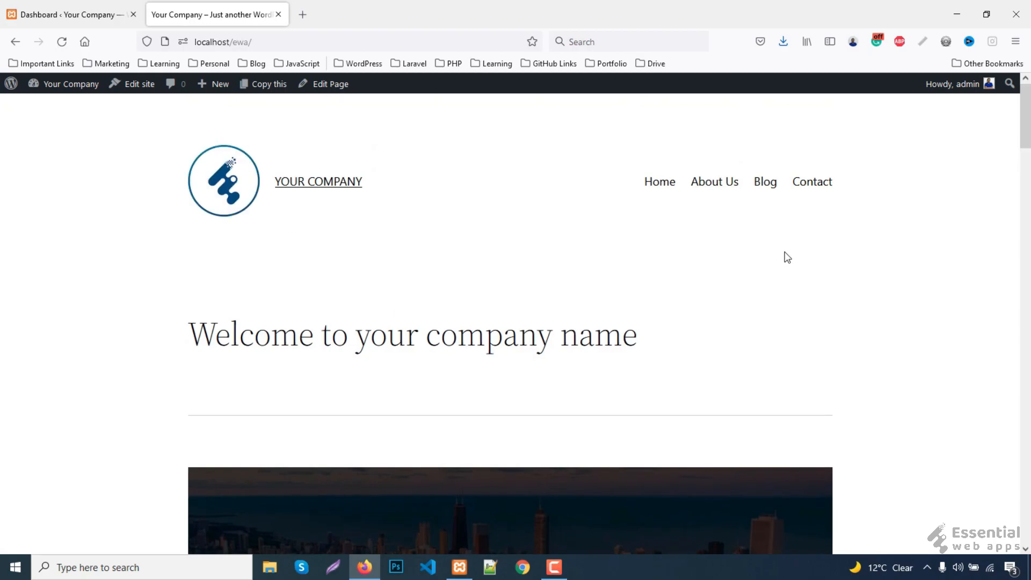
{"action": "left_click", "coordinate": [75, 13]}
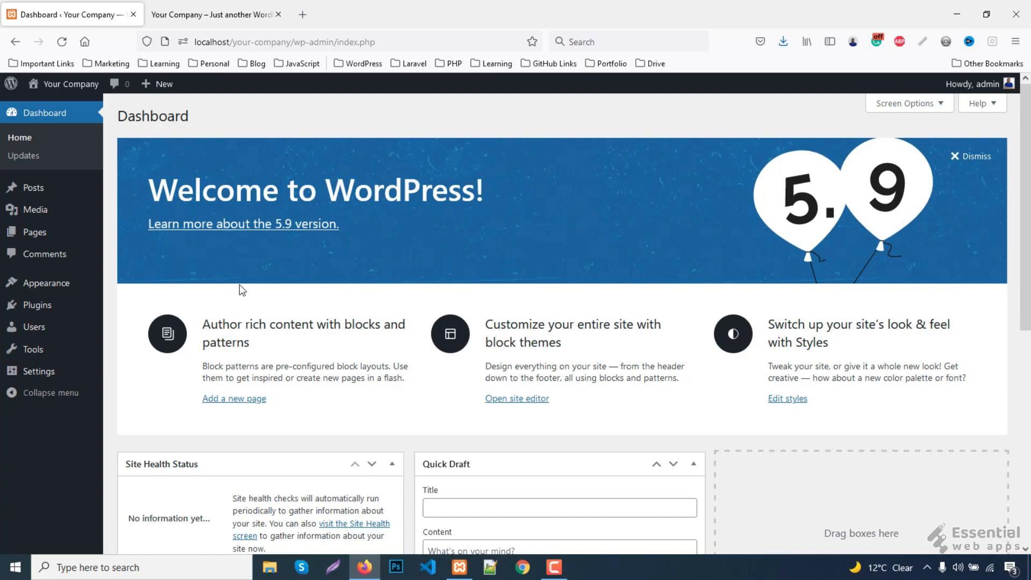
- Open the All Pages list in its own tab and switch to it
{"action": "left_click", "coordinate": [212, 12]}
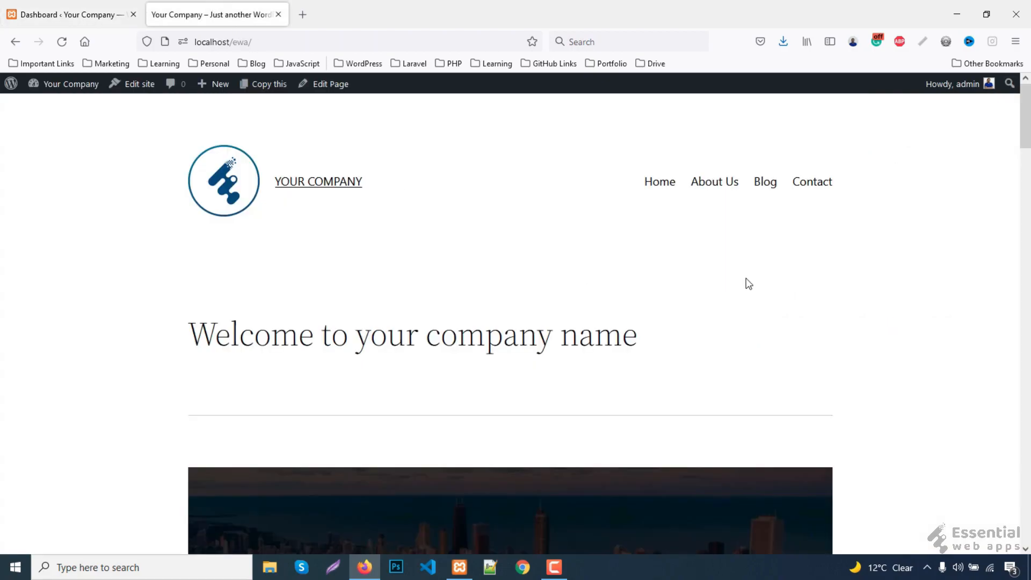
{"action": "left_click", "coordinate": [73, 6]}
{"action": "mouse_move", "coordinate": [37, 237]}
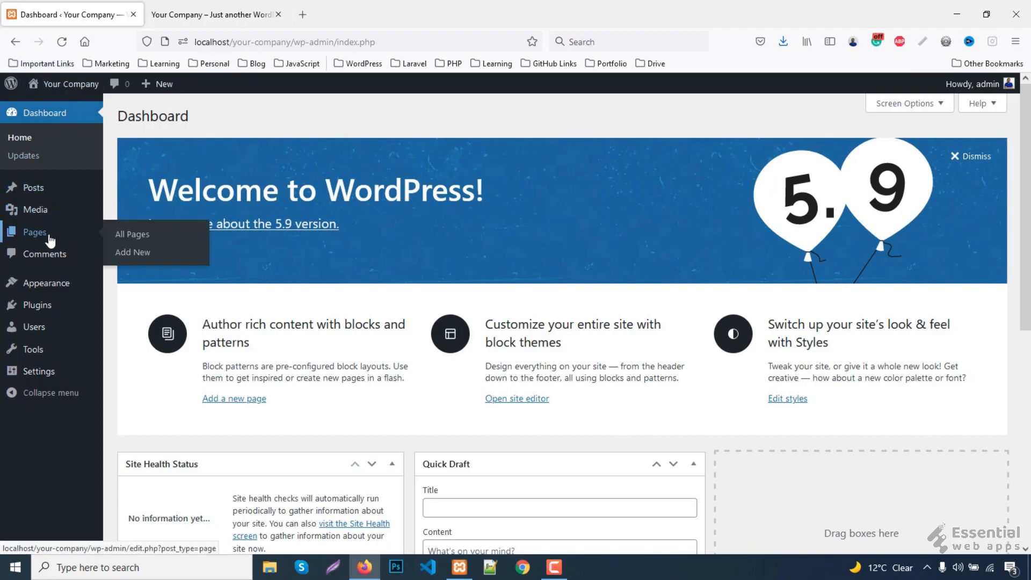
{"action": "right_click", "coordinate": [132, 237]}
{"action": "left_click", "coordinate": [161, 241]}
{"action": "left_click", "coordinate": [231, 5]}
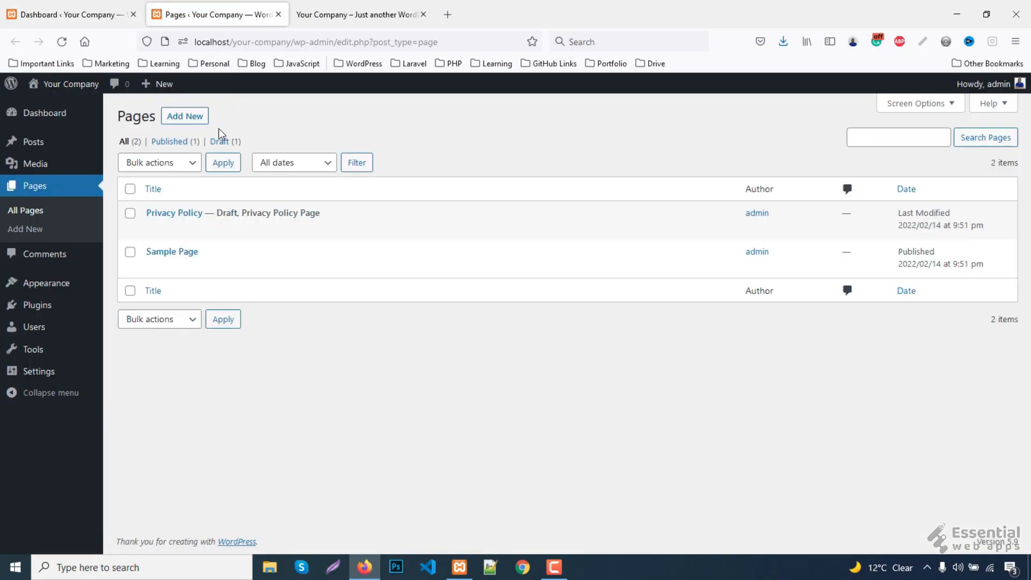
- Open four Add New Page editors in separate tabs and show the first one
{"action": "right_click", "coordinate": [190, 120]}
{"action": "left_click", "coordinate": [220, 131]}
{"action": "right_click", "coordinate": [191, 120]}
{"action": "left_click", "coordinate": [204, 131]}
{"action": "right_click", "coordinate": [191, 120]}
{"action": "left_click", "coordinate": [204, 131]}
{"action": "right_click", "coordinate": [191, 120]}
{"action": "left_click", "coordinate": [204, 131]}
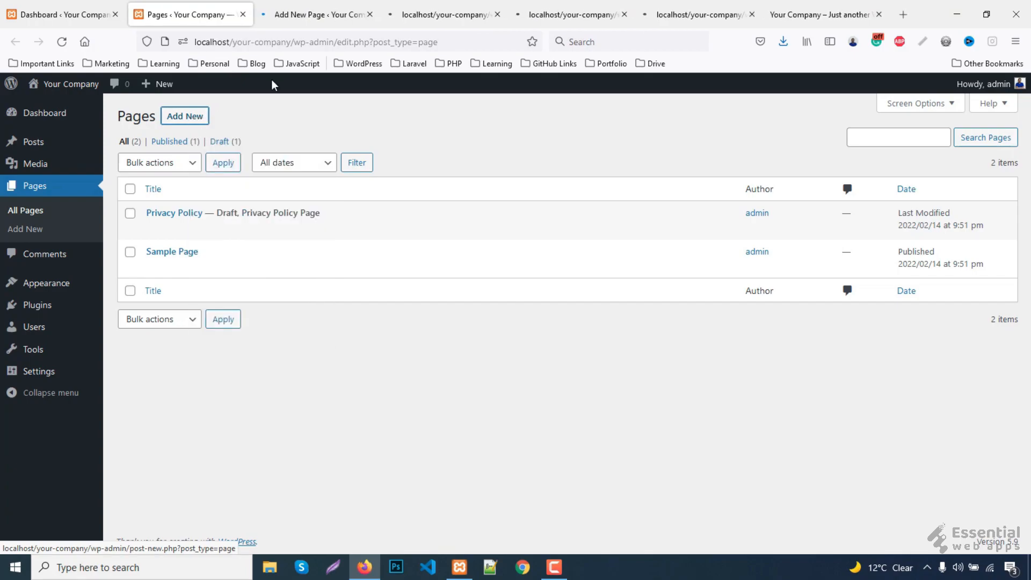
{"action": "left_click", "coordinate": [297, 15]}
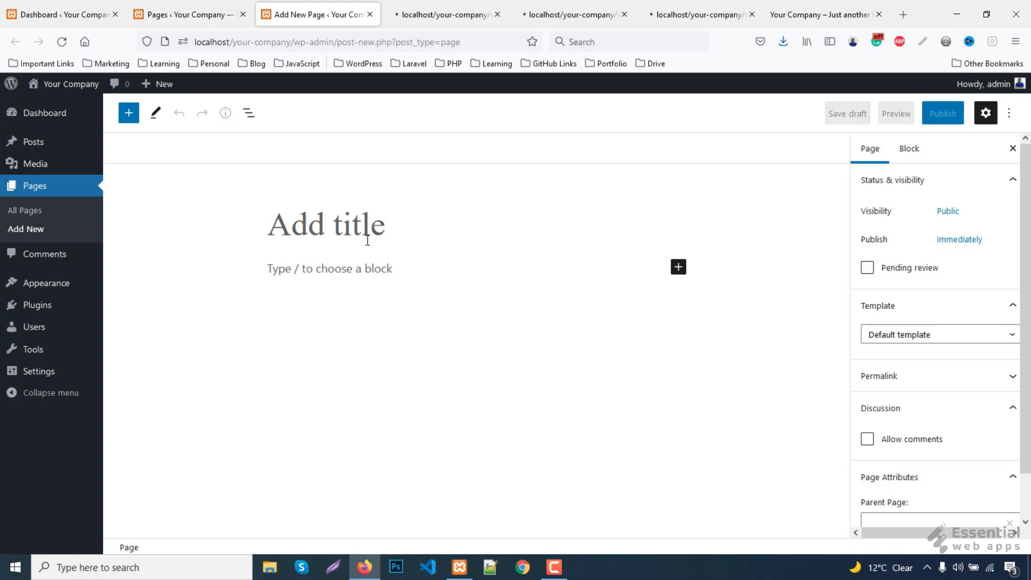
- Publish pages titled Home and About Us, closing each editor tab afterwards
{"action": "left_click", "coordinate": [367, 240]}
{"action": "type", "text": "Home"}
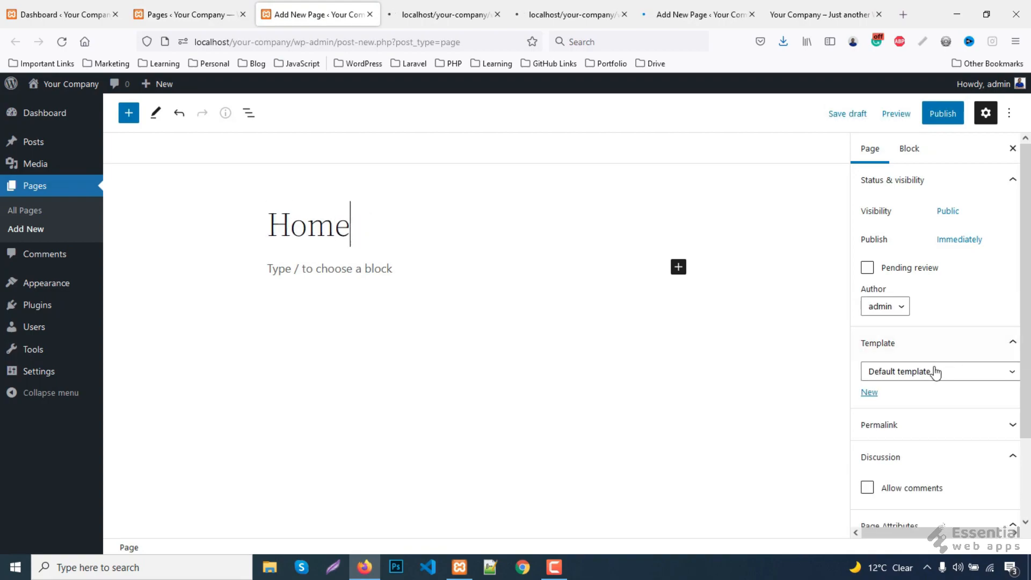
{"action": "left_click", "coordinate": [940, 122]}
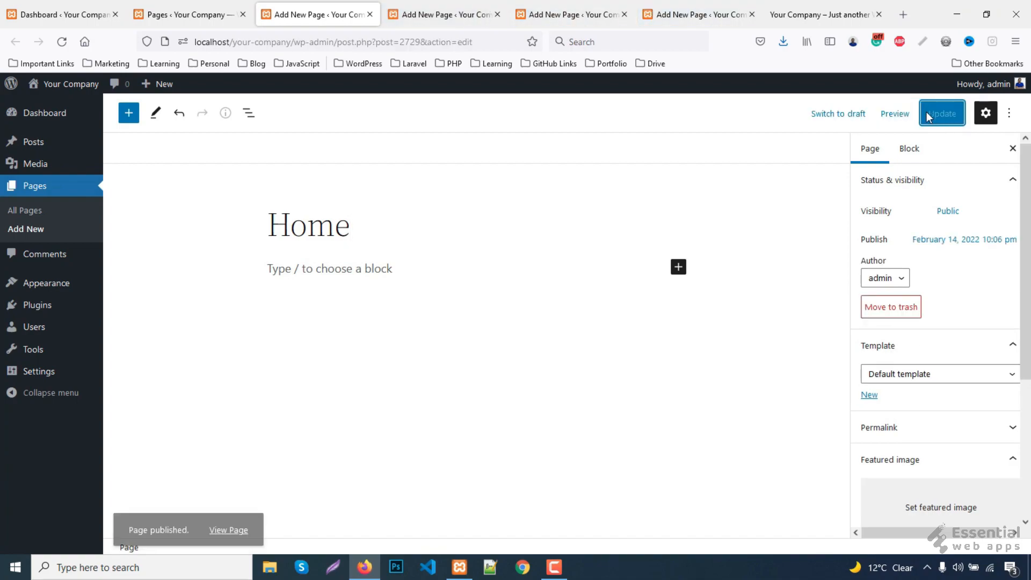
{"action": "middle_click", "coordinate": [306, 15]}
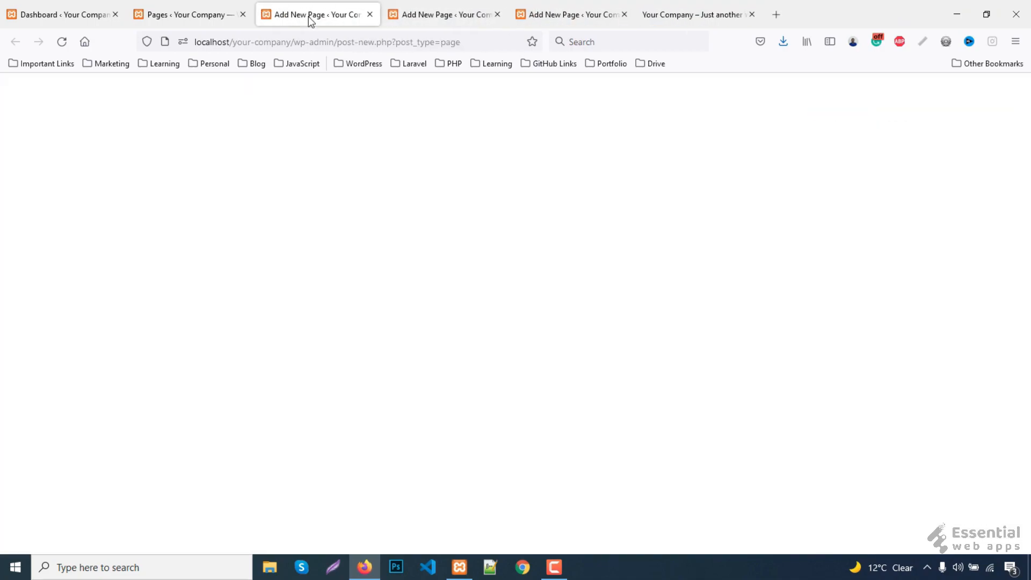
{"action": "type", "text": "About Us"}
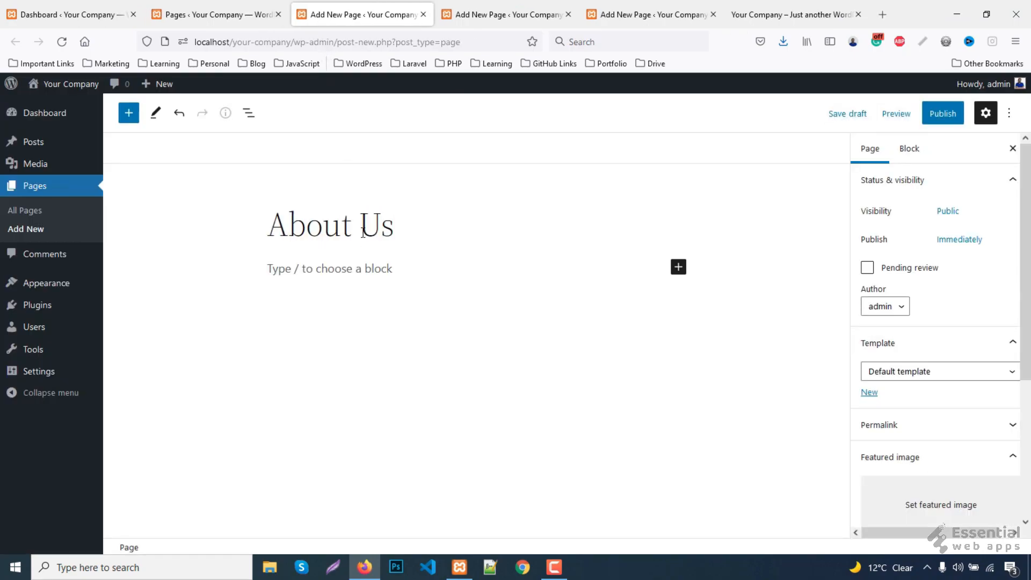
{"action": "left_click", "coordinate": [940, 120]}
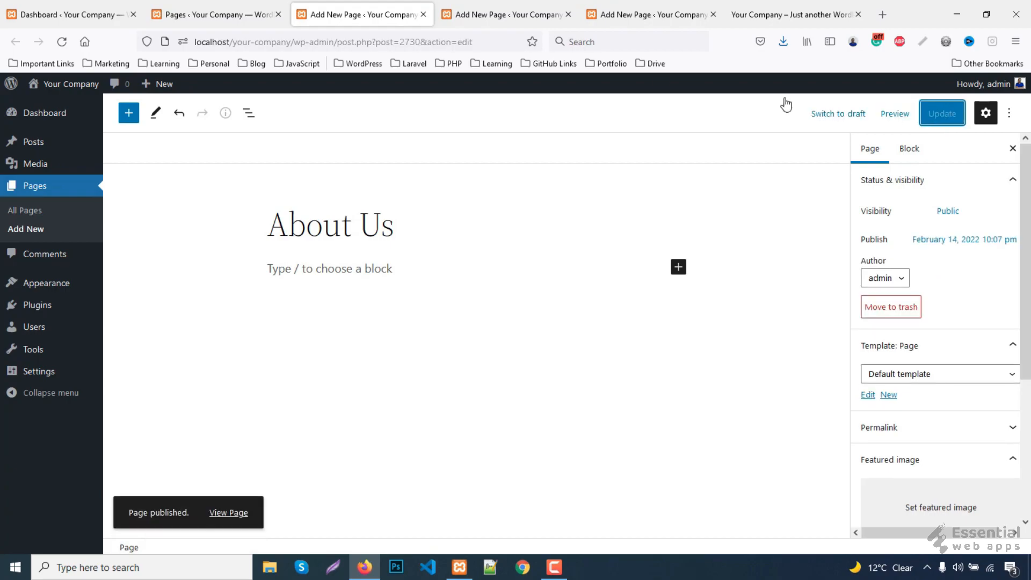
{"action": "key", "text": "ctrl+w"}
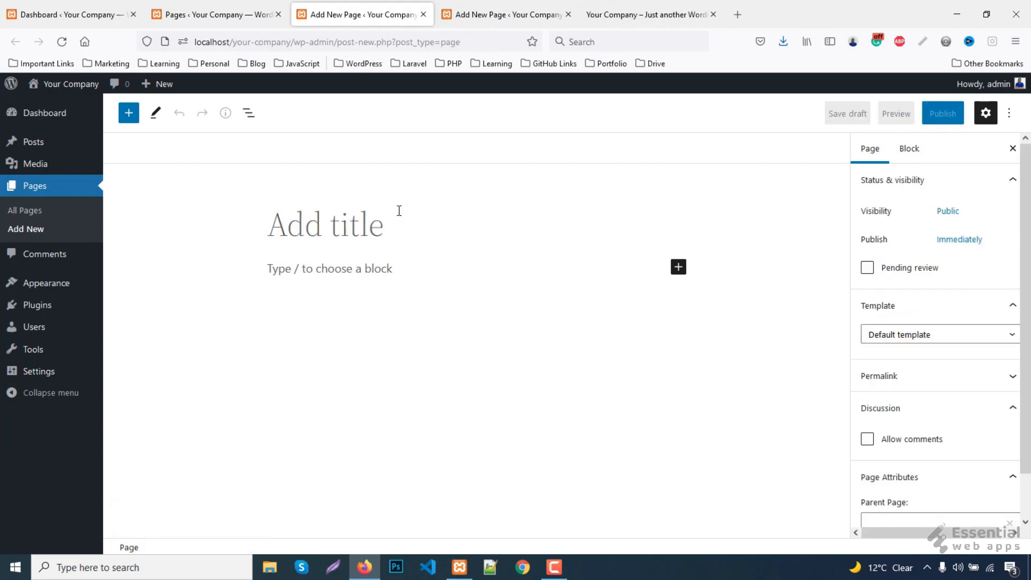
- Publish pages titled Blog and Contact, then return to the Pages list
{"action": "type", "text": "Blog"}
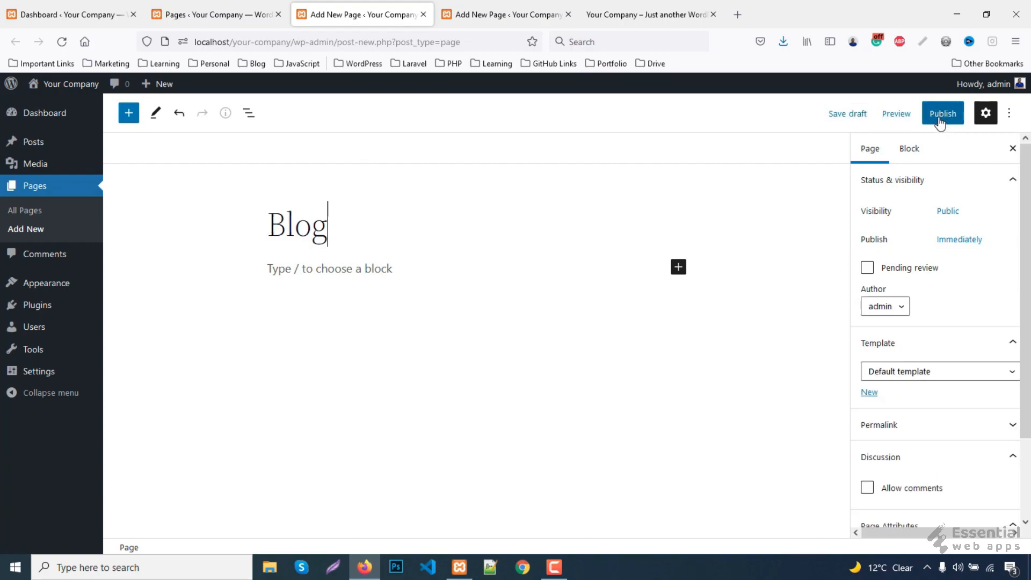
{"action": "left_click", "coordinate": [939, 119]}
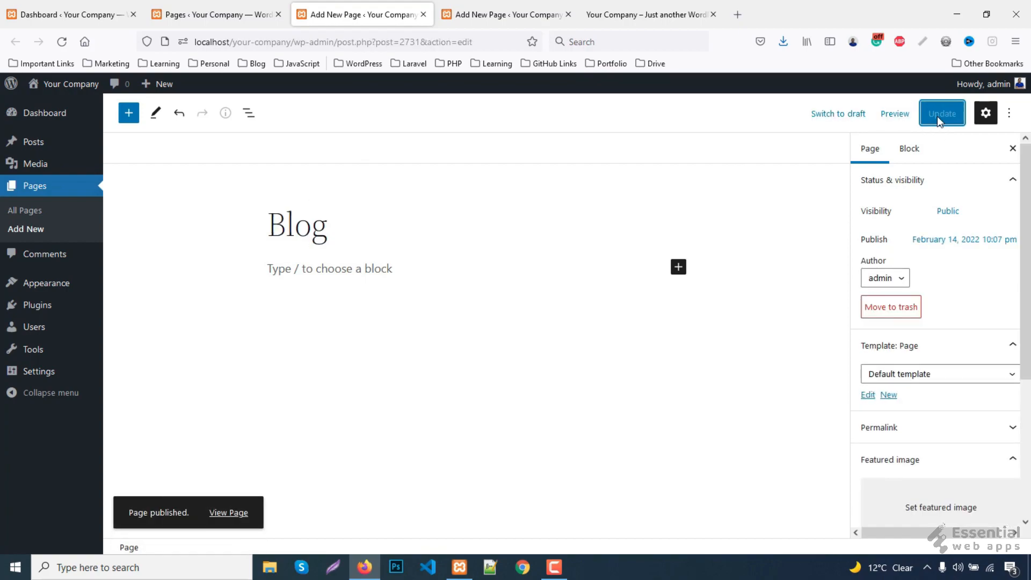
{"action": "key", "text": "ctrl+w"}
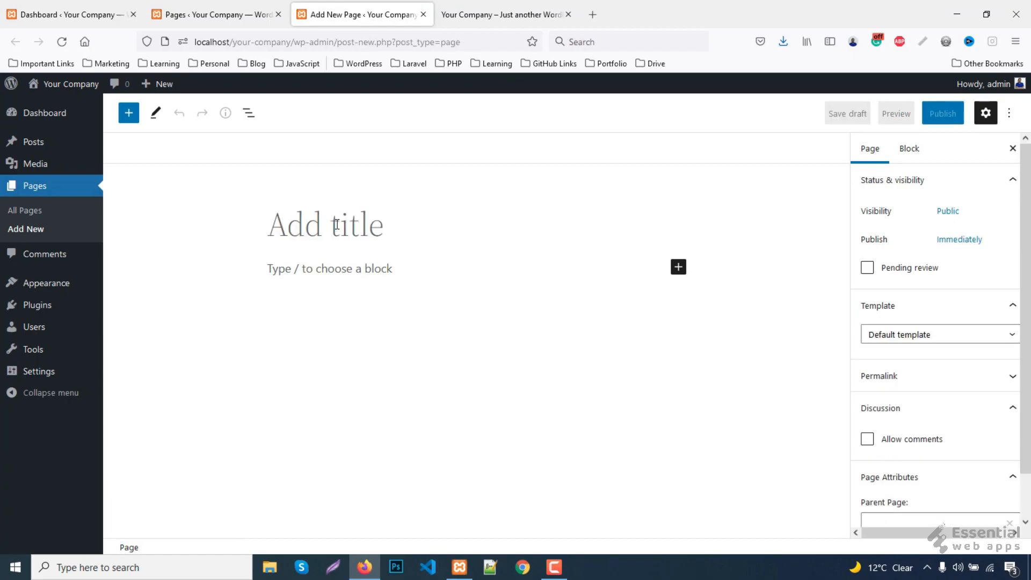
{"action": "type", "text": "Contact"}
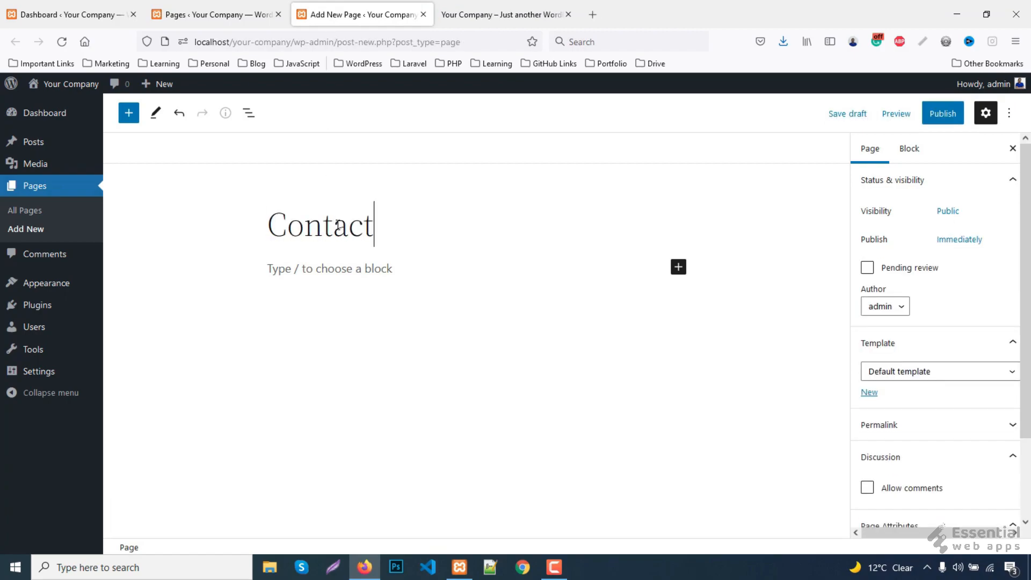
{"action": "left_click", "coordinate": [944, 115]}
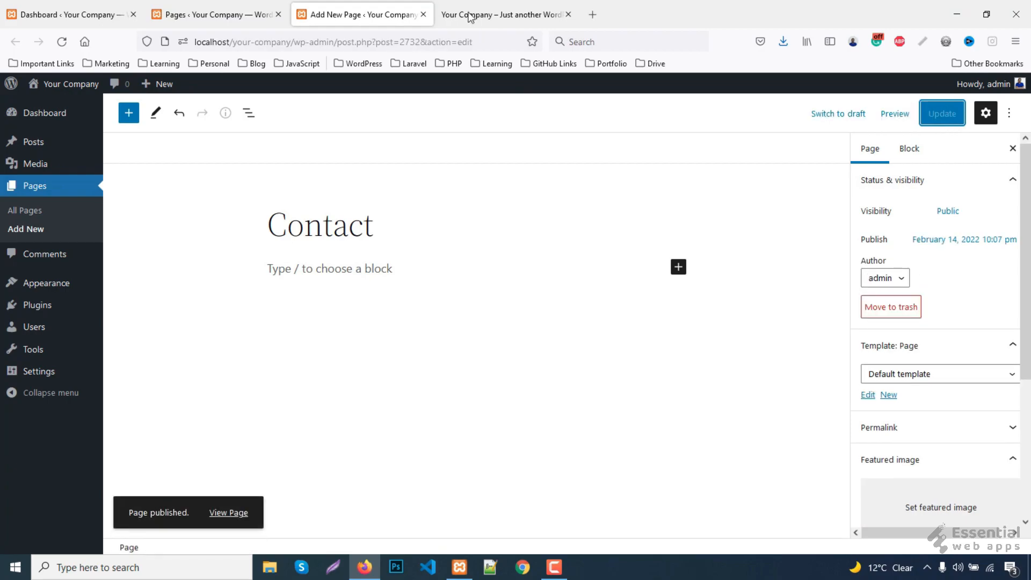
{"action": "middle_click", "coordinate": [379, 6]}
{"action": "left_click", "coordinate": [220, 14]}
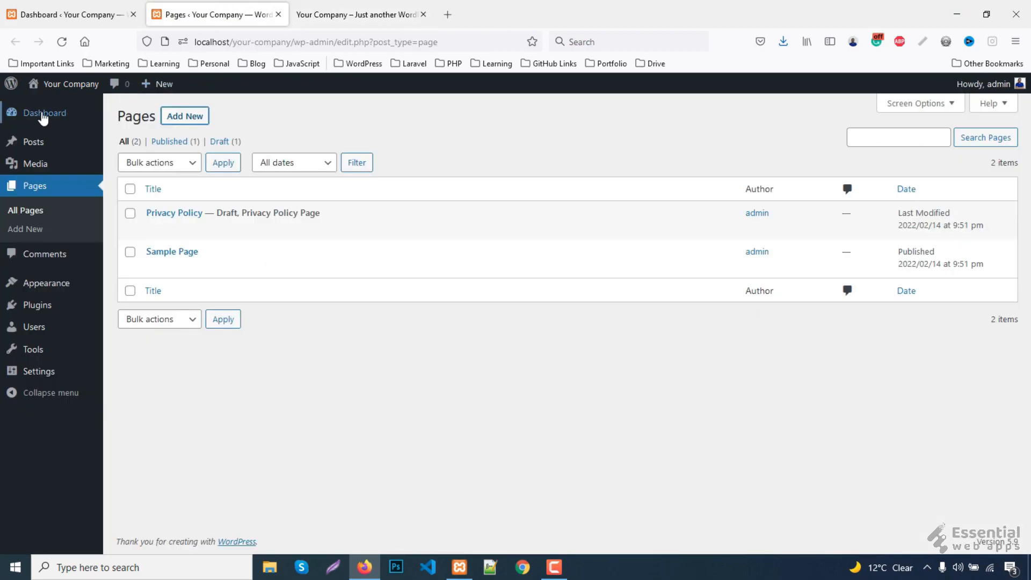
- Reload the Pages list to show the four new pages, then close it for the Dashboard
{"action": "left_click", "coordinate": [64, 42]}
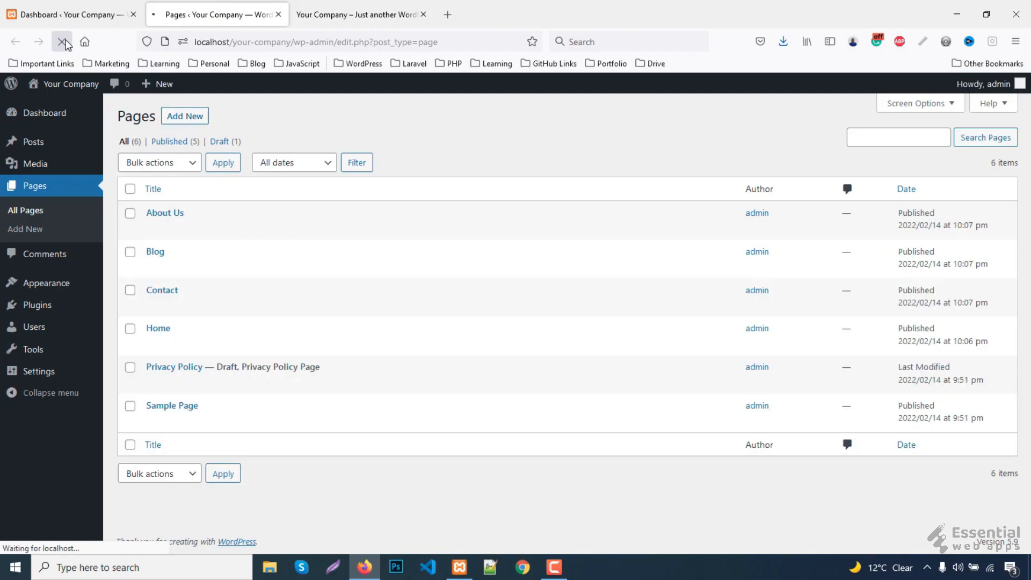
{"action": "key", "text": "ctrl+w"}
{"action": "left_click", "coordinate": [80, 12]}
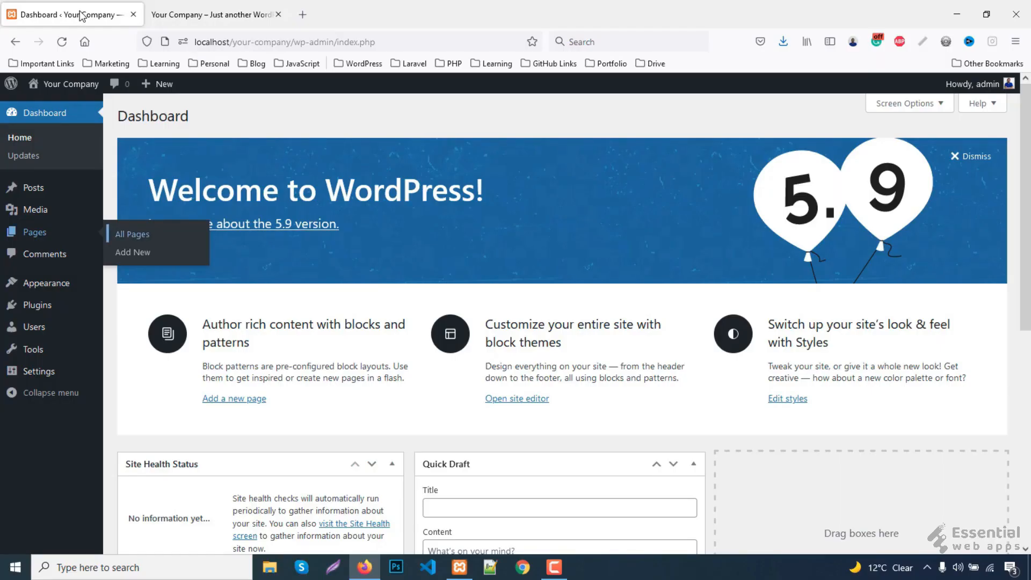
{"action": "mouse_move", "coordinate": [43, 283]}
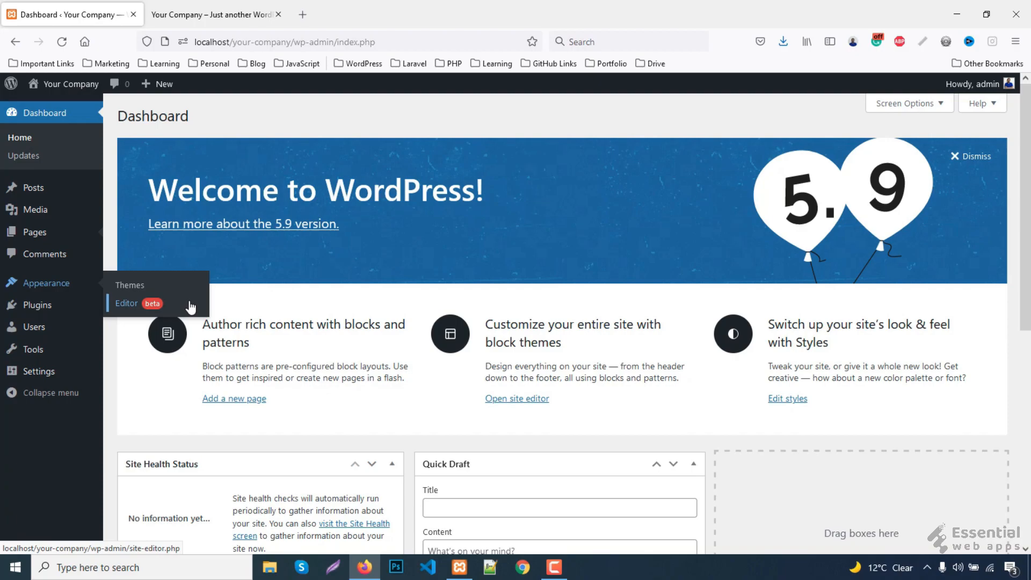
- Open the Page template via the site editor's Browse all templates list, then view the live home page
{"action": "left_click", "coordinate": [133, 308]}
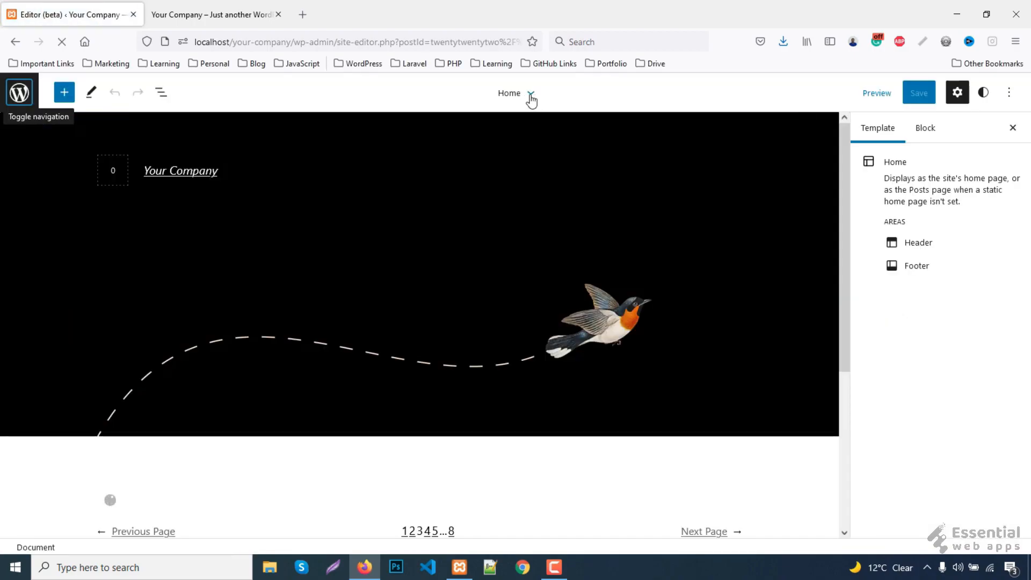
{"action": "left_click", "coordinate": [532, 96]}
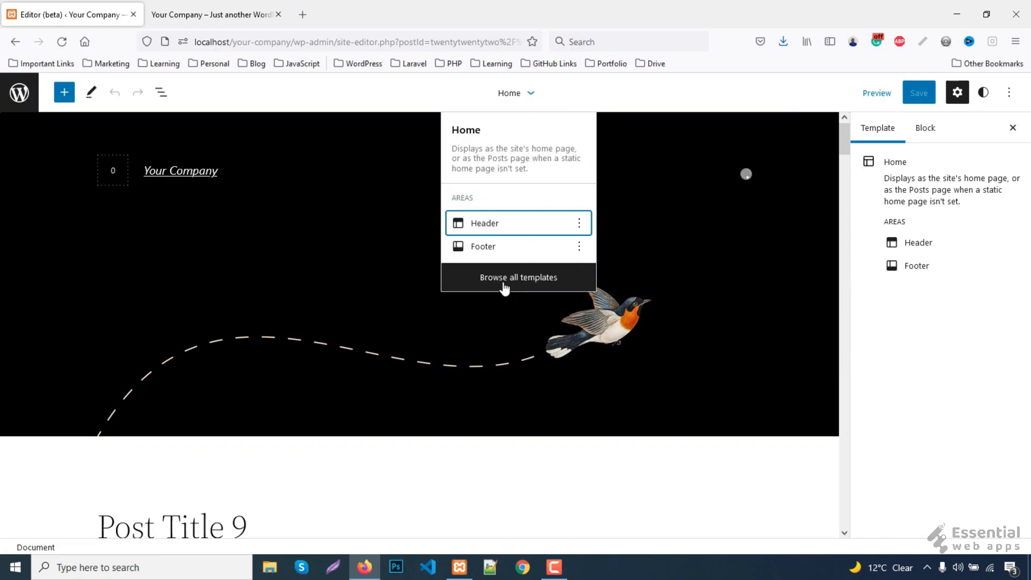
{"action": "left_click", "coordinate": [554, 285]}
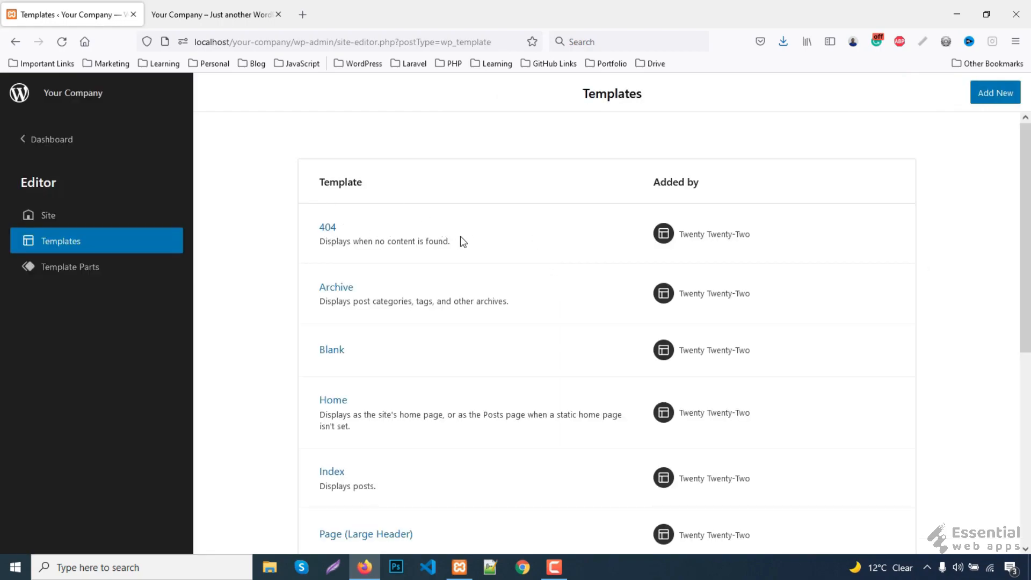
{"action": "scroll", "coordinate": [510, 287], "scroll_direction": "down", "scroll_amount": 5}
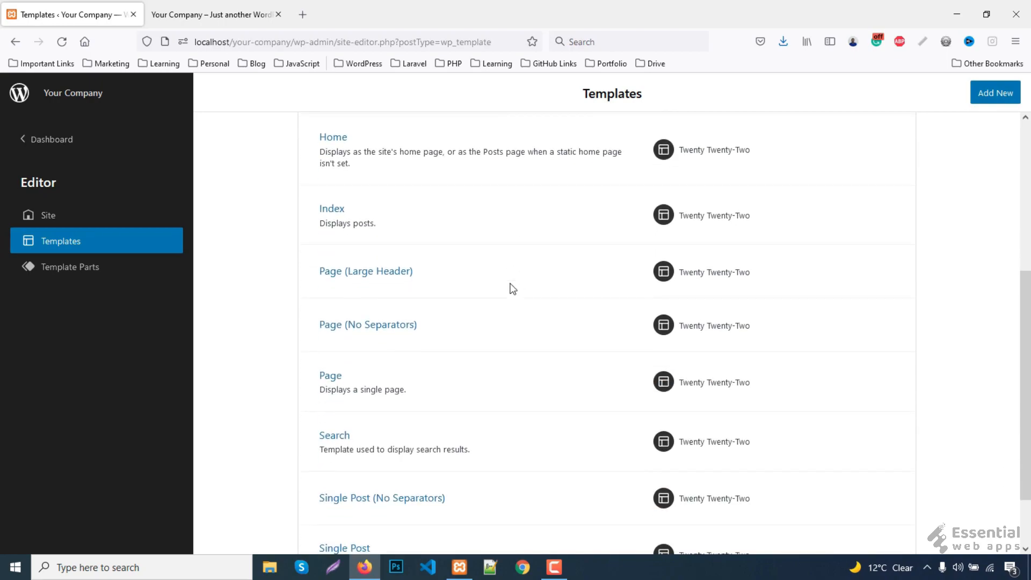
{"action": "scroll", "coordinate": [513, 289], "scroll_direction": "down", "scroll_amount": 2}
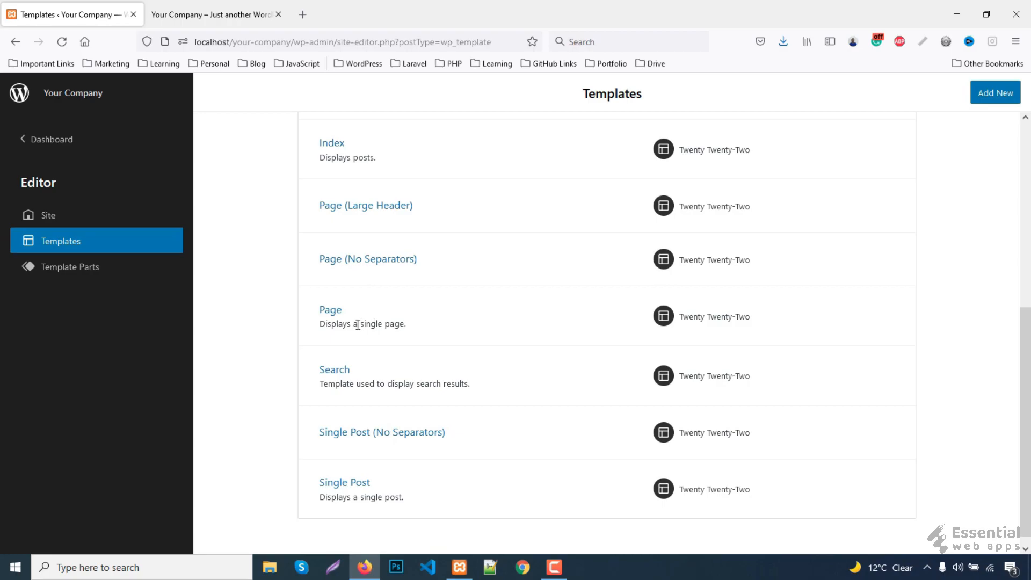
{"action": "left_click", "coordinate": [331, 311]}
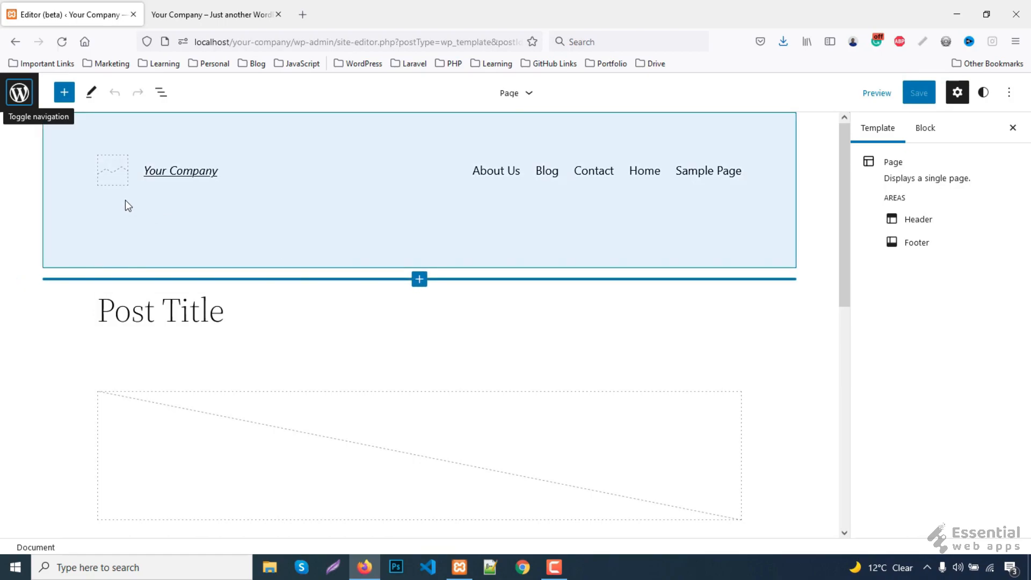
{"action": "left_click", "coordinate": [207, 15]}
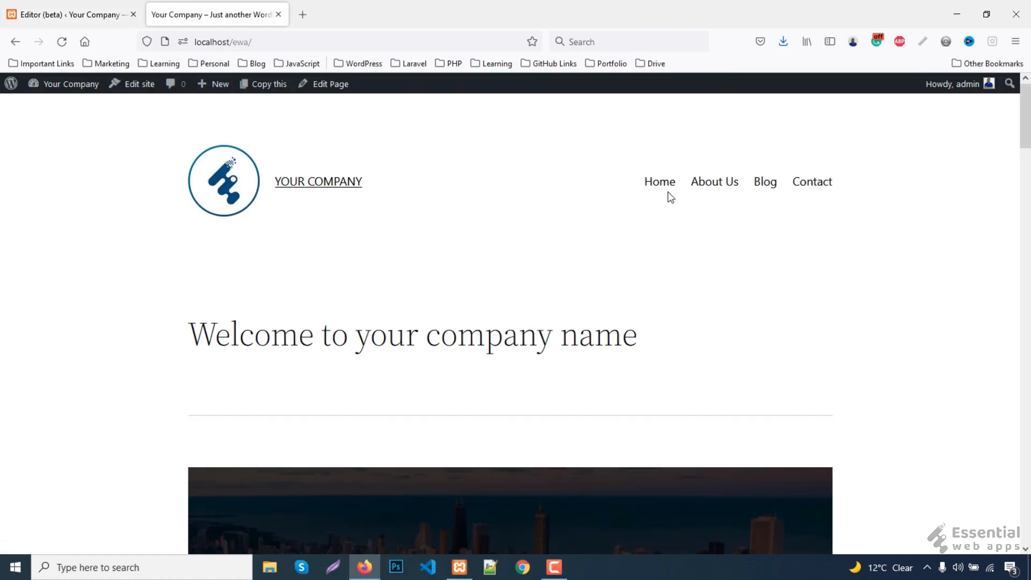
- Set the Page template header's Site Logo to logo_au_logo-3.png and check it on the live site
{"action": "left_click", "coordinate": [59, 15]}
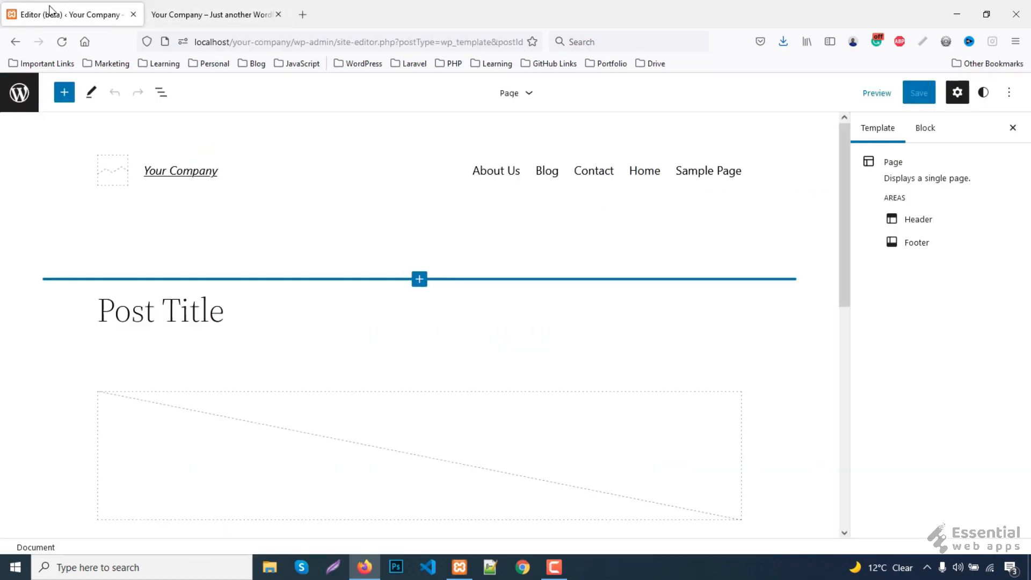
{"action": "left_click", "coordinate": [115, 169]}
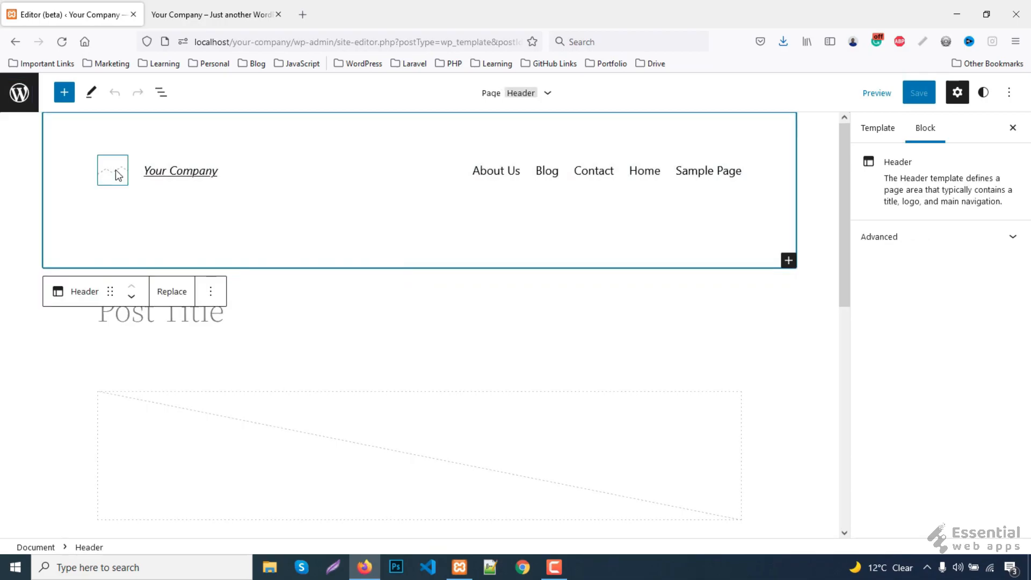
{"action": "left_click", "coordinate": [115, 170]}
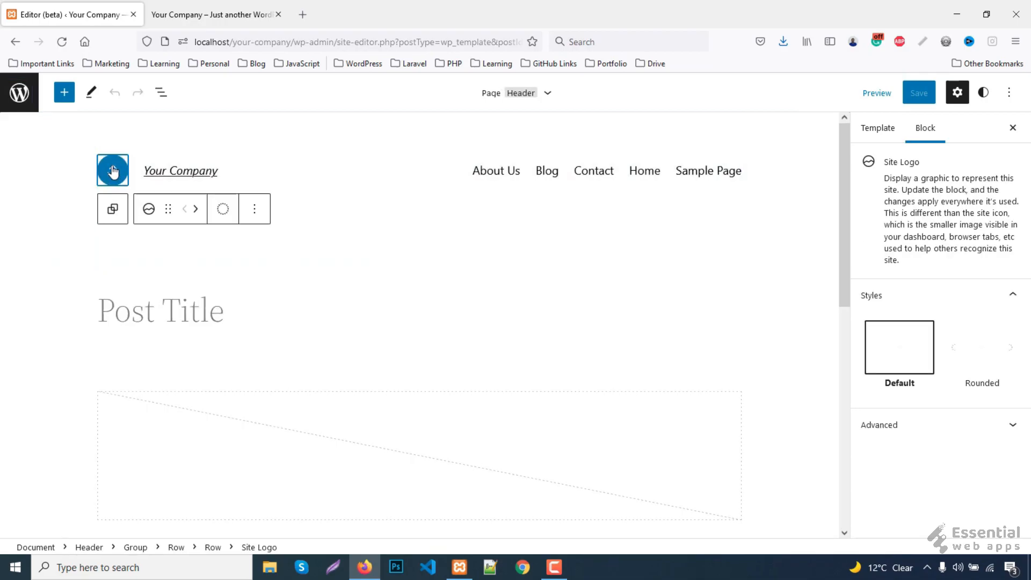
{"action": "left_click", "coordinate": [114, 171]}
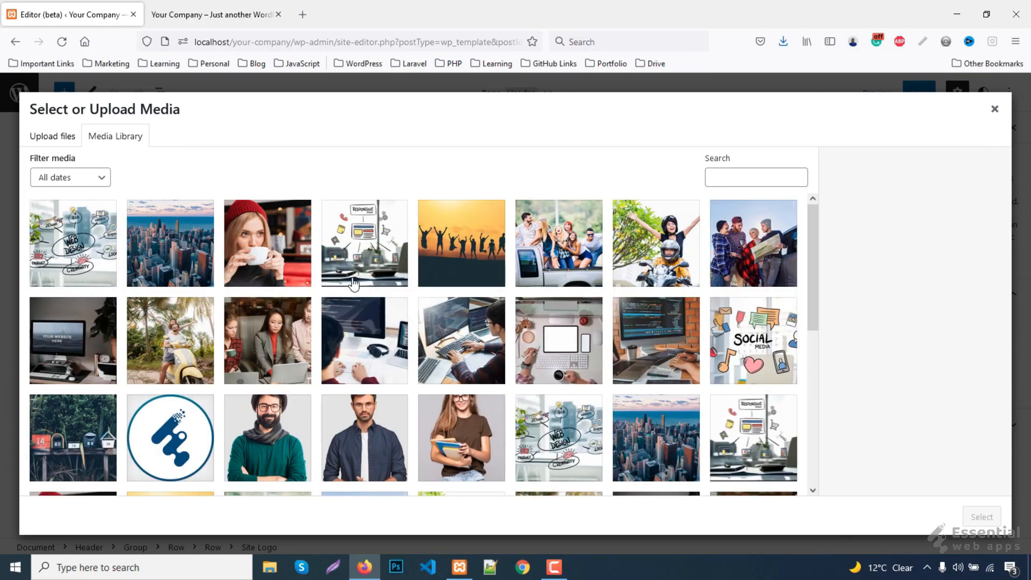
{"action": "scroll", "coordinate": [351, 279], "scroll_direction": "down", "scroll_amount": 2}
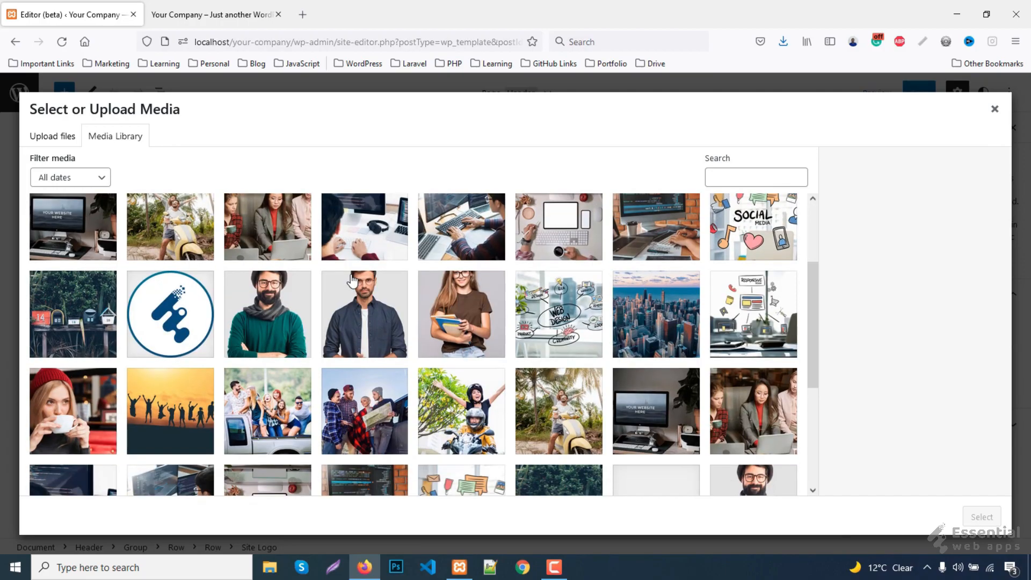
{"action": "left_click", "coordinate": [173, 321]}
{"action": "left_click", "coordinate": [981, 517]}
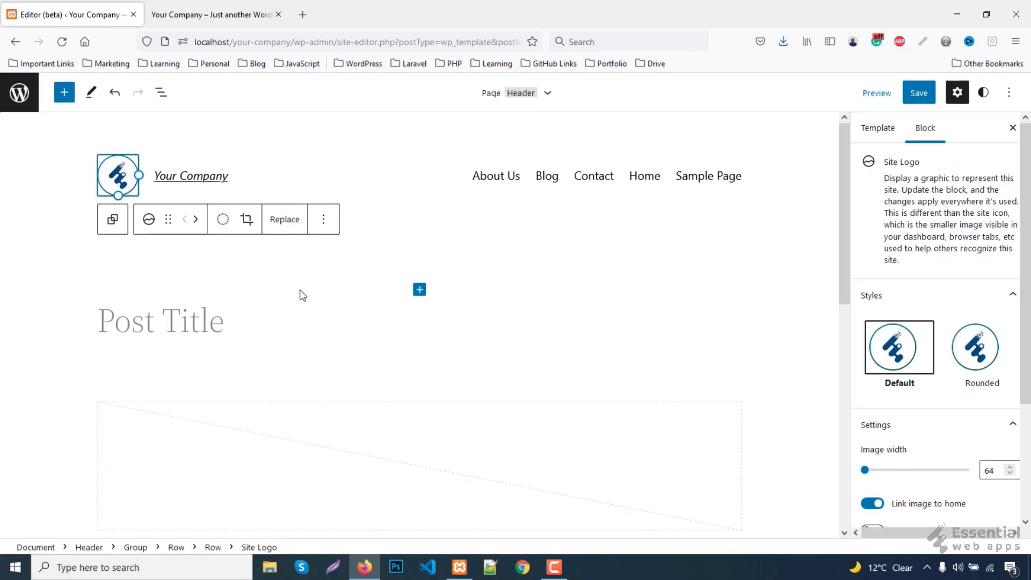
{"action": "left_click", "coordinate": [250, 6]}
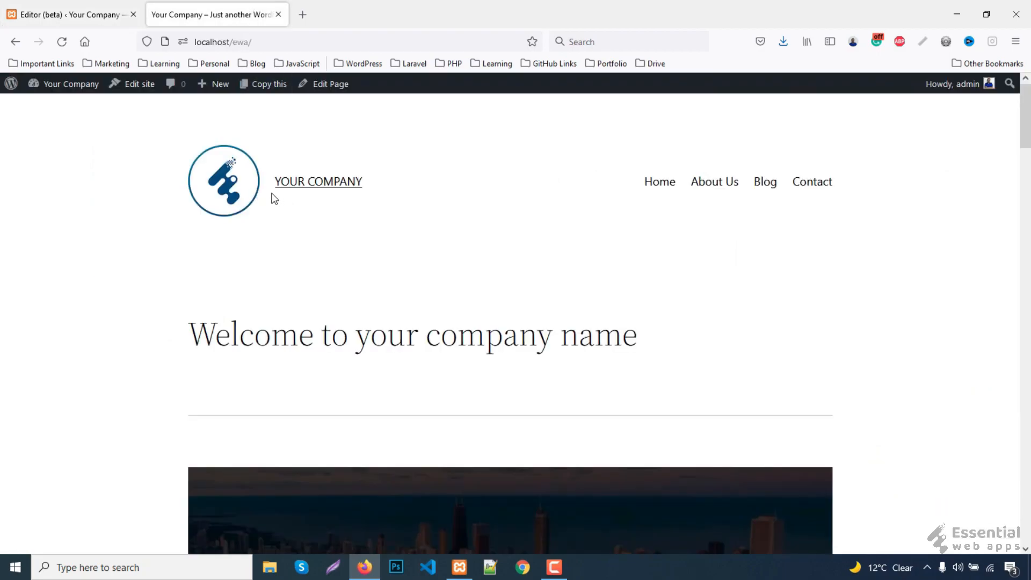
{"action": "left_click", "coordinate": [48, 14]}
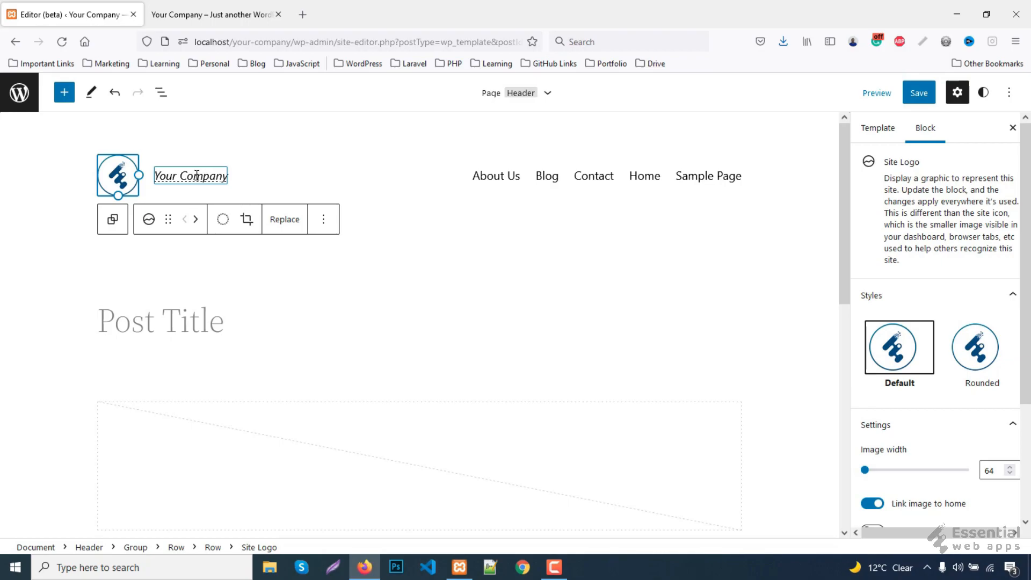
- Make the YOUR COMPANY site title uppercase with Medium weight instead of Regular Italic
{"action": "left_click", "coordinate": [196, 175]}
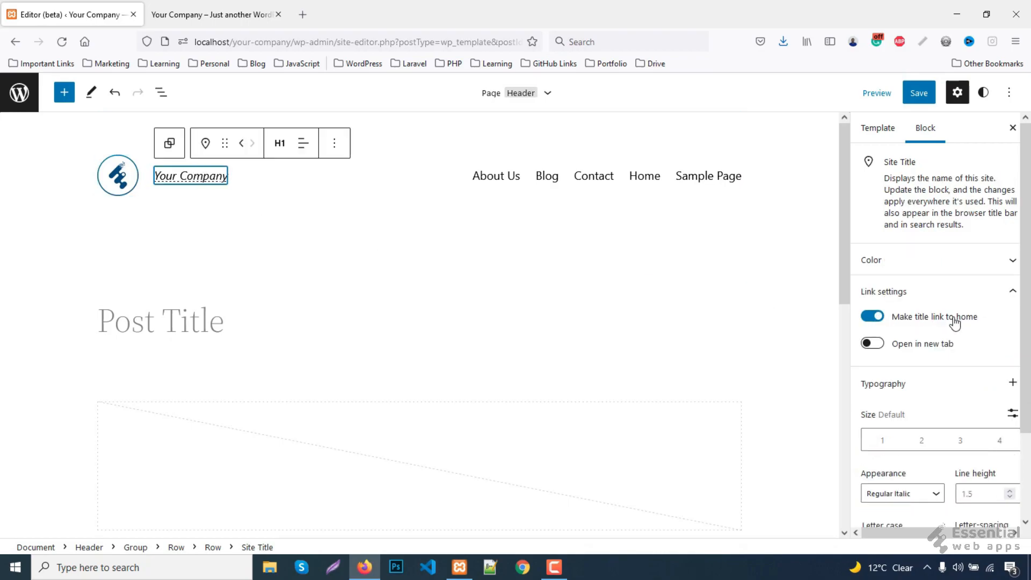
{"action": "scroll", "coordinate": [954, 320], "scroll_direction": "down", "scroll_amount": 3}
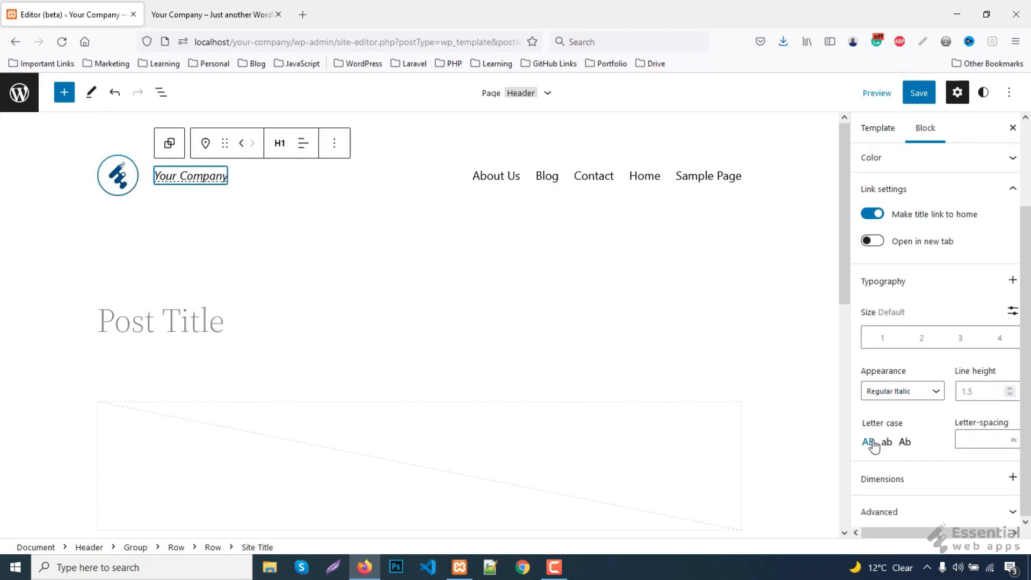
{"action": "left_click", "coordinate": [868, 441]}
{"action": "left_click", "coordinate": [890, 398]}
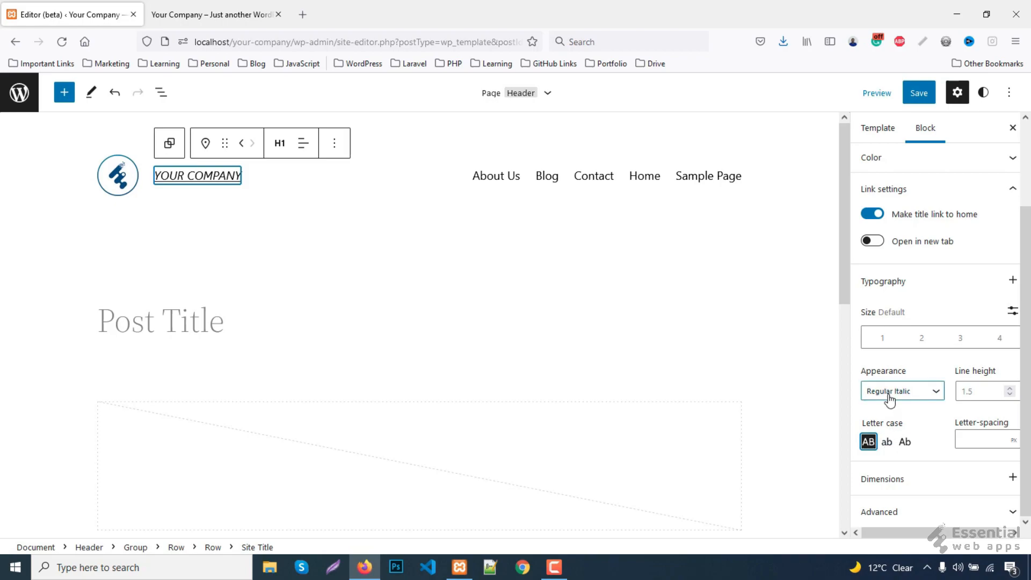
{"action": "scroll", "coordinate": [890, 459], "scroll_direction": "up", "scroll_amount": 2}
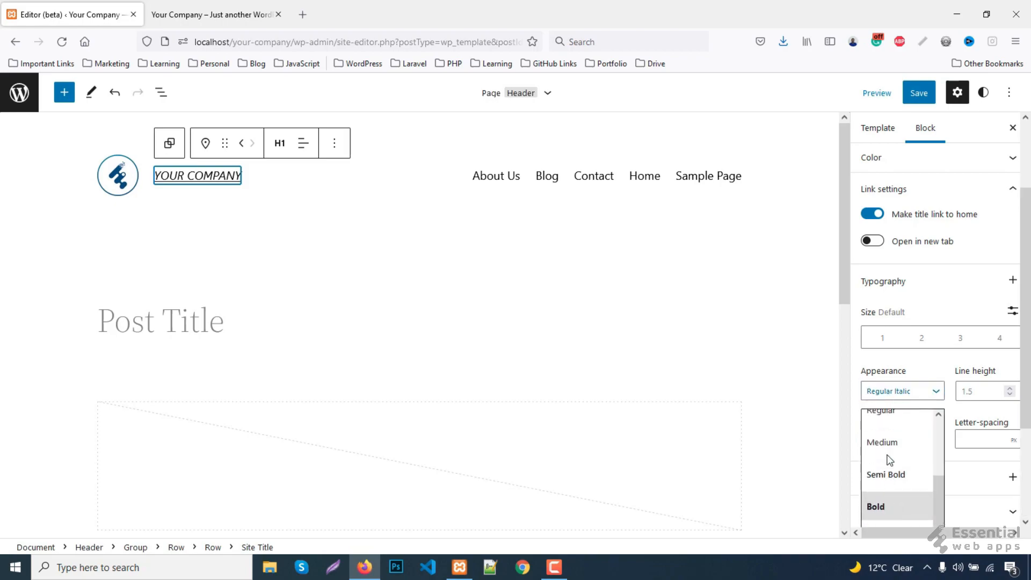
{"action": "left_click", "coordinate": [879, 444]}
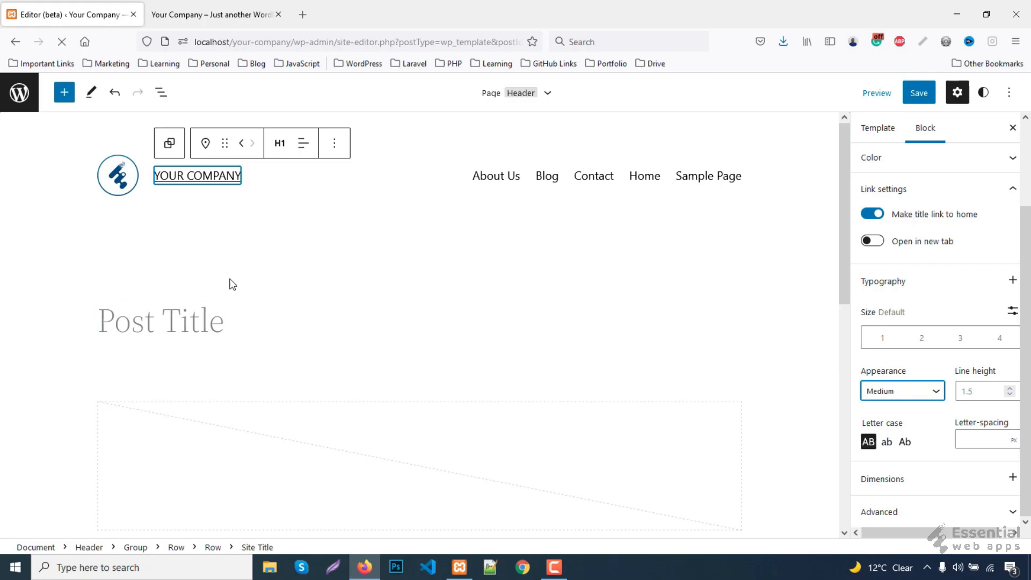
{"action": "left_click", "coordinate": [588, 198]}
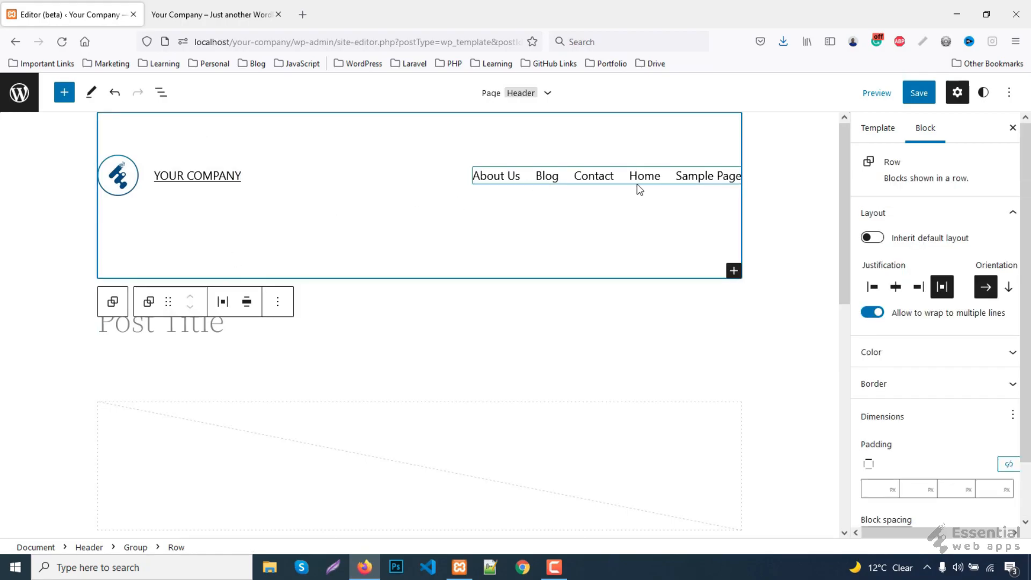
- Replace the header navigation's About Us, Blog and Contact links with a new empty menu
{"action": "left_click", "coordinate": [669, 183]}
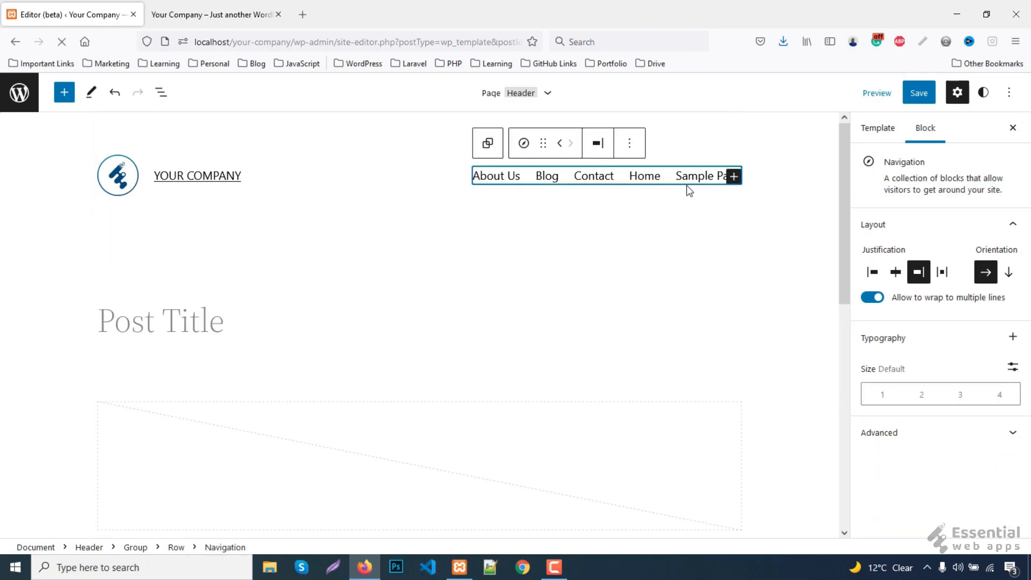
{"action": "left_click", "coordinate": [631, 150]}
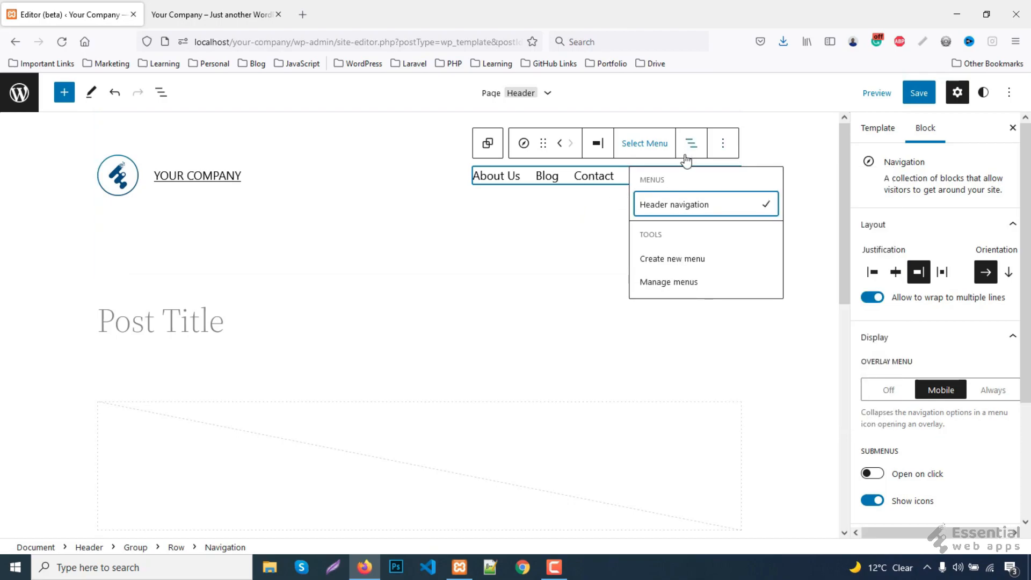
{"action": "left_click", "coordinate": [682, 261]}
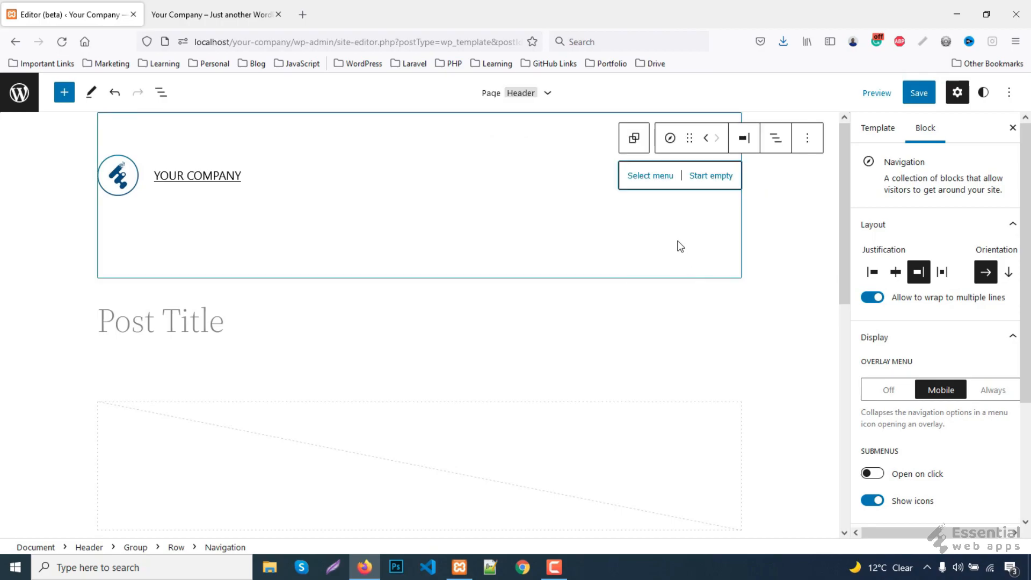
{"action": "left_click", "coordinate": [653, 182]}
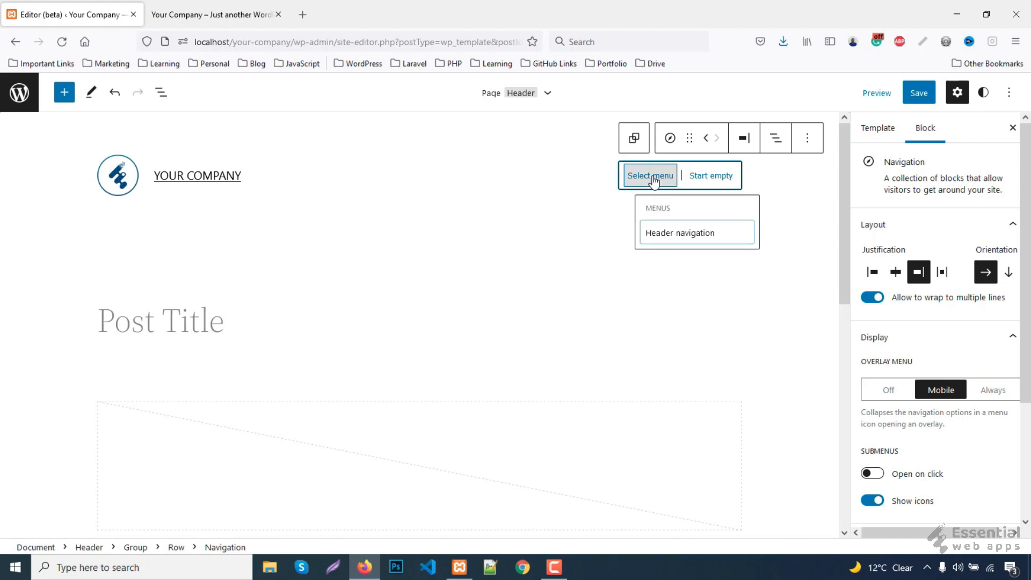
{"action": "left_click", "coordinate": [654, 180]}
{"action": "left_click", "coordinate": [711, 176]}
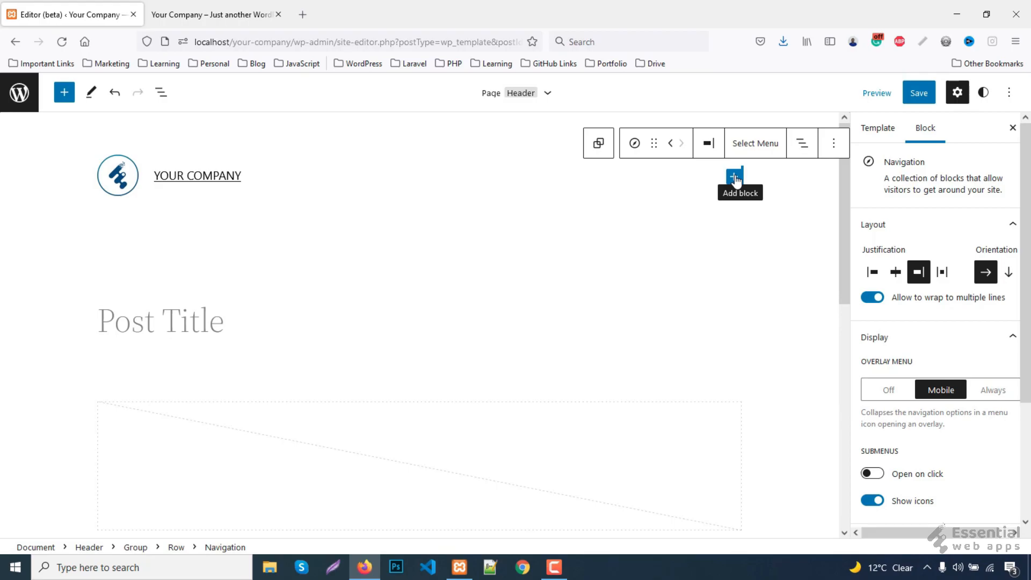
- Add Home and About Us page links to the empty header navigation
{"action": "left_click", "coordinate": [734, 178]}
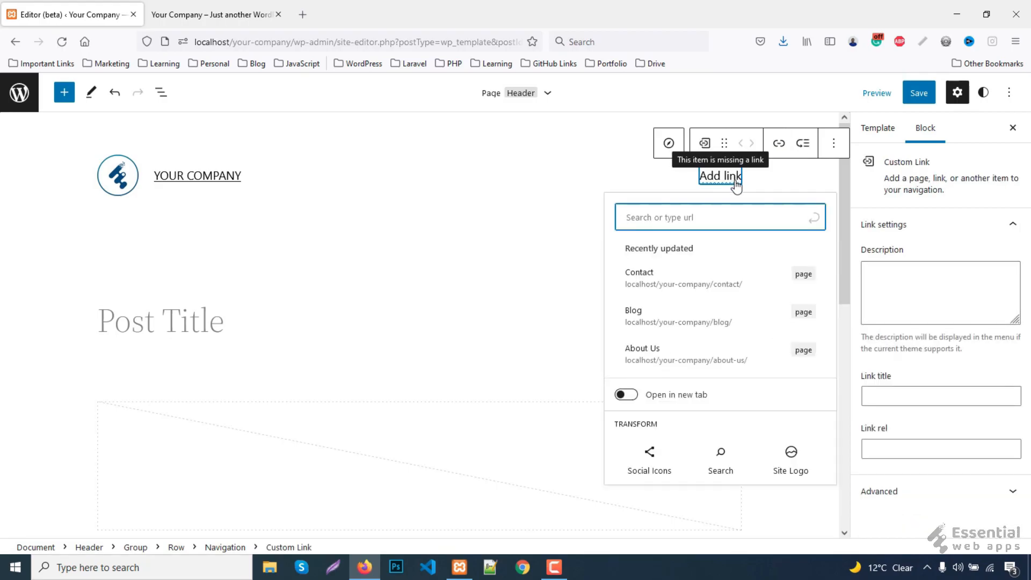
{"action": "type", "text": "home"}
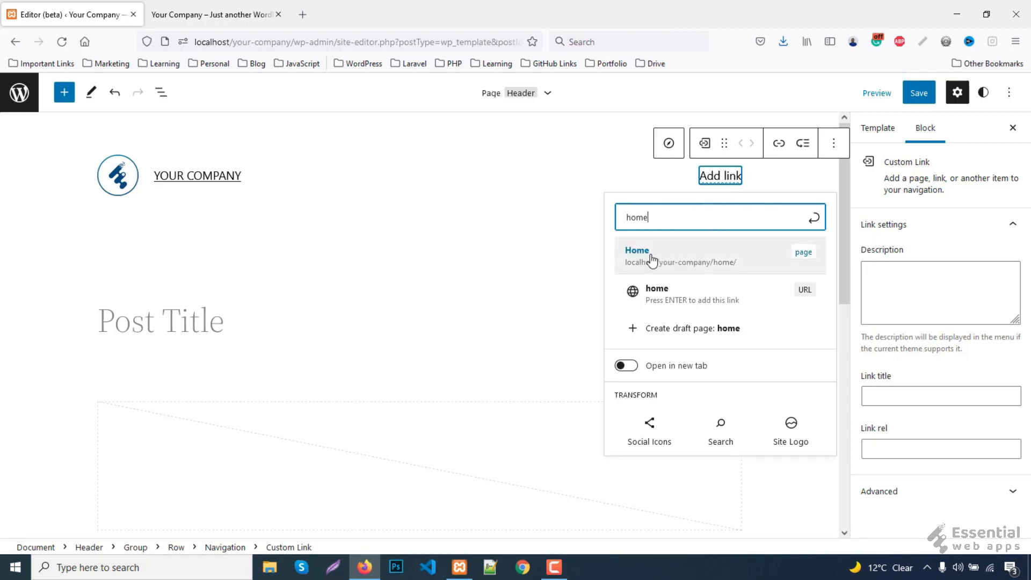
{"action": "left_click", "coordinate": [668, 262]}
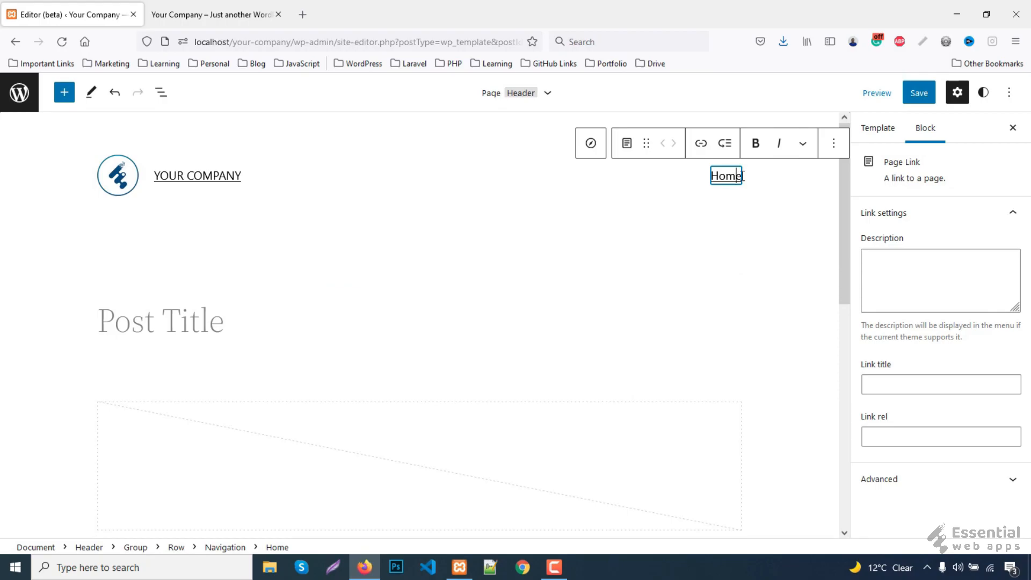
{"action": "left_click", "coordinate": [734, 179]}
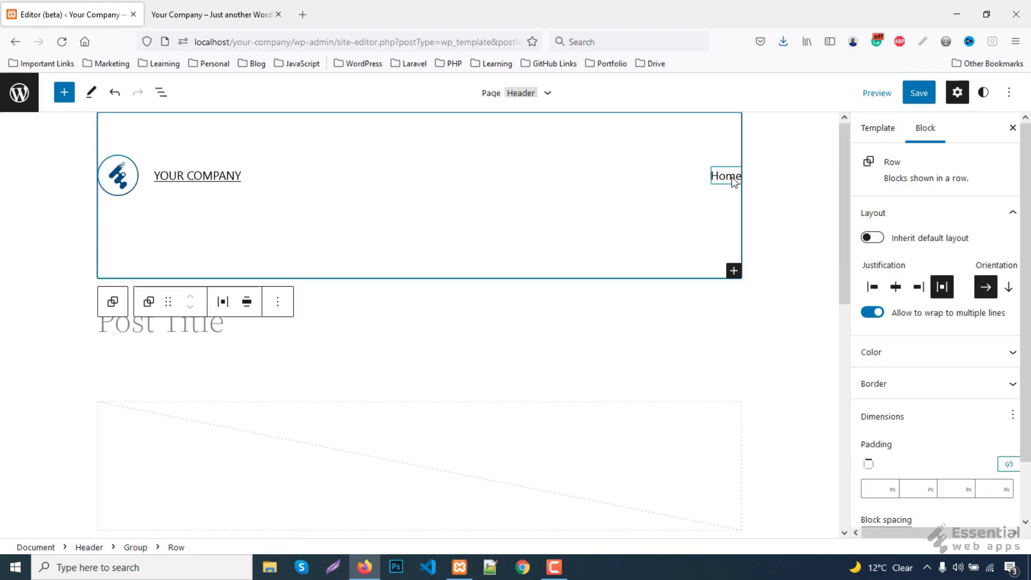
{"action": "left_click", "coordinate": [734, 179]}
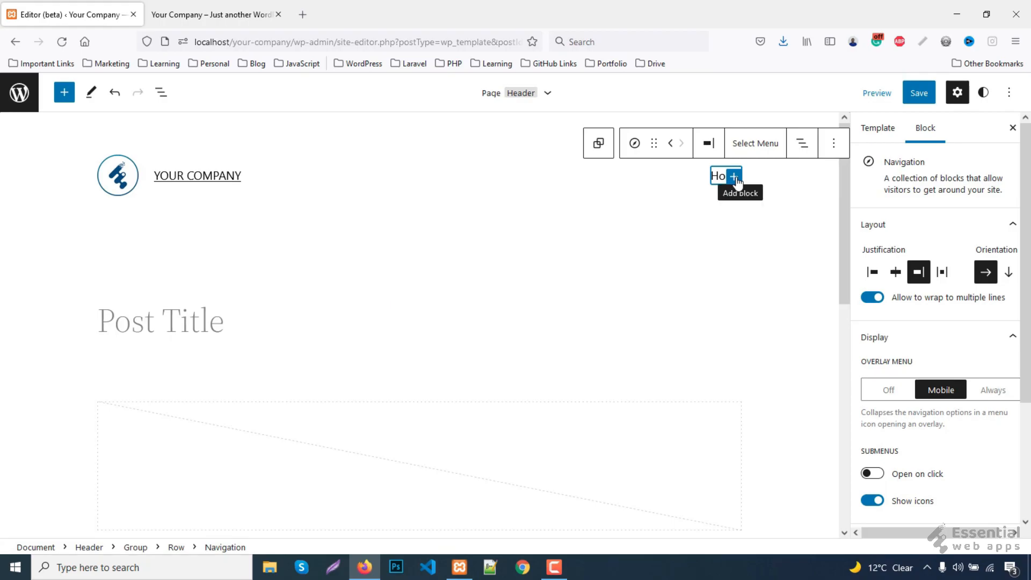
{"action": "left_click", "coordinate": [733, 176]}
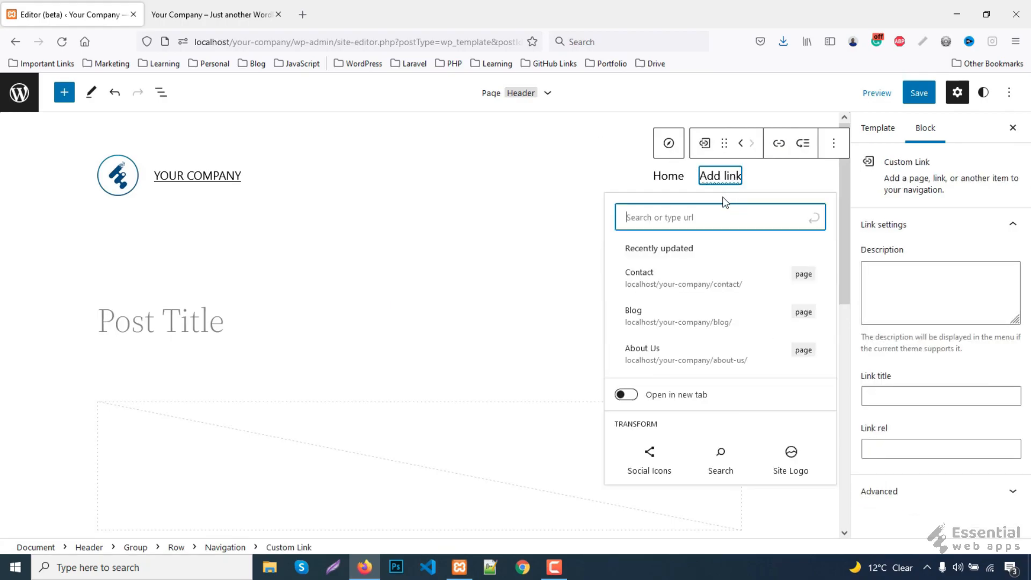
{"action": "type", "text": "ab"}
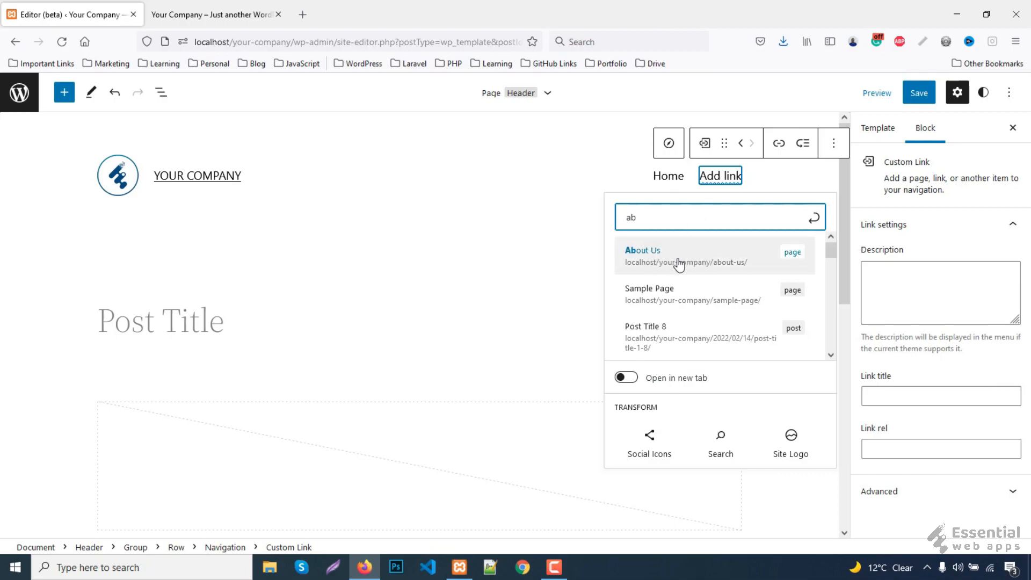
{"action": "left_click", "coordinate": [663, 265]}
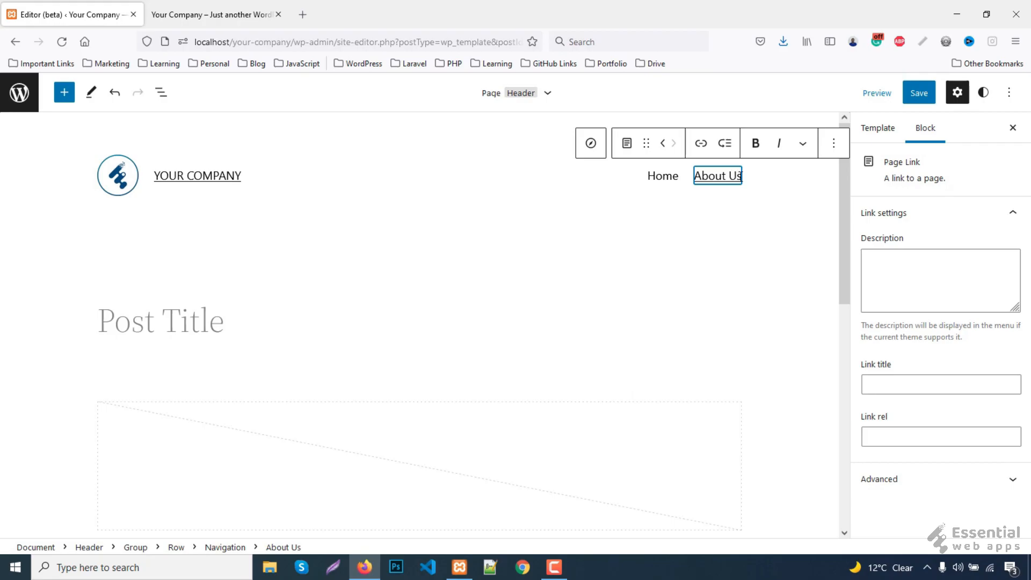
{"action": "left_click", "coordinate": [739, 177]}
{"action": "left_click", "coordinate": [741, 182]}
- Add Blog and Contact page links after them to complete the menu
{"action": "left_click", "coordinate": [734, 176]}
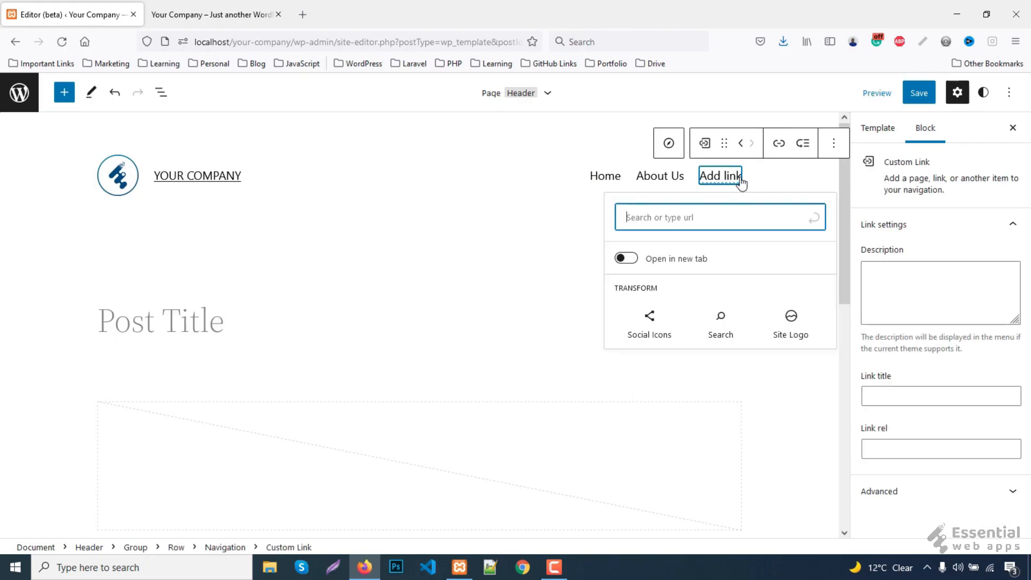
{"action": "type", "text": "bl"}
{"action": "left_click", "coordinate": [640, 262]}
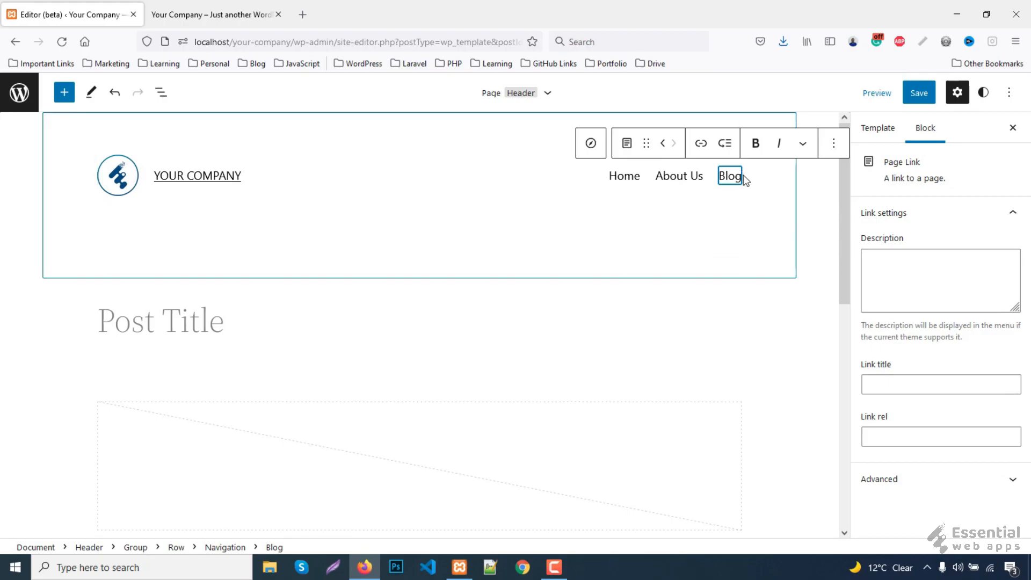
{"action": "left_click", "coordinate": [743, 176]}
{"action": "left_click", "coordinate": [741, 181]}
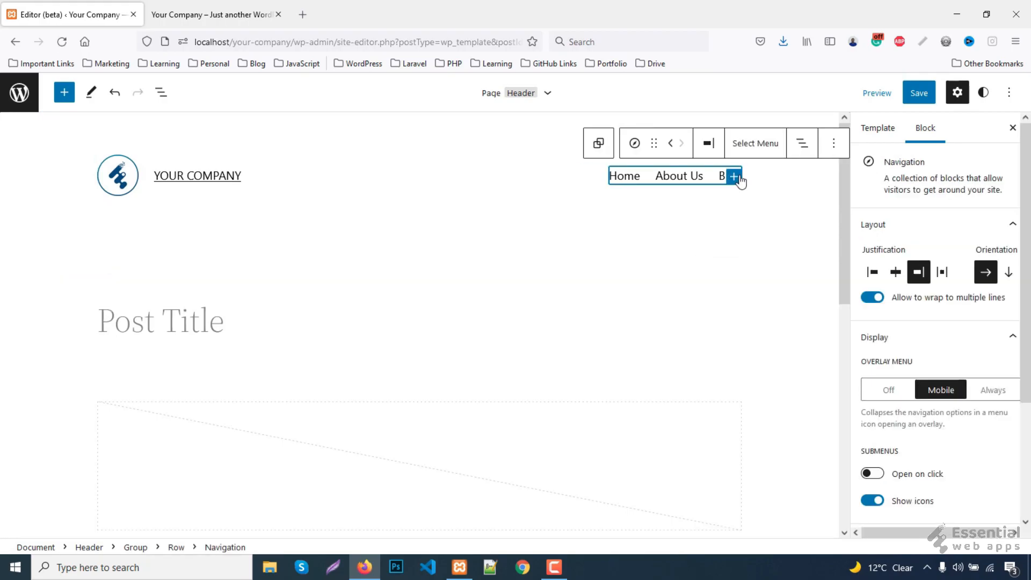
{"action": "left_click", "coordinate": [733, 176]}
{"action": "type", "text": "cont"}
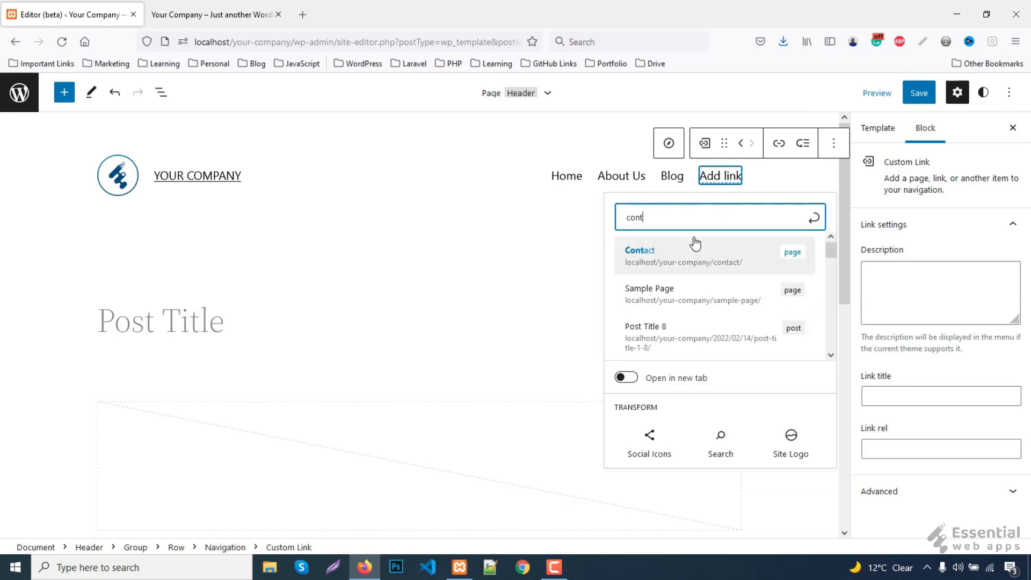
{"action": "left_click", "coordinate": [651, 260]}
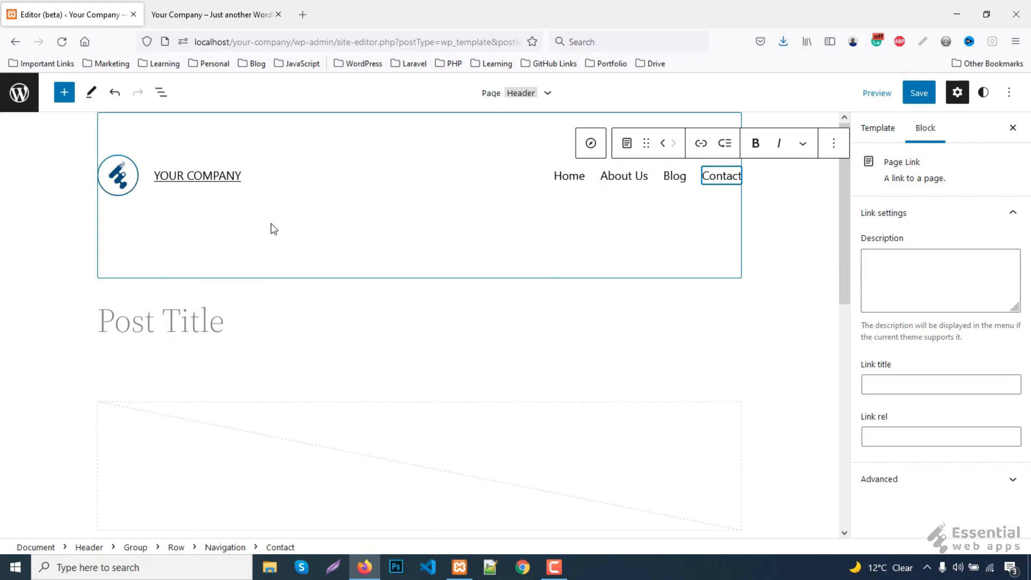
{"action": "left_click", "coordinate": [451, 228]}
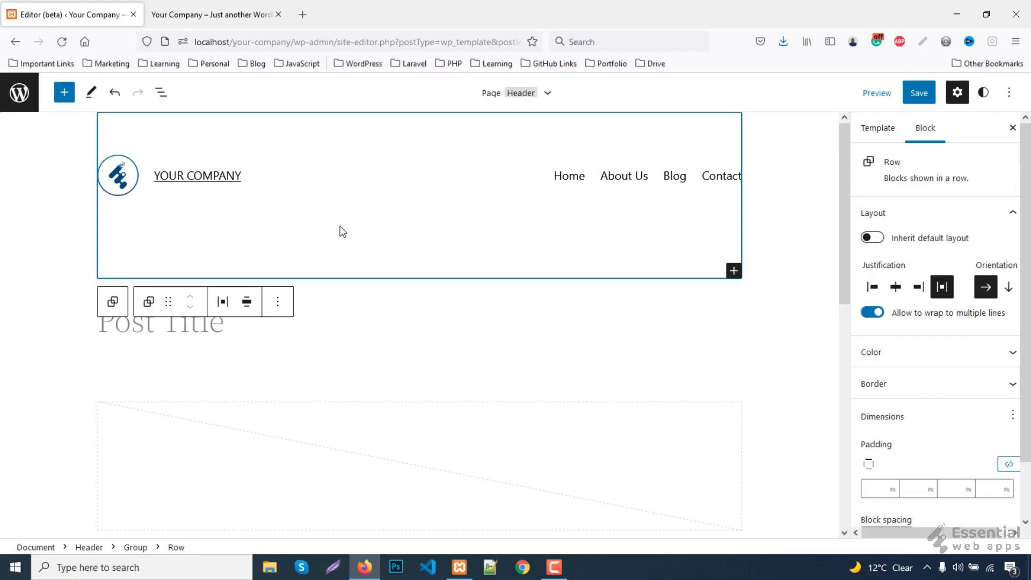
- Give the Post Content block a custom content width of 1000 and wide width of 1600
{"action": "scroll", "coordinate": [341, 231], "scroll_direction": "down", "scroll_amount": 10}
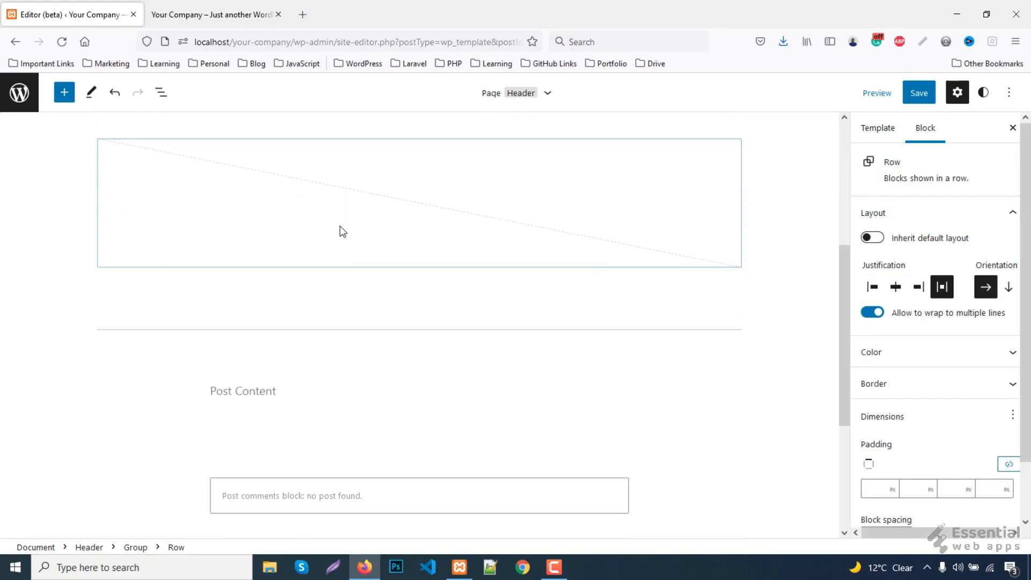
{"action": "left_click", "coordinate": [264, 329]}
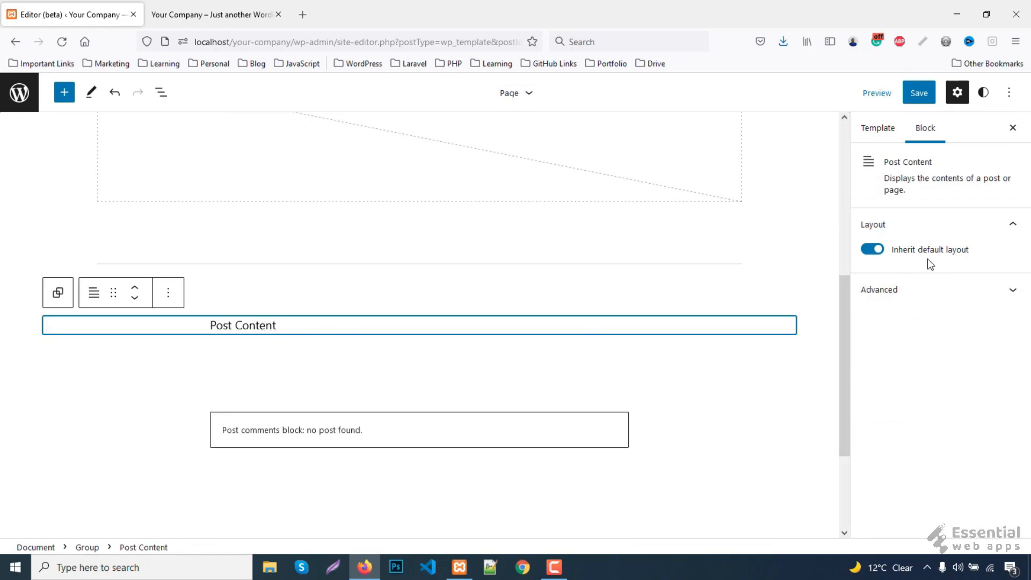
{"action": "left_click", "coordinate": [871, 252]}
{"action": "left_click", "coordinate": [875, 290]}
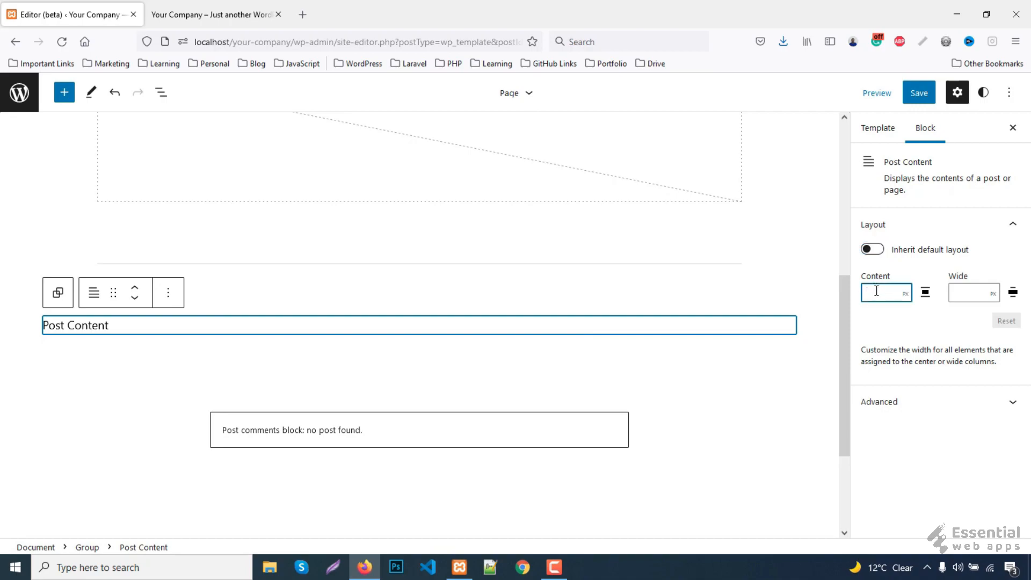
{"action": "type", "text": "1000"}
{"action": "double_click", "coordinate": [964, 293]}
{"action": "type", "text": "1600"}
{"action": "left_click", "coordinate": [337, 334]}
{"action": "scroll", "coordinate": [338, 333], "scroll_direction": "up", "scroll_amount": 5}
{"action": "scroll", "coordinate": [338, 334], "scroll_direction": "down", "scroll_amount": 4}
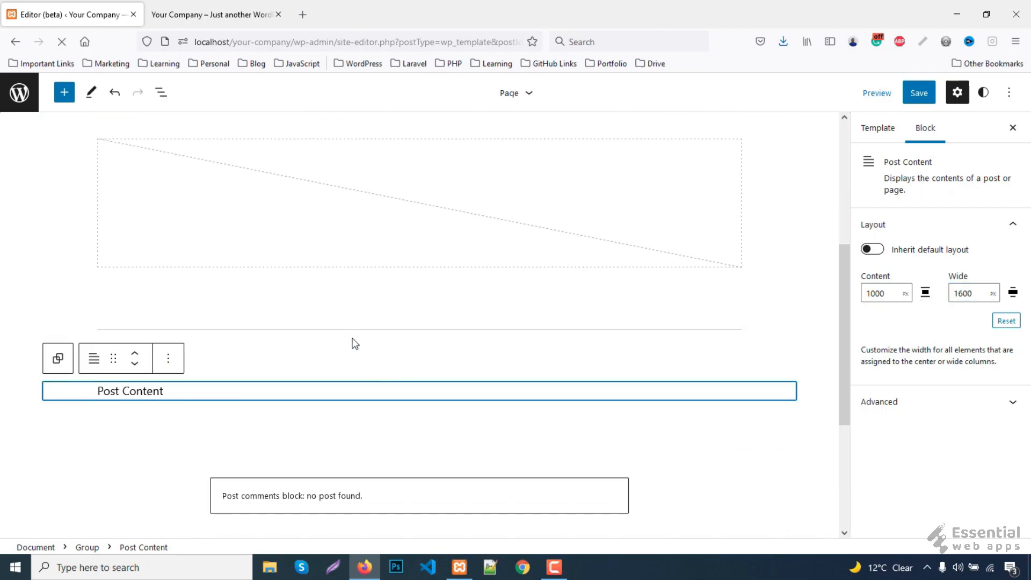
- Save all the site editor changes and return to the admin Dashboard
{"action": "left_click", "coordinate": [918, 94]}
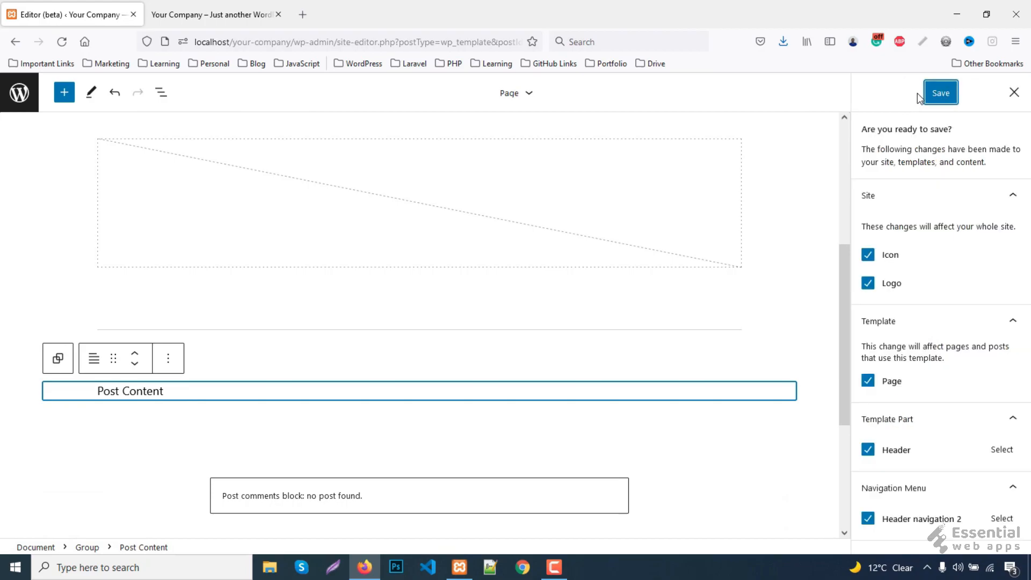
{"action": "left_click", "coordinate": [946, 96]}
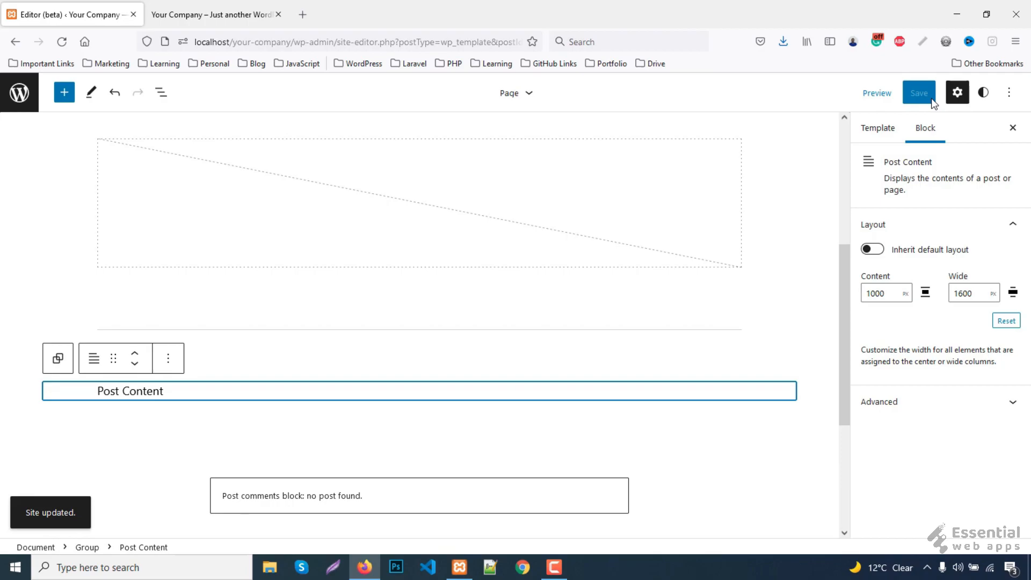
{"action": "left_click", "coordinate": [61, 42]}
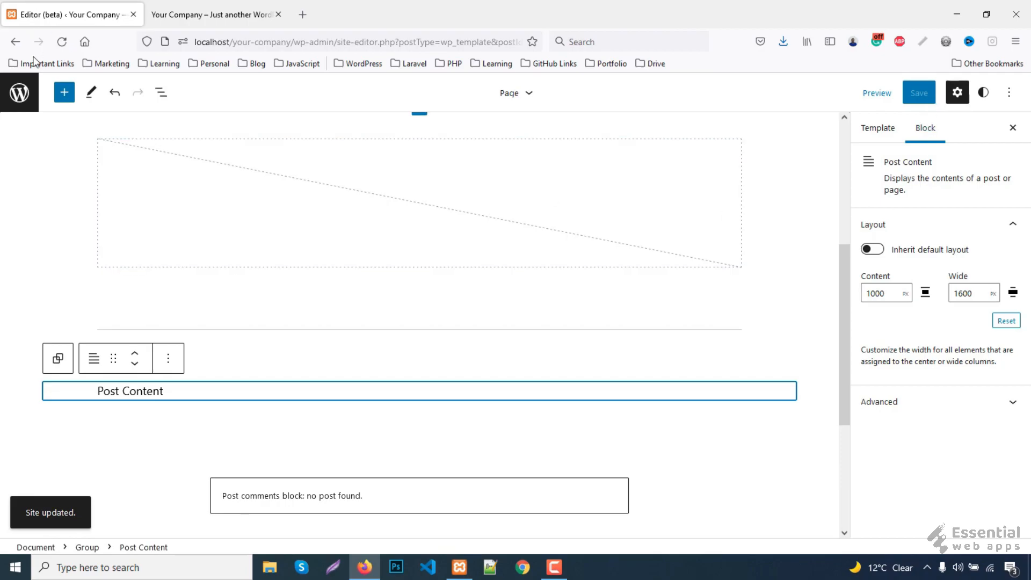
{"action": "left_click", "coordinate": [21, 95]}
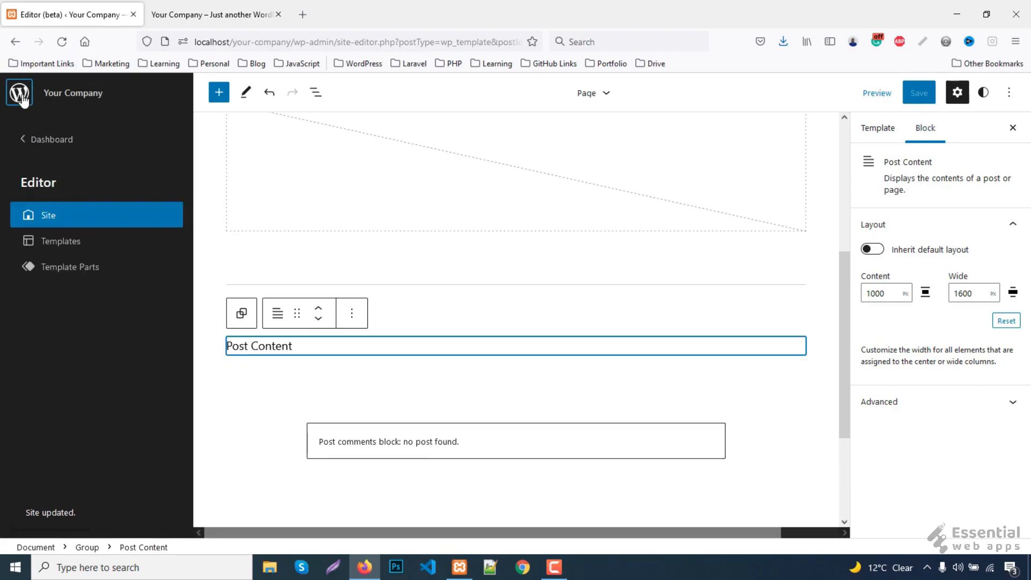
{"action": "left_click", "coordinate": [52, 140]}
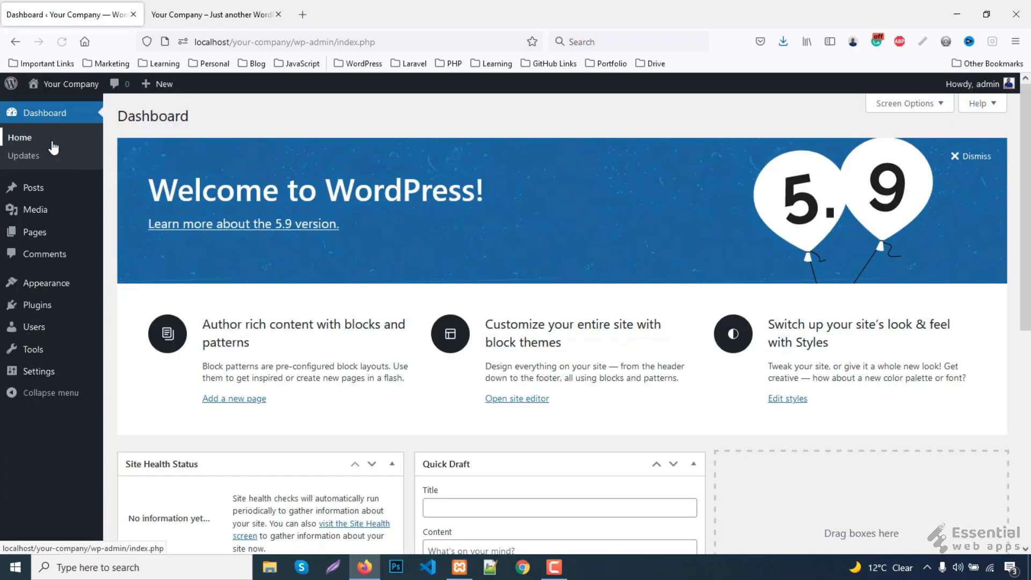
- Go to the Reading Settings page from the Settings menu
{"action": "mouse_move", "coordinate": [35, 371]}
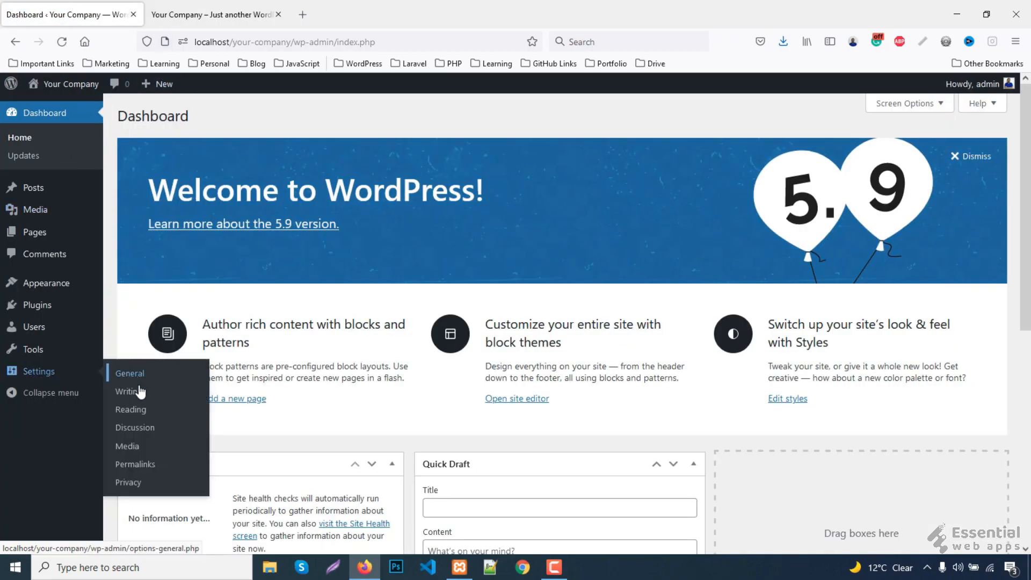
{"action": "left_click", "coordinate": [141, 411]}
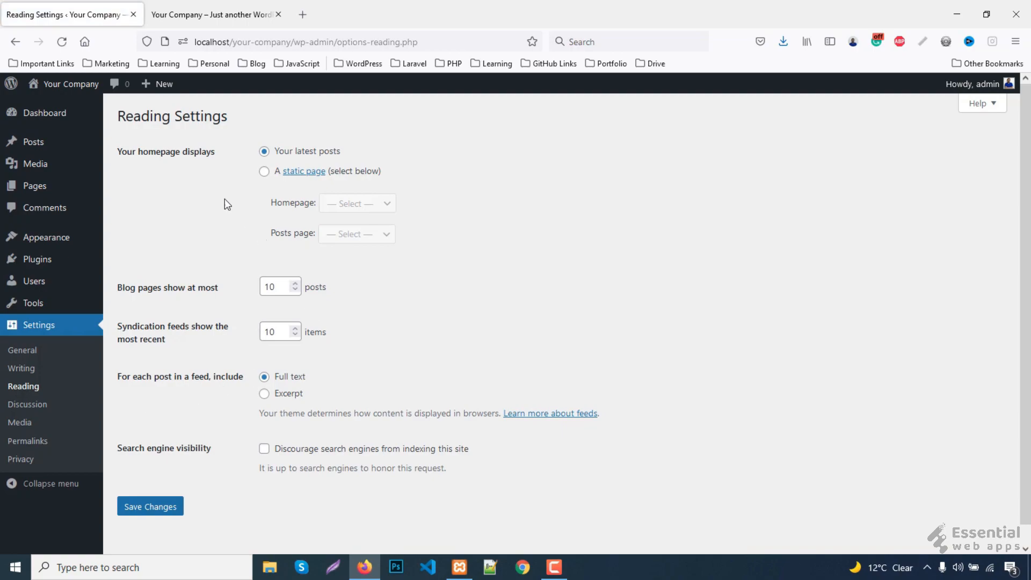
- Use a static homepage with Home as front page and Blog as posts page, and save
{"action": "left_click", "coordinate": [264, 172]}
{"action": "left_click", "coordinate": [350, 204]}
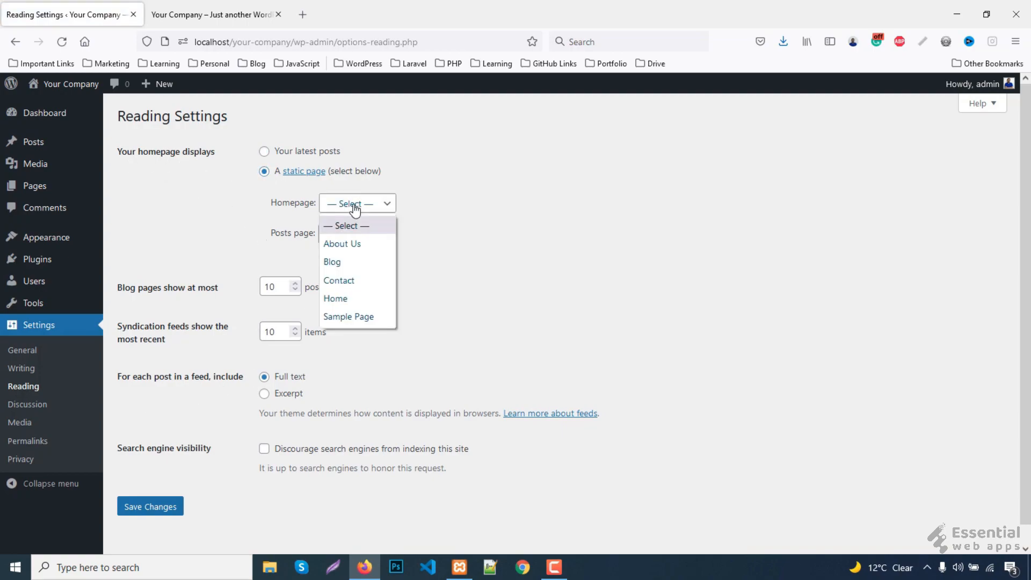
{"action": "left_click", "coordinate": [340, 299]}
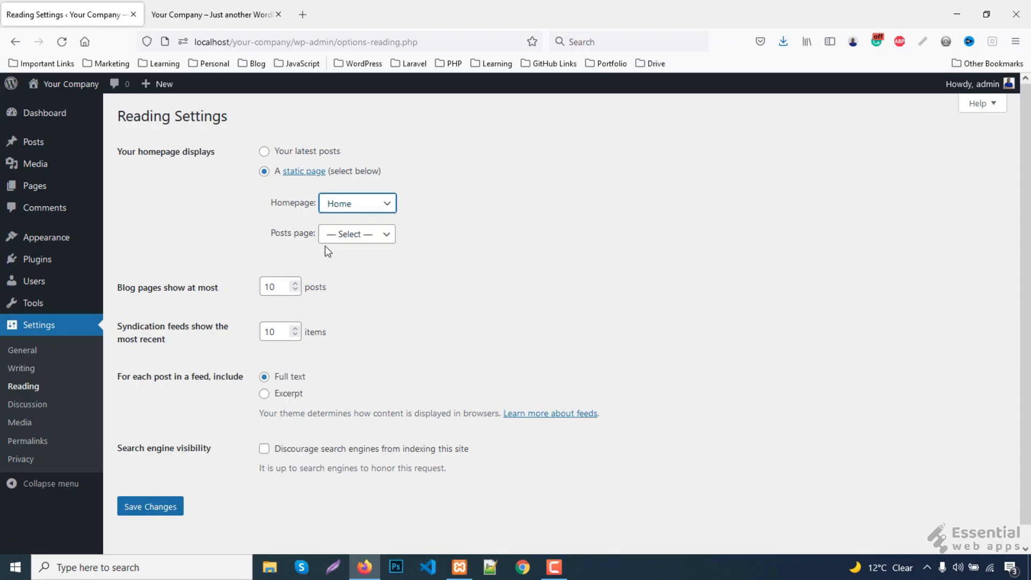
{"action": "left_click", "coordinate": [352, 235]}
{"action": "left_click", "coordinate": [342, 291]}
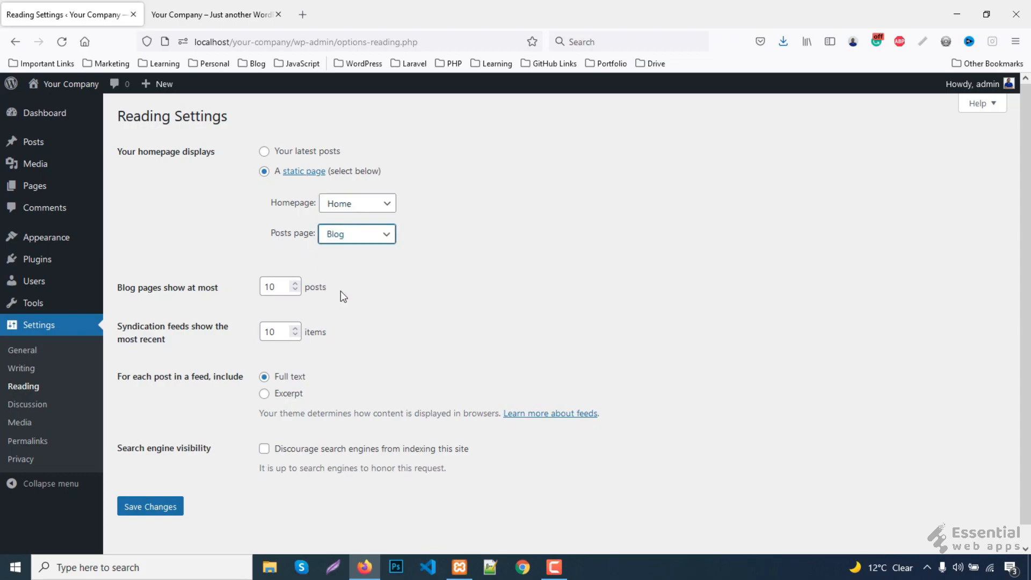
{"action": "left_click", "coordinate": [172, 507]}
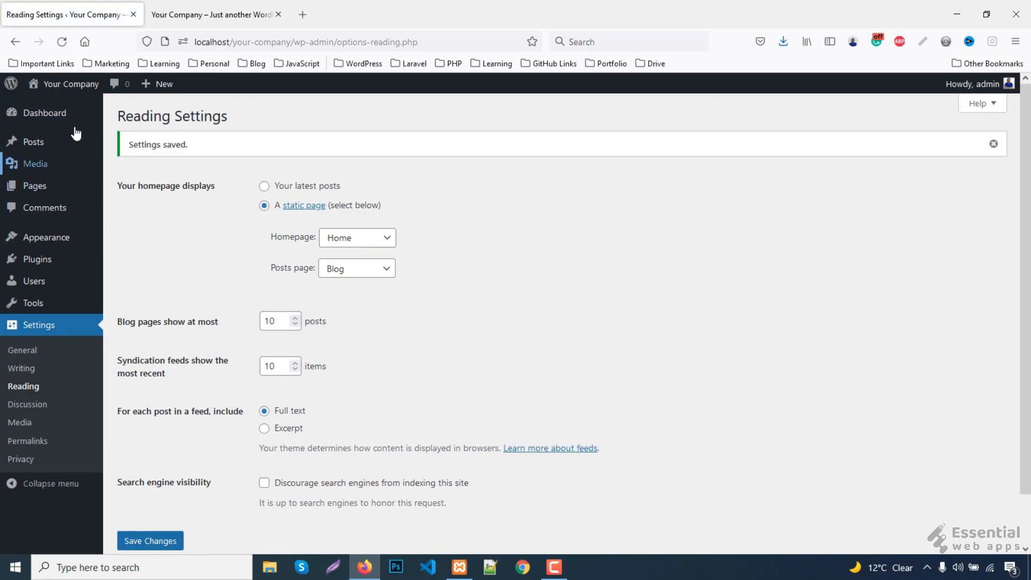
- Preview the live site in a new tab, then view the installed themes page
{"action": "mouse_move", "coordinate": [65, 89]}
{"action": "right_click", "coordinate": [52, 107]}
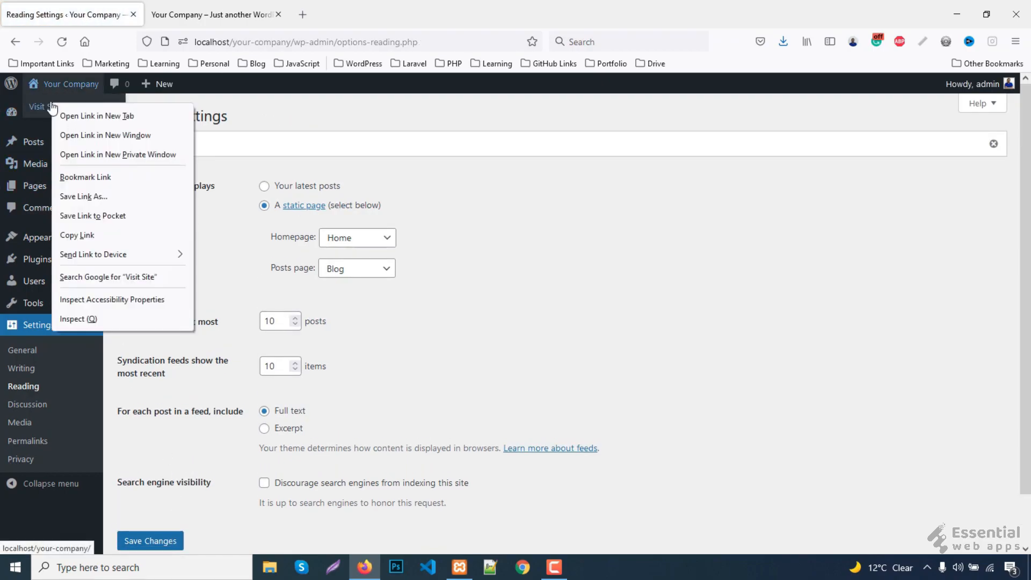
{"action": "left_click", "coordinate": [76, 115]}
{"action": "left_click", "coordinate": [193, 7]}
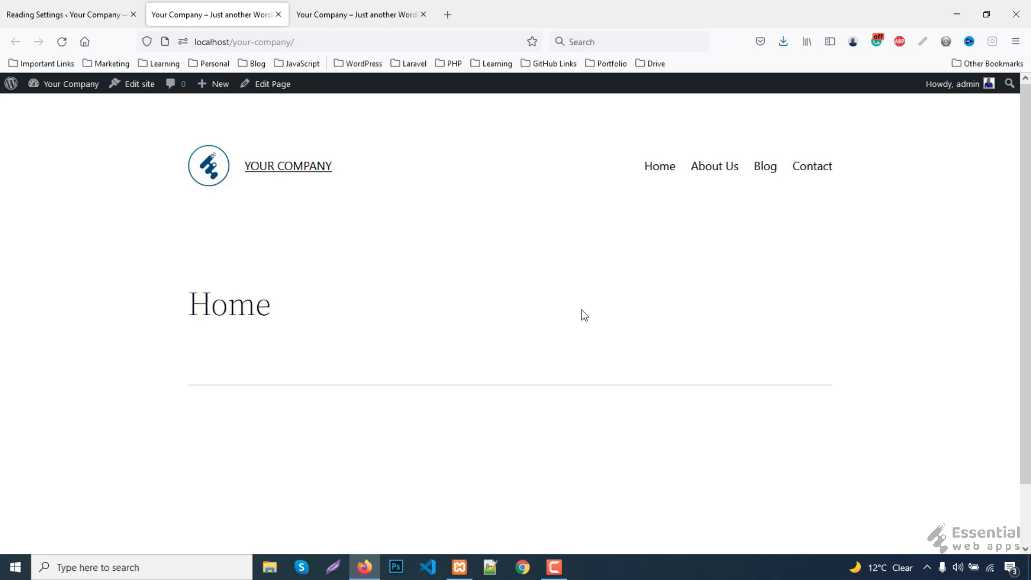
{"action": "scroll", "coordinate": [583, 314], "scroll_direction": "down", "scroll_amount": 2}
{"action": "scroll", "coordinate": [576, 316], "scroll_direction": "up", "scroll_amount": 2}
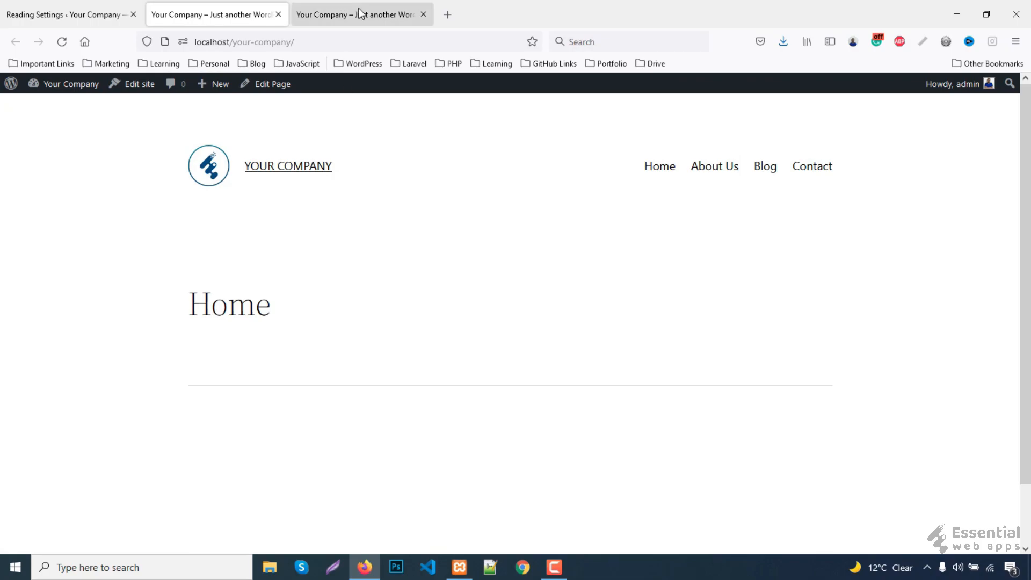
{"action": "left_click", "coordinate": [53, 14]}
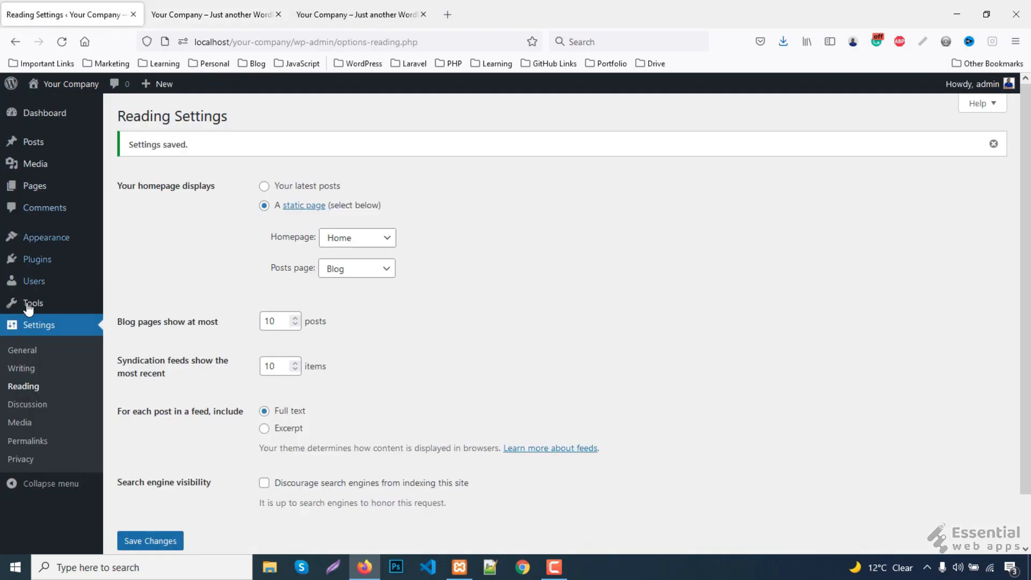
{"action": "mouse_move", "coordinate": [37, 236]}
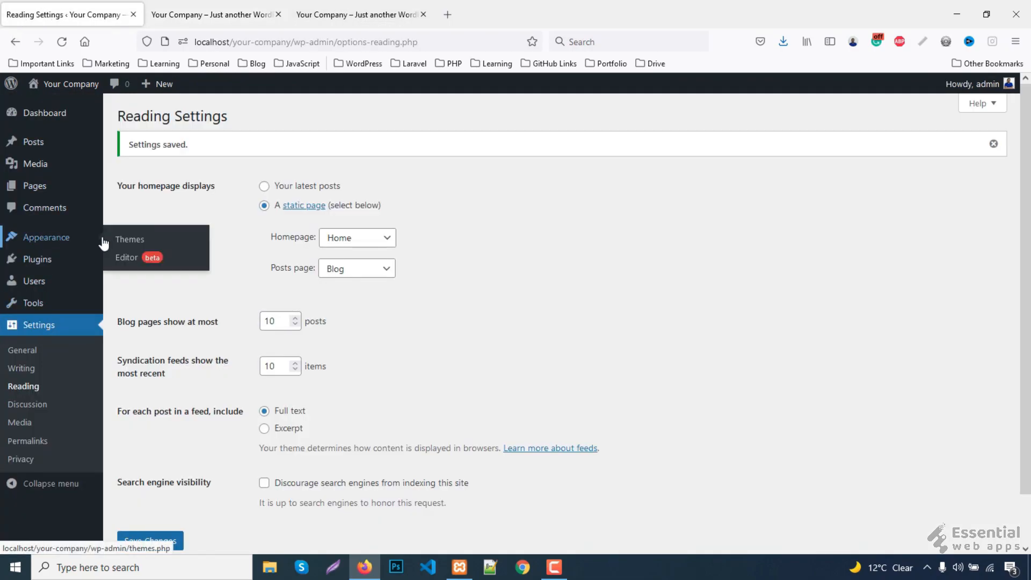
{"action": "left_click", "coordinate": [149, 244]}
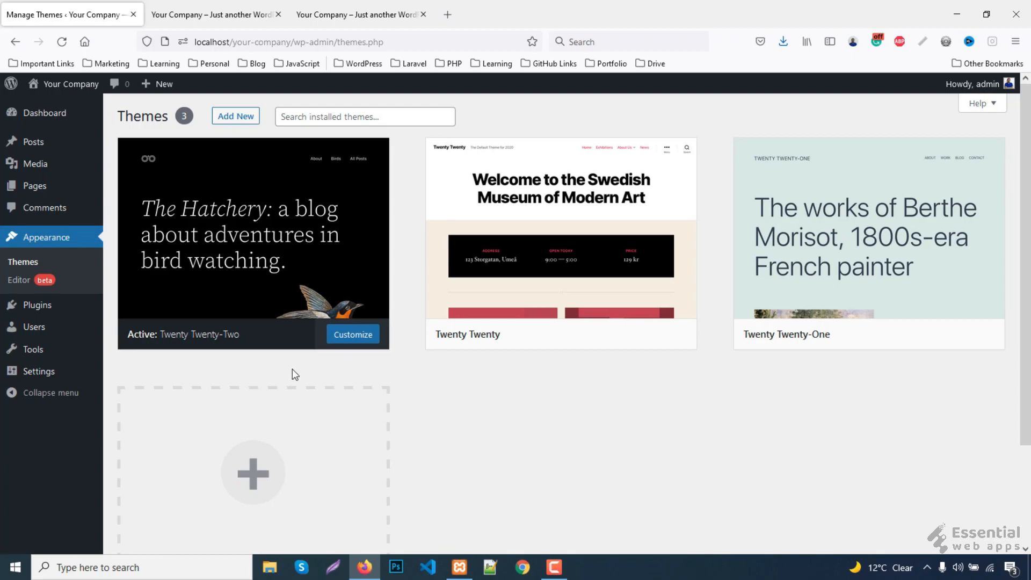
- Copy the reference site's heading 'Welcome to your company name' and open the Pages list
{"action": "left_click", "coordinate": [194, 7]}
{"action": "left_click", "coordinate": [356, 12]}
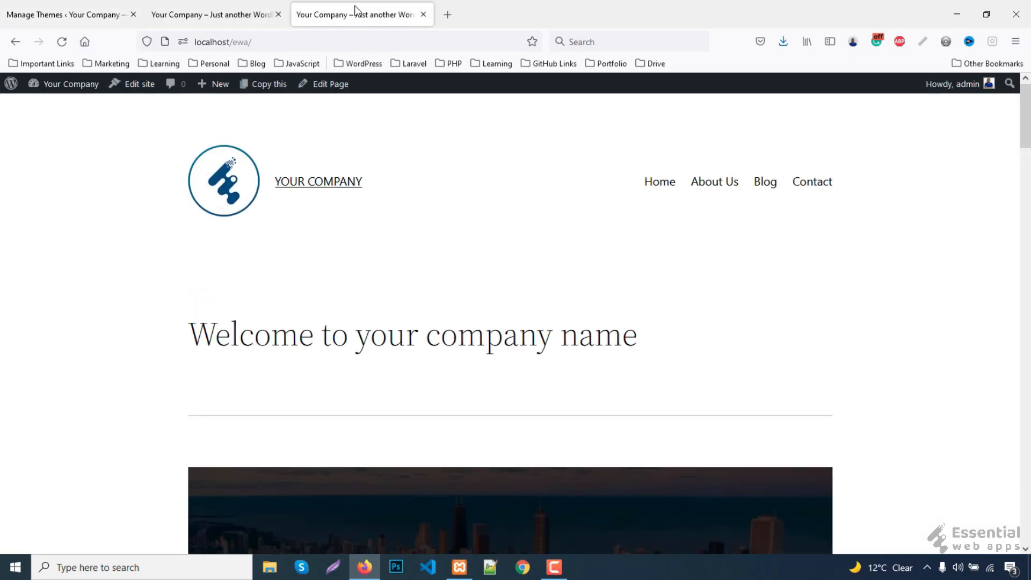
{"action": "scroll", "coordinate": [783, 339], "scroll_direction": "down", "scroll_amount": 3}
{"action": "scroll", "coordinate": [778, 339], "scroll_direction": "up", "scroll_amount": 3}
{"action": "left_click_drag", "start_coordinate": [197, 333], "coordinate": [652, 338]}
{"action": "left_click", "coordinate": [667, 345]}
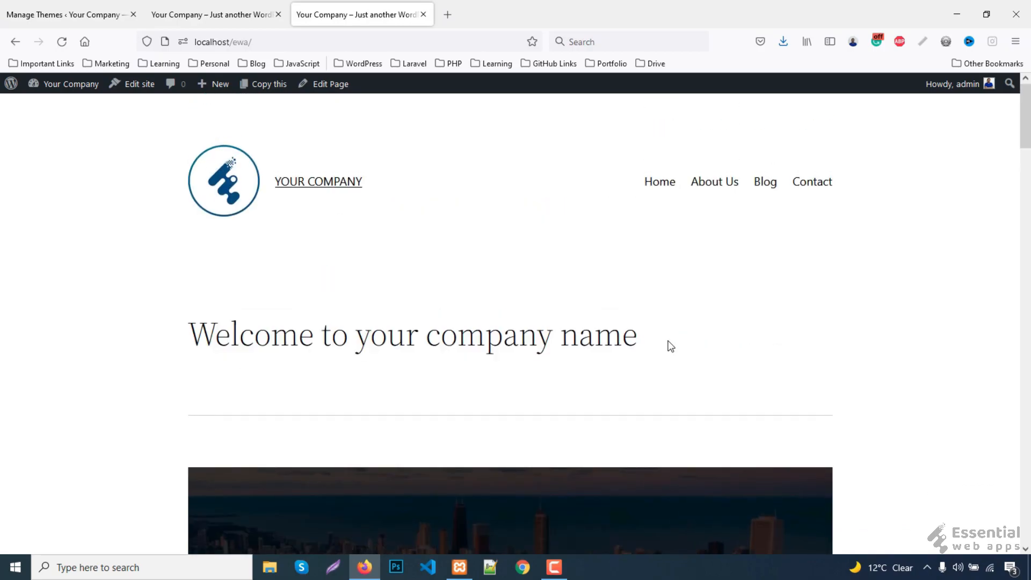
{"action": "left_click", "coordinate": [170, 8]}
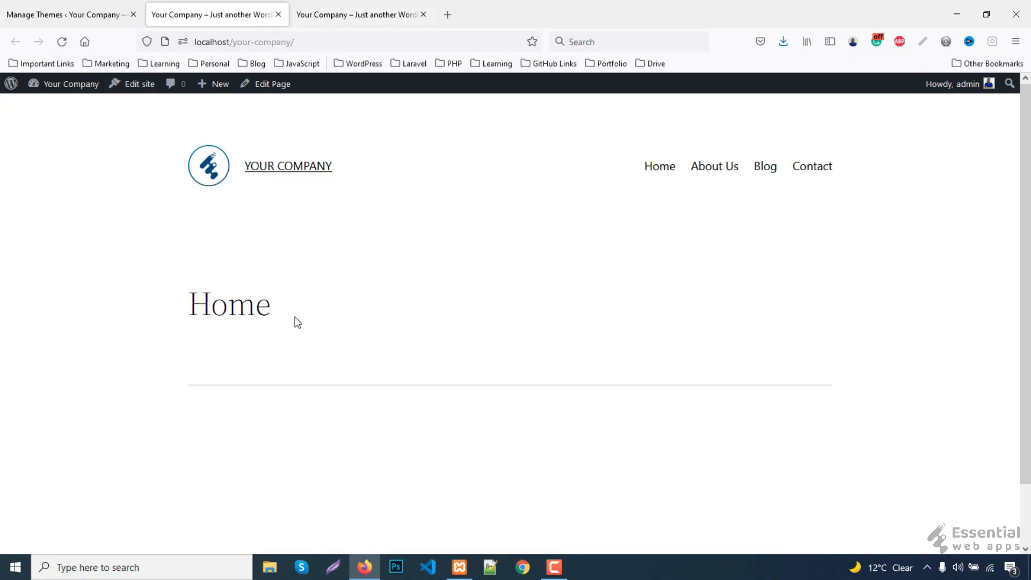
{"action": "left_click", "coordinate": [347, 8]}
{"action": "left_click_drag", "start_coordinate": [192, 333], "coordinate": [644, 328]}
{"action": "right_click", "coordinate": [450, 345]}
{"action": "left_click", "coordinate": [481, 360]}
{"action": "left_click", "coordinate": [65, 15]}
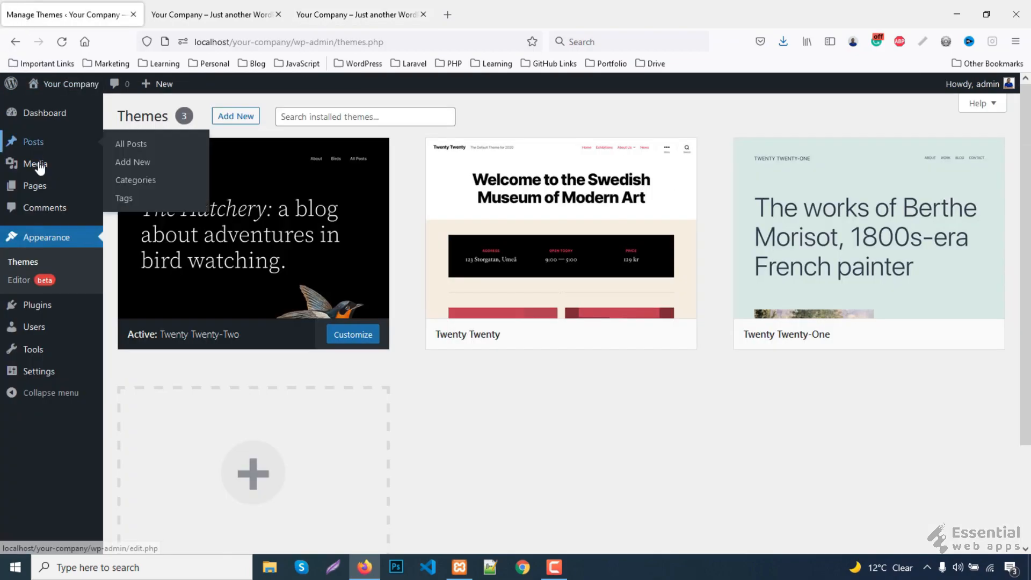
{"action": "left_click", "coordinate": [42, 187]}
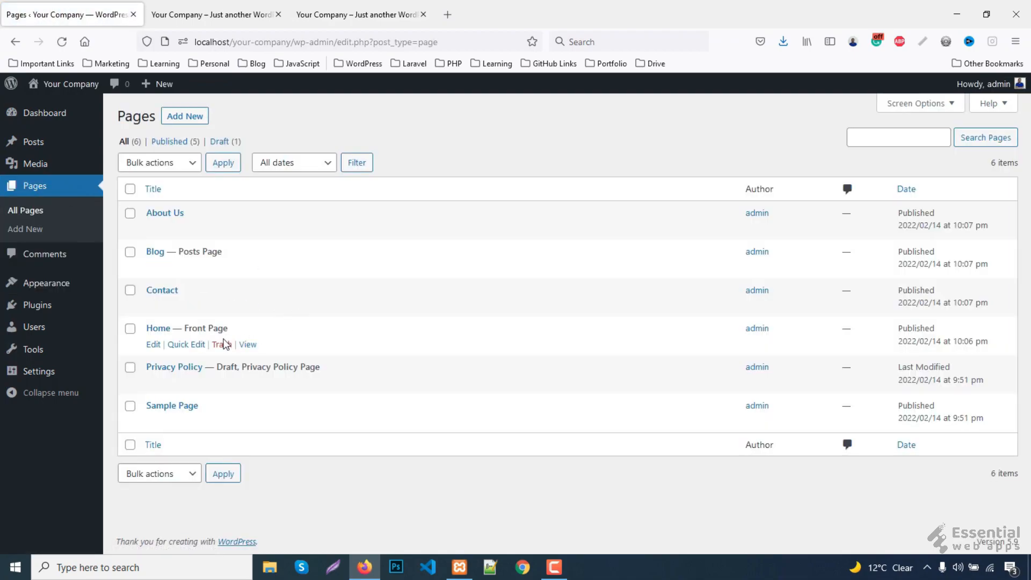
- Quick-edit the Home page's title to 'Welcome to your company name' and update it
{"action": "left_click", "coordinate": [194, 348]}
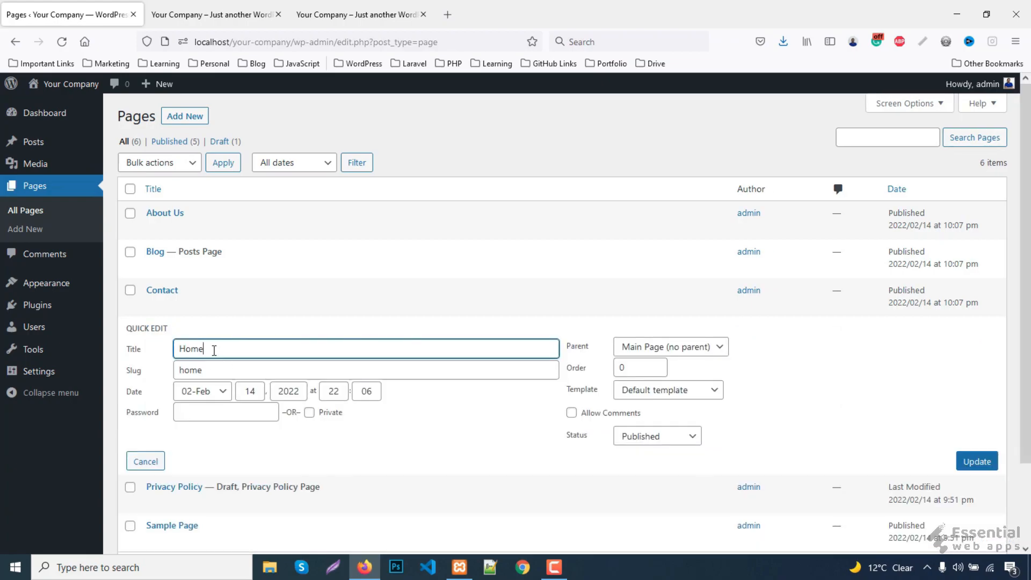
{"action": "double_click", "coordinate": [213, 350]}
{"action": "key", "text": "ctrl+v"}
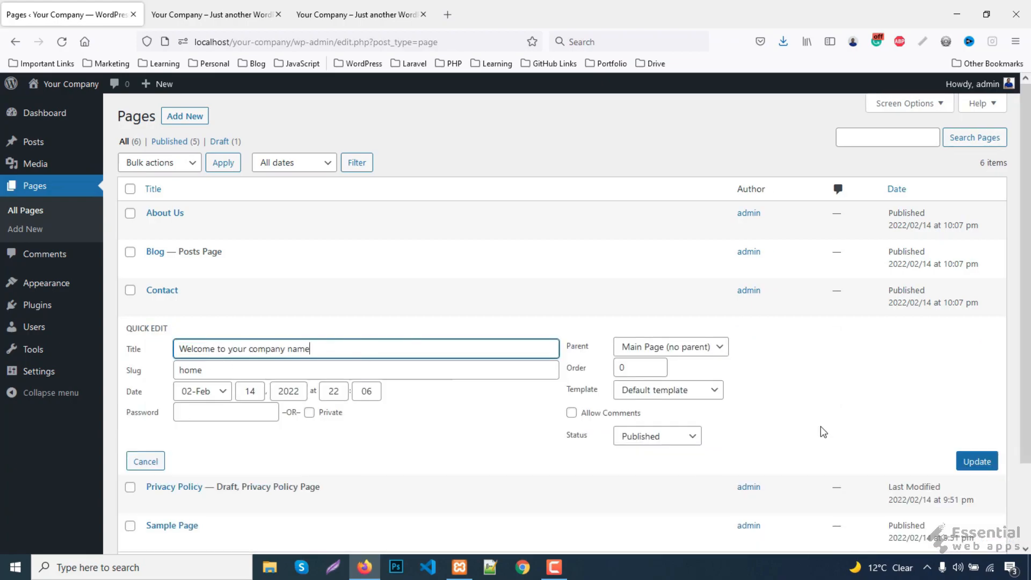
{"action": "left_click", "coordinate": [976, 463]}
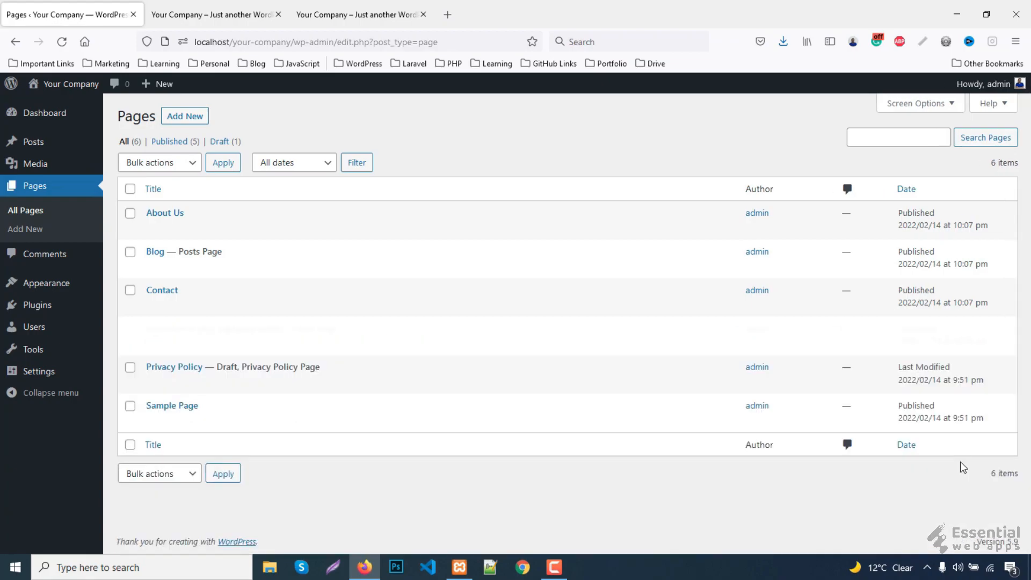
{"action": "left_click", "coordinate": [211, 3]}
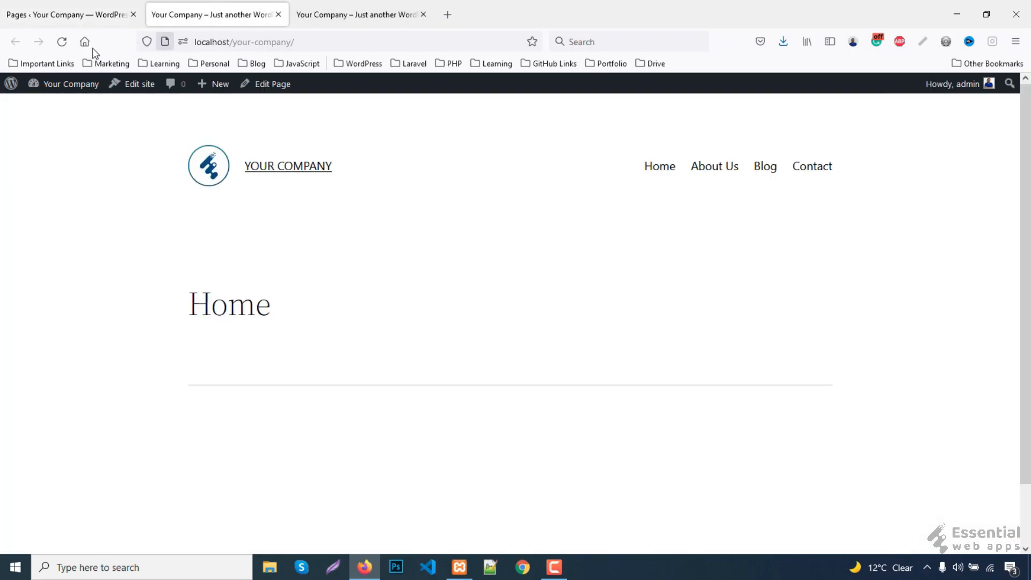
- Reload the live front page, open it in the block editor and bring up the block inserter
{"action": "left_click", "coordinate": [57, 46]}
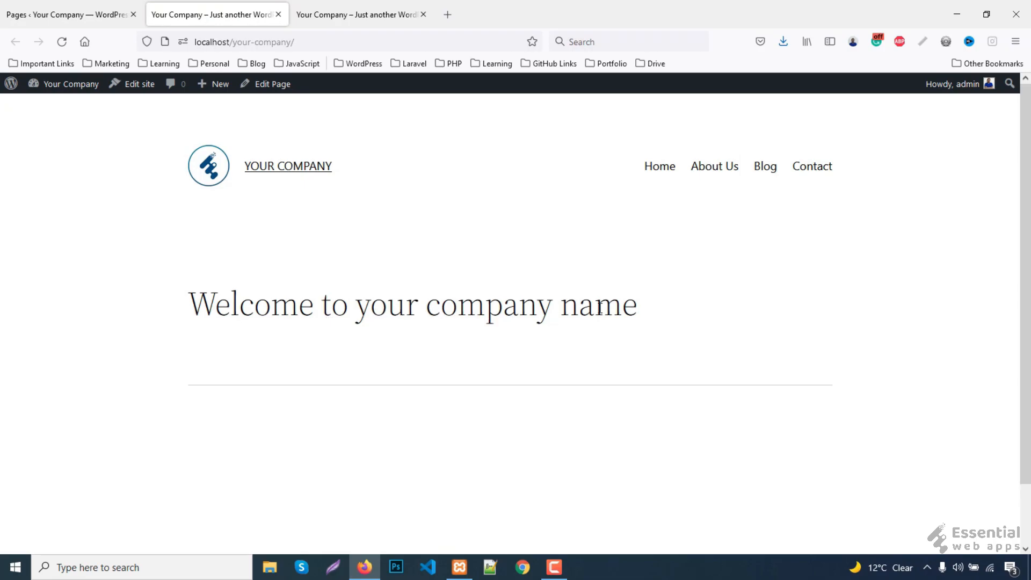
{"action": "left_click", "coordinate": [367, 10]}
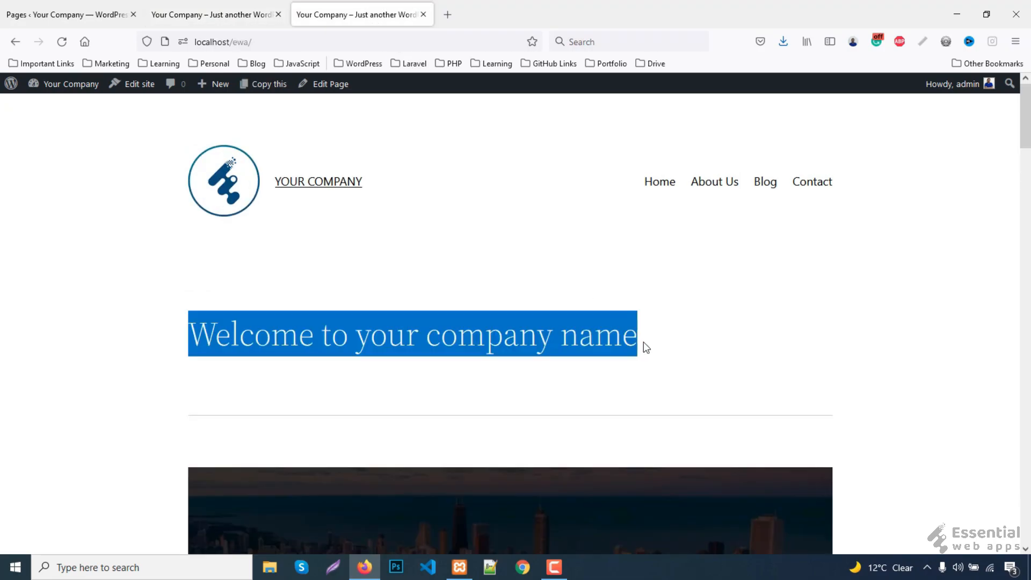
{"action": "left_click", "coordinate": [737, 353]}
{"action": "scroll", "coordinate": [736, 353], "scroll_direction": "down", "scroll_amount": 5}
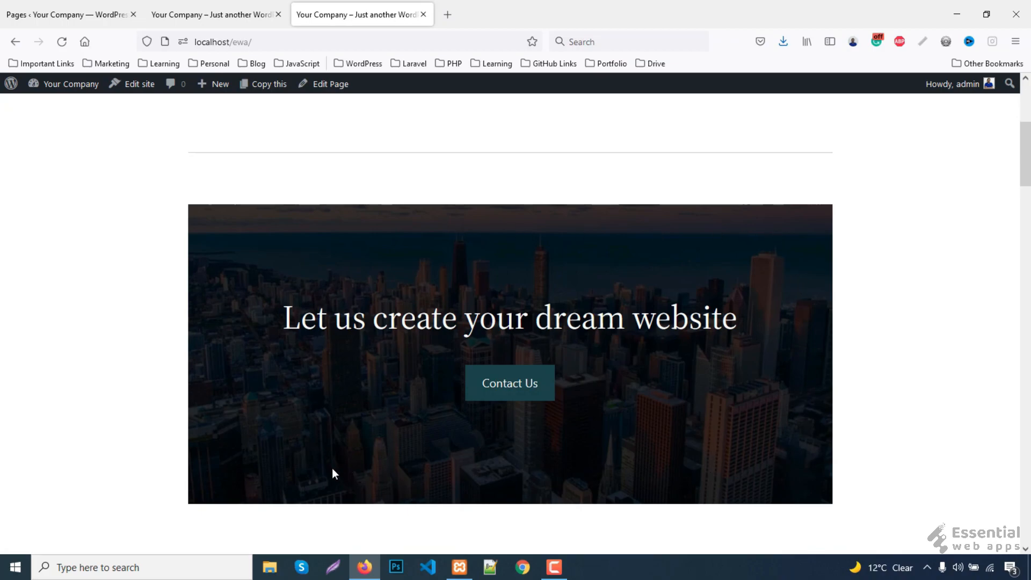
{"action": "left_click", "coordinate": [186, 8]}
{"action": "left_click", "coordinate": [70, 7]}
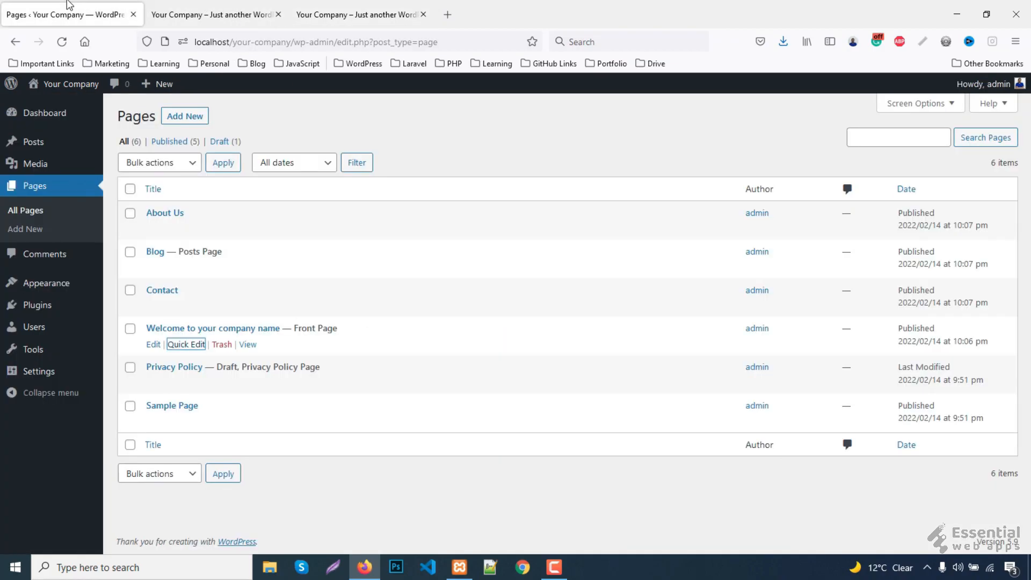
{"action": "left_click", "coordinate": [175, 8]}
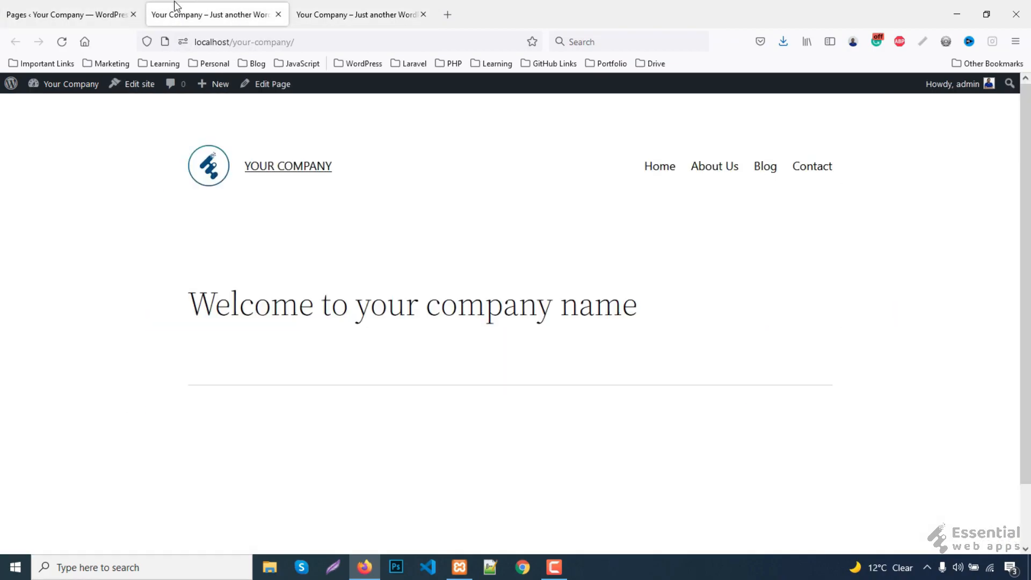
{"action": "left_click", "coordinate": [271, 89]}
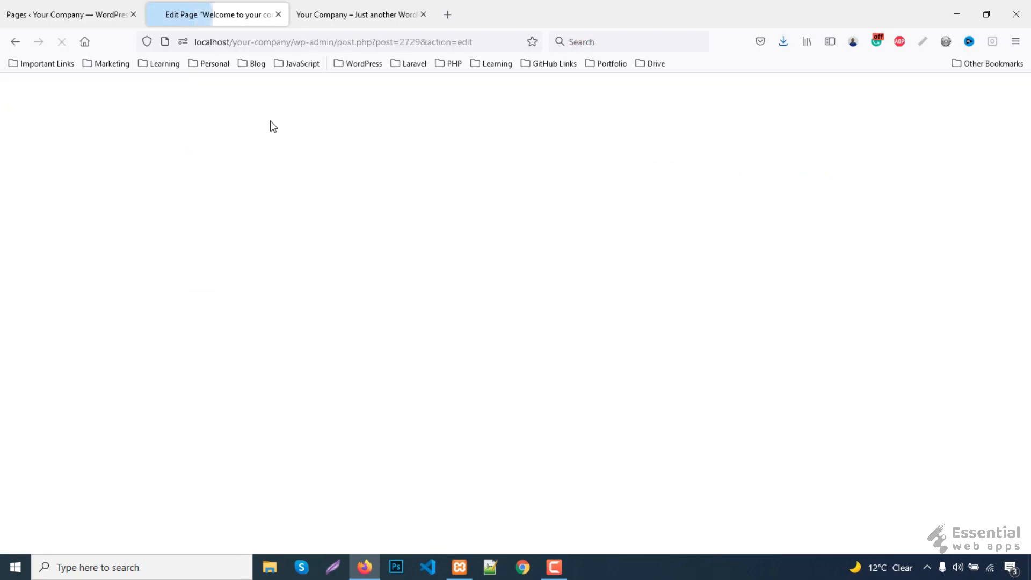
{"action": "left_click", "coordinate": [356, 16]}
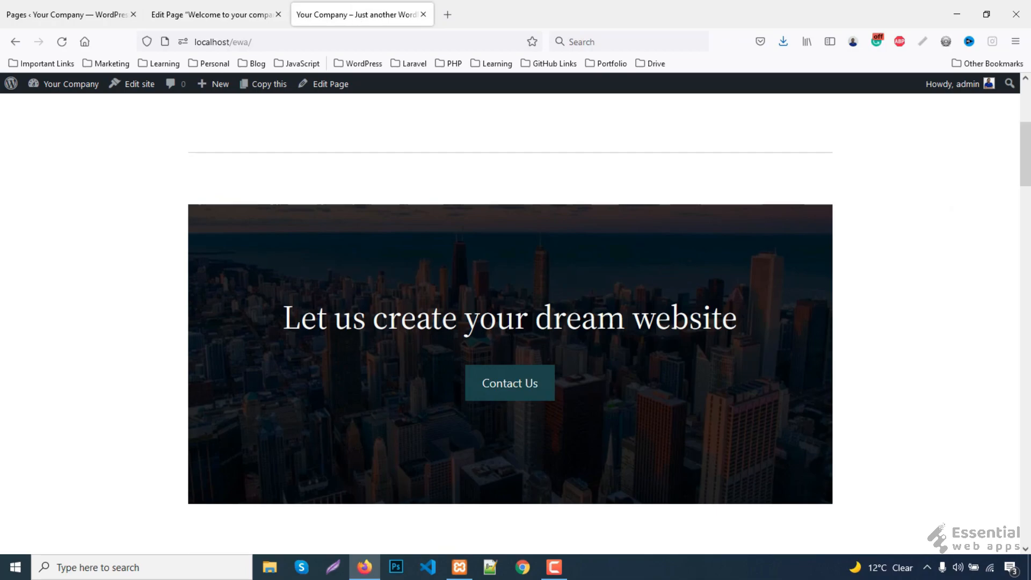
{"action": "left_click", "coordinate": [201, 21]}
{"action": "left_click", "coordinate": [679, 307]}
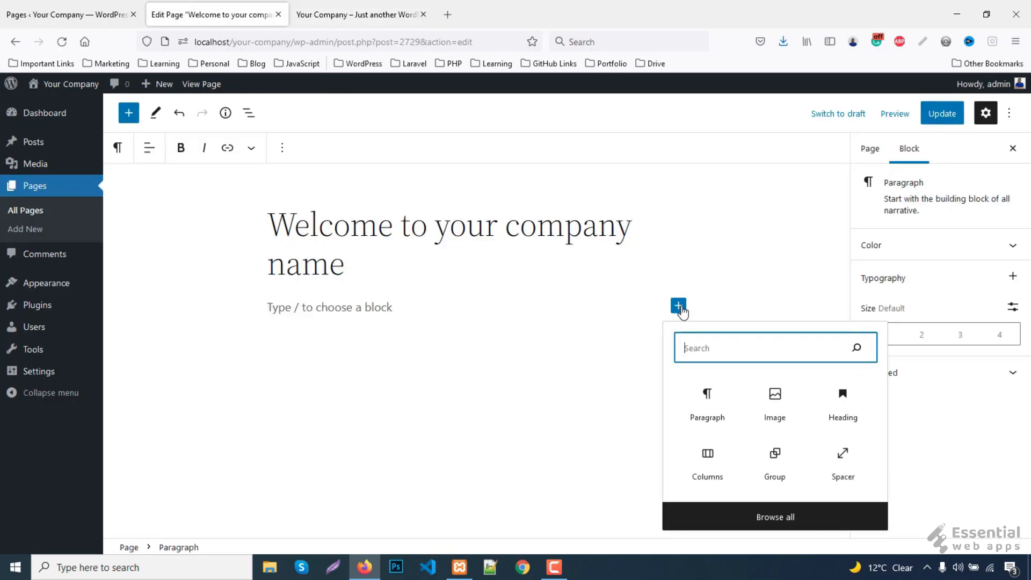
- Insert a Cover block under the title using the s6-1.jpg city skyline image from the Media Library
{"action": "type", "text": "cove"}
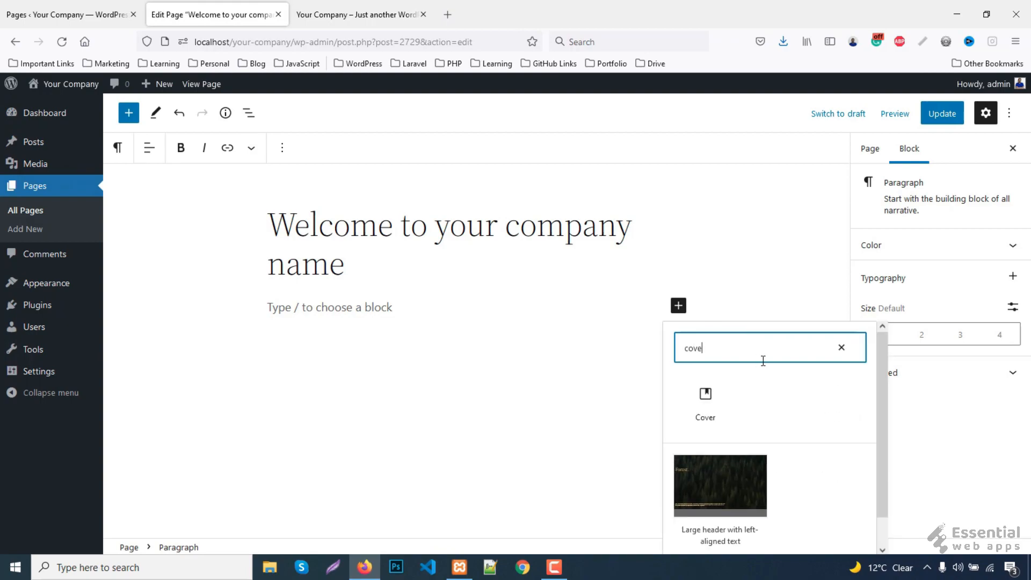
{"action": "left_click", "coordinate": [706, 398]}
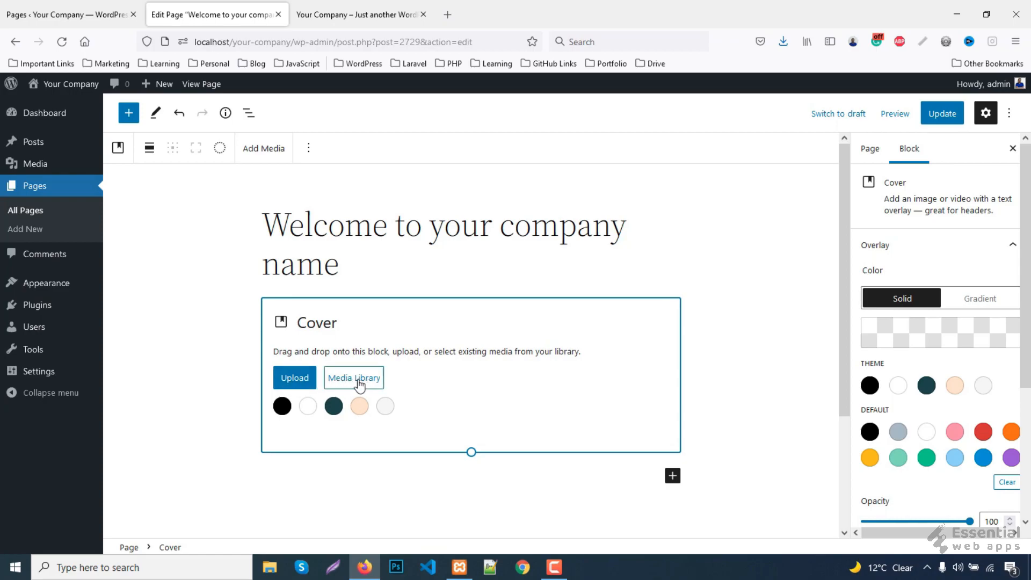
{"action": "left_click", "coordinate": [355, 379]}
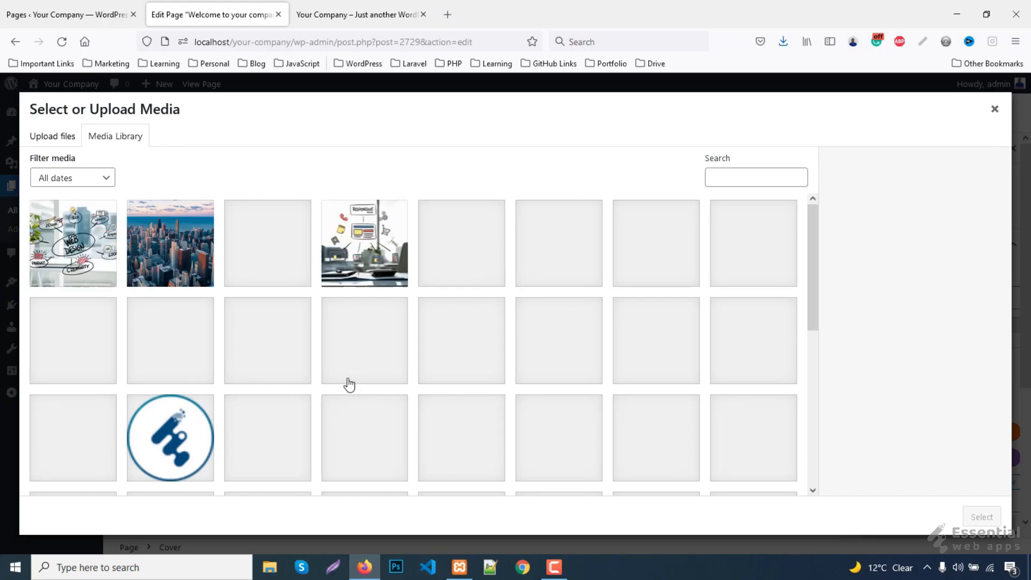
{"action": "left_click", "coordinate": [172, 271]}
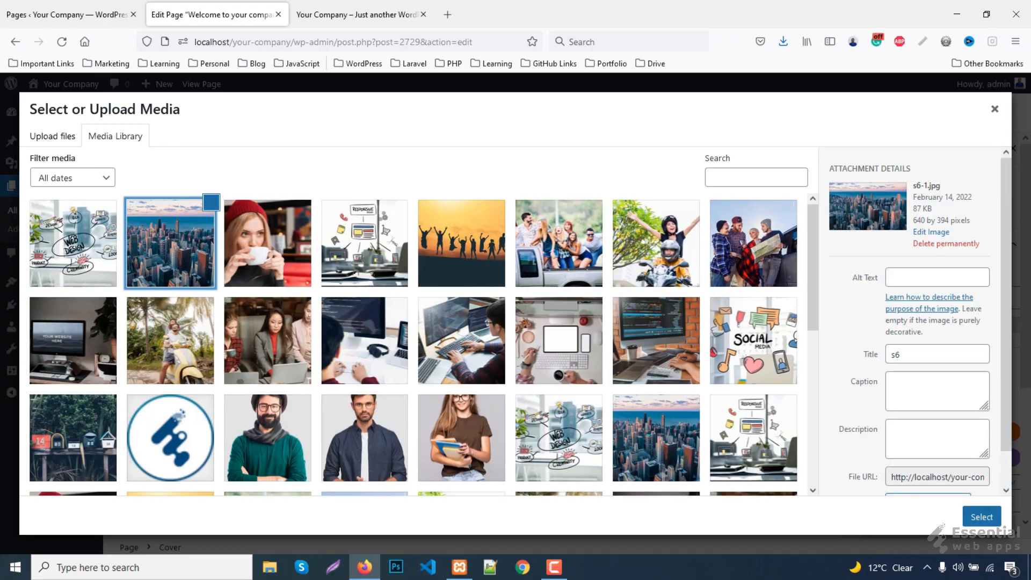
{"action": "left_click", "coordinate": [994, 519]}
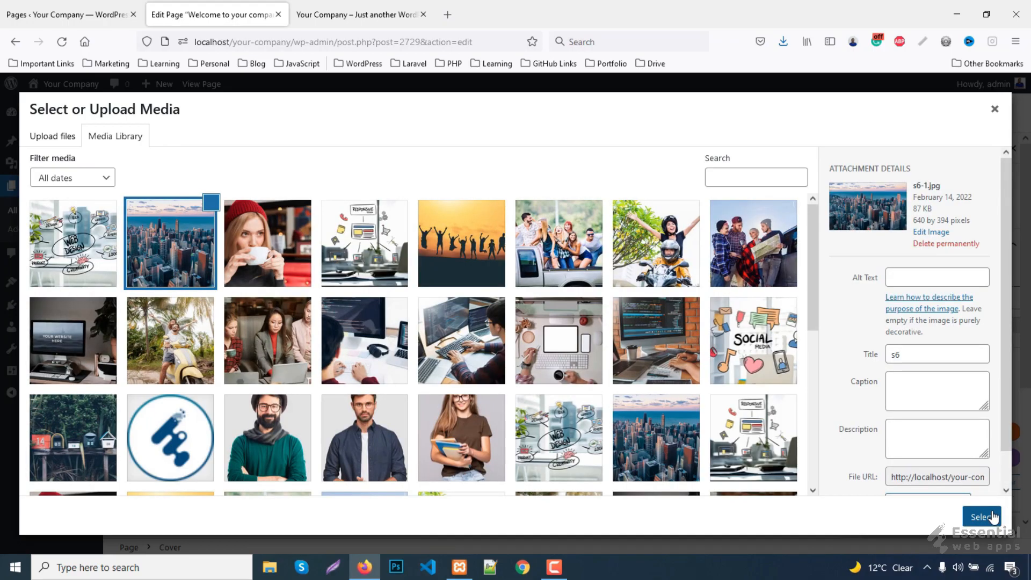
{"action": "left_click", "coordinate": [994, 516]}
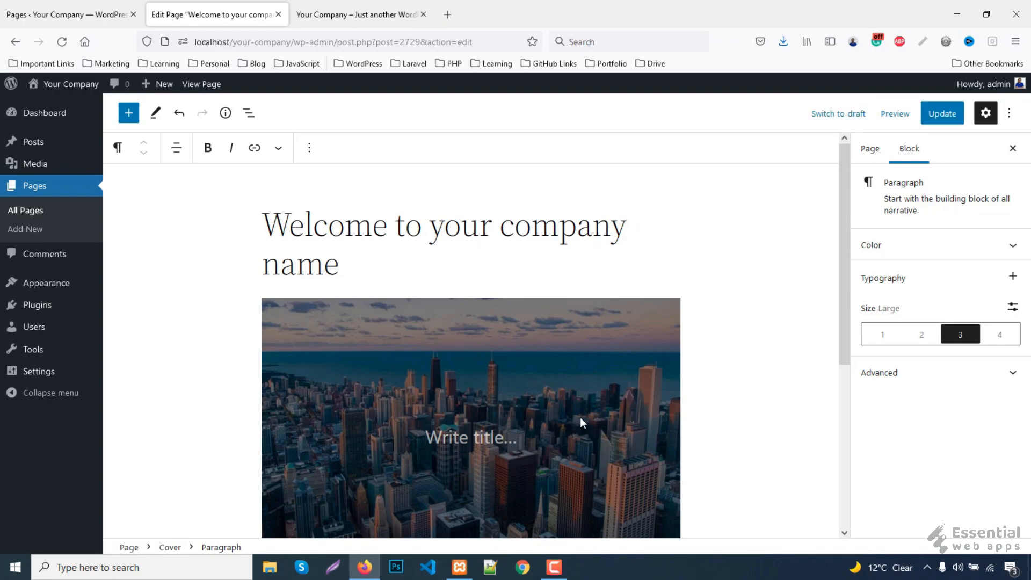
{"action": "left_click", "coordinate": [354, 15]}
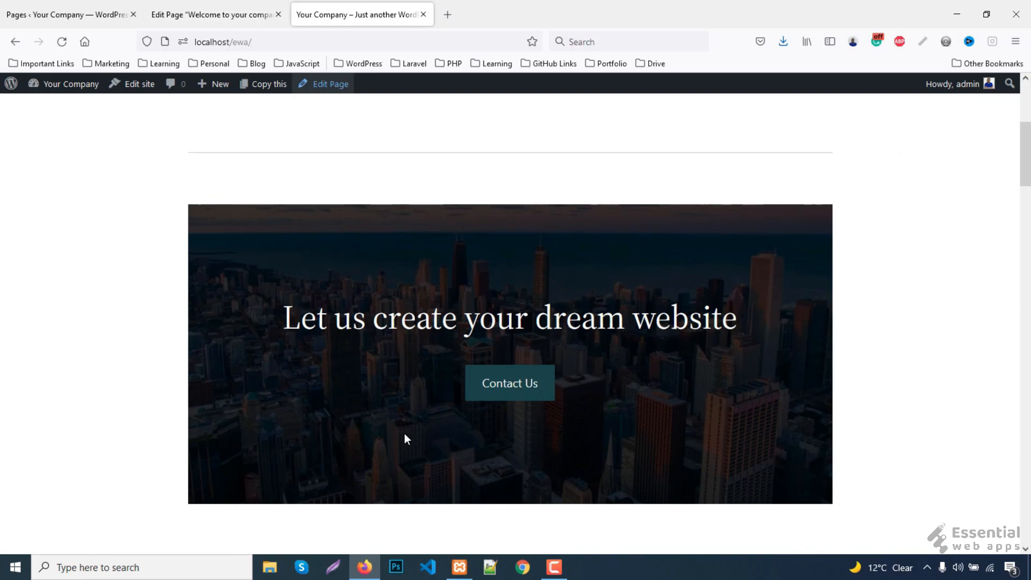
- Set the Cover block's overlay opacity to 85 and select the reference site's cover heading text
{"action": "key", "text": "ctrl+shift+Tab"}
{"action": "left_click", "coordinate": [317, 366]}
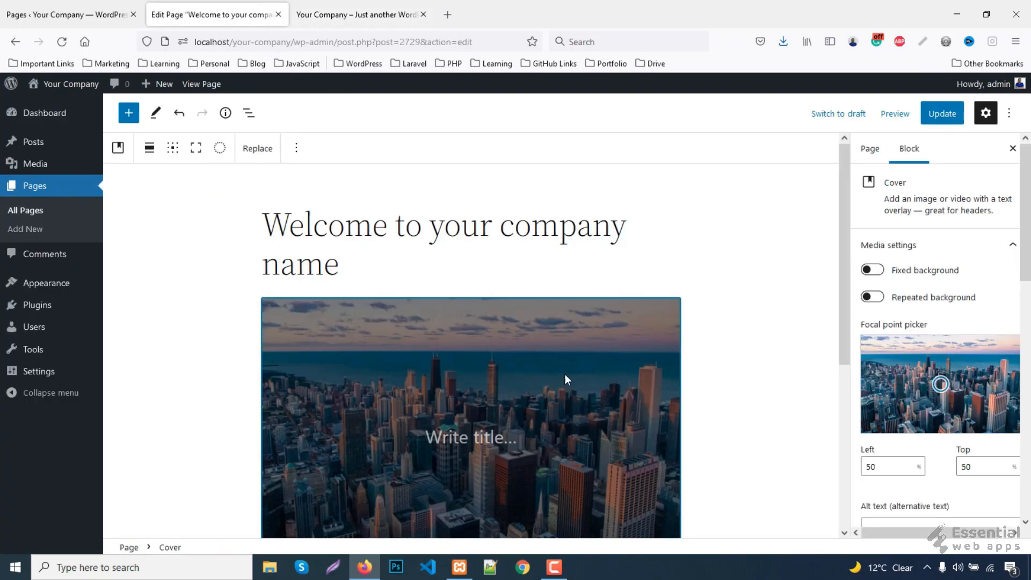
{"action": "scroll", "coordinate": [978, 339], "scroll_direction": "down", "scroll_amount": 5}
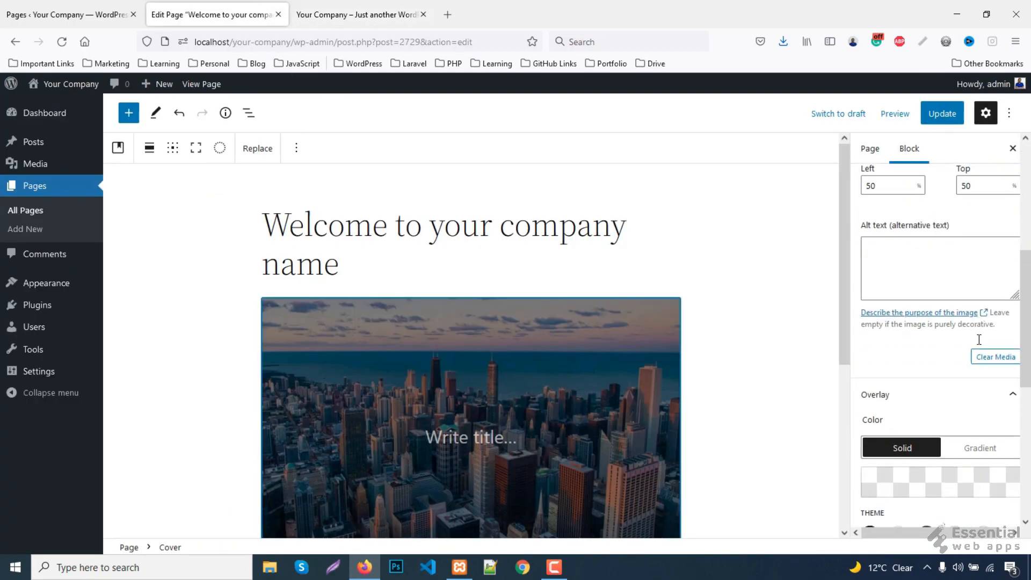
{"action": "scroll", "coordinate": [978, 340], "scroll_direction": "down", "scroll_amount": 4}
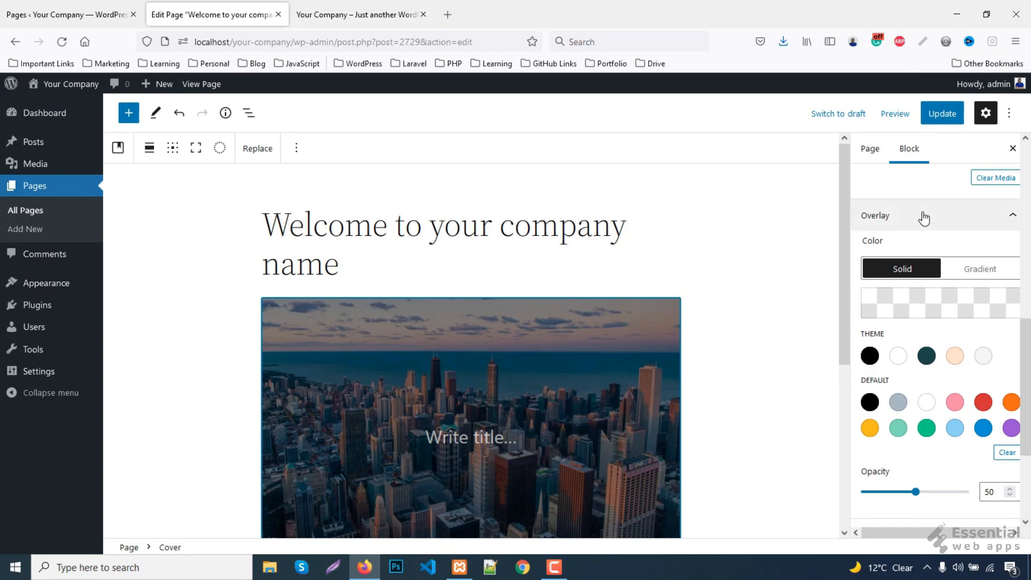
{"action": "scroll", "coordinate": [984, 429], "scroll_direction": "down", "scroll_amount": 1}
{"action": "double_click", "coordinate": [994, 426]}
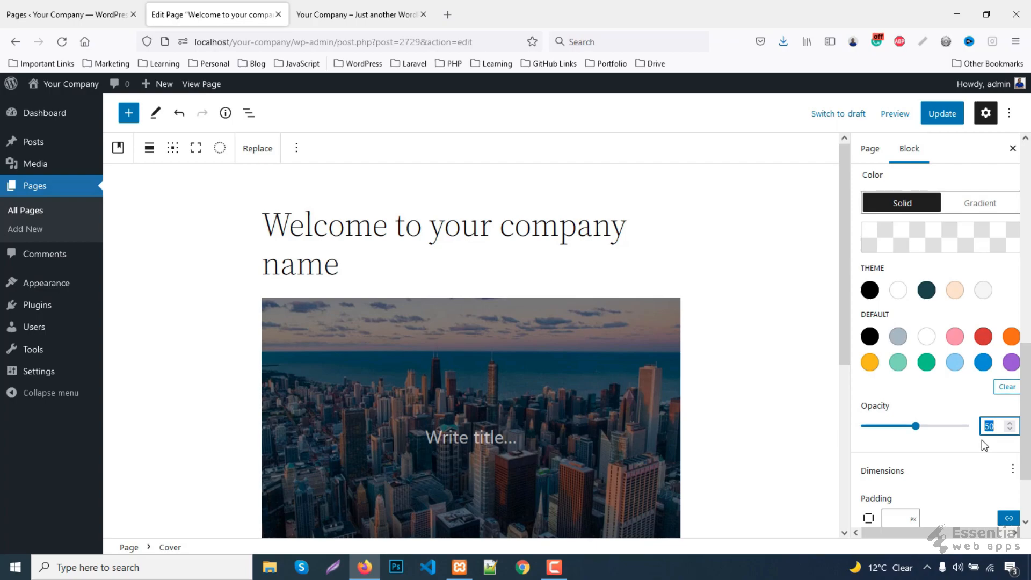
{"action": "type", "text": "85"}
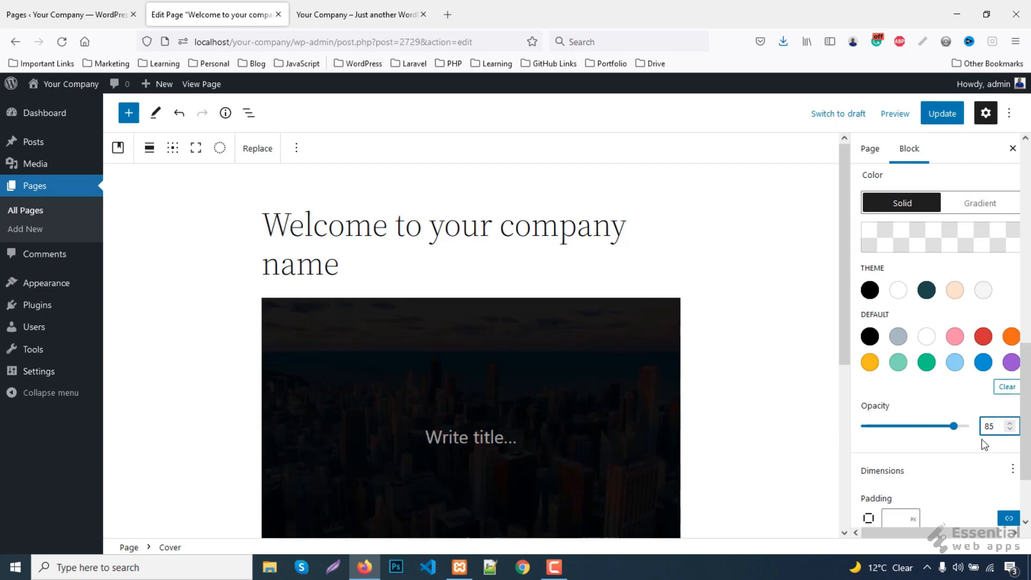
{"action": "scroll", "coordinate": [683, 380], "scroll_direction": "down", "scroll_amount": 1}
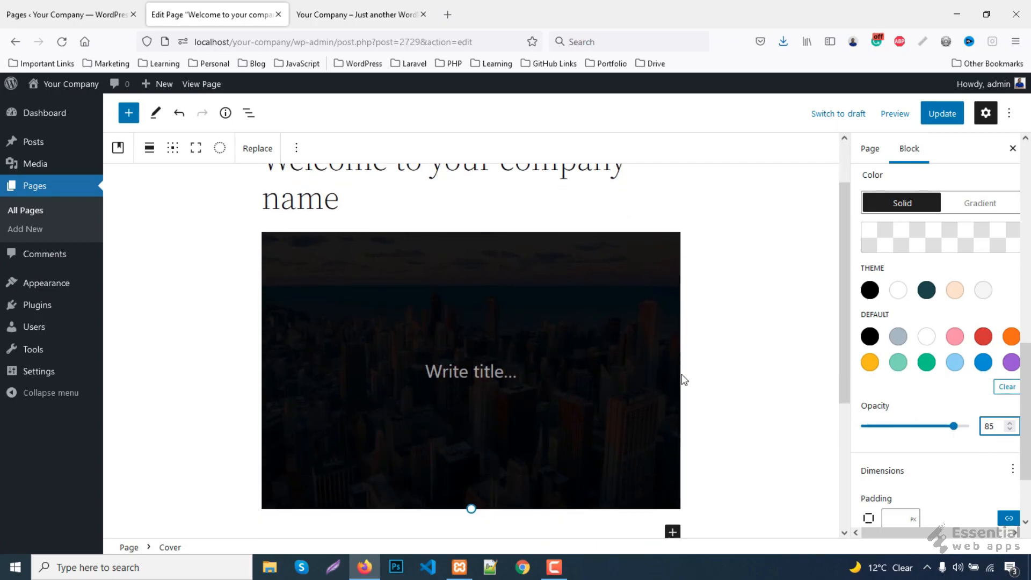
{"action": "left_click", "coordinate": [376, 6]}
{"action": "left_click_drag", "start_coordinate": [288, 313], "coordinate": [737, 317]}
{"action": "key", "text": "ctrl+c"}
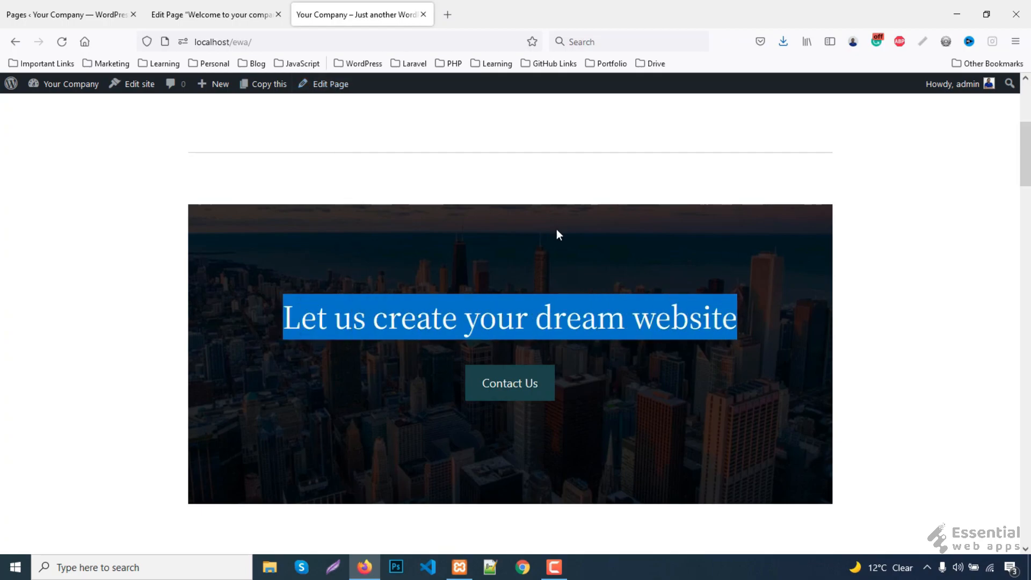
{"action": "left_click", "coordinate": [215, 10]}
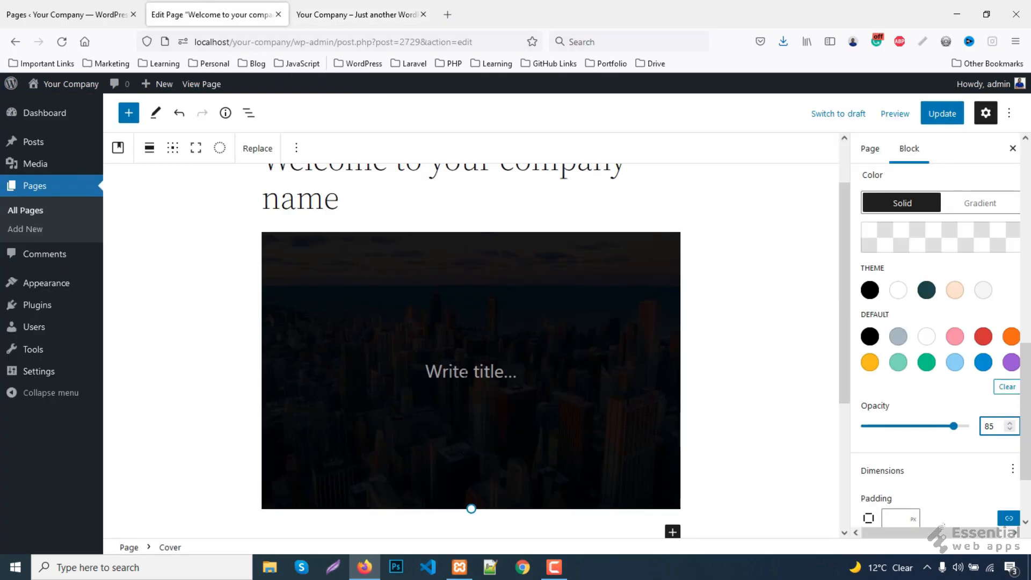
- Paste 'Let us create your dream website' as the cover title and make it a centred heading
{"action": "left_click", "coordinate": [467, 373]}
{"action": "key", "text": "ctrl+v"}
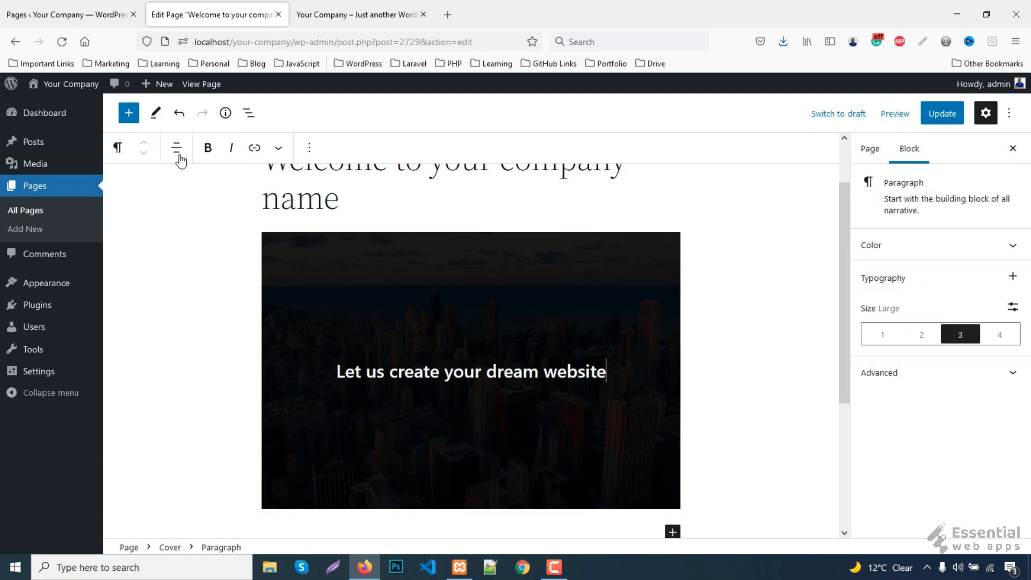
{"action": "left_click", "coordinate": [117, 147]}
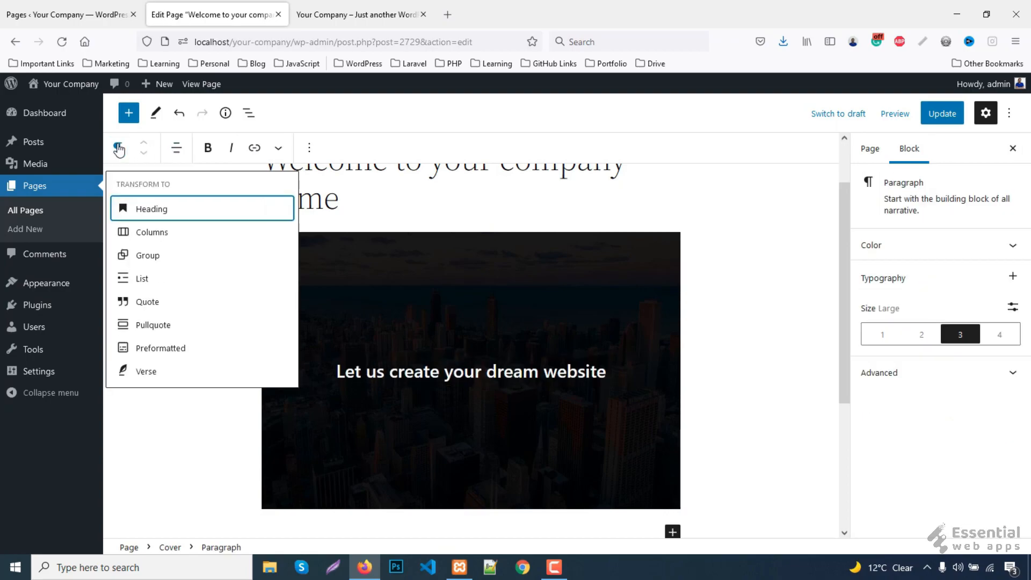
{"action": "left_click", "coordinate": [154, 211]}
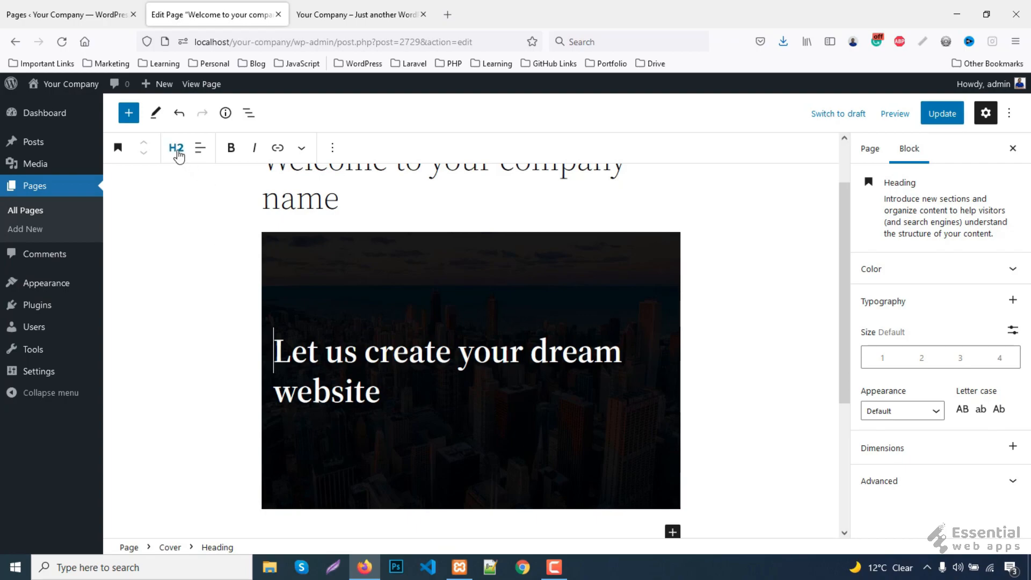
{"action": "left_click", "coordinate": [200, 147]}
{"action": "left_click", "coordinate": [230, 215]}
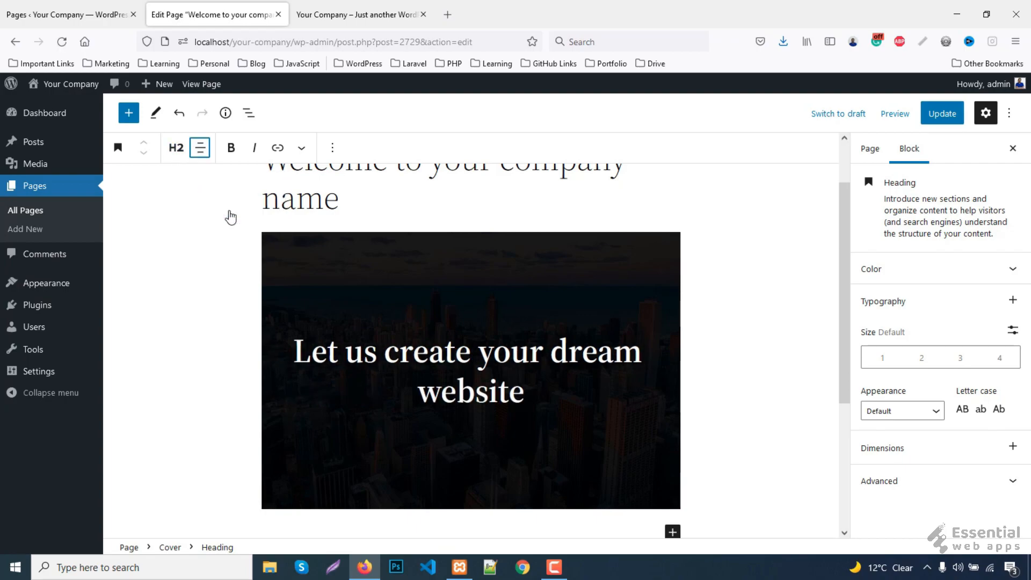
- Add an empty block after the cover heading
{"action": "triple_click", "coordinate": [503, 398]}
{"action": "key", "text": "Right"}
{"action": "left_click", "coordinate": [332, 147]}
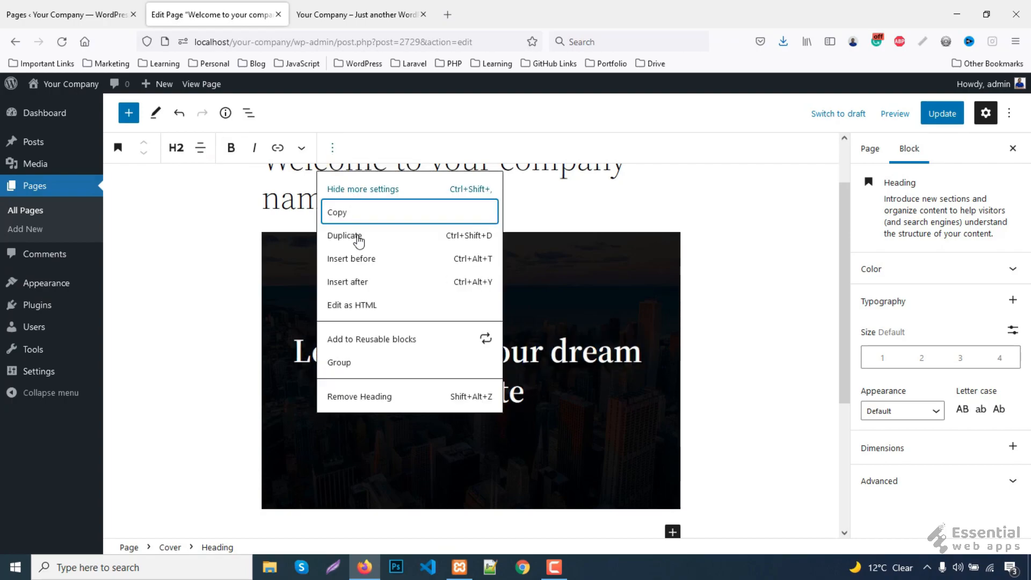
{"action": "left_click", "coordinate": [362, 284]}
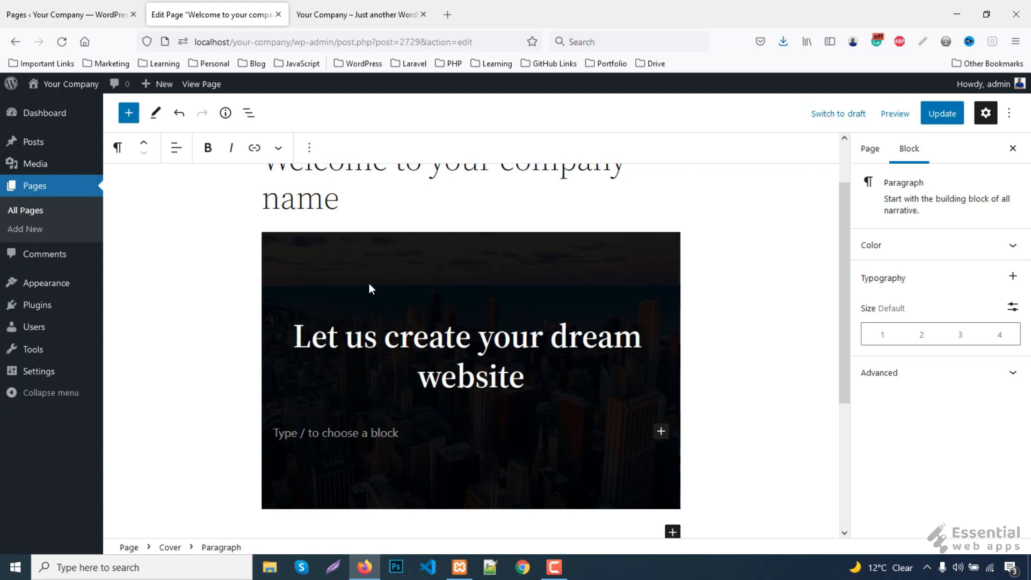
{"action": "scroll", "coordinate": [369, 283], "scroll_direction": "down", "scroll_amount": 1}
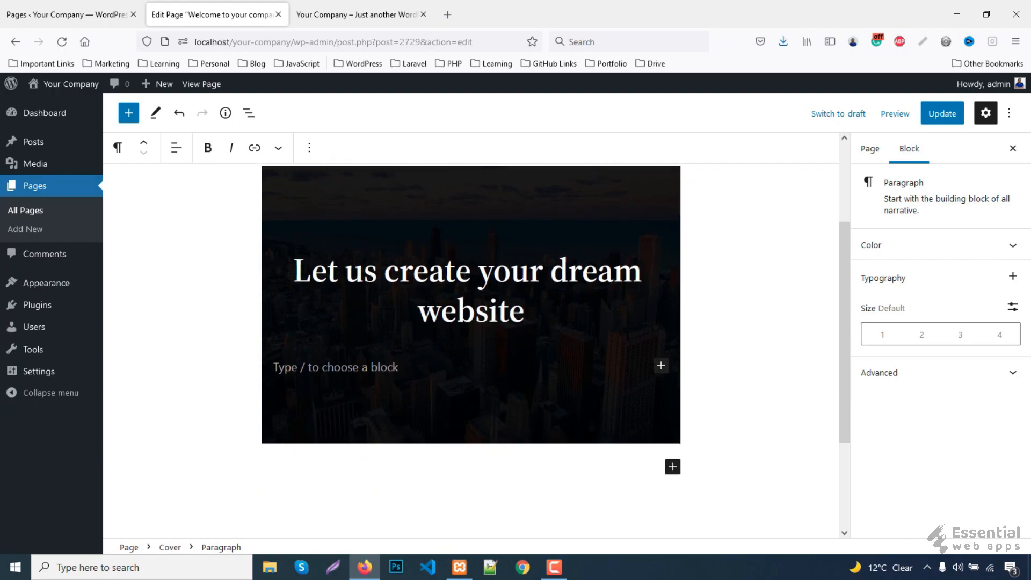
- Add a centred Buttons block inside the cover, found by searching 'butt'
{"action": "left_click", "coordinate": [661, 365]}
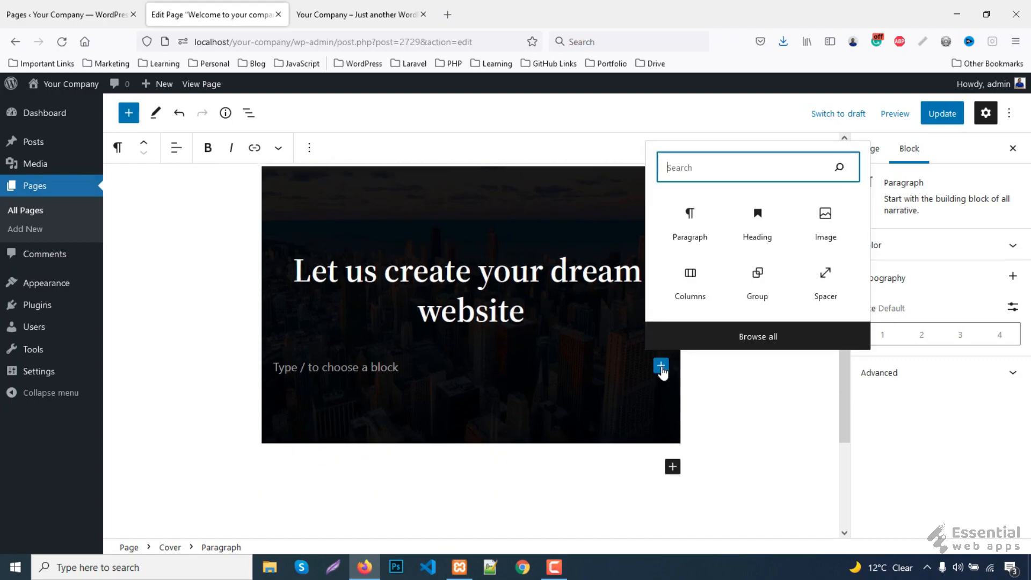
{"action": "type", "text": "butt"}
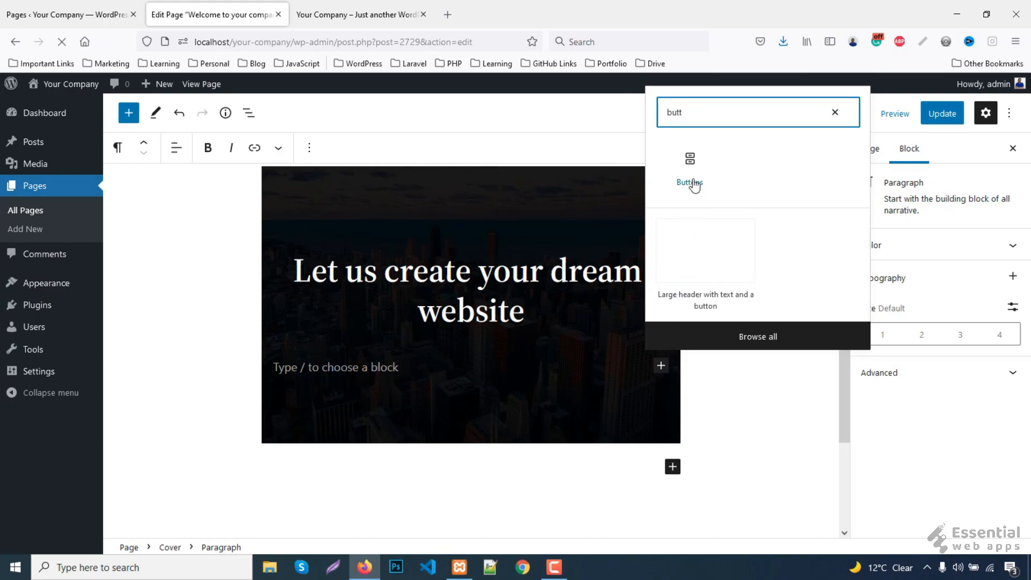
{"action": "left_click", "coordinate": [692, 182]}
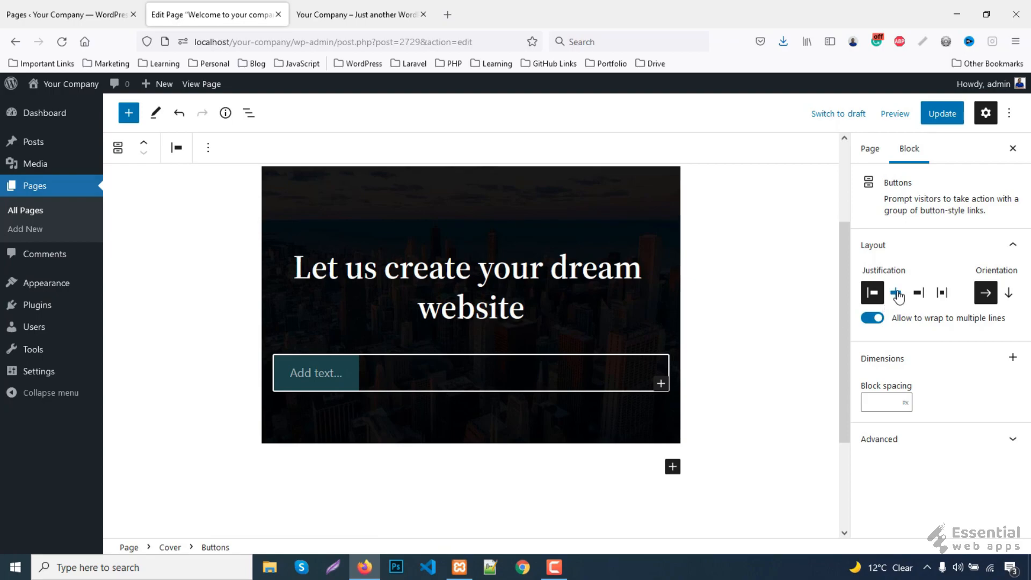
{"action": "left_click", "coordinate": [895, 292]}
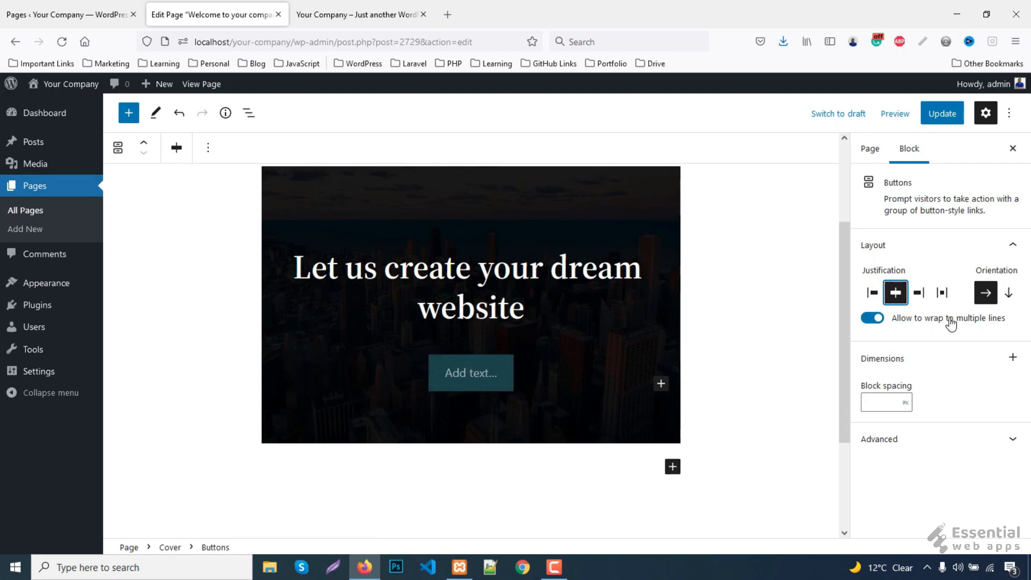
- Label the button 'Contact Us' and link it to the Contact page
{"action": "left_click", "coordinate": [479, 374]}
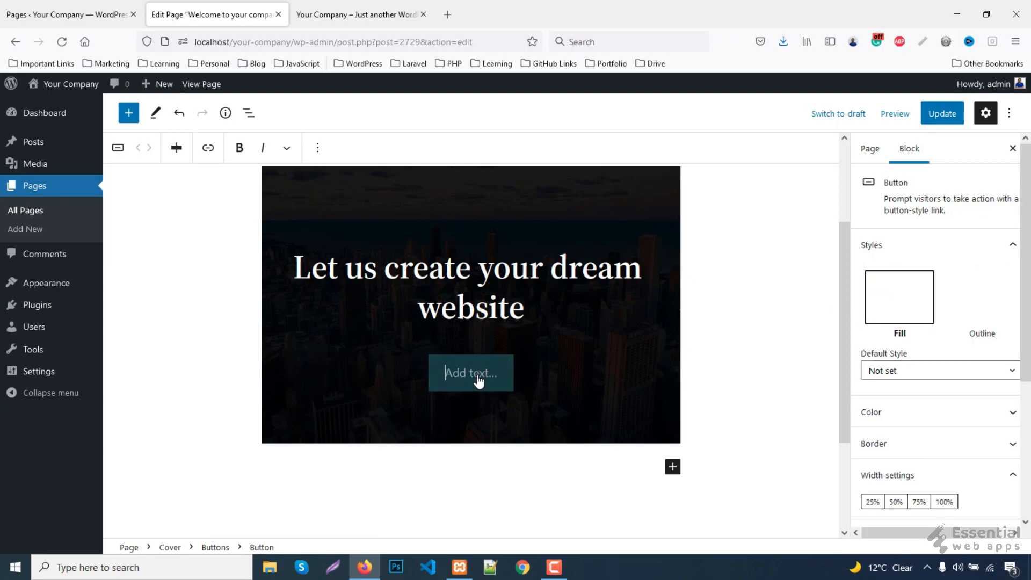
{"action": "type", "text": "Con"}
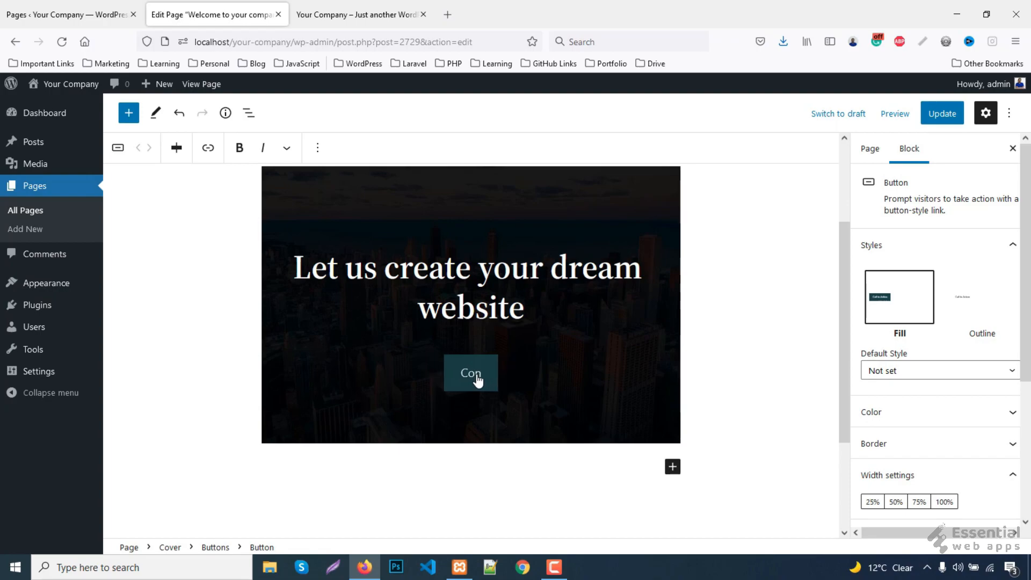
{"action": "type", "text": "tact Us"}
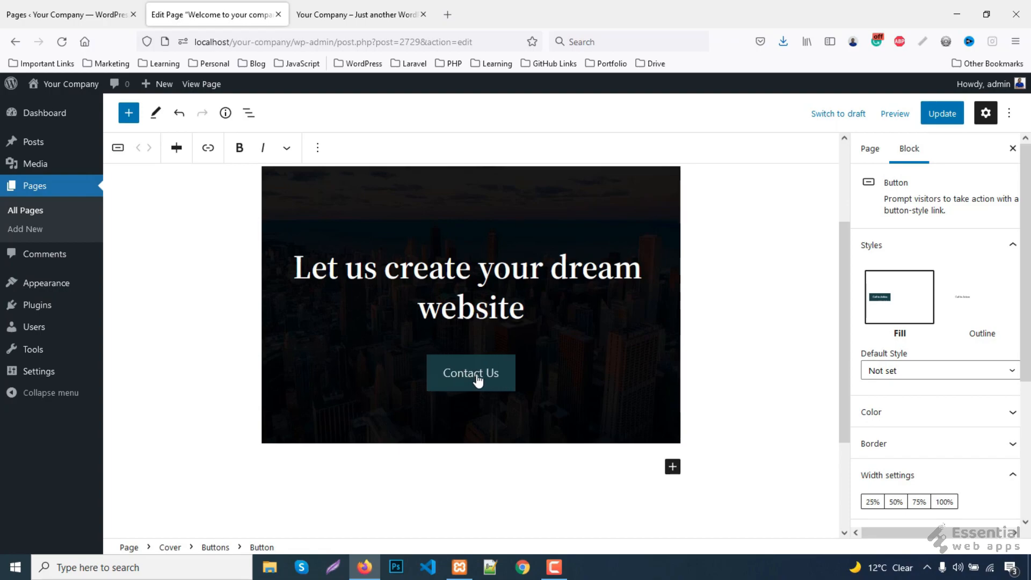
{"action": "left_click", "coordinate": [208, 150]}
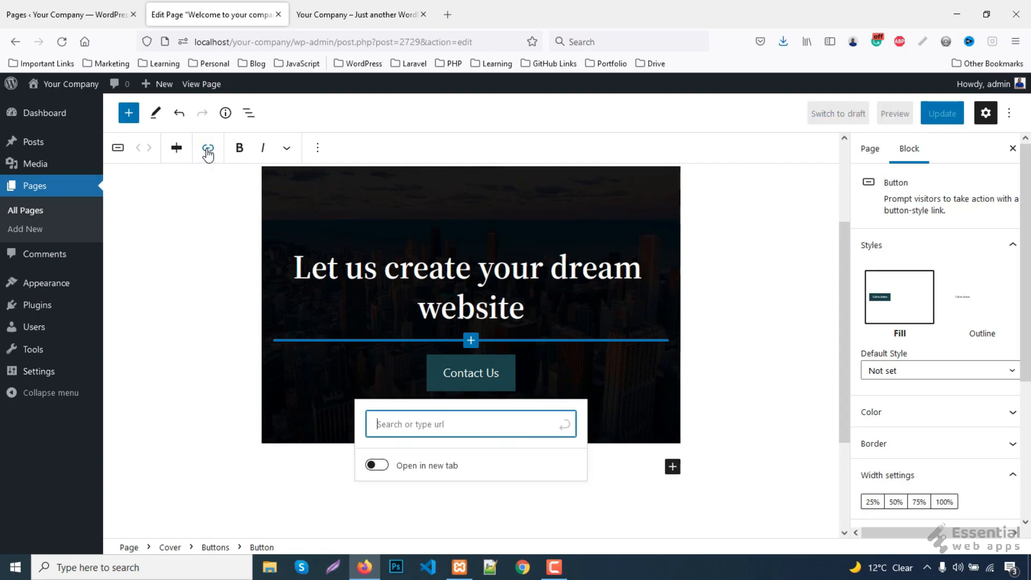
{"action": "type", "text": "con"}
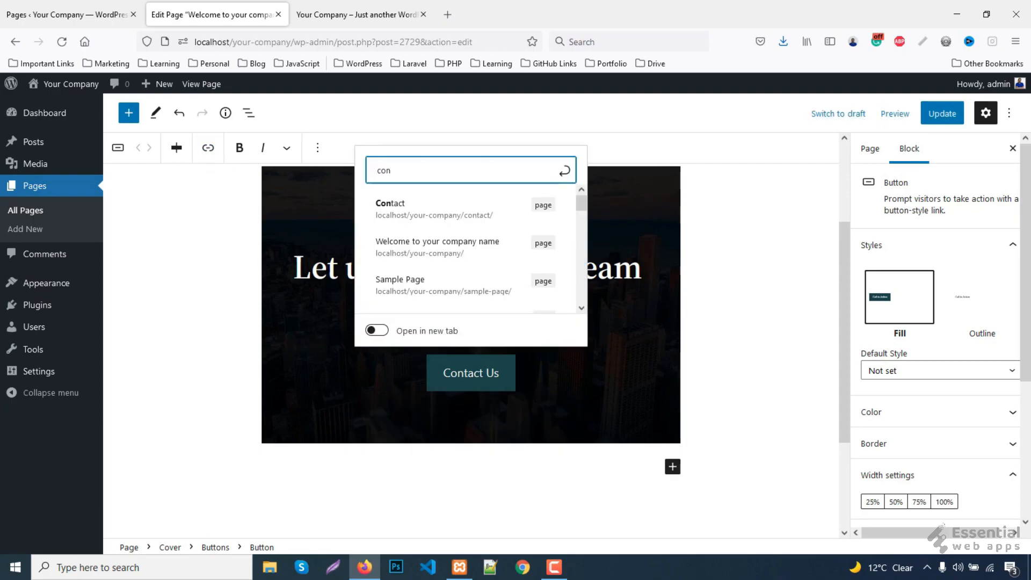
{"action": "left_click", "coordinate": [410, 214]}
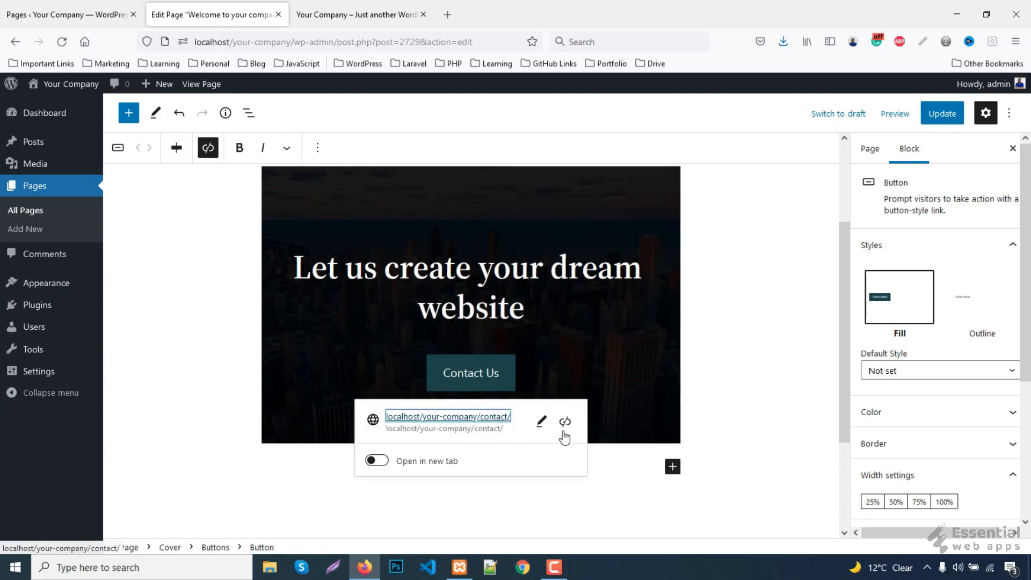
{"action": "left_click", "coordinate": [559, 363]}
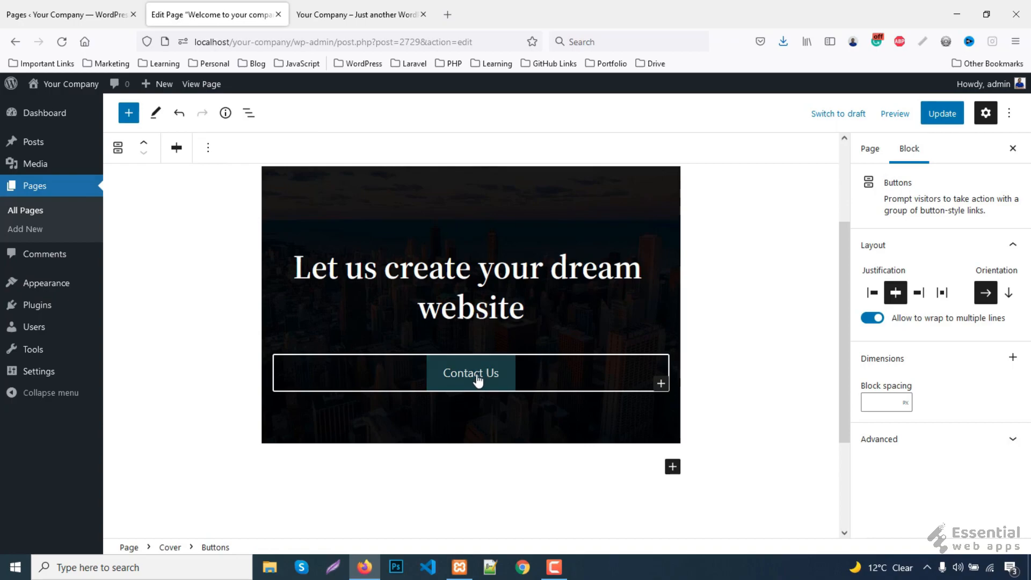
{"action": "left_click", "coordinate": [473, 377]}
{"action": "left_click", "coordinate": [558, 360]}
- Save the page update and reload the live site tab
{"action": "left_click", "coordinate": [946, 116]}
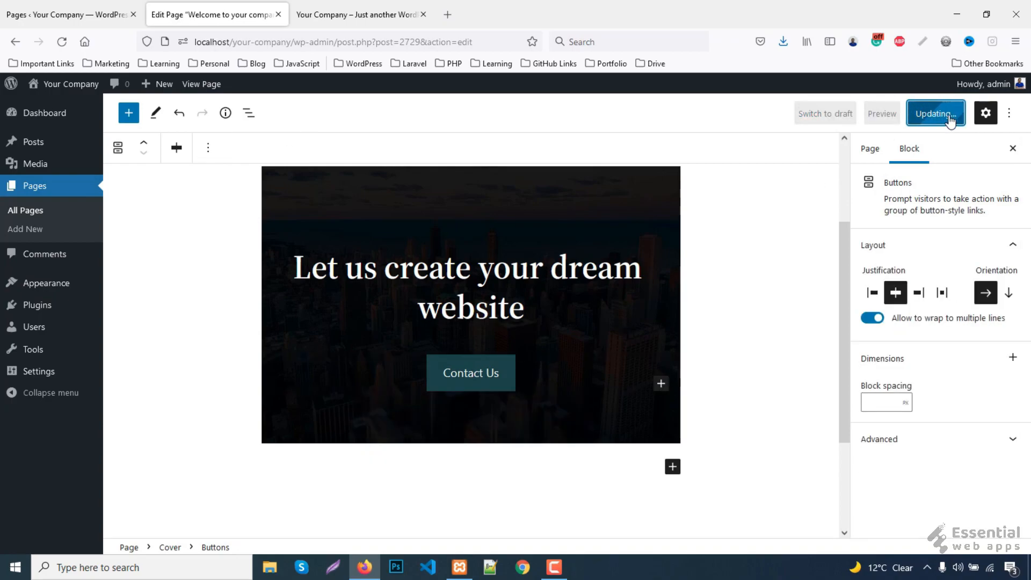
{"action": "left_click", "coordinate": [322, 11]}
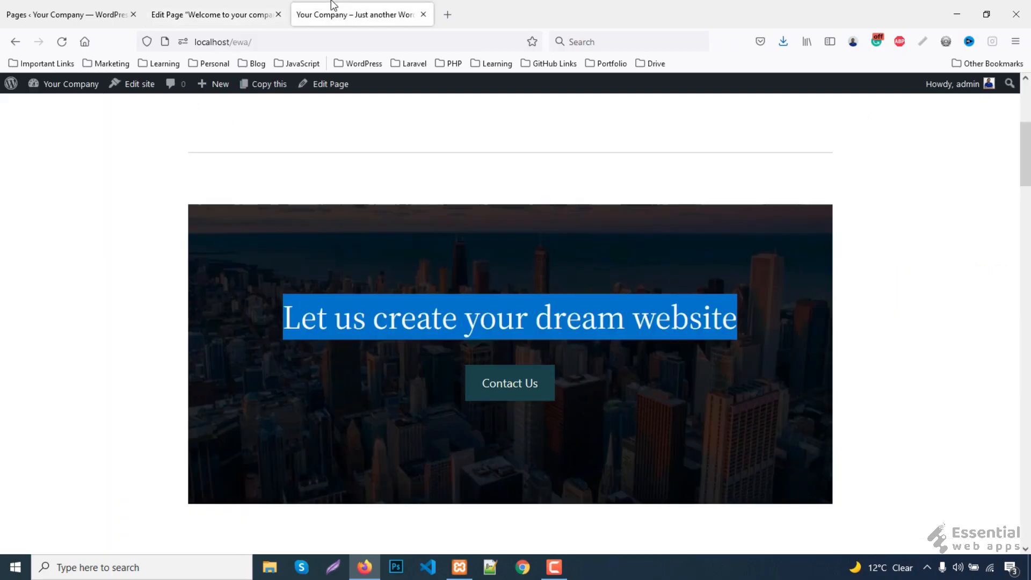
{"action": "left_click", "coordinate": [62, 42]}
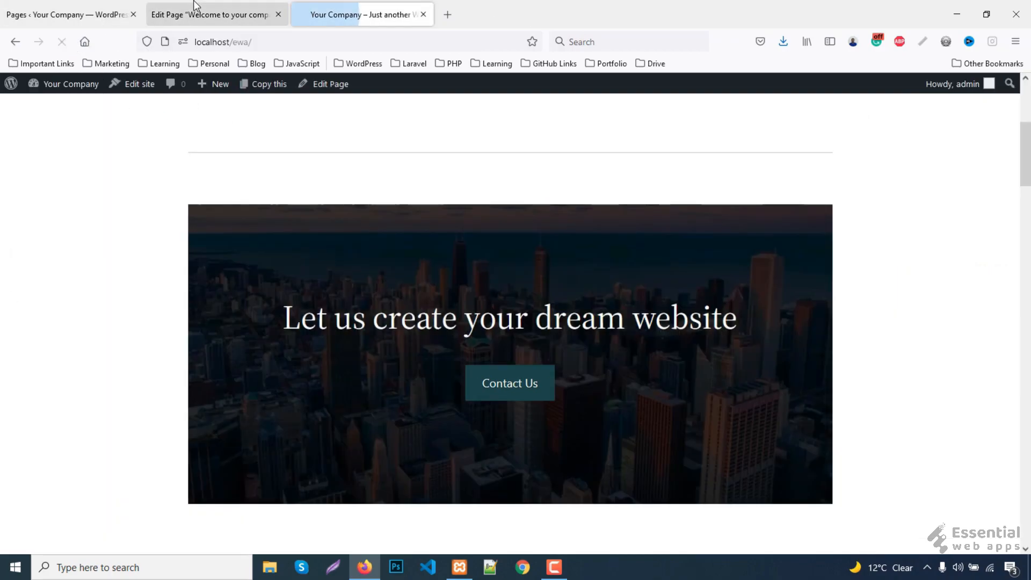
{"action": "left_click", "coordinate": [209, 15]}
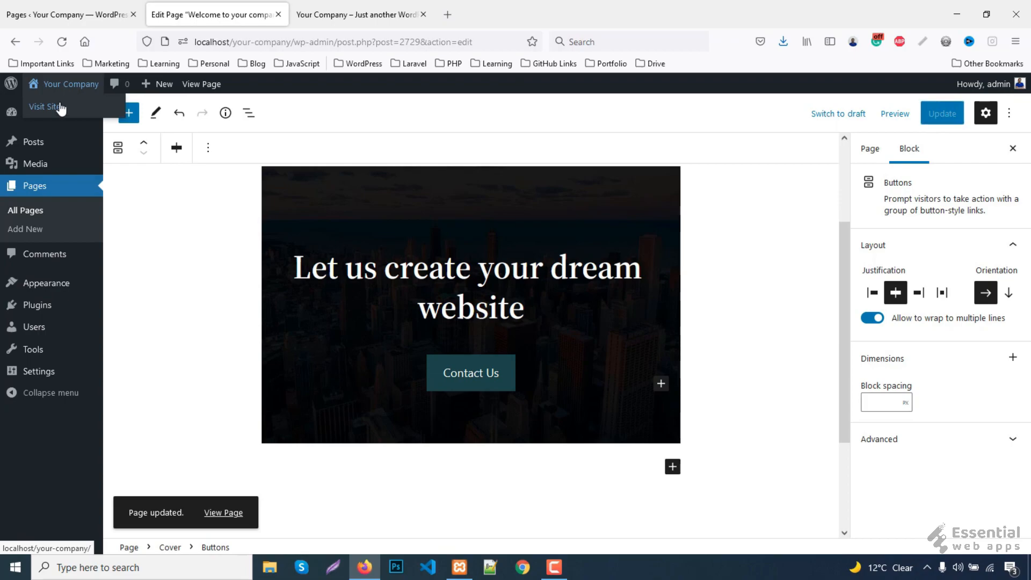
- Open the site in a new tab and check the city cover with its Contact Us button
{"action": "middle_click", "coordinate": [48, 106]}
{"action": "left_click", "coordinate": [357, 14]}
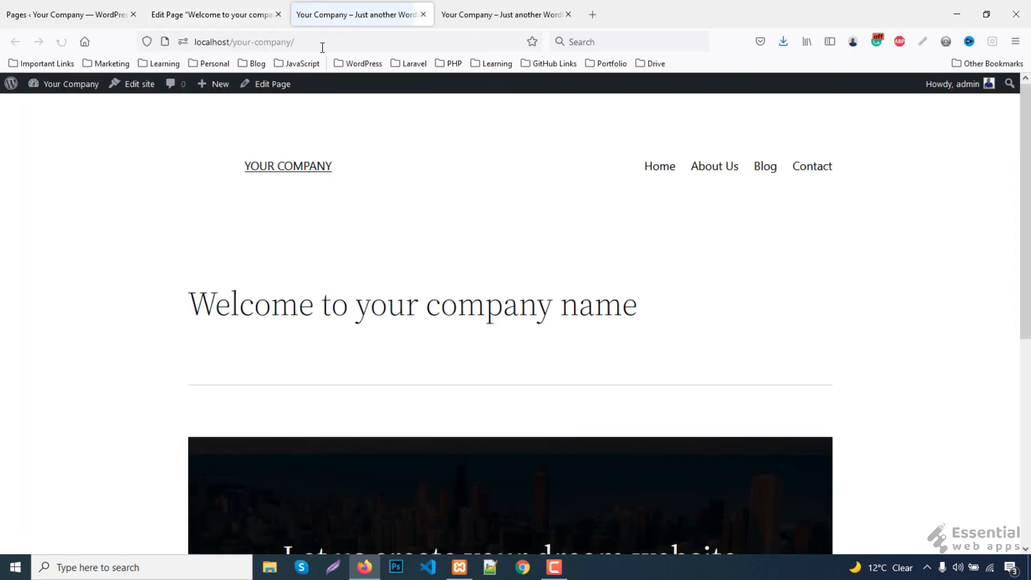
{"action": "scroll", "coordinate": [595, 324], "scroll_direction": "down", "scroll_amount": 3}
{"action": "scroll", "coordinate": [598, 327], "scroll_direction": "down", "scroll_amount": 3}
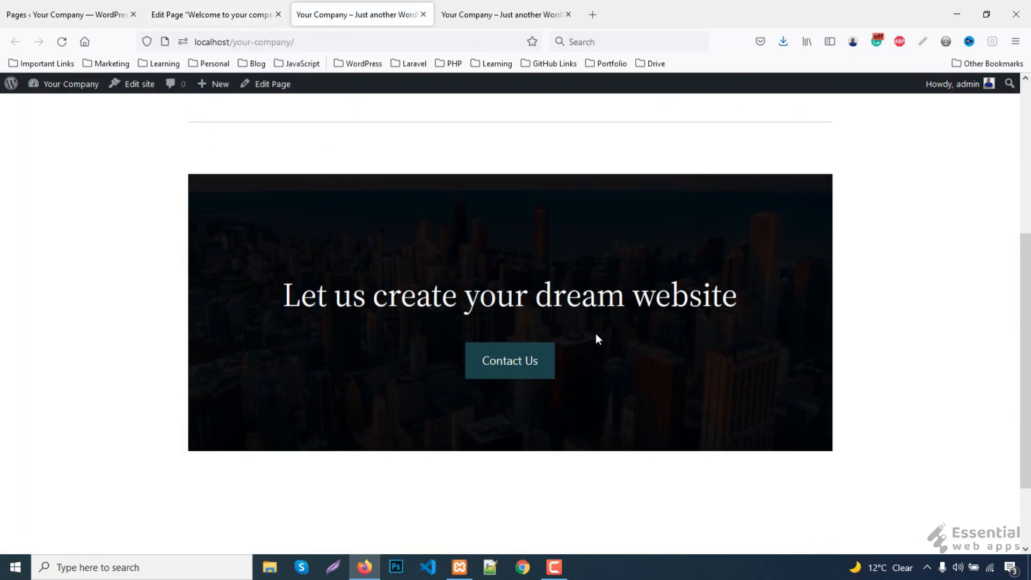
{"action": "left_click", "coordinate": [534, 12]}
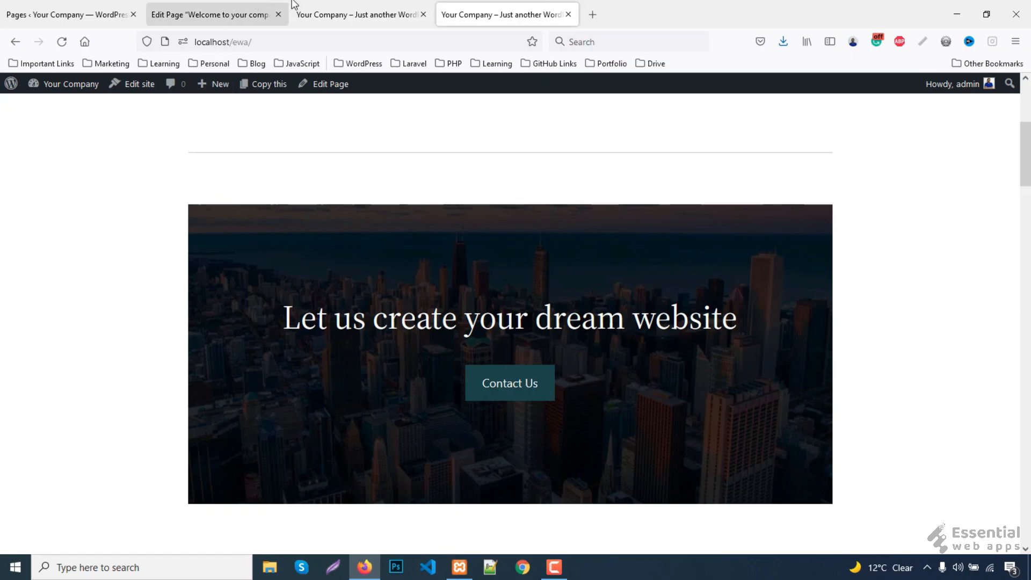
{"action": "left_click", "coordinate": [226, 14]}
{"action": "left_click", "coordinate": [469, 221]}
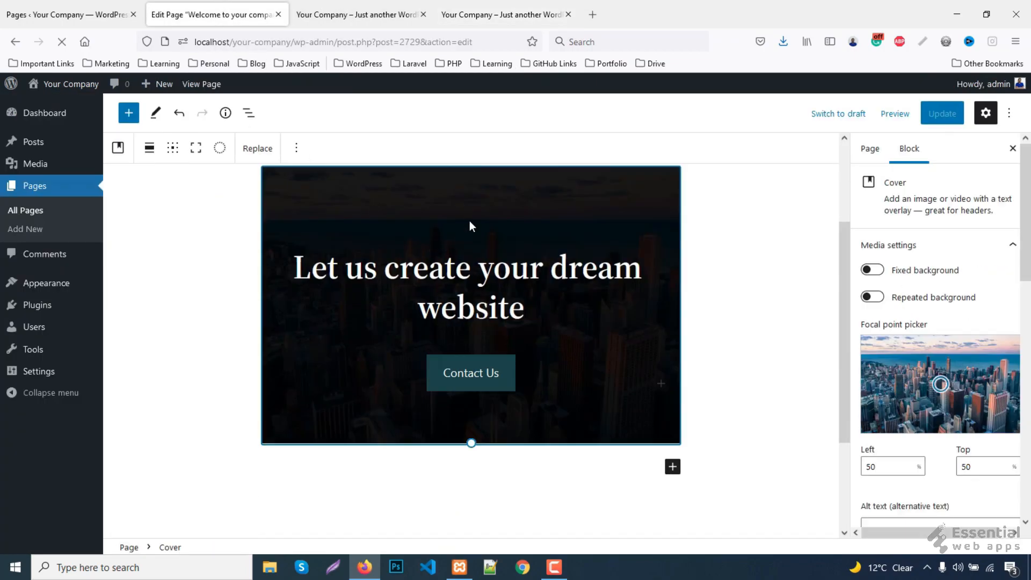
- Set the cover image focal point to Left 150 and Top 100
{"action": "scroll", "coordinate": [949, 367], "scroll_direction": "down", "scroll_amount": 2}
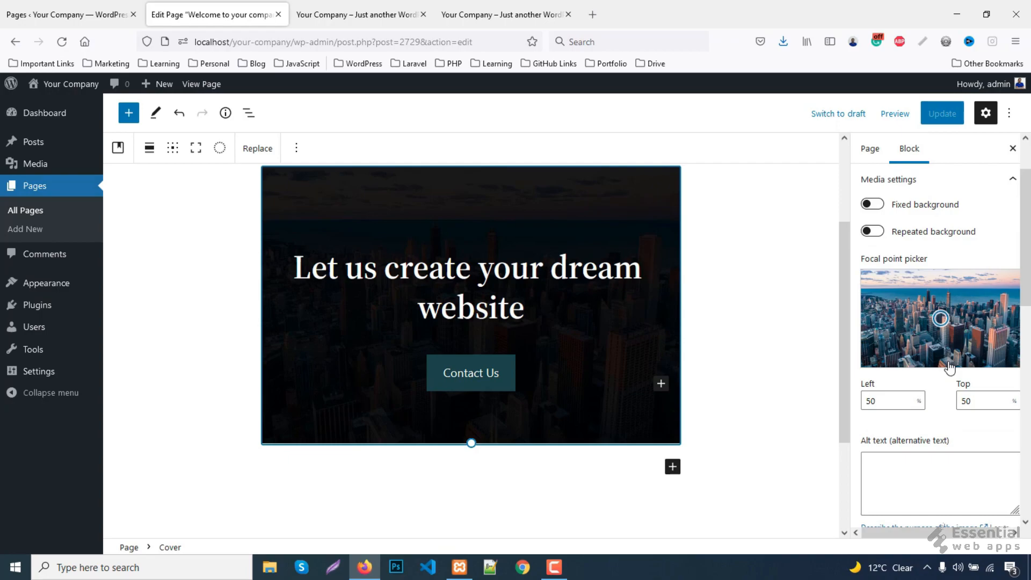
{"action": "scroll", "coordinate": [950, 367], "scroll_direction": "down", "scroll_amount": 2}
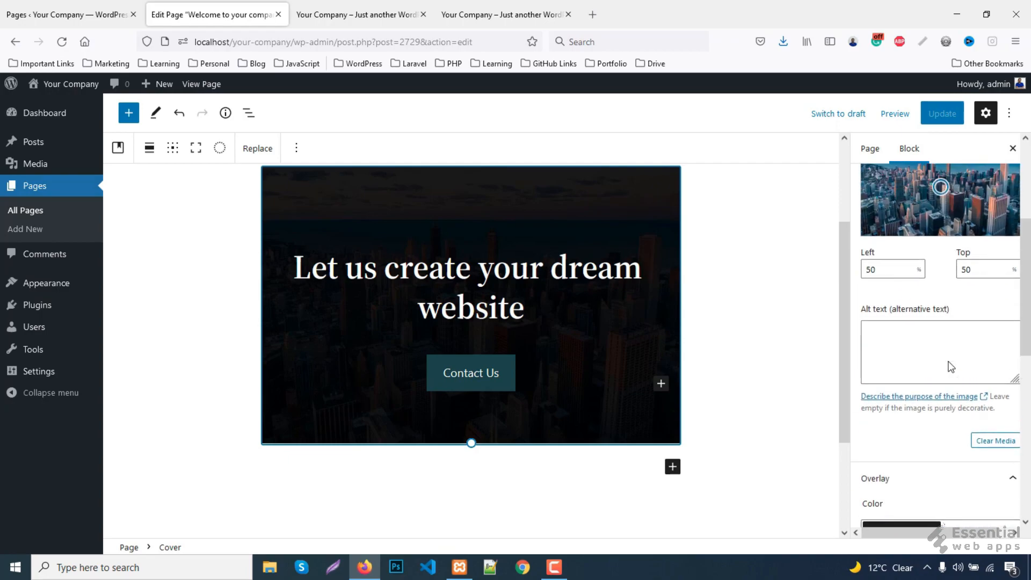
{"action": "scroll", "coordinate": [948, 364], "scroll_direction": "up", "scroll_amount": 1}
{"action": "left_click", "coordinate": [867, 334]}
{"action": "type", "text": "1"}
{"action": "double_click", "coordinate": [975, 334]}
{"action": "type", "text": "100"}
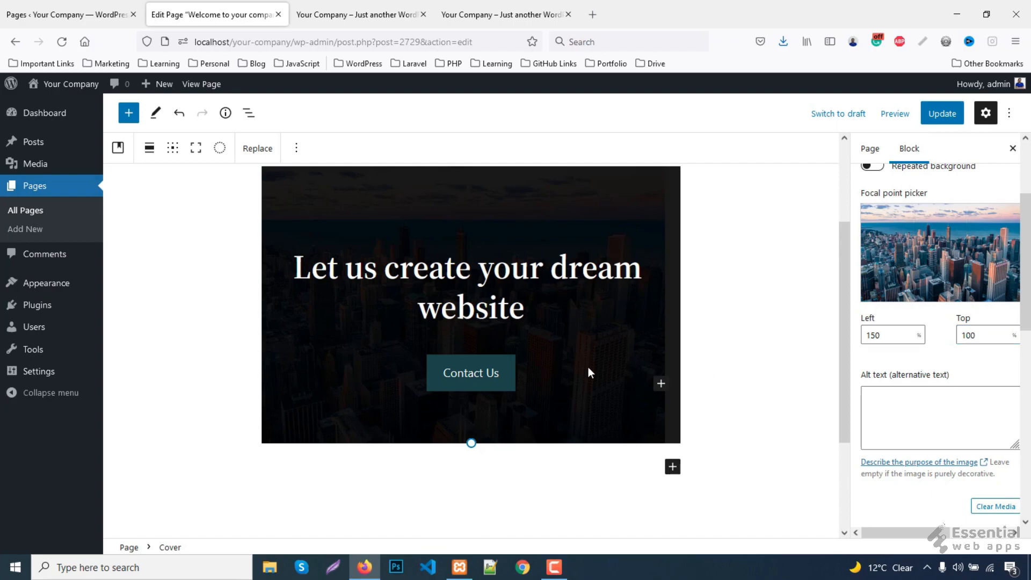
{"action": "left_click", "coordinate": [588, 366]}
- Save the page and review the repositioned cover on the live site tabs
{"action": "left_click", "coordinate": [942, 113]}
{"action": "left_click", "coordinate": [372, 9]}
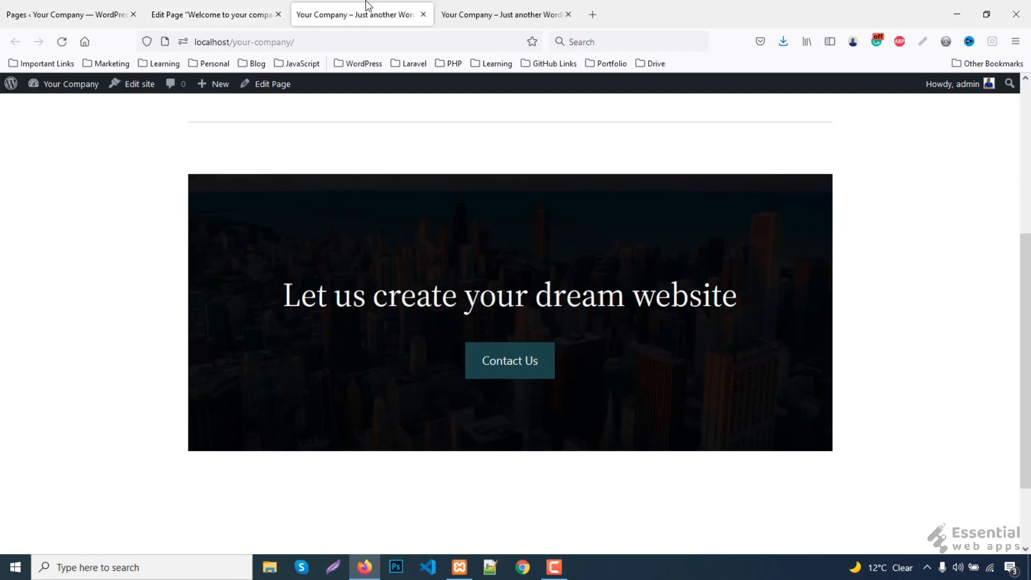
{"action": "left_click", "coordinate": [499, 13]}
{"action": "scroll", "coordinate": [704, 404], "scroll_direction": "down", "scroll_amount": 5}
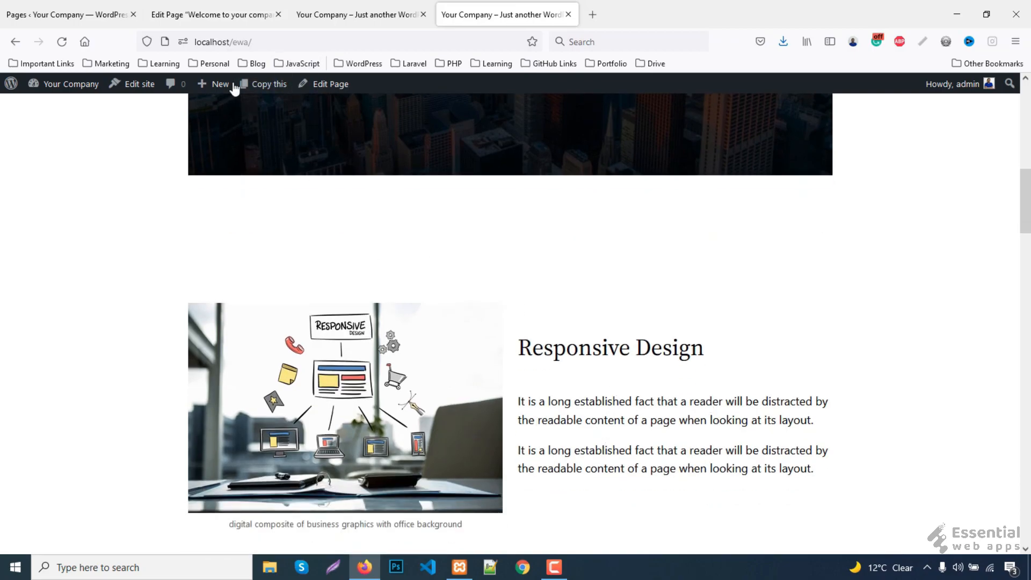
{"action": "left_click", "coordinate": [218, 9]}
{"action": "scroll", "coordinate": [621, 427], "scroll_direction": "down", "scroll_amount": 2}
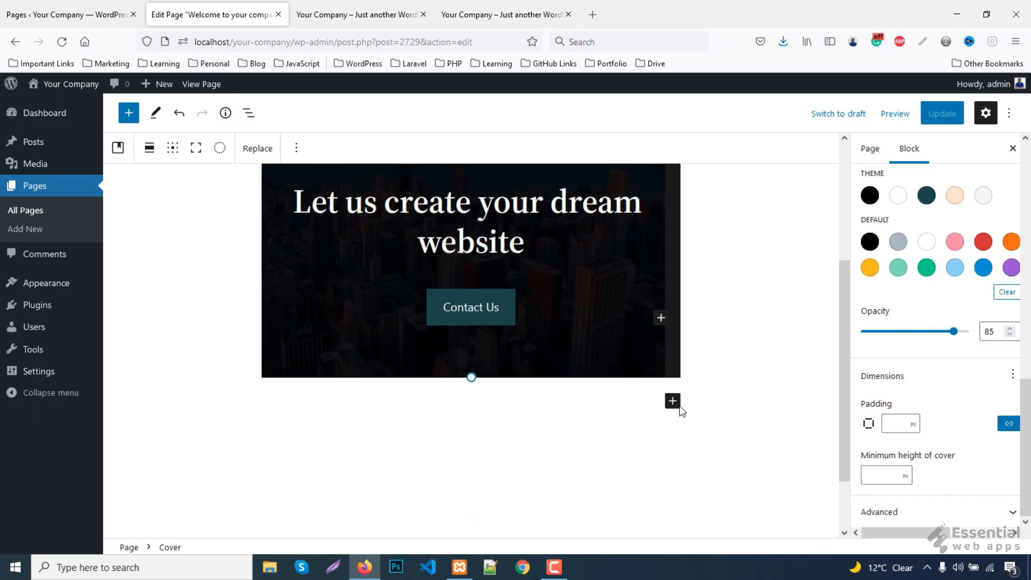
- Insert an even two-column Columns block below the cover
{"action": "left_click", "coordinate": [671, 403]}
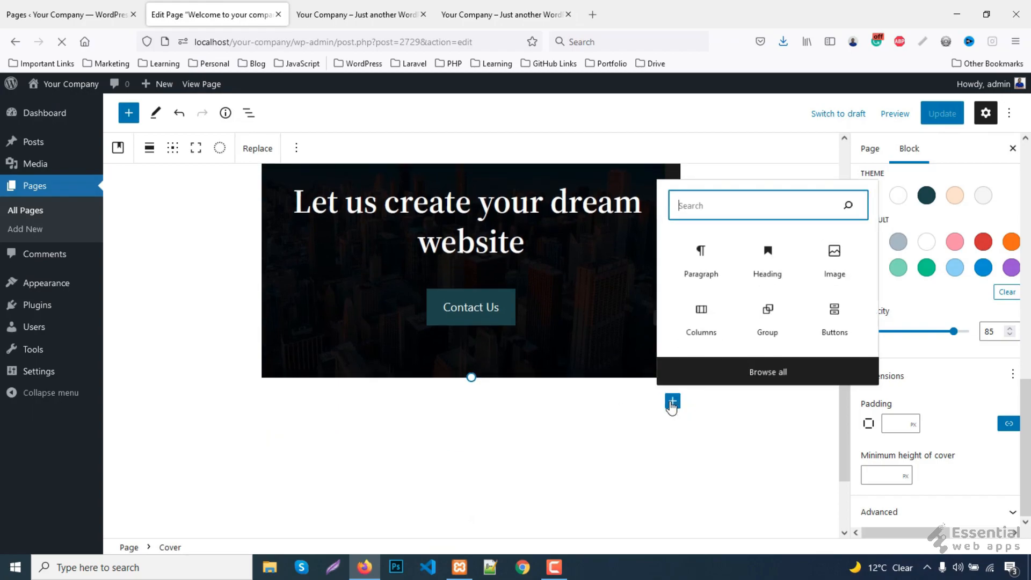
{"action": "left_click", "coordinate": [701, 318]}
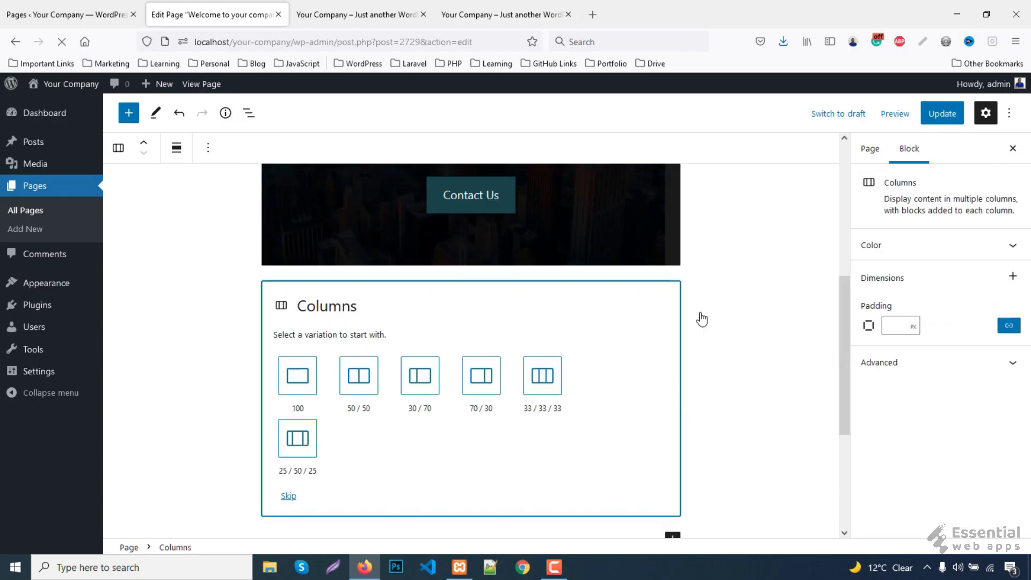
{"action": "left_click", "coordinate": [359, 378]}
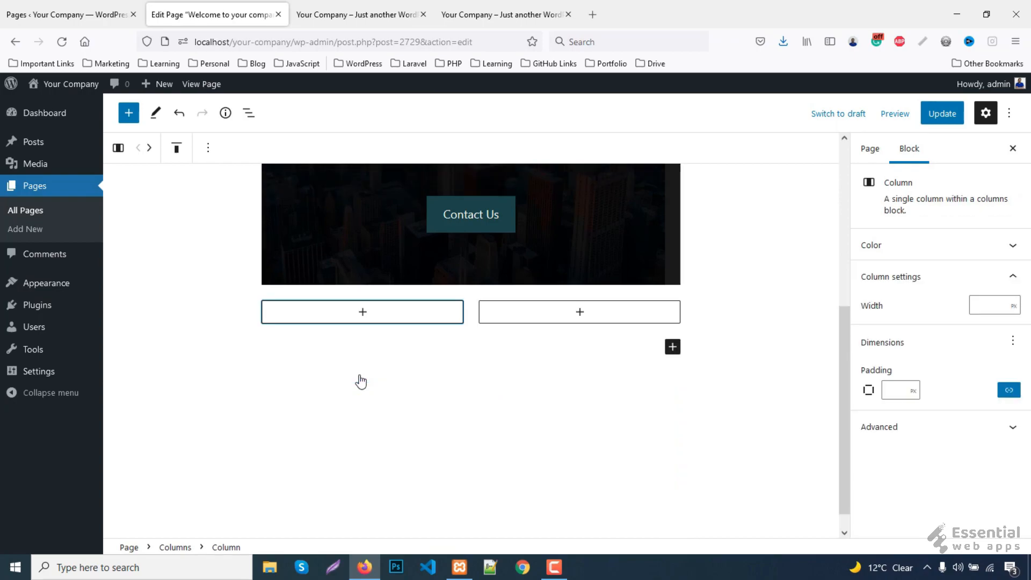
- Place Responsive-Design.jpg from the Media Library in the left column
{"action": "left_click", "coordinate": [361, 316]}
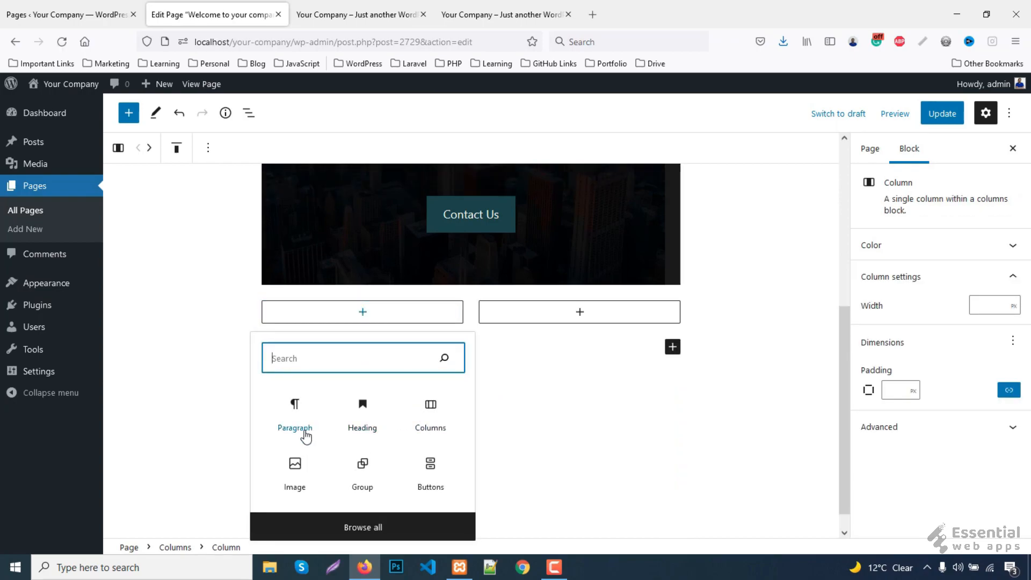
{"action": "left_click", "coordinate": [297, 477]}
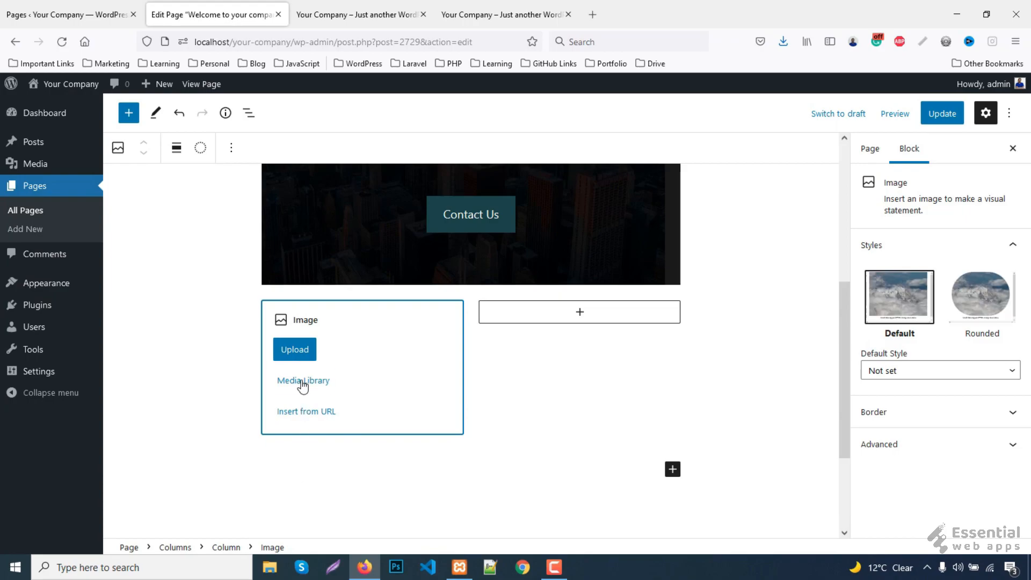
{"action": "left_click", "coordinate": [303, 381]}
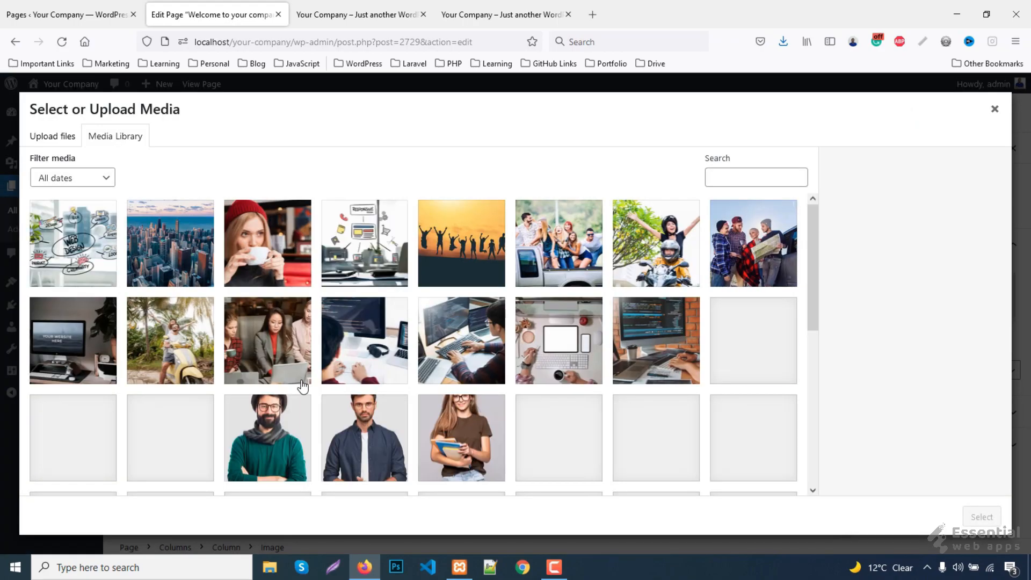
{"action": "scroll", "coordinate": [489, 292], "scroll_direction": "down", "scroll_amount": 3}
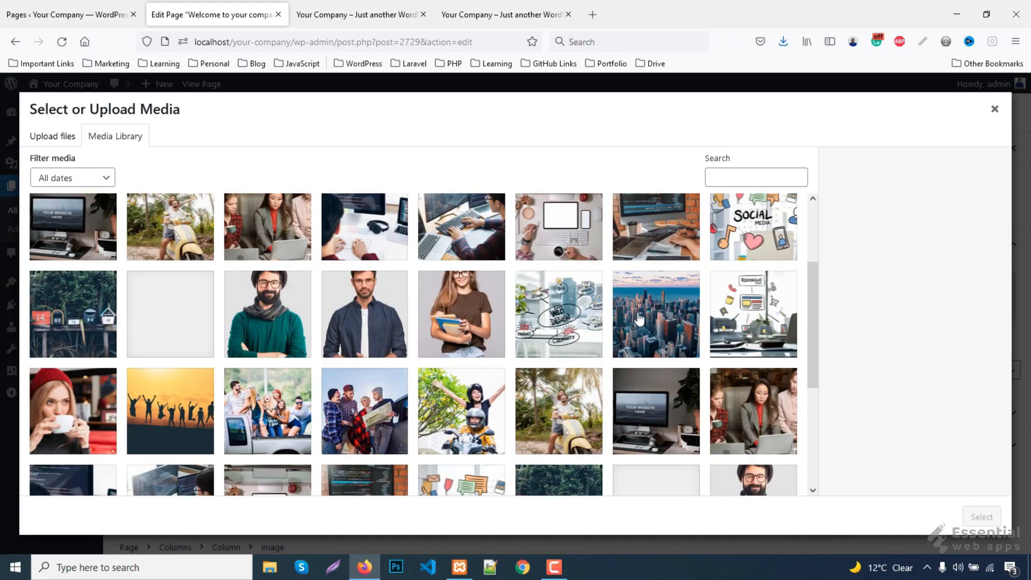
{"action": "scroll", "coordinate": [691, 317], "scroll_direction": "down", "scroll_amount": 2}
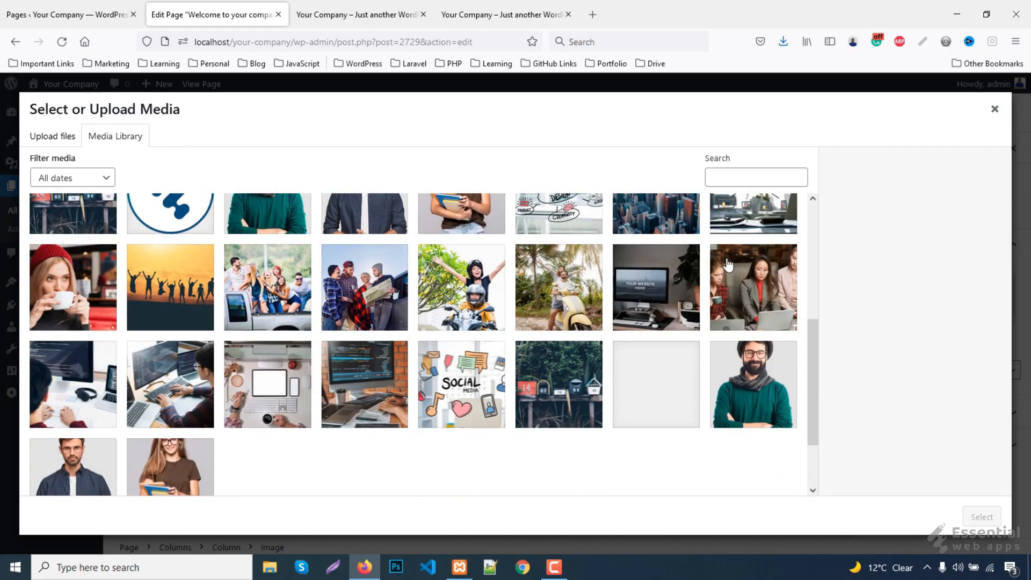
{"action": "left_click", "coordinate": [751, 218]}
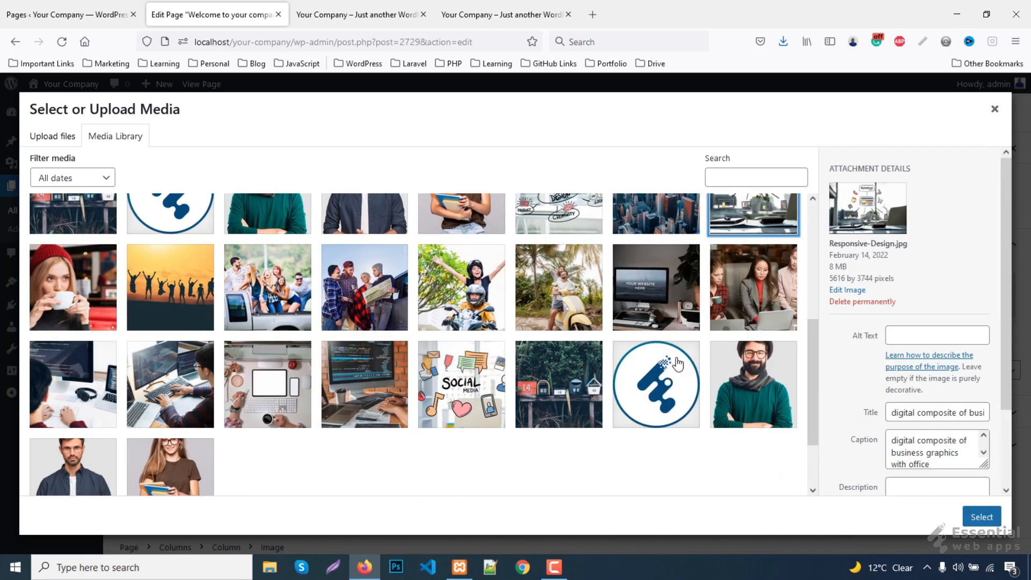
{"action": "left_click", "coordinate": [980, 517]}
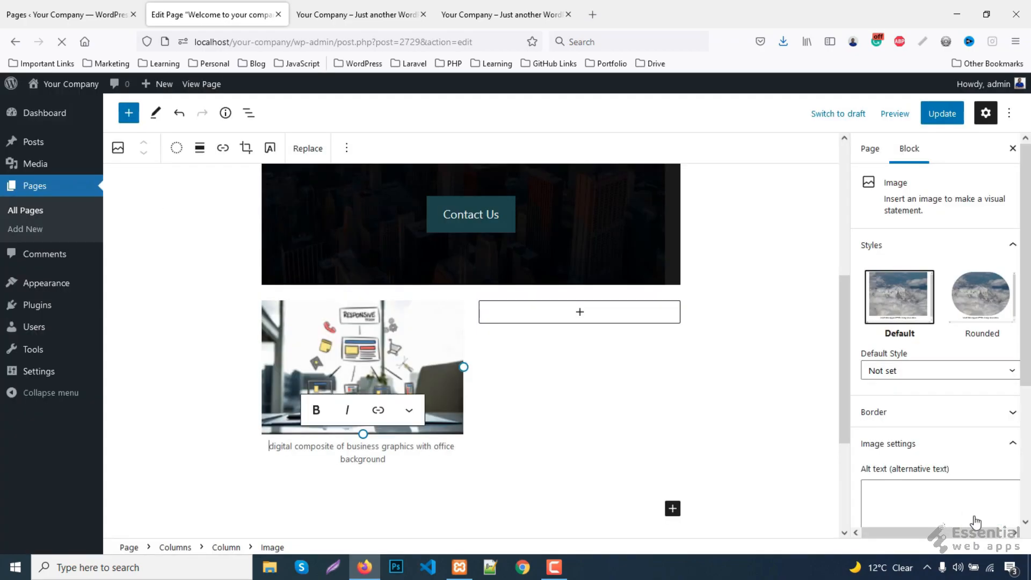
- Align the row's columns to the middle and select the Responsive Design heading on the live page
{"action": "left_click", "coordinate": [215, 171]}
{"action": "left_click", "coordinate": [209, 150]}
{"action": "left_click", "coordinate": [225, 212]}
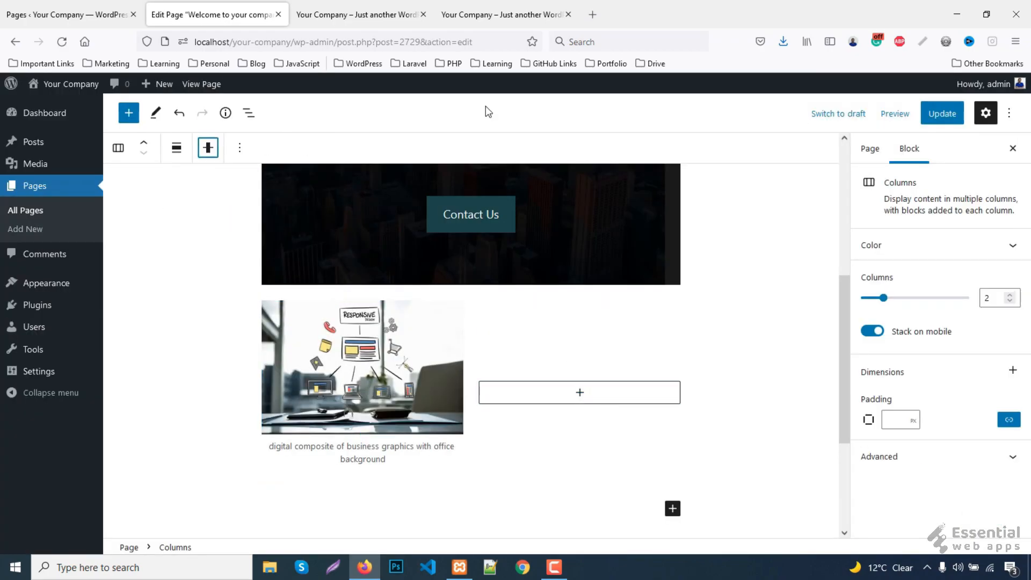
{"action": "left_click", "coordinate": [463, 21]}
{"action": "left_click_drag", "start_coordinate": [527, 355], "coordinate": [727, 350]}
{"action": "key", "text": "ctrl+c"}
{"action": "left_click", "coordinate": [213, 14]}
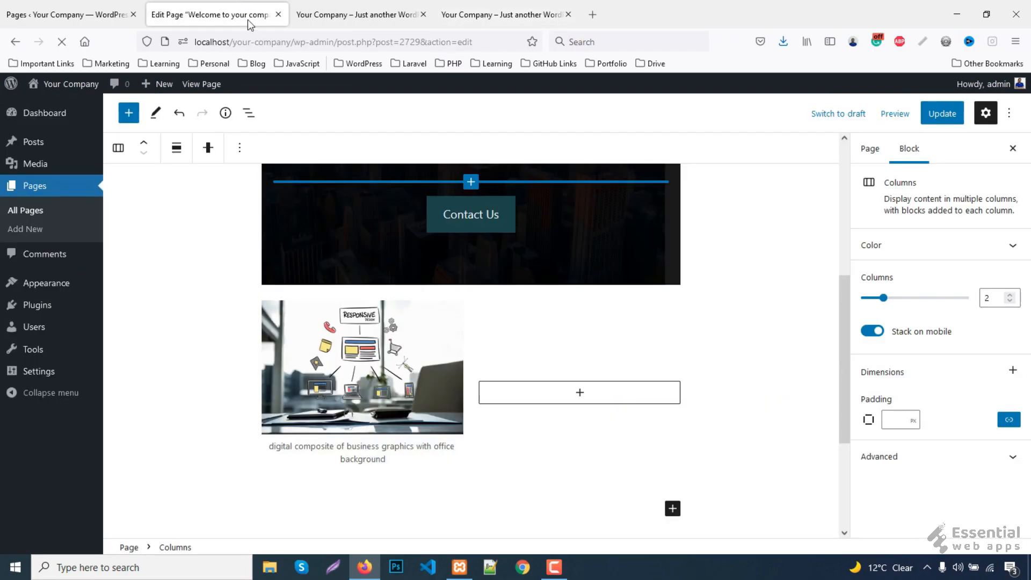
- Add a pasted 'Responsive Design' heading at level 4 in the right column
{"action": "left_click", "coordinate": [579, 398]}
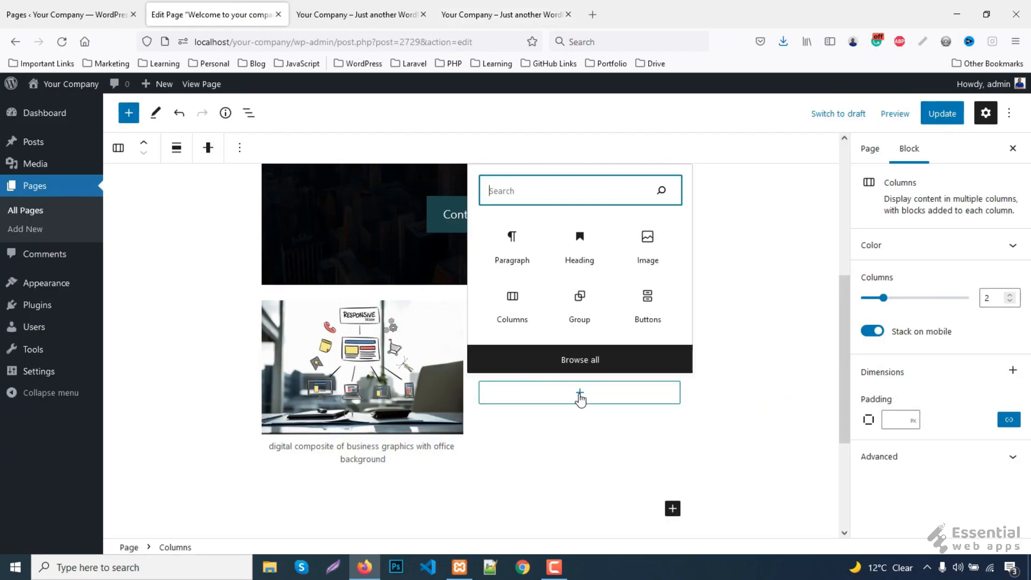
{"action": "left_click", "coordinate": [578, 246]}
{"action": "key", "text": "ctrl+v"}
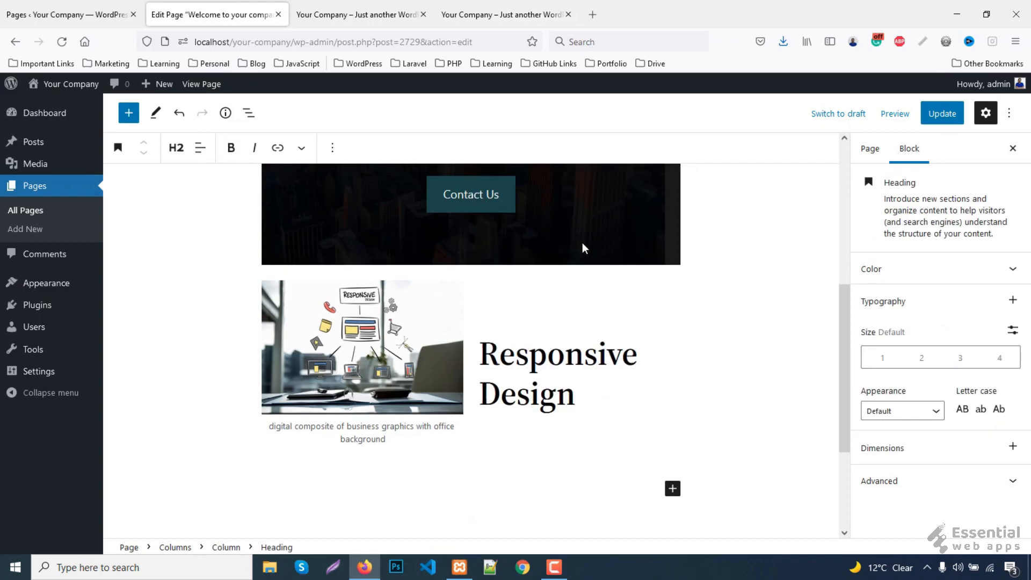
{"action": "left_click", "coordinate": [190, 160]}
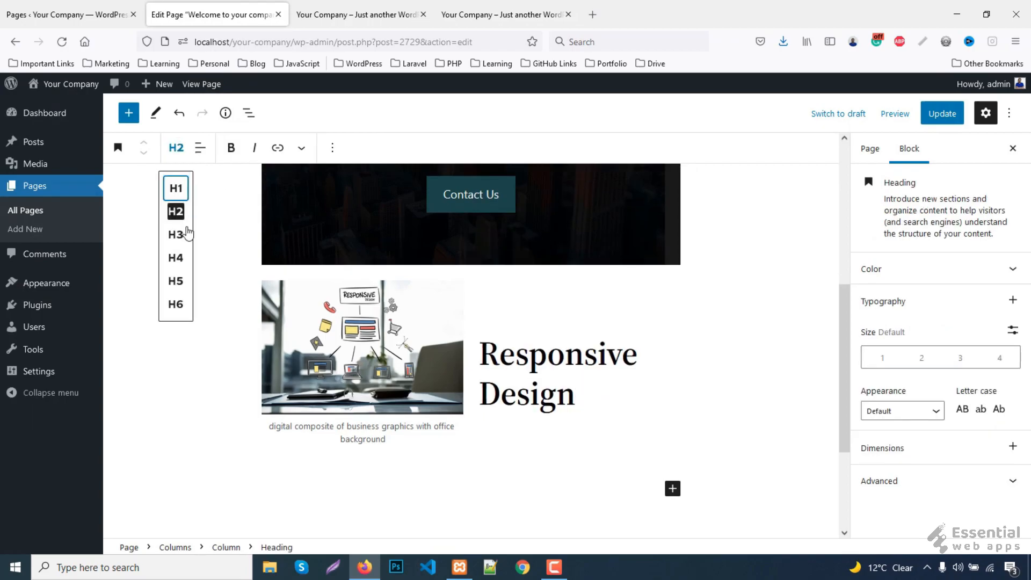
{"action": "left_click", "coordinate": [184, 234]}
{"action": "left_click", "coordinate": [176, 147]}
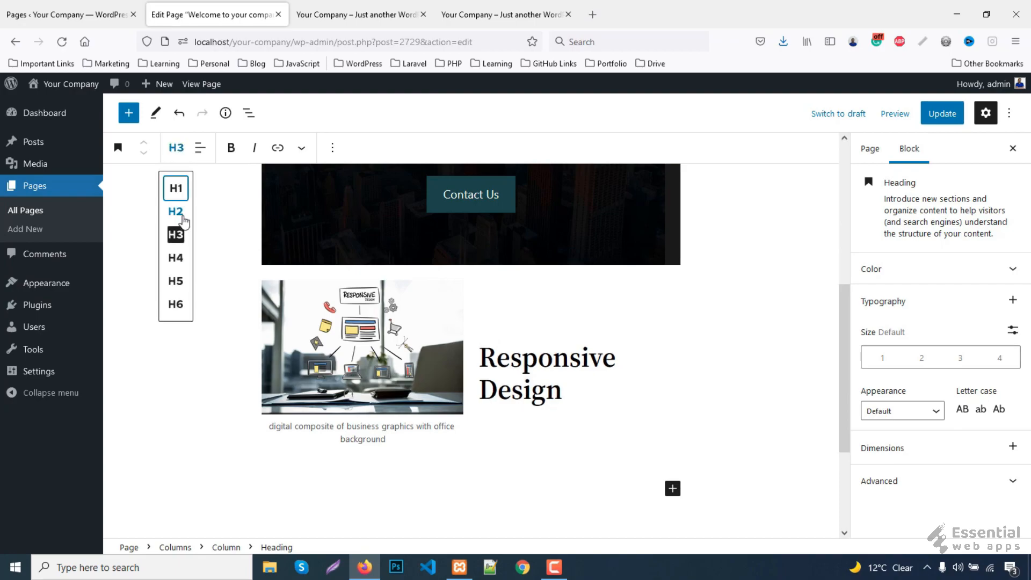
{"action": "left_click", "coordinate": [183, 256]}
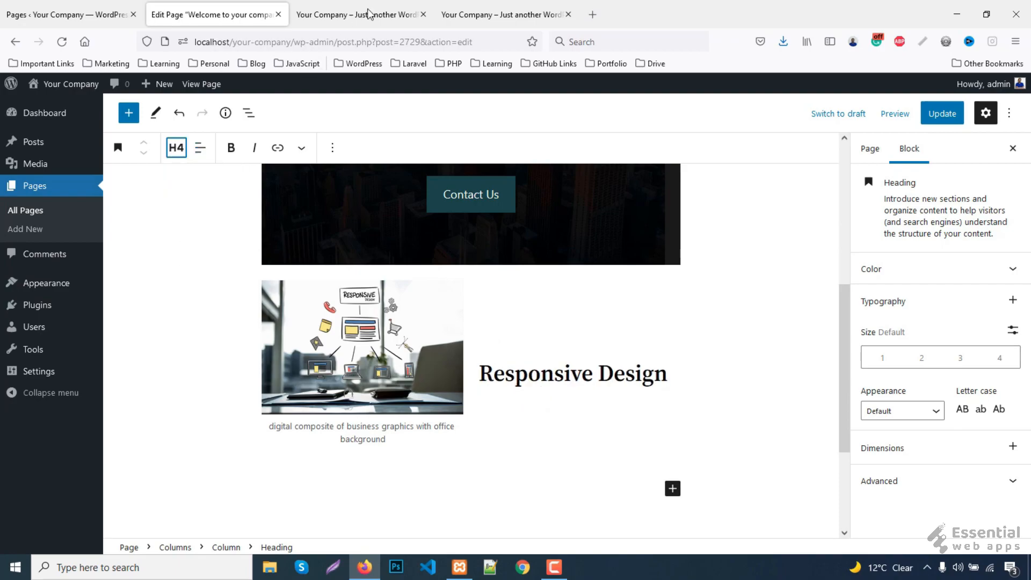
- Copy the first paragraph from the live page and paste it into a new paragraph after the heading
{"action": "left_click", "coordinate": [498, 11]}
{"action": "left_click_drag", "start_coordinate": [518, 400], "coordinate": [835, 423]}
{"action": "key", "text": "ctrl+c"}
{"action": "left_click", "coordinate": [228, 6]}
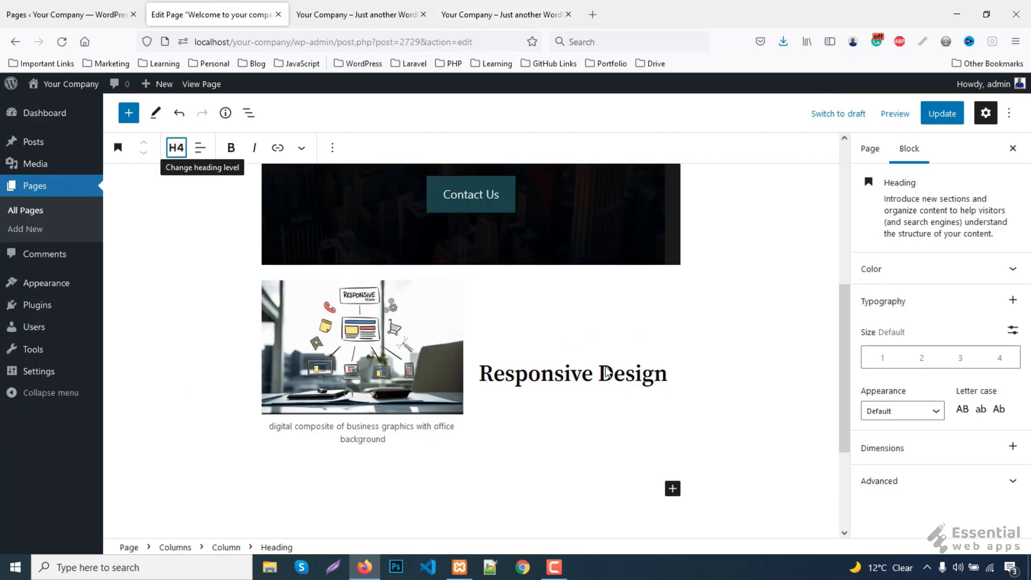
{"action": "left_click", "coordinate": [656, 381]}
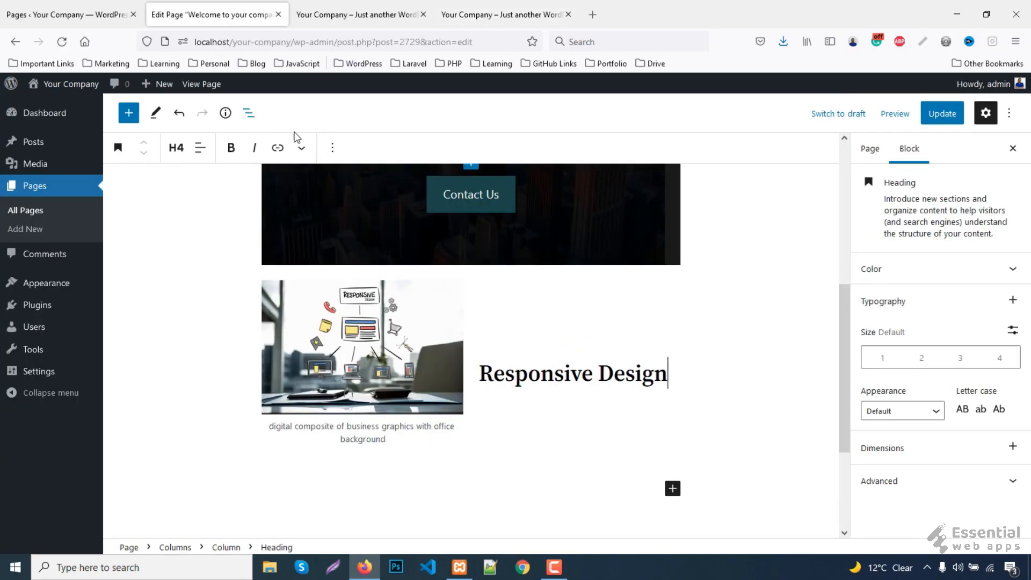
{"action": "left_click", "coordinate": [333, 148]}
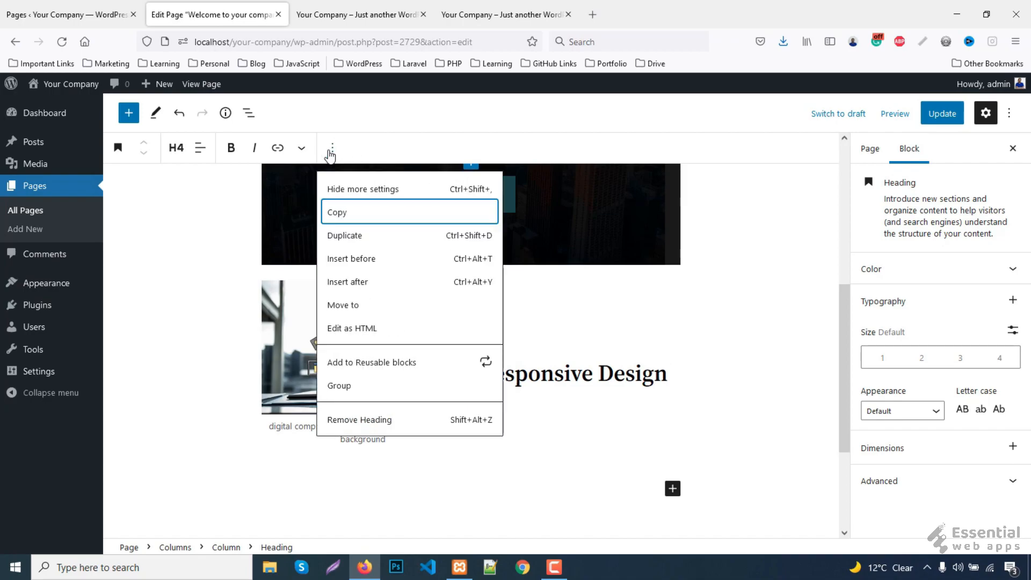
{"action": "left_click", "coordinate": [358, 282]}
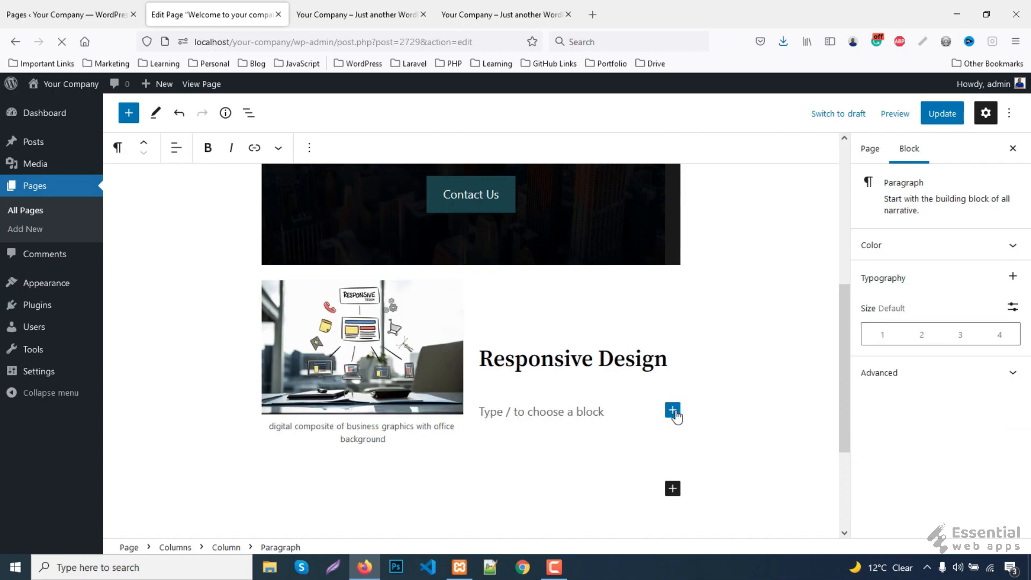
{"action": "left_click", "coordinate": [673, 411]}
{"action": "left_click", "coordinate": [701, 265]}
{"action": "scroll", "coordinate": [704, 261], "scroll_direction": "down", "scroll_amount": 1}
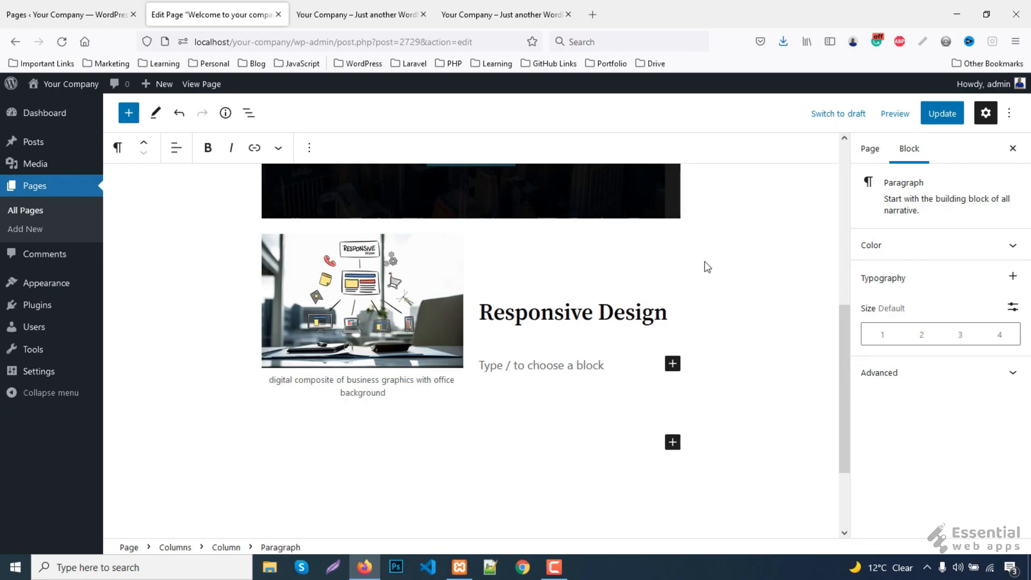
{"action": "key", "text": "ctrl+v"}
- Duplicate the paragraph so the column holds two identical paragraphs
{"action": "left_click", "coordinate": [595, 326]}
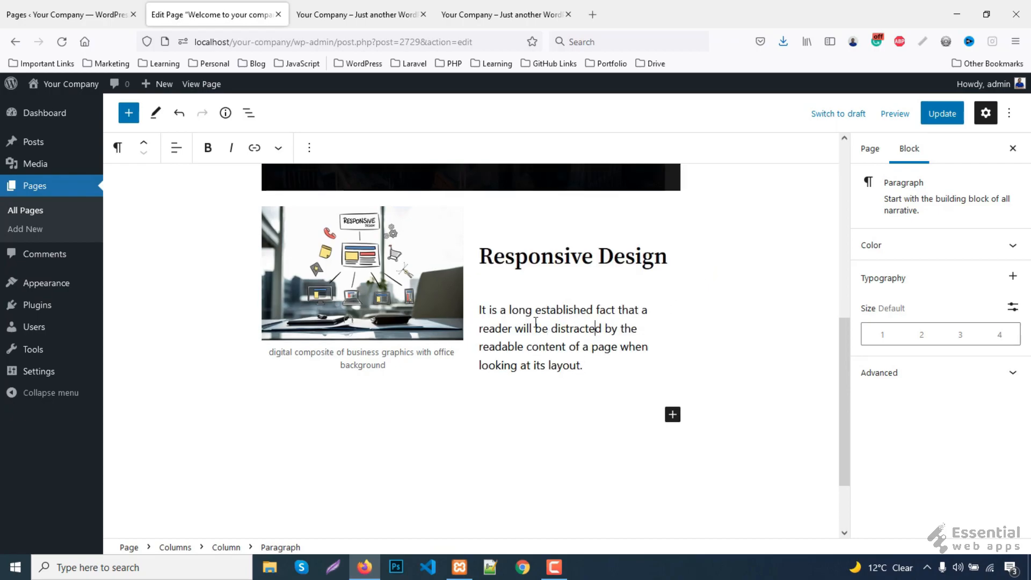
{"action": "left_click", "coordinate": [310, 148]}
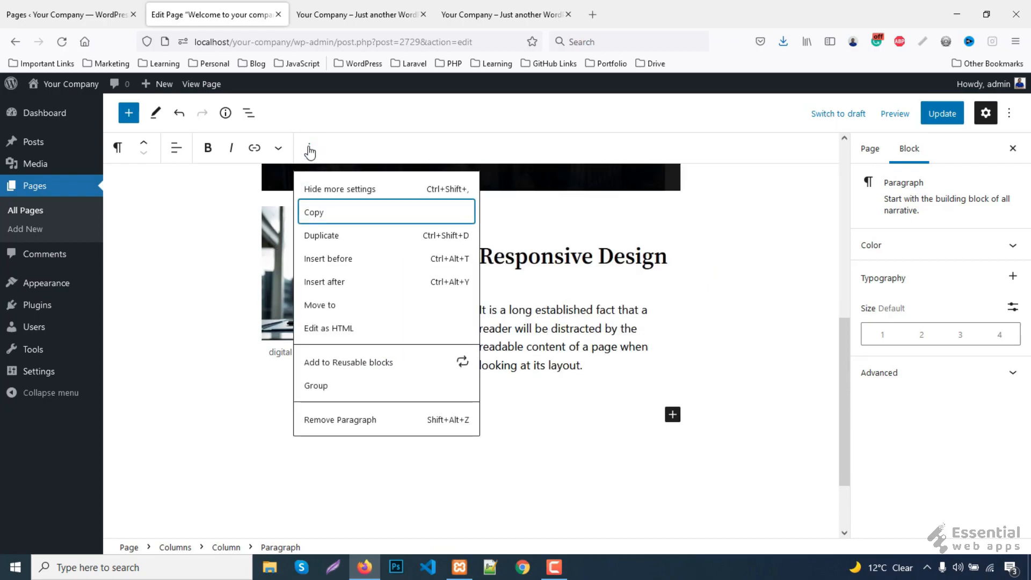
{"action": "left_click", "coordinate": [327, 234]}
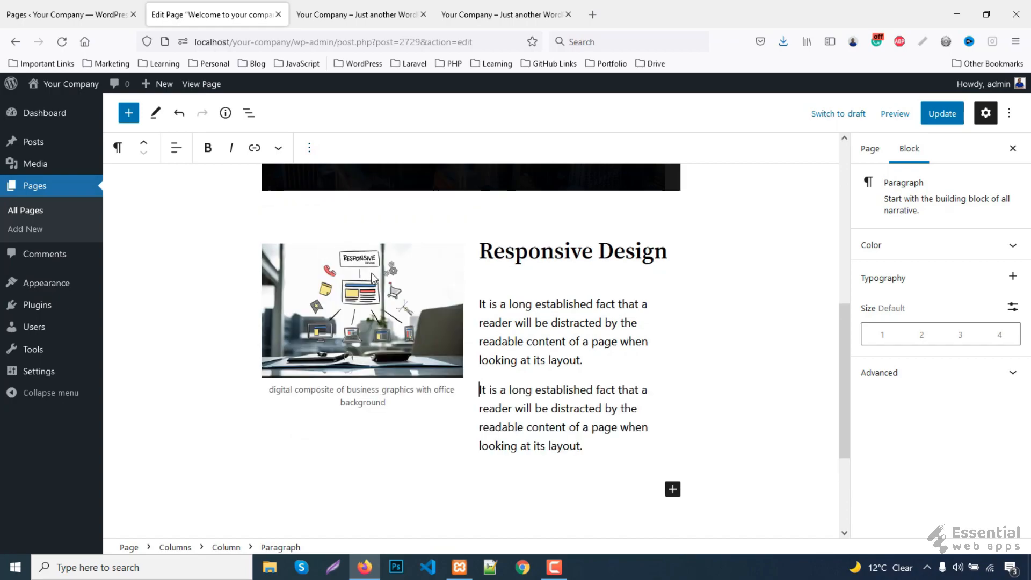
{"action": "left_click", "coordinate": [546, 354]}
{"action": "left_click", "coordinate": [477, 7]}
{"action": "left_click", "coordinate": [248, 5]}
- Insert another Columns block below the Responsive Design row
{"action": "scroll", "coordinate": [527, 307], "scroll_direction": "down", "scroll_amount": 1}
{"action": "scroll", "coordinate": [527, 307], "scroll_direction": "down", "scroll_amount": 2}
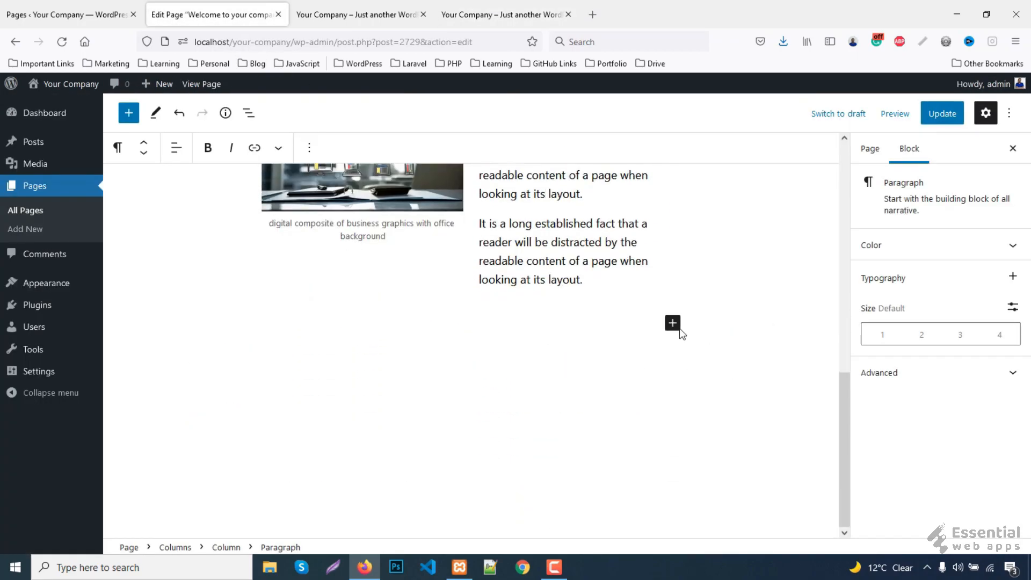
{"action": "left_click", "coordinate": [671, 322]}
{"action": "left_click", "coordinate": [707, 477]}
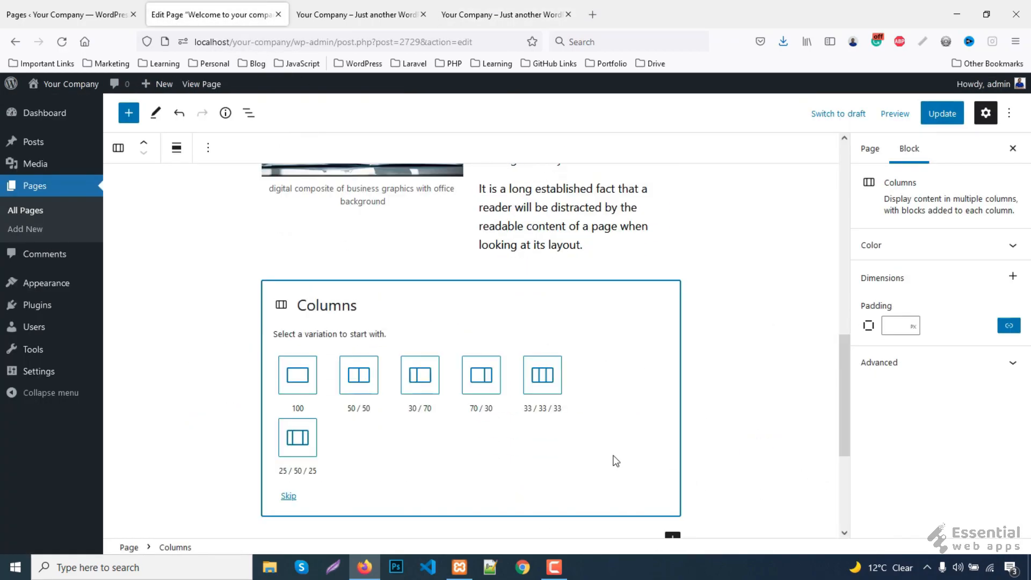
- Make the new row two equal columns and copy the upper row's first paragraph
{"action": "left_click", "coordinate": [359, 374]}
{"action": "scroll", "coordinate": [556, 290], "scroll_direction": "up", "scroll_amount": 2}
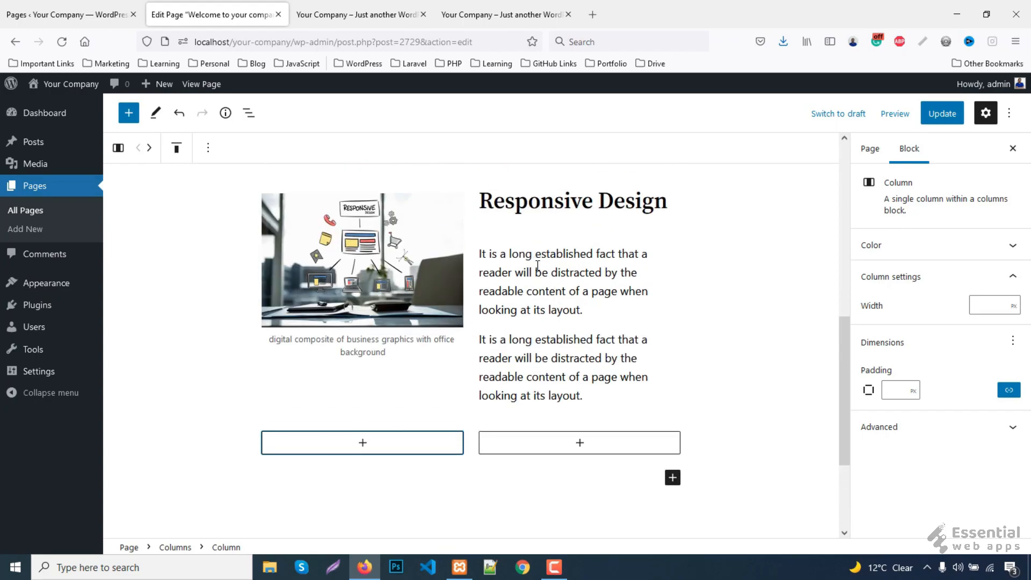
{"action": "left_click", "coordinate": [557, 290]}
{"action": "left_click", "coordinate": [309, 148]}
{"action": "left_click", "coordinate": [317, 212]}
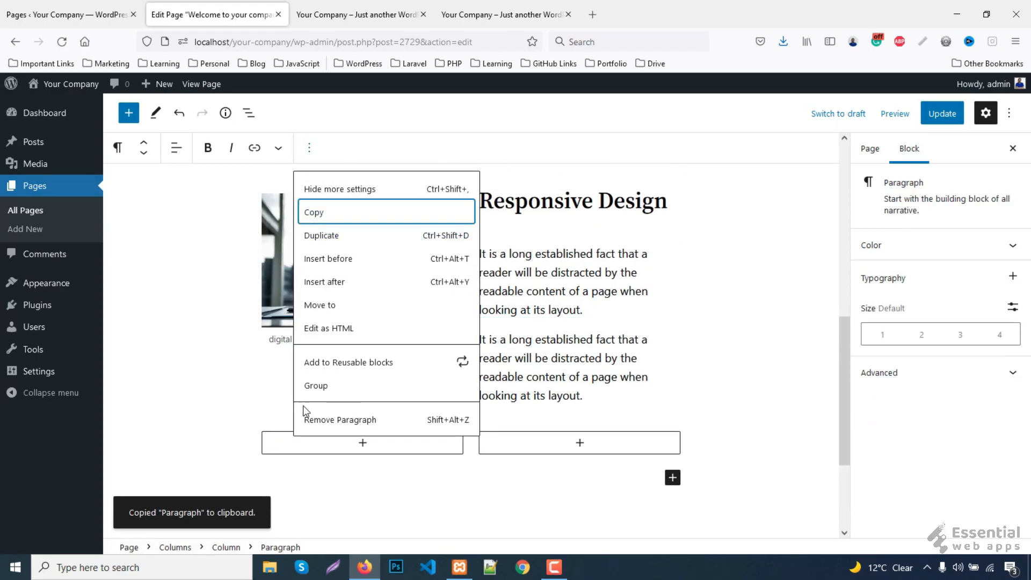
- Paste the copied paragraph into the left column and duplicate it
{"action": "left_click", "coordinate": [322, 446]}
{"action": "right_click", "coordinate": [323, 446]}
{"action": "left_click", "coordinate": [326, 450]}
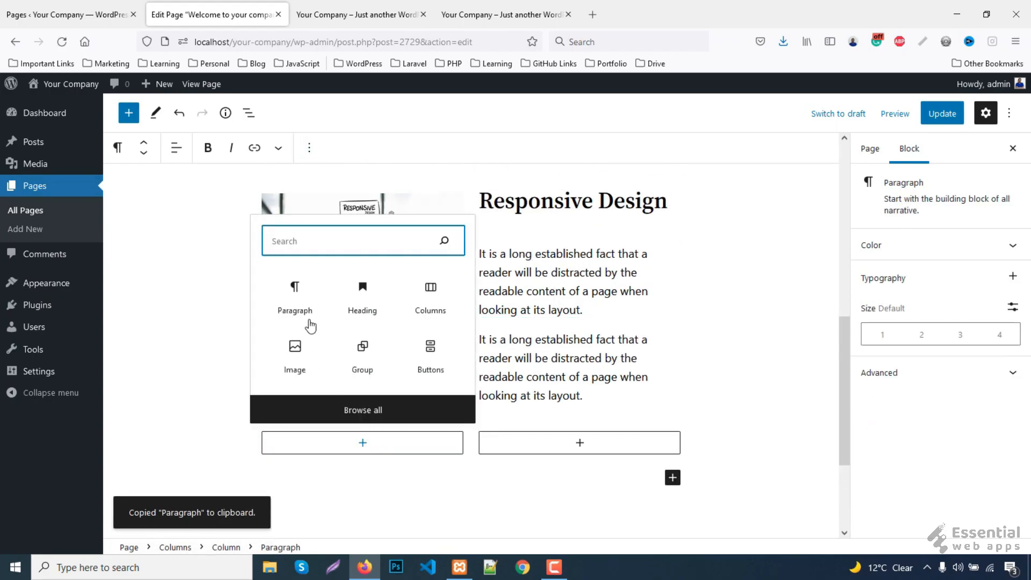
{"action": "left_click", "coordinate": [292, 293]}
{"action": "right_click", "coordinate": [304, 451]}
{"action": "left_click", "coordinate": [335, 316]}
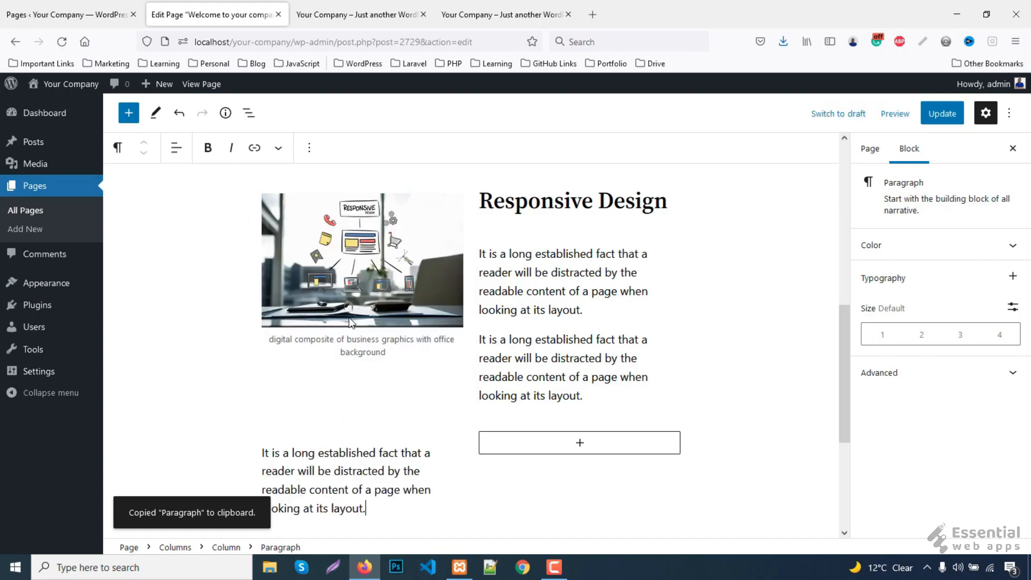
{"action": "scroll", "coordinate": [346, 330], "scroll_direction": "down", "scroll_amount": 3}
{"action": "left_click", "coordinate": [309, 147]}
{"action": "left_click", "coordinate": [329, 234]}
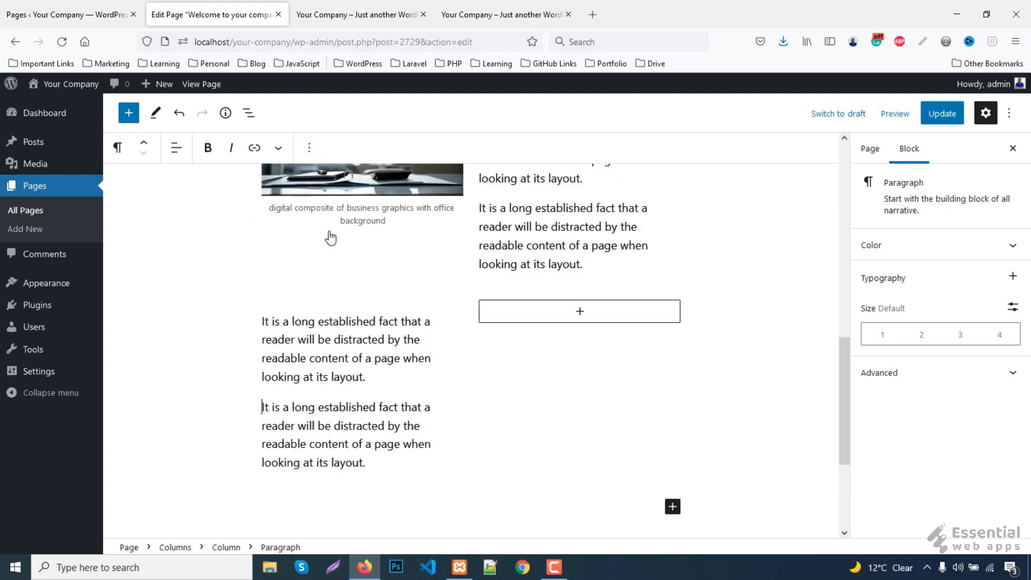
- Align the new row's column contents to the bottom
{"action": "left_click", "coordinate": [466, 356]}
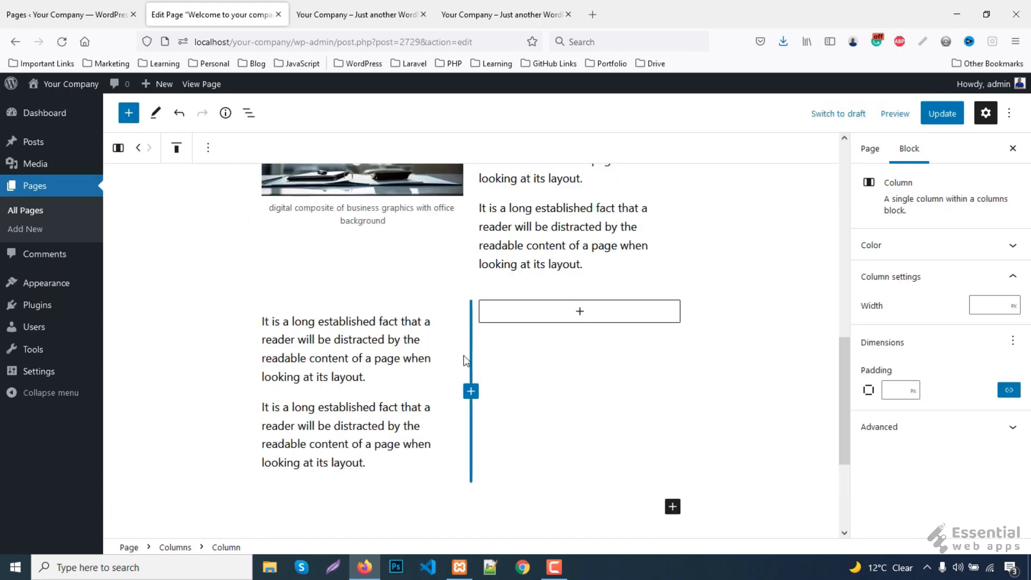
{"action": "left_click", "coordinate": [463, 301]}
{"action": "left_click", "coordinate": [207, 148]}
{"action": "left_click", "coordinate": [240, 232]}
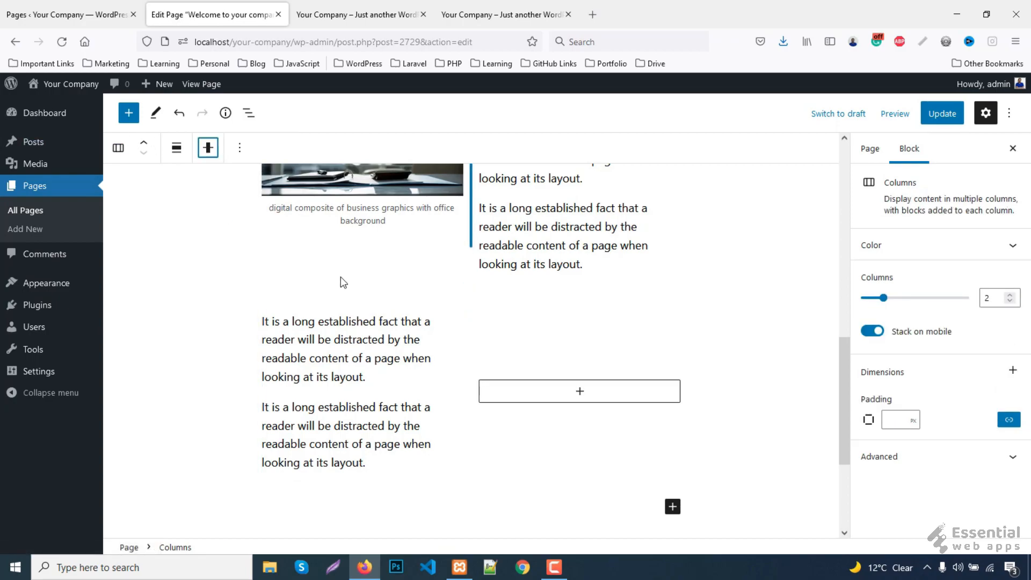
- Insert the Online-Presence-1.jpg image from existing uploads into the right column
{"action": "left_click", "coordinate": [579, 393]}
{"action": "left_click", "coordinate": [512, 300]}
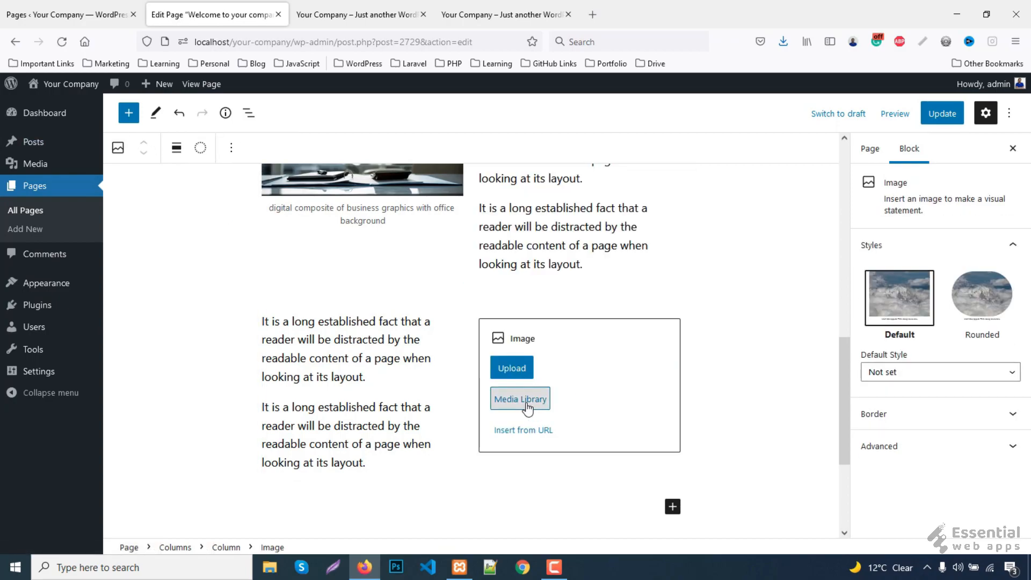
{"action": "left_click", "coordinate": [513, 400]}
{"action": "left_click", "coordinate": [757, 337]}
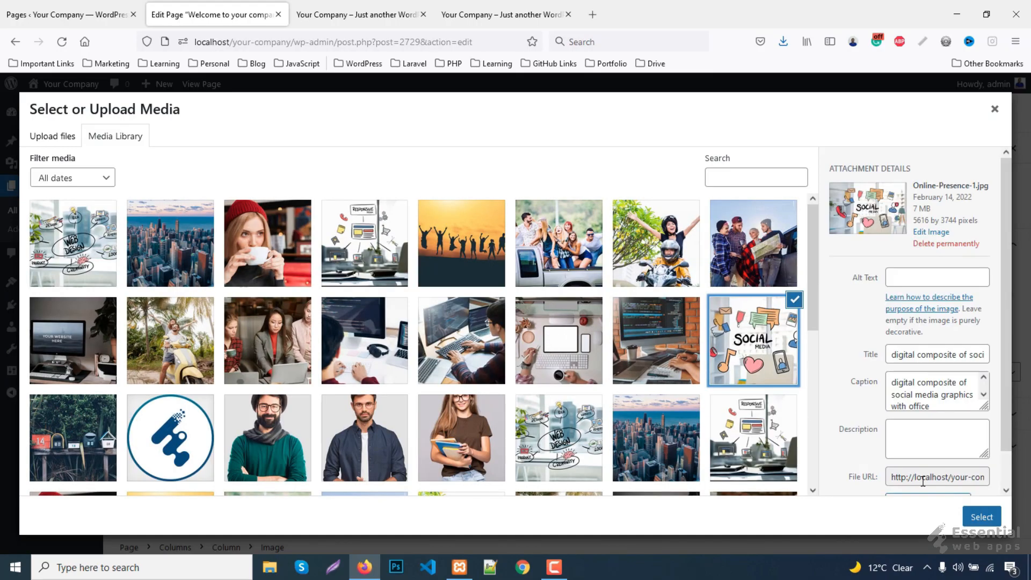
{"action": "left_click", "coordinate": [981, 516]}
- Add a 'Social Media' heading, copied from the live page, above the left column's paragraphs
{"action": "left_click", "coordinate": [527, 6]}
{"action": "left_click_drag", "start_coordinate": [194, 343], "coordinate": [329, 357]}
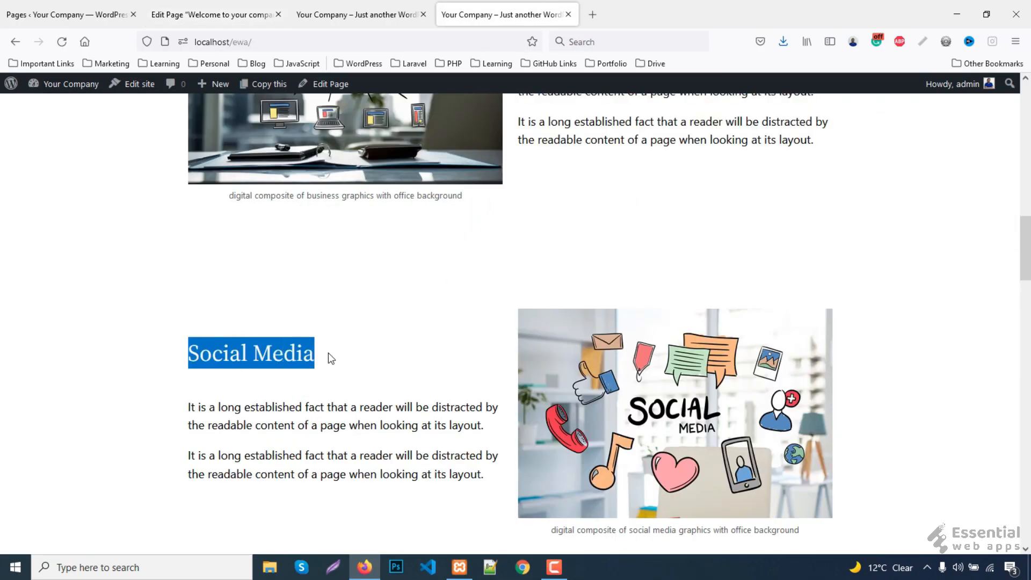
{"action": "key", "text": "ctrl+Page_Up"}
{"action": "key", "text": "ctrl+Page_Up"}
{"action": "left_click", "coordinate": [313, 342]}
{"action": "left_click", "coordinate": [308, 147]}
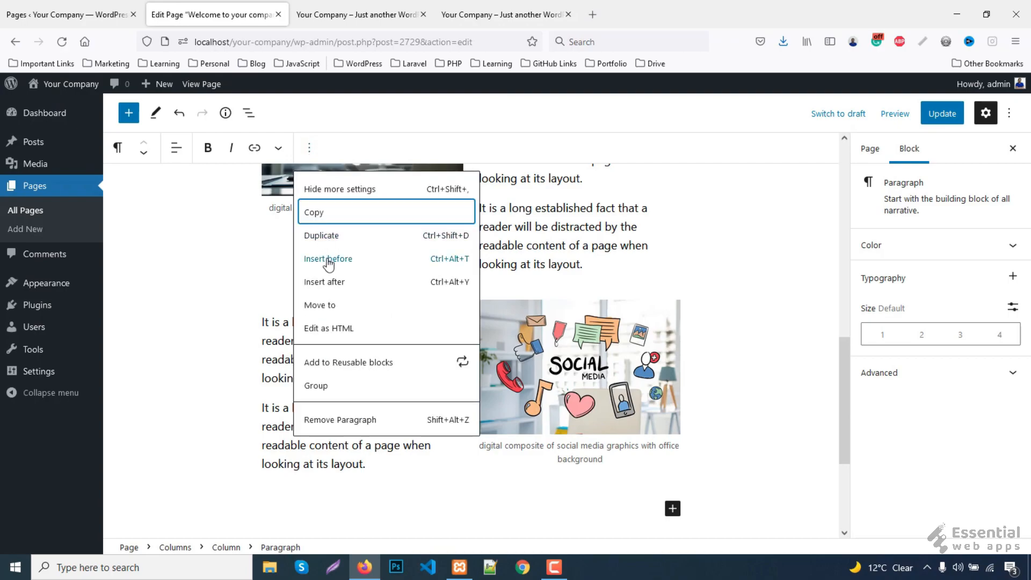
{"action": "left_click", "coordinate": [331, 262]}
{"action": "left_click", "coordinate": [455, 320]}
{"action": "left_click", "coordinate": [552, 412]}
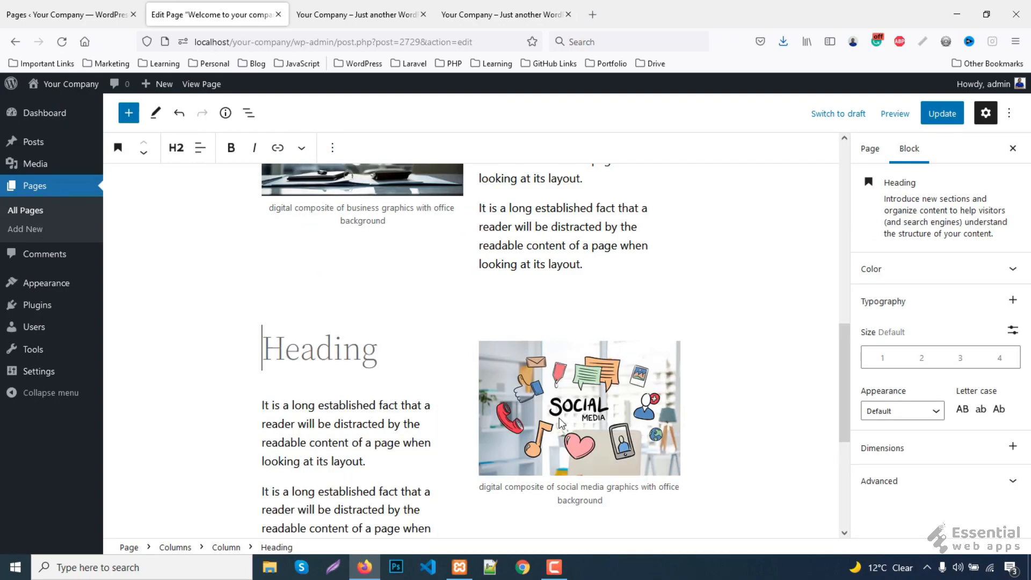
{"action": "key", "text": "ctrl+v"}
- Change the Social Media heading level to H4
{"action": "left_click", "coordinate": [179, 150]}
{"action": "left_click", "coordinate": [178, 258]}
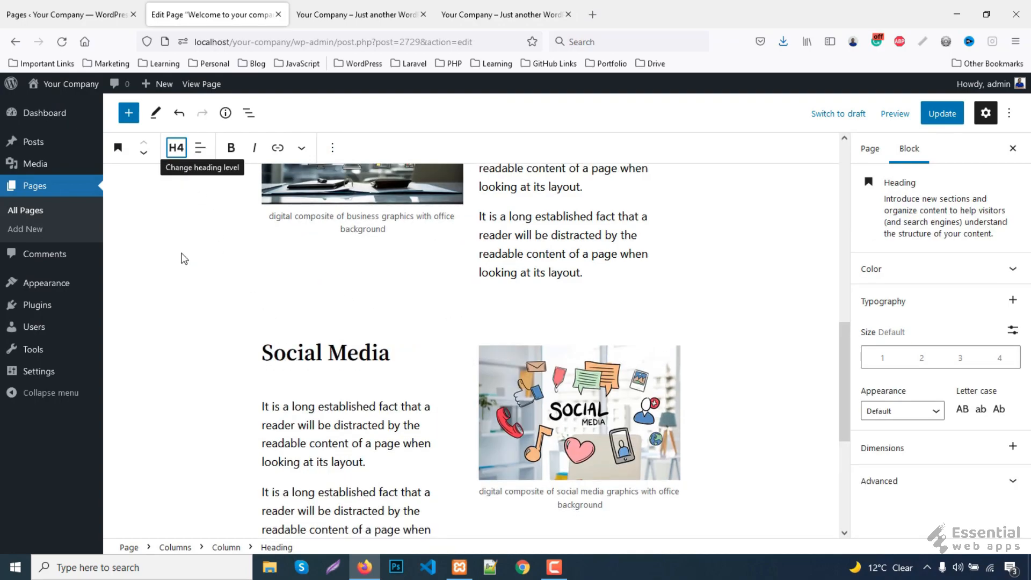
{"action": "scroll", "coordinate": [521, 318], "scroll_direction": "down", "scroll_amount": 5}
{"action": "left_click", "coordinate": [673, 330]}
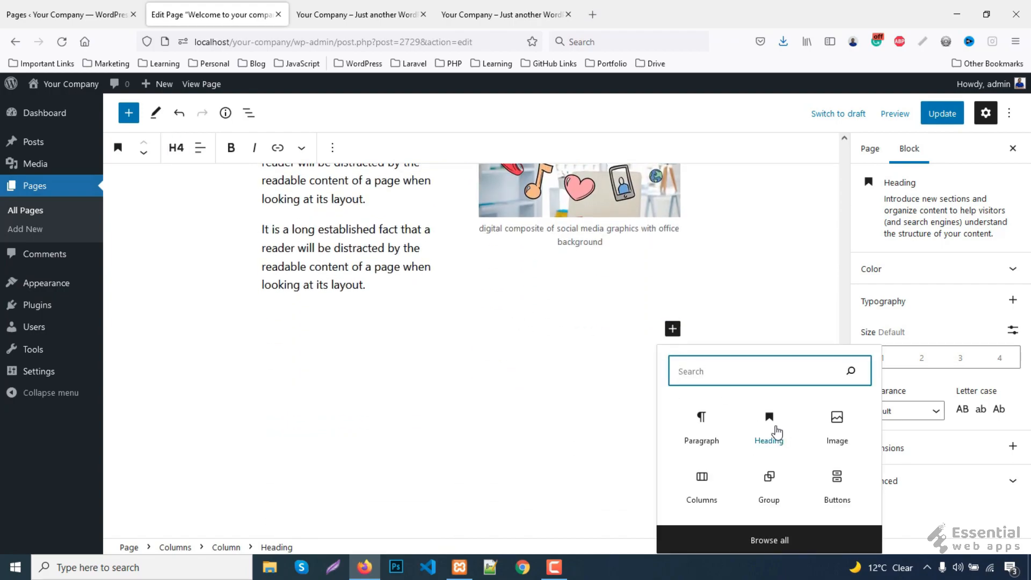
- Add a 50/50 columns row with the web design image from the Media Library on the left
{"action": "left_click", "coordinate": [704, 488]}
{"action": "left_click", "coordinate": [358, 371]}
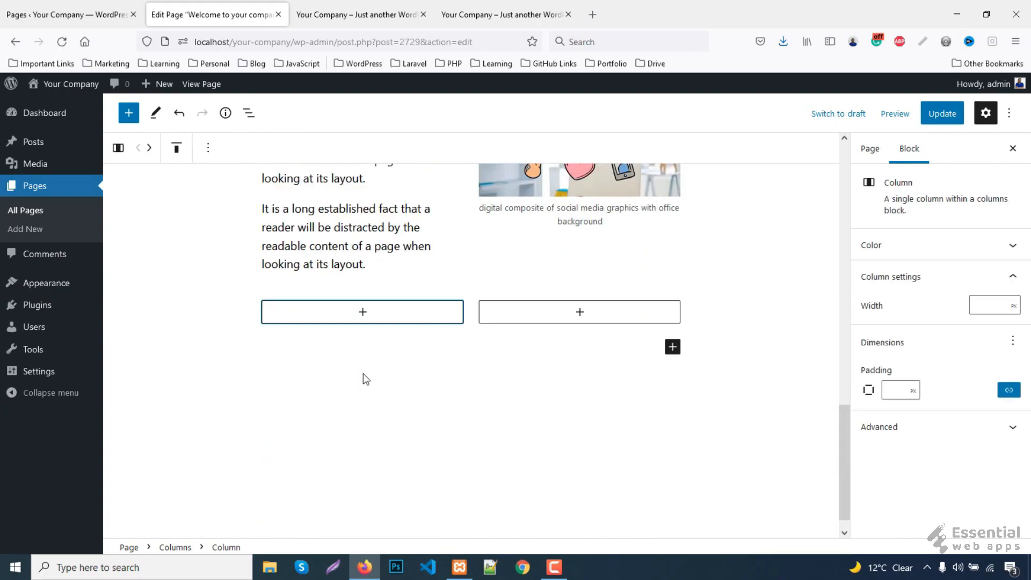
{"action": "left_click", "coordinate": [363, 314]}
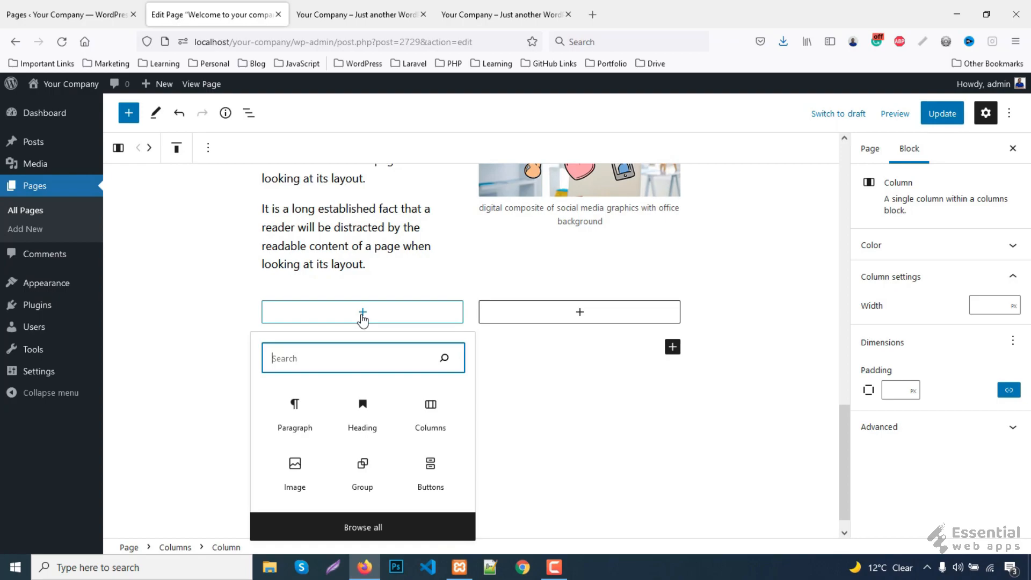
{"action": "left_click", "coordinate": [292, 475]}
{"action": "left_click", "coordinate": [303, 380]}
{"action": "scroll", "coordinate": [222, 324], "scroll_direction": "down", "scroll_amount": 2}
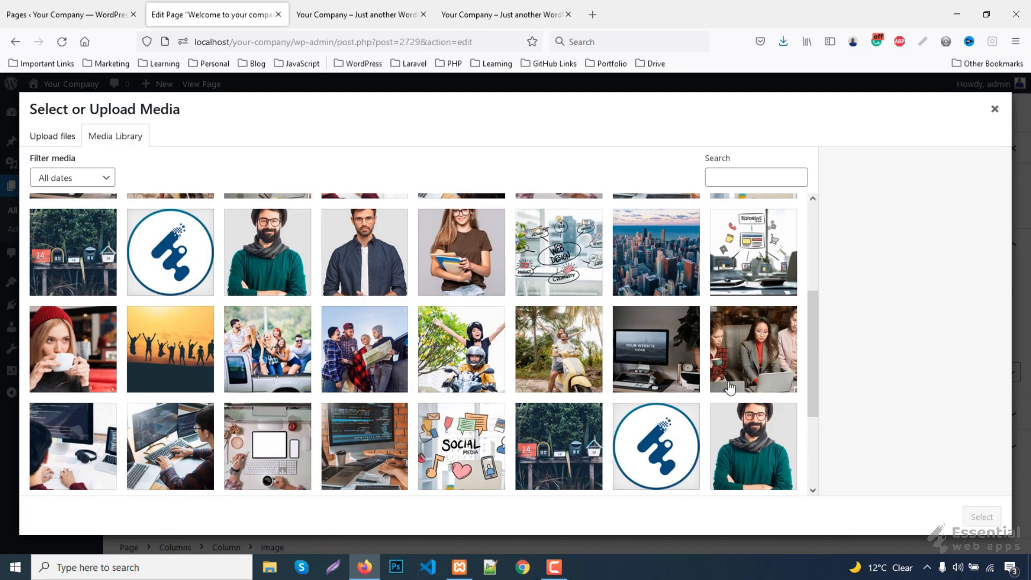
{"action": "left_click", "coordinate": [577, 262]}
{"action": "left_click", "coordinate": [978, 516]}
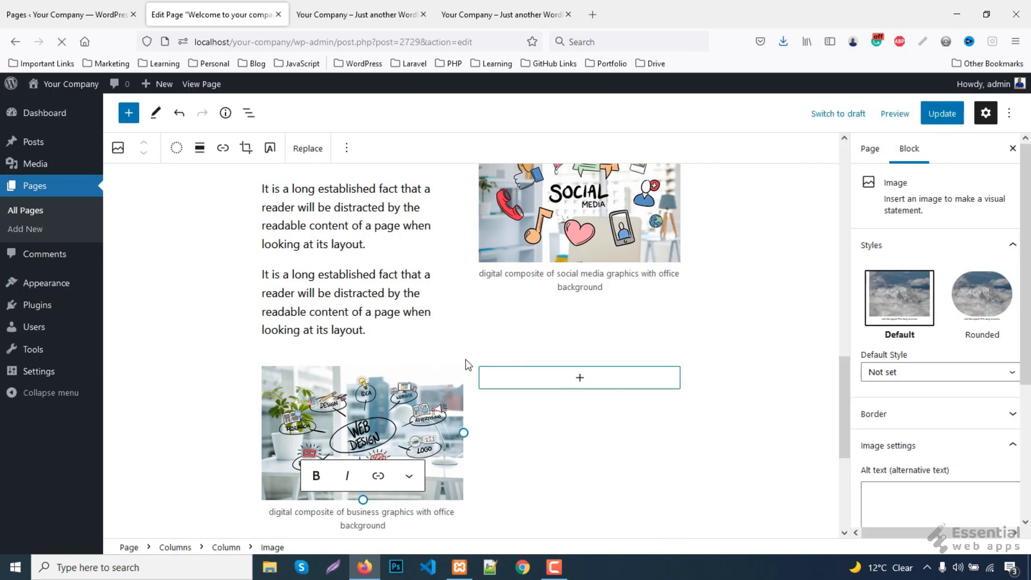
- Vertically centre the content of the new columns row
{"action": "left_click", "coordinate": [466, 365]}
{"action": "left_click", "coordinate": [463, 355]}
{"action": "left_click", "coordinate": [470, 358]}
{"action": "left_click", "coordinate": [430, 362]}
{"action": "left_click", "coordinate": [208, 147]}
{"action": "left_click", "coordinate": [239, 209]}
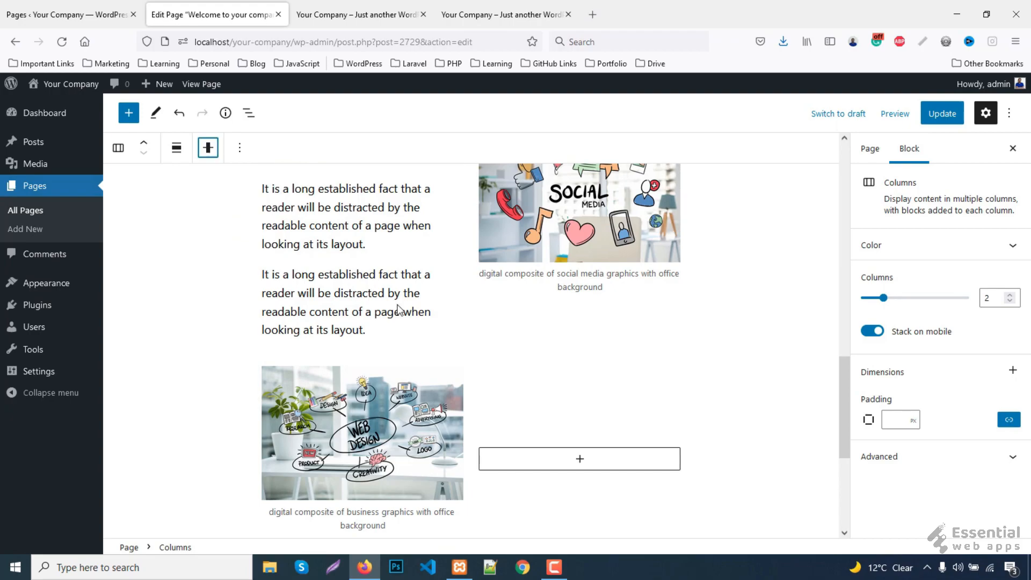
- Add a level-4 'Web Design' heading in the right column
{"action": "left_click", "coordinate": [593, 460]}
{"action": "left_click", "coordinate": [577, 324]}
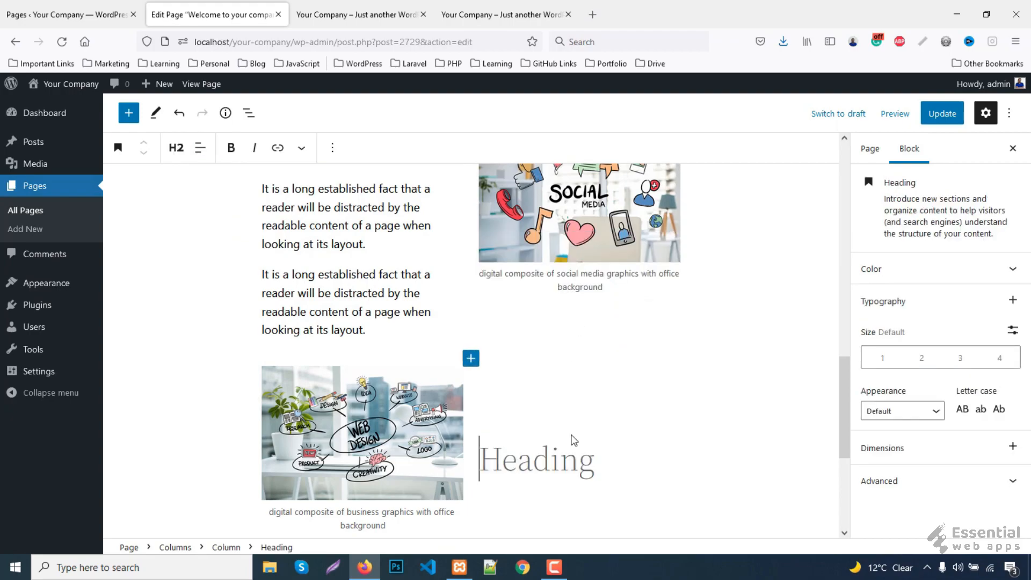
{"action": "type", "text": "We"}
{"action": "scroll", "coordinate": [573, 439], "scroll_direction": "up", "scroll_amount": 2}
{"action": "type", "text": "b design"}
{"action": "scroll", "coordinate": [569, 456], "scroll_direction": "down", "scroll_amount": 2}
{"action": "left_click_drag", "start_coordinate": [547, 450], "coordinate": [567, 450]}
{"action": "type", "text": "D"}
{"action": "left_click", "coordinate": [175, 157]}
{"action": "left_click", "coordinate": [176, 255]}
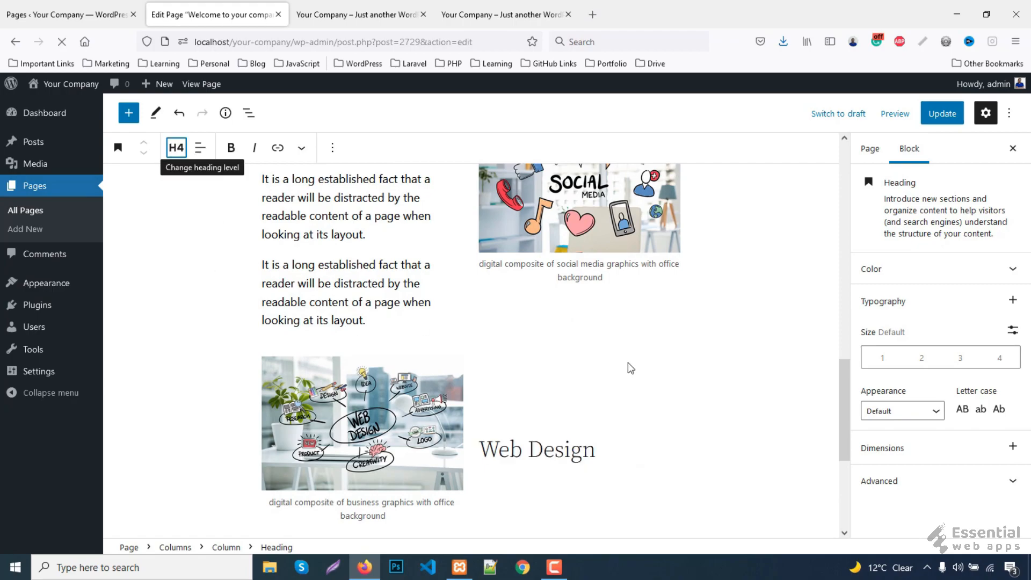
- Remove bold from the Responsive Design heading and copy its first sample paragraph
{"action": "scroll", "coordinate": [621, 364], "scroll_direction": "down", "scroll_amount": 5}
{"action": "left_click_drag", "start_coordinate": [390, 322], "coordinate": [263, 322]}
{"action": "scroll", "coordinate": [375, 269], "scroll_direction": "up", "scroll_amount": 3}
{"action": "left_click_drag", "start_coordinate": [667, 245], "coordinate": [479, 245]}
{"action": "left_click", "coordinate": [230, 151]}
{"action": "left_click", "coordinate": [563, 247]}
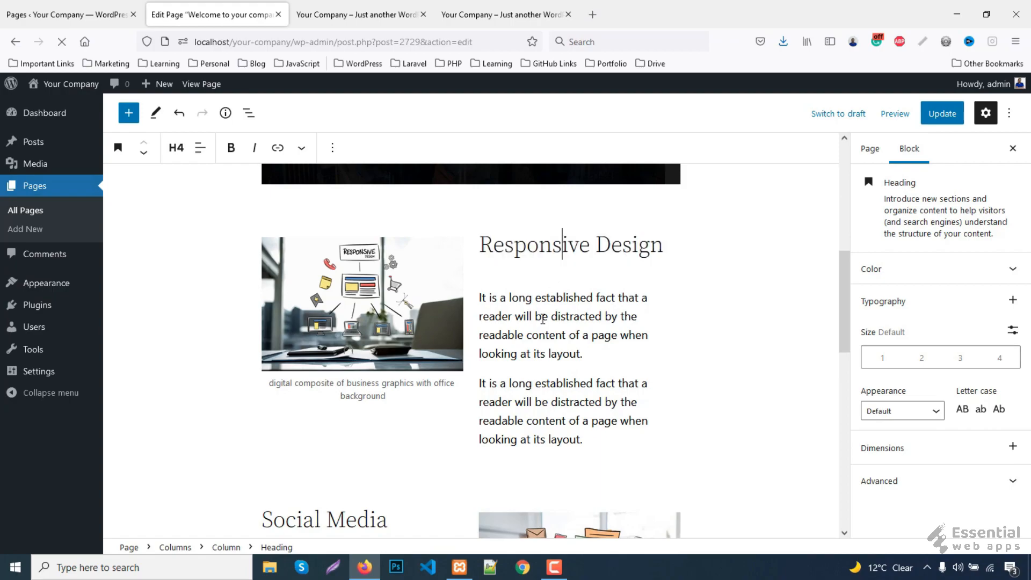
{"action": "left_click", "coordinate": [541, 317]}
{"action": "left_click", "coordinate": [309, 149]}
{"action": "left_click", "coordinate": [317, 218]}
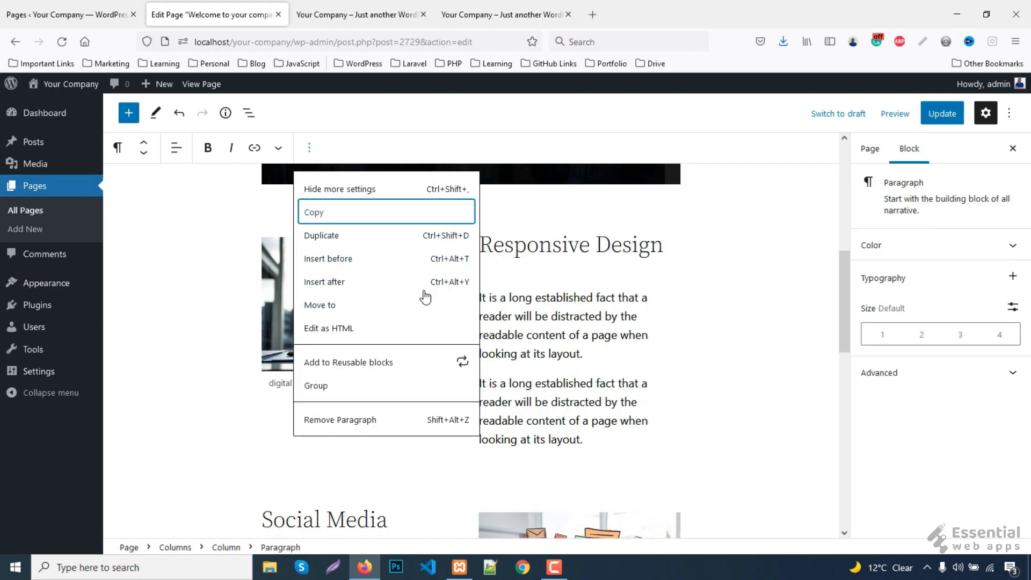
- Paste the sample paragraph under Web Design, duplicate it, and update the page
{"action": "scroll", "coordinate": [537, 322], "scroll_direction": "down", "scroll_amount": 5}
{"action": "scroll", "coordinate": [615, 374], "scroll_direction": "down", "scroll_amount": 5}
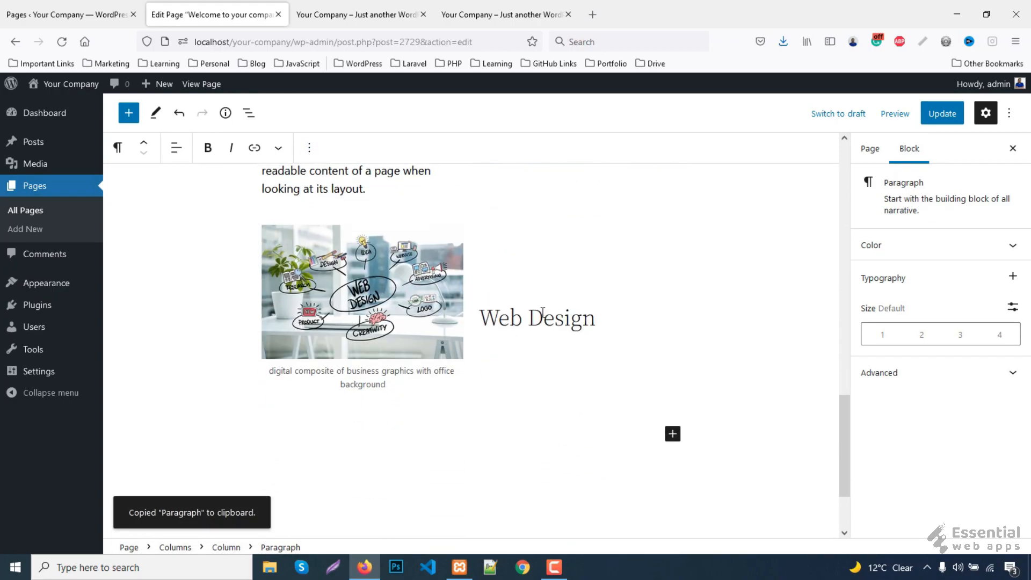
{"action": "left_click", "coordinate": [543, 318]}
{"action": "left_click", "coordinate": [332, 148]}
{"action": "left_click", "coordinate": [365, 283]}
{"action": "right_click", "coordinate": [566, 355]}
{"action": "left_click", "coordinate": [601, 219]}
{"action": "left_click", "coordinate": [309, 149]}
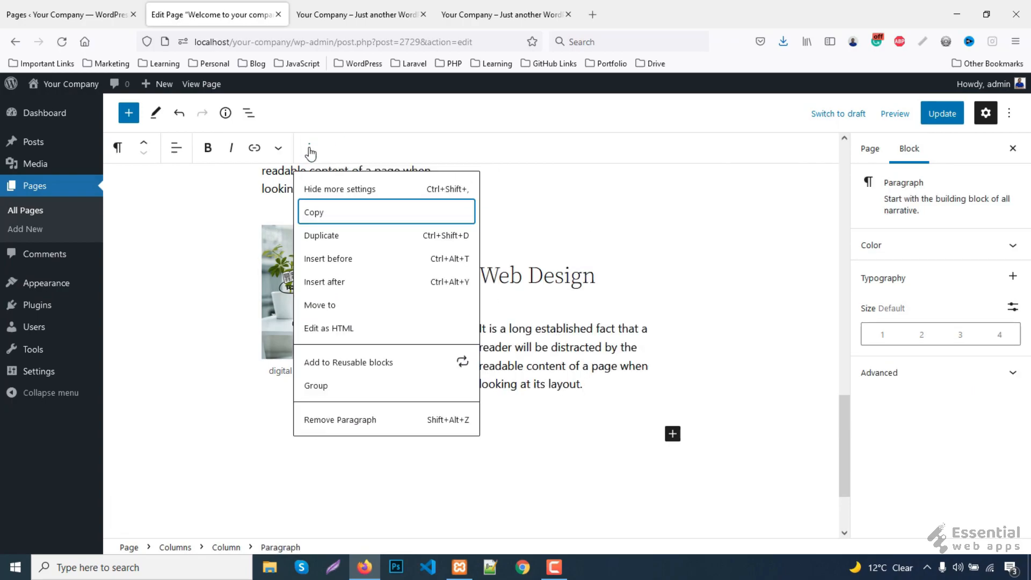
{"action": "left_click", "coordinate": [324, 236]}
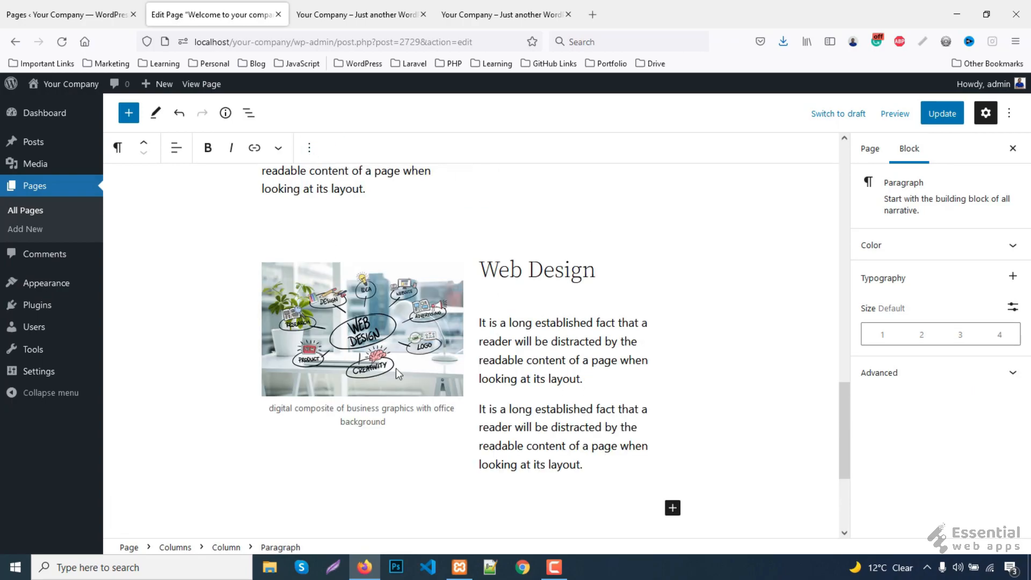
{"action": "left_click", "coordinate": [939, 112]}
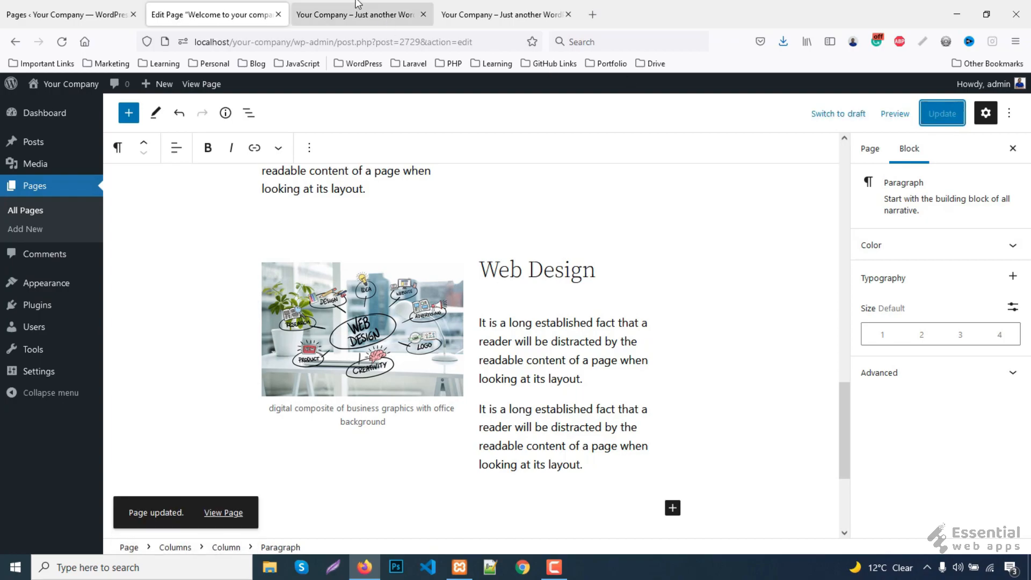
{"action": "left_click", "coordinate": [354, 13]}
- Bold the Responsive Design, Social Media and Web Design headings
{"action": "left_click_drag", "start_coordinate": [666, 245], "coordinate": [475, 242]}
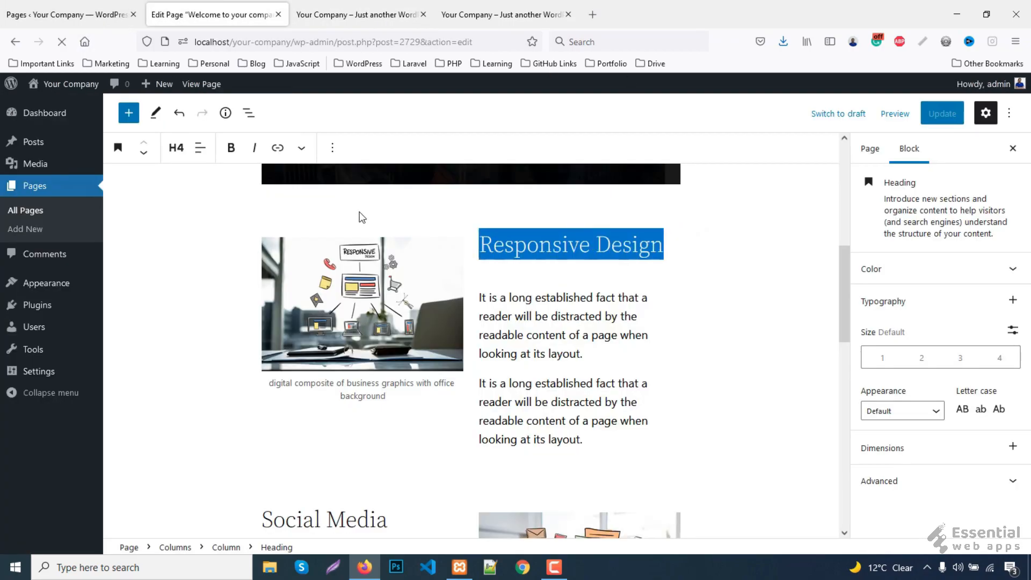
{"action": "left_click", "coordinate": [239, 152]}
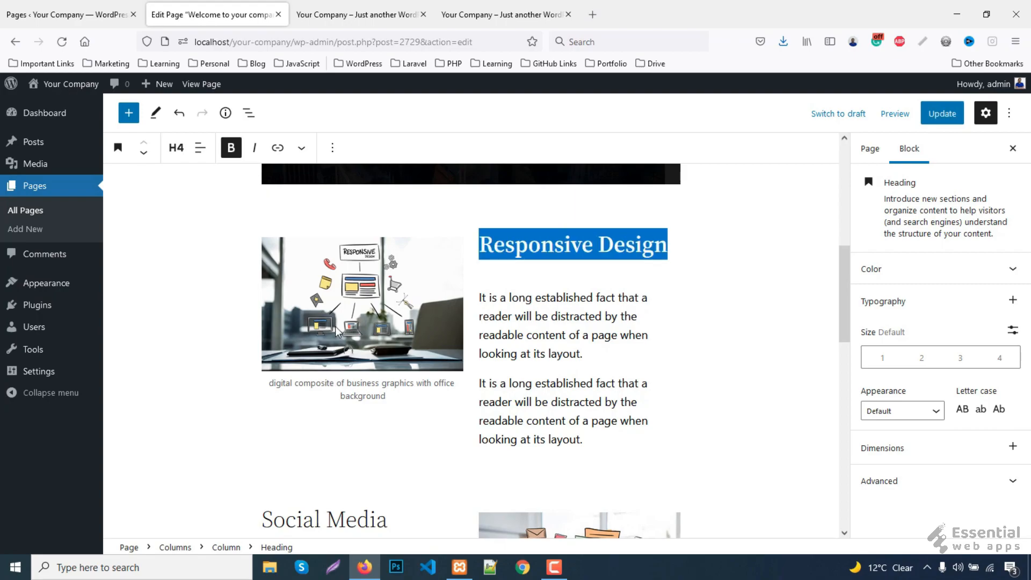
{"action": "left_click", "coordinate": [326, 494]}
{"action": "scroll", "coordinate": [331, 379], "scroll_direction": "down", "scroll_amount": 2}
{"action": "left_click_drag", "start_coordinate": [390, 388], "coordinate": [252, 378]}
{"action": "left_click", "coordinate": [232, 150]}
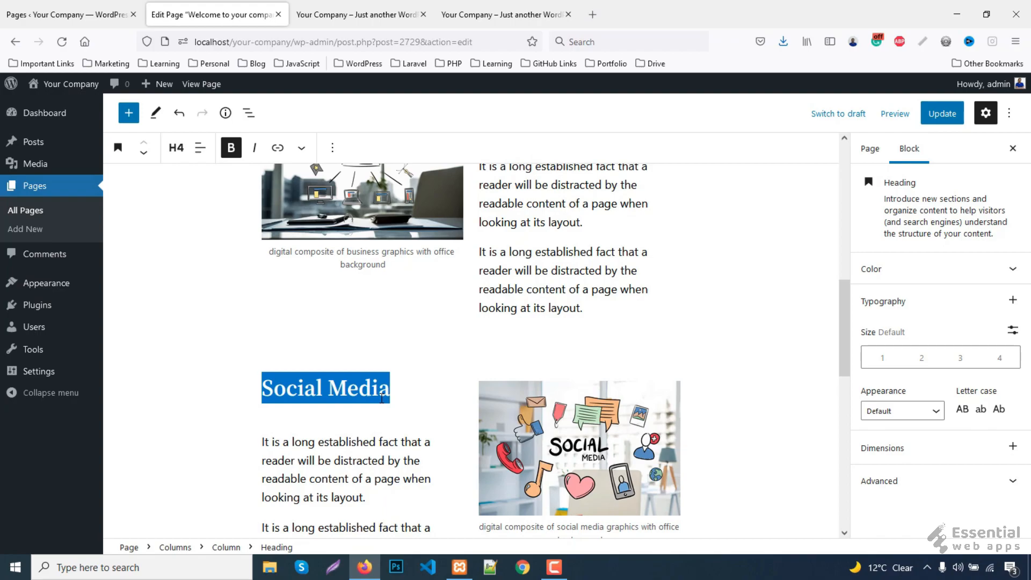
{"action": "scroll", "coordinate": [537, 400], "scroll_direction": "down", "scroll_amount": 4}
{"action": "left_click_drag", "start_coordinate": [595, 401], "coordinate": [439, 341]}
{"action": "left_click", "coordinate": [235, 152]}
- Update the page and review the result on the live site tabs
{"action": "left_click", "coordinate": [942, 114]}
{"action": "left_click", "coordinate": [322, 11]}
{"action": "left_click", "coordinate": [63, 41]}
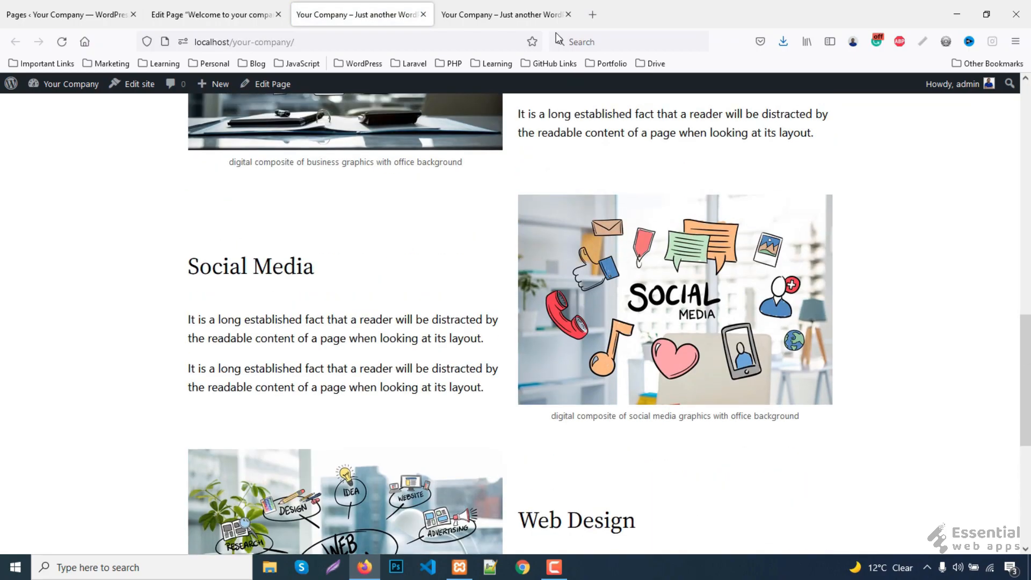
{"action": "left_click", "coordinate": [529, 15]}
{"action": "scroll", "coordinate": [655, 372], "scroll_direction": "up", "scroll_amount": 5}
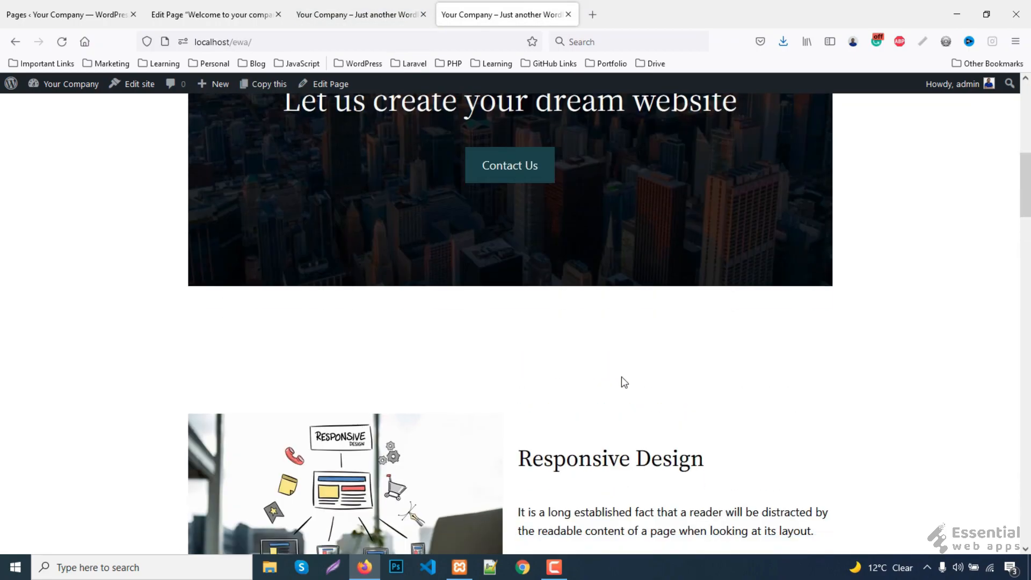
{"action": "scroll", "coordinate": [460, 275], "scroll_direction": "down", "scroll_amount": 1}
{"action": "left_click", "coordinate": [359, 14]}
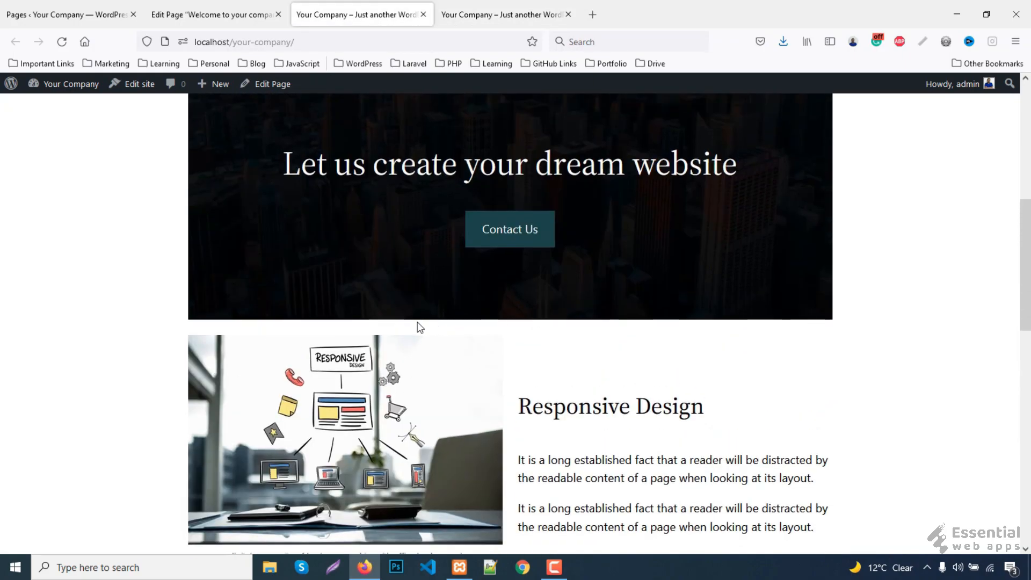
- Back in the editor, select the city Cover block and open its options
{"action": "left_click", "coordinate": [234, 6]}
{"action": "scroll", "coordinate": [501, 333], "scroll_direction": "up", "scroll_amount": 10}
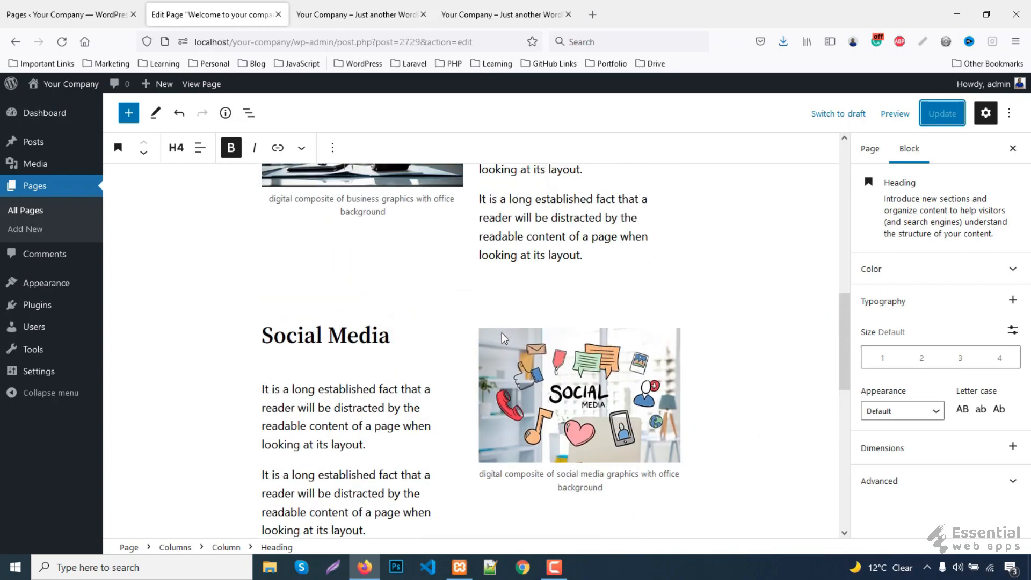
{"action": "scroll", "coordinate": [502, 333], "scroll_direction": "up", "scroll_amount": 2}
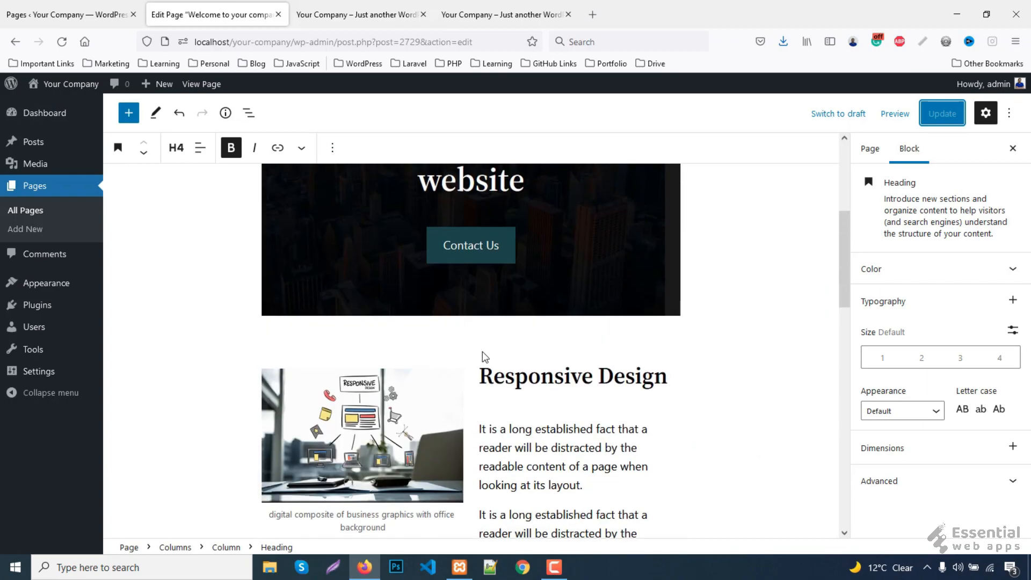
{"action": "left_click", "coordinate": [459, 289]}
{"action": "left_click", "coordinate": [323, 148]}
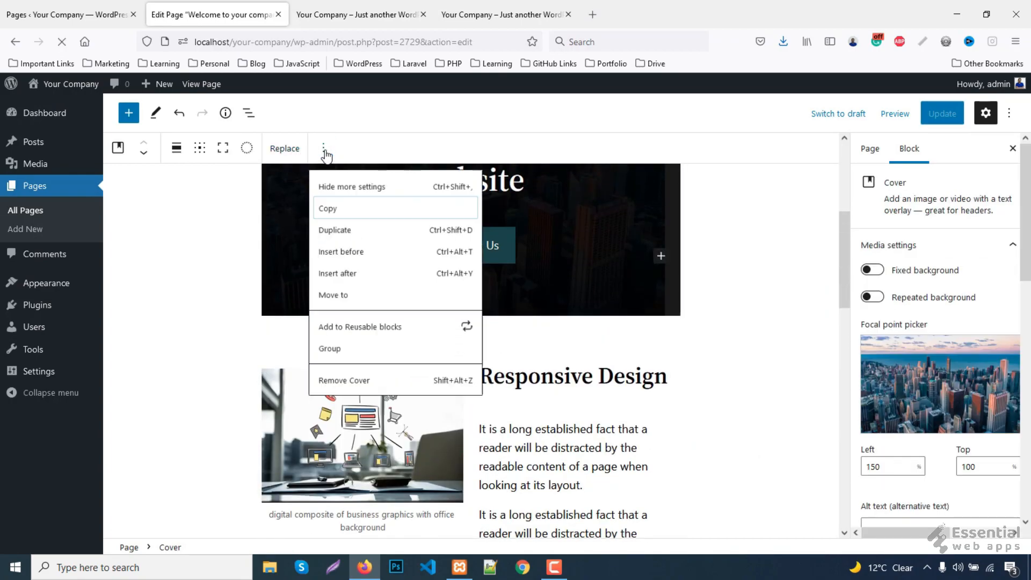
- Insert a Spacer block below the city Cover and start setting its height
{"action": "left_click", "coordinate": [359, 282]}
{"action": "left_click", "coordinate": [672, 339]}
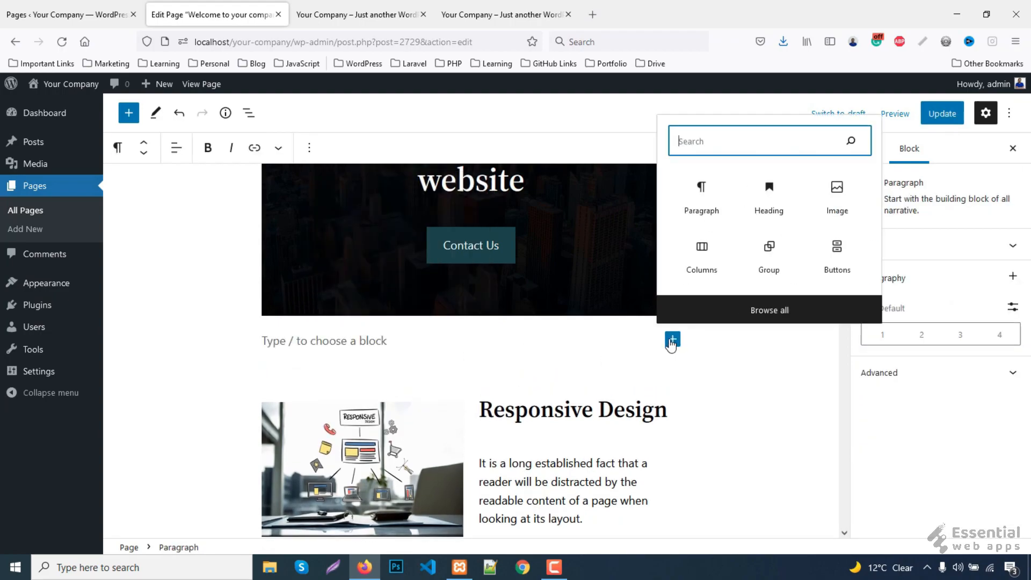
{"action": "type", "text": "spac"}
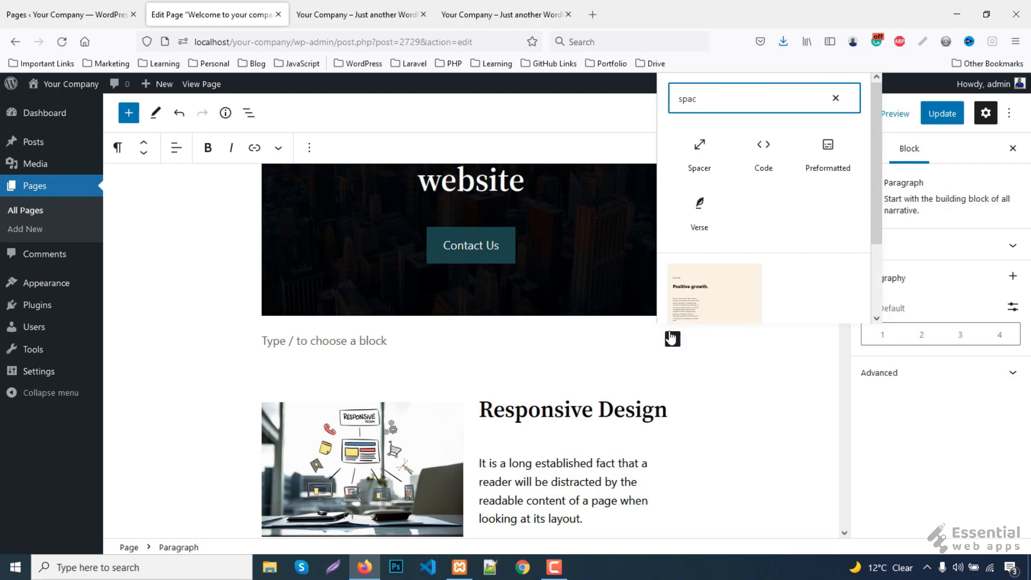
{"action": "left_click", "coordinate": [702, 156]}
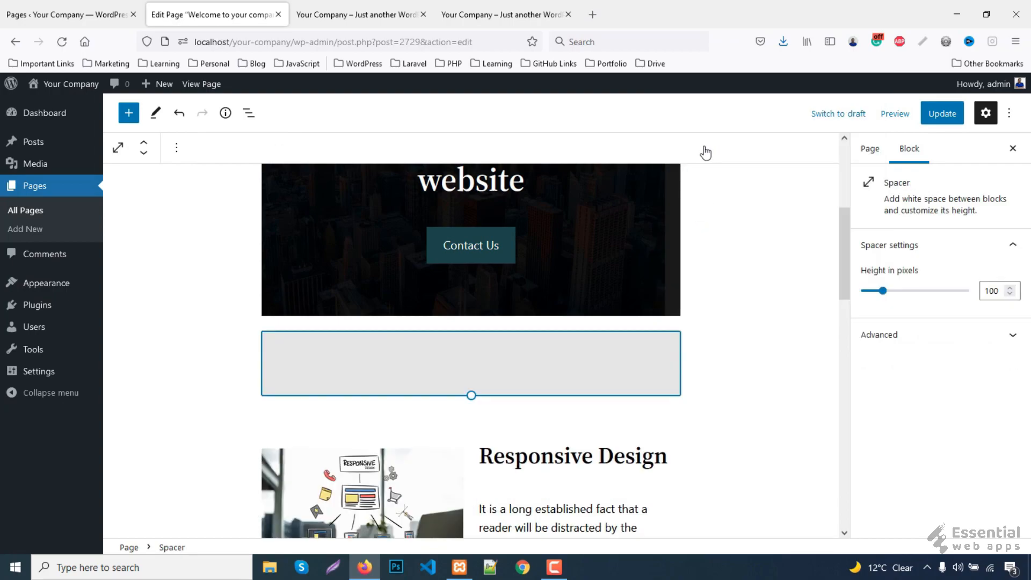
{"action": "left_click", "coordinate": [994, 292]}
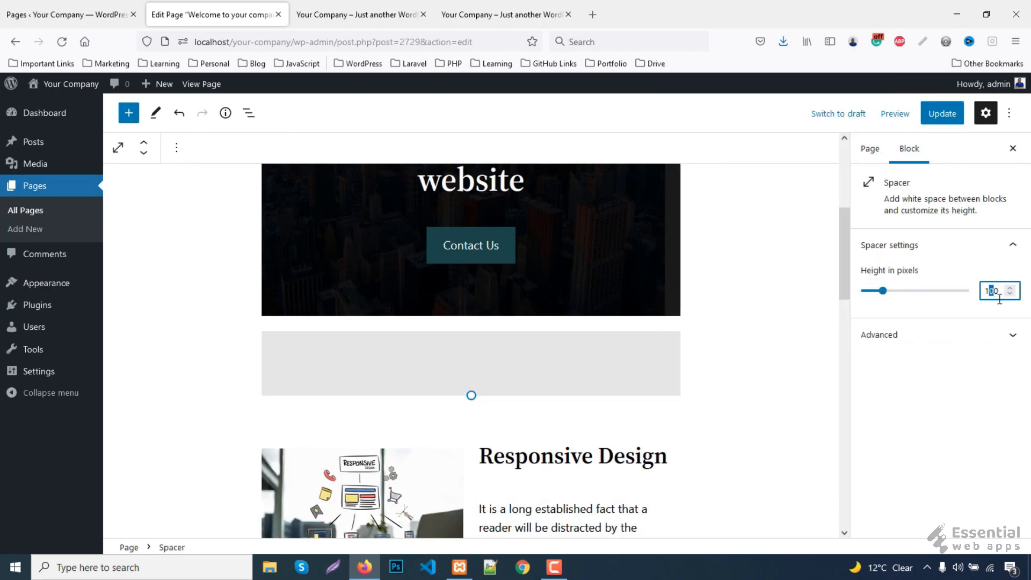
{"action": "type", "text": "5"}
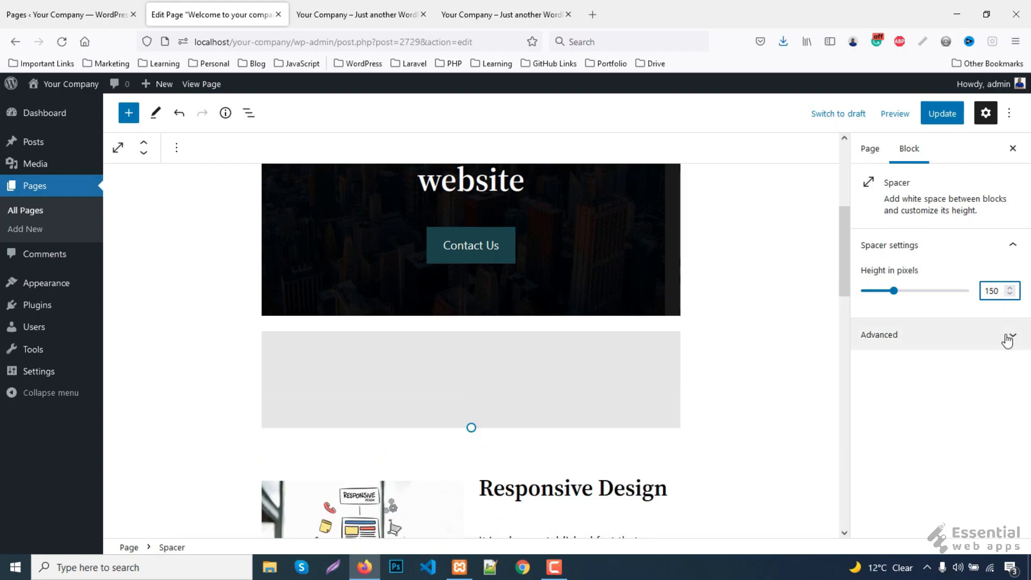
- Duplicate the spacer, move the copy below Responsive Design, and set its height to 100
{"action": "left_click", "coordinate": [502, 14]}
{"action": "scroll", "coordinate": [614, 345], "scroll_direction": "down", "scroll_amount": 3}
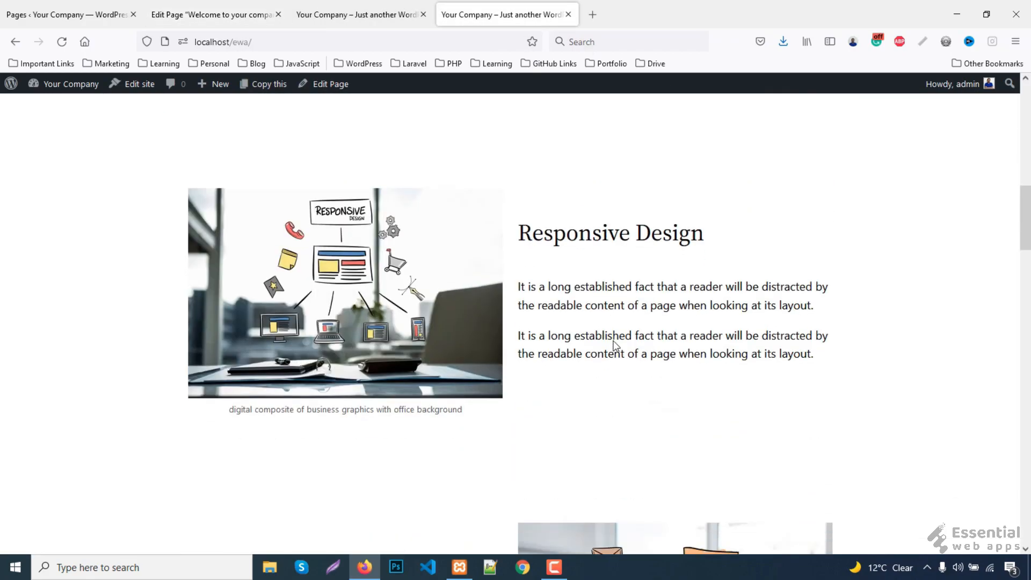
{"action": "scroll", "coordinate": [519, 366], "scroll_direction": "down", "scroll_amount": 3}
{"action": "left_click", "coordinate": [215, 14]}
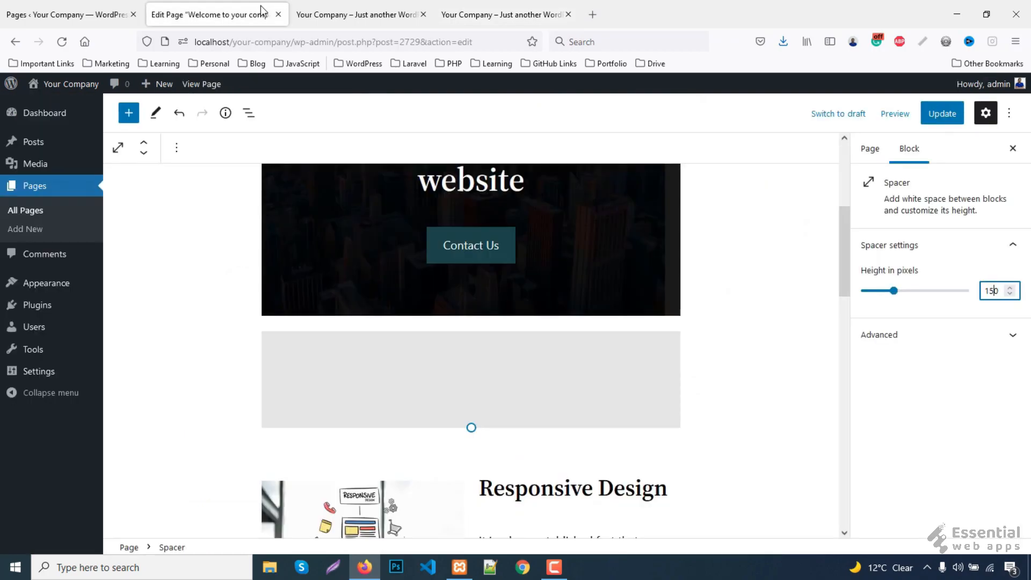
{"action": "scroll", "coordinate": [460, 250], "scroll_direction": "down", "scroll_amount": 5}
{"action": "scroll", "coordinate": [466, 253], "scroll_direction": "up", "scroll_amount": 4}
{"action": "left_click", "coordinate": [445, 324]}
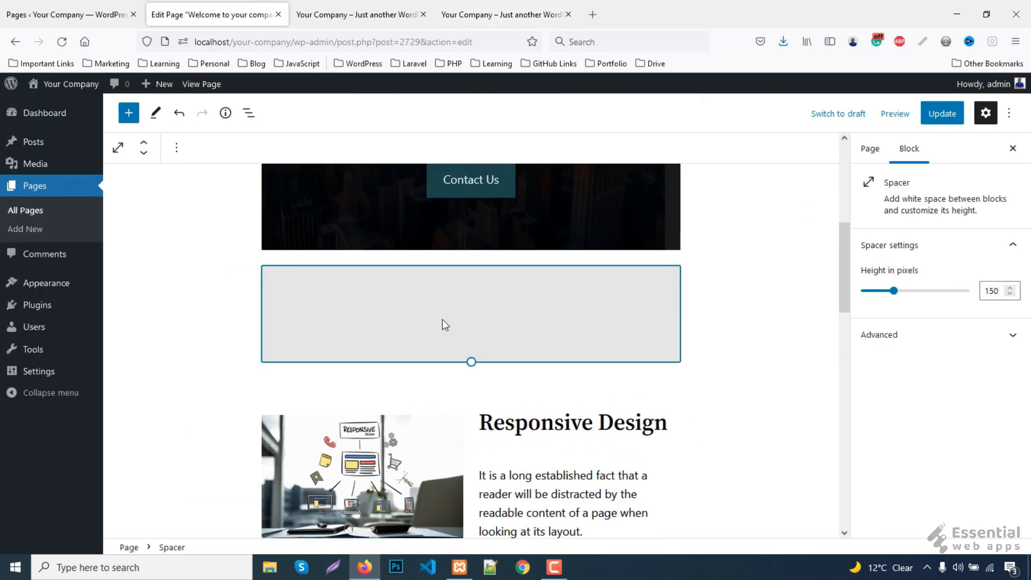
{"action": "left_click", "coordinate": [176, 153]}
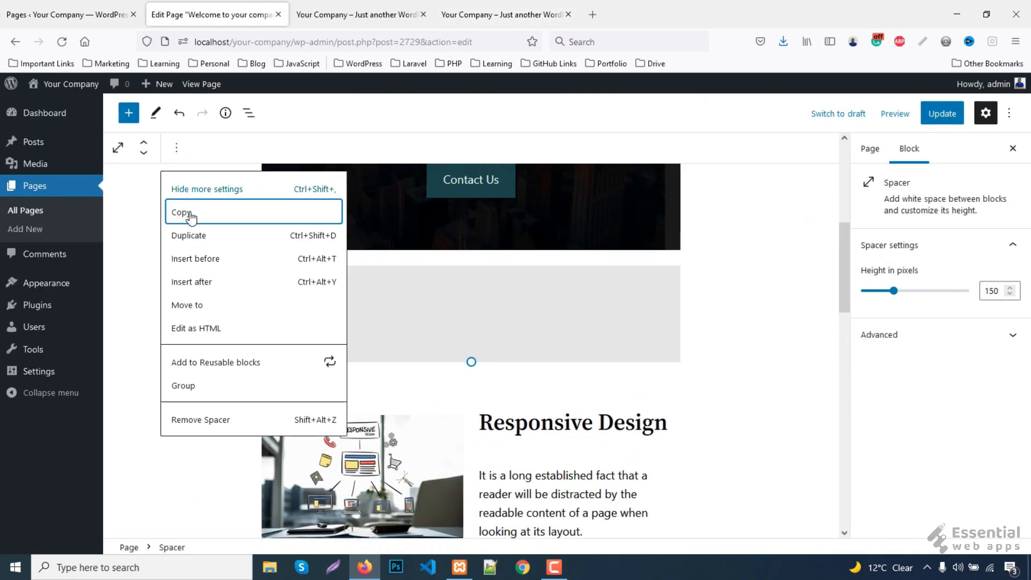
{"action": "left_click", "coordinate": [191, 234]}
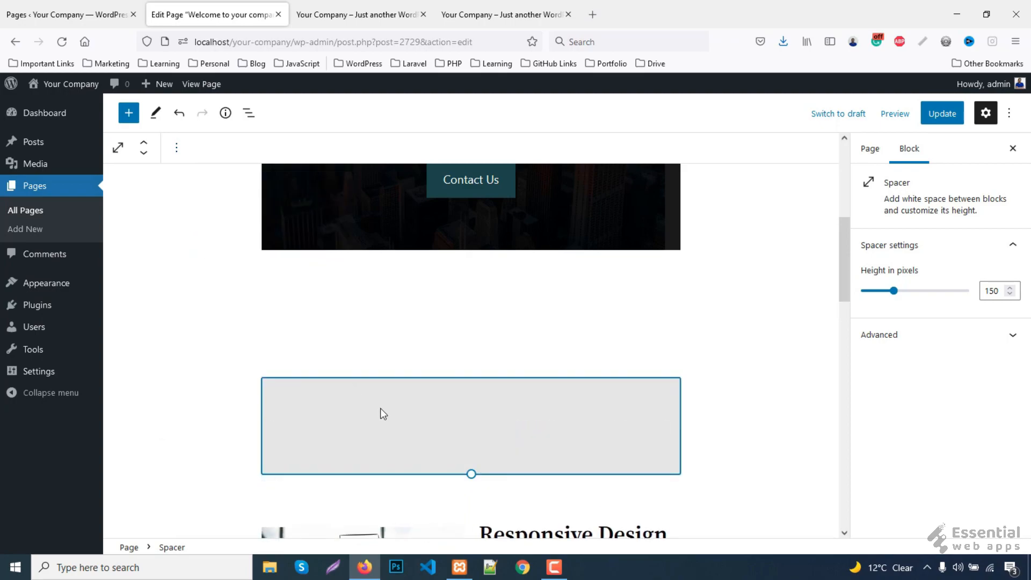
{"action": "left_click", "coordinate": [144, 153]}
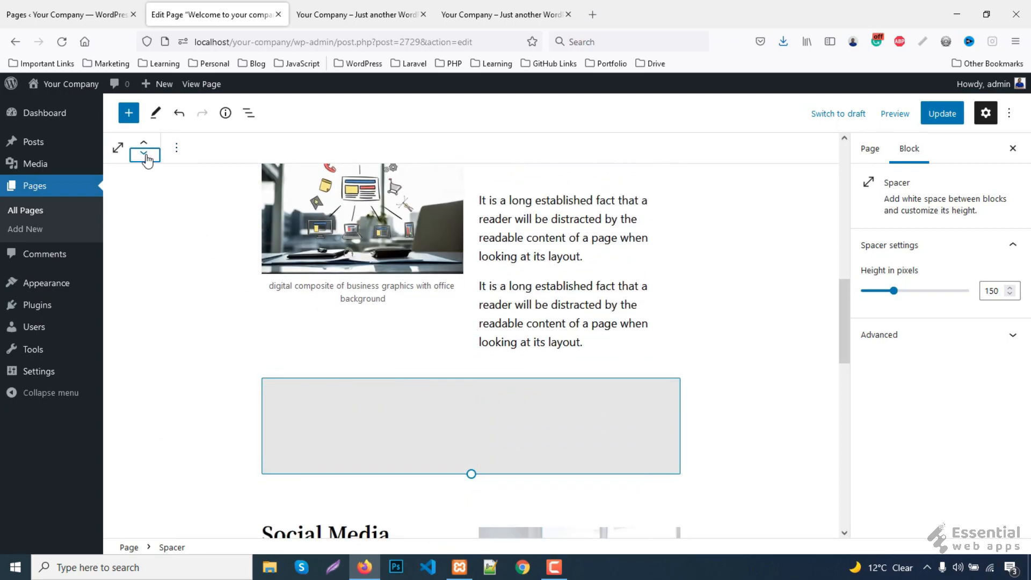
{"action": "double_click", "coordinate": [992, 290]}
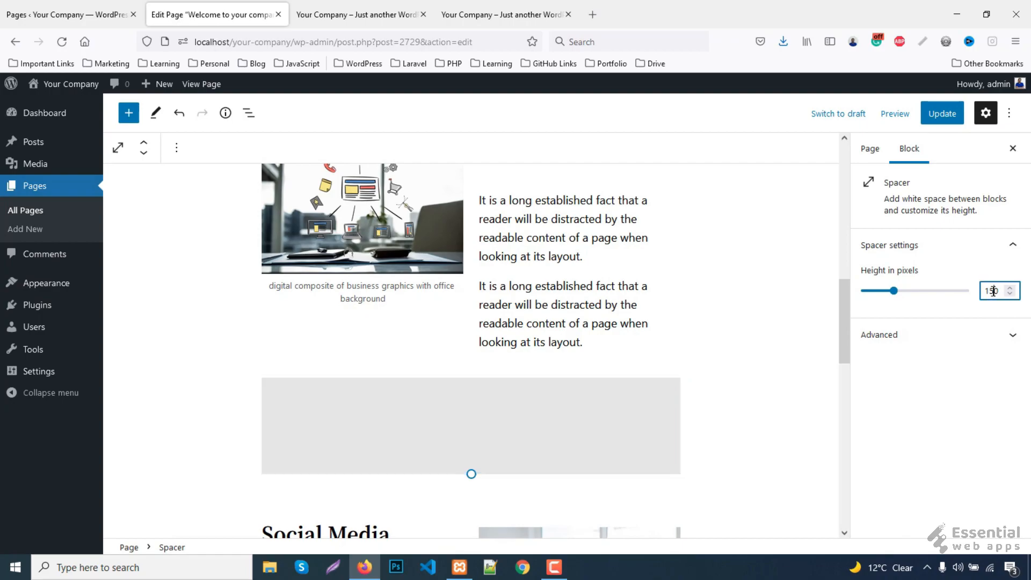
{"action": "type", "text": "100"}
- Duplicate the 100-pixel spacer below the Social Media row and update the page
{"action": "left_click", "coordinate": [177, 147]}
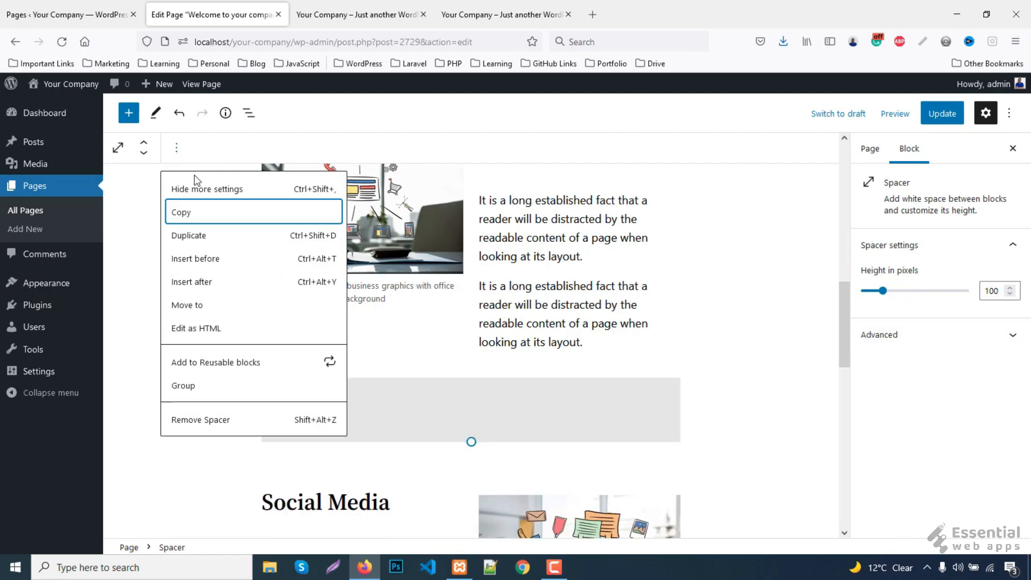
{"action": "left_click", "coordinate": [197, 234]}
{"action": "left_click", "coordinate": [144, 153]}
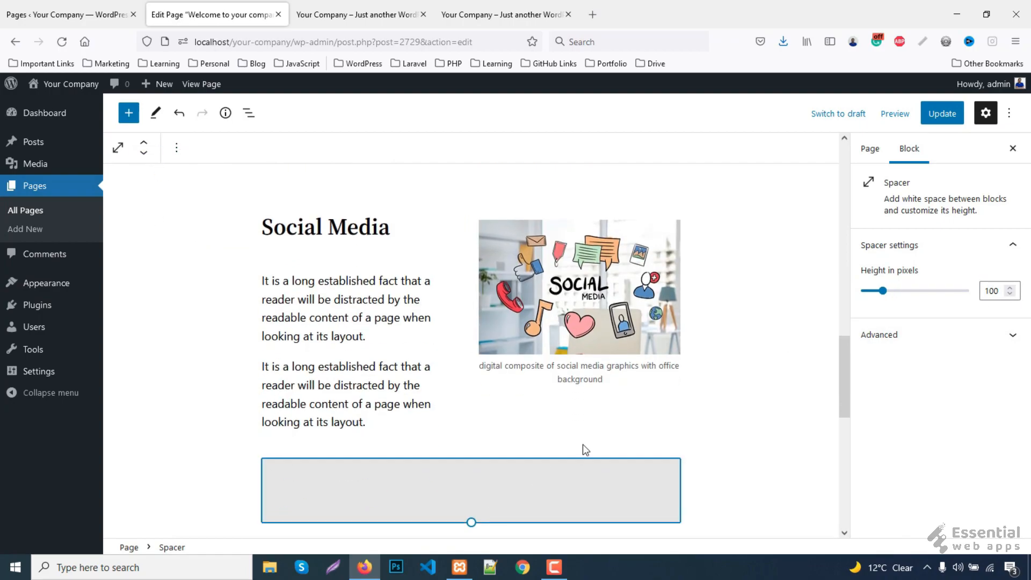
{"action": "scroll", "coordinate": [536, 486], "scroll_direction": "down", "scroll_amount": 3}
{"action": "left_click", "coordinate": [939, 115]}
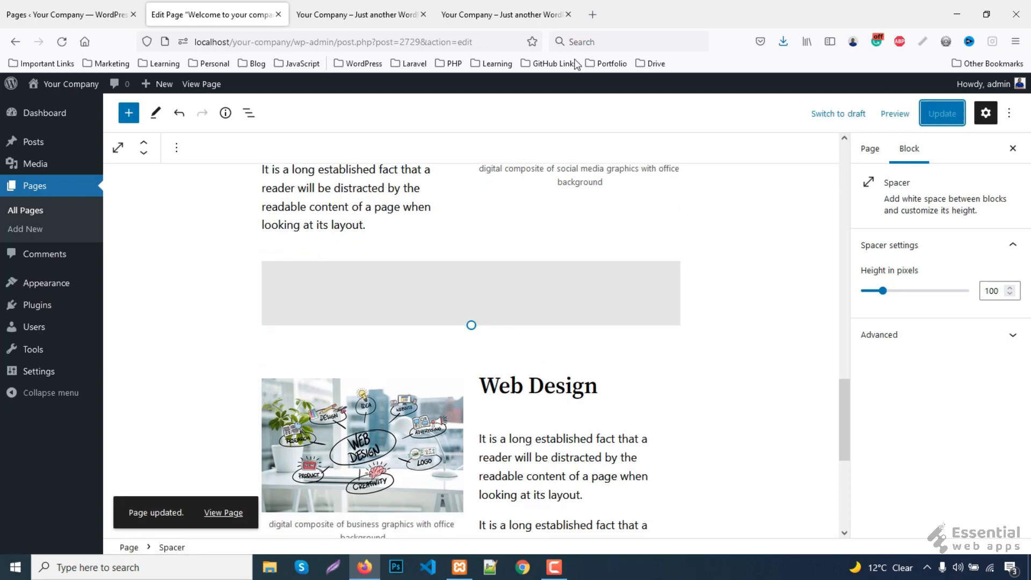
{"action": "left_click", "coordinate": [376, 15]}
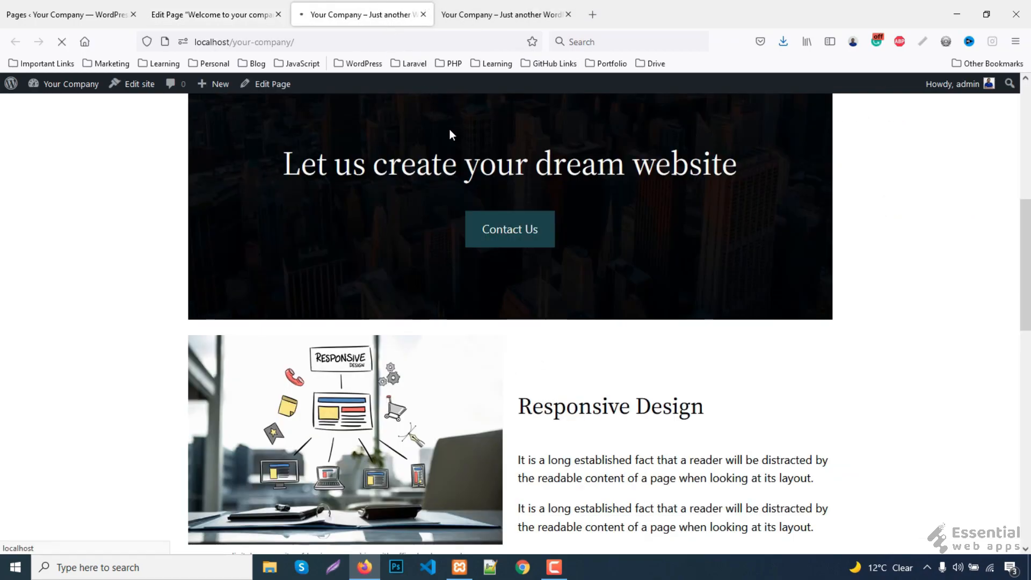
{"action": "scroll", "coordinate": [324, 256], "scroll_direction": "down", "scroll_amount": 2}
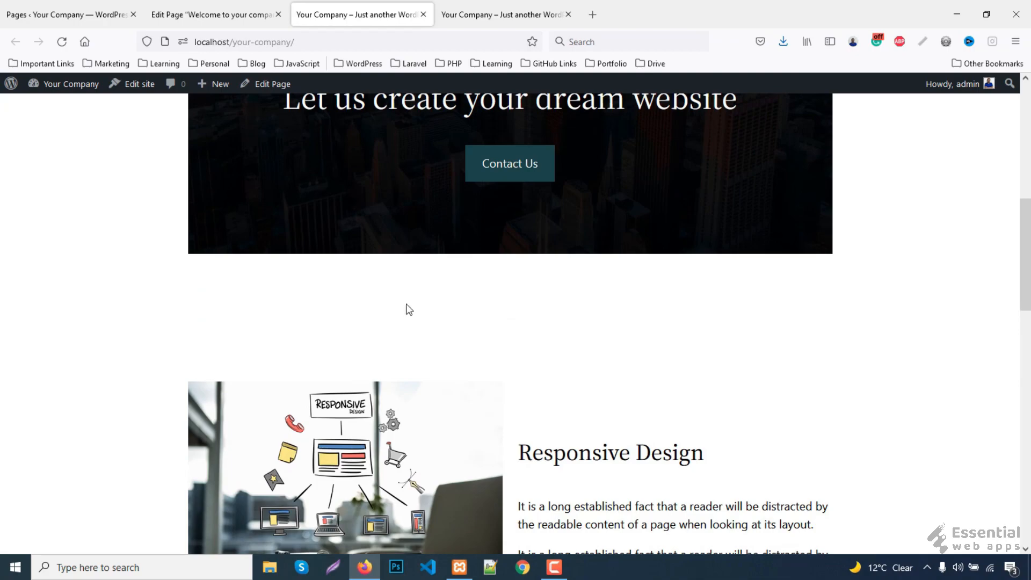
{"action": "scroll", "coordinate": [385, 300], "scroll_direction": "down", "scroll_amount": 5}
{"action": "scroll", "coordinate": [525, 328], "scroll_direction": "down", "scroll_amount": 8}
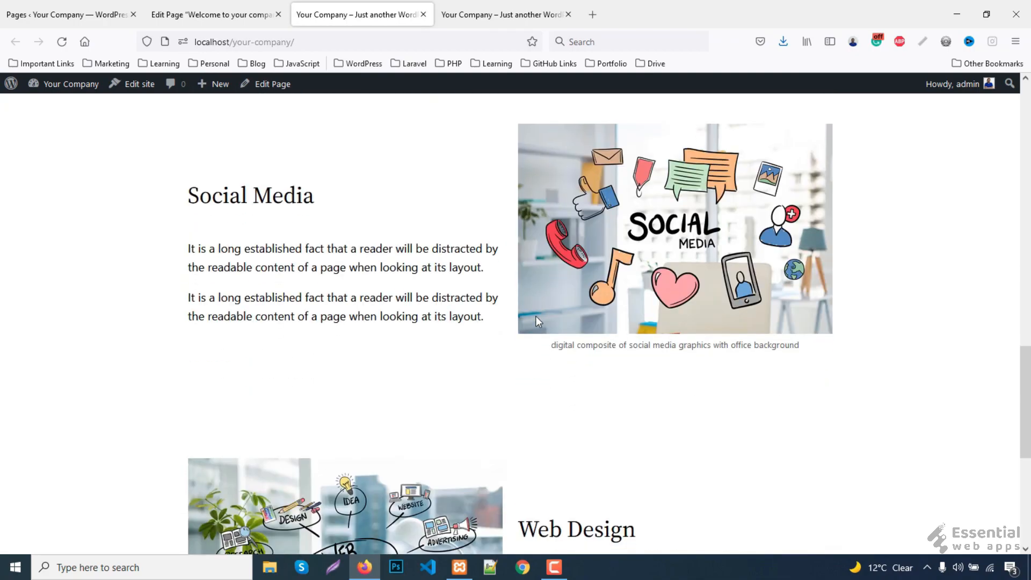
{"action": "scroll", "coordinate": [509, 270], "scroll_direction": "down", "scroll_amount": 2}
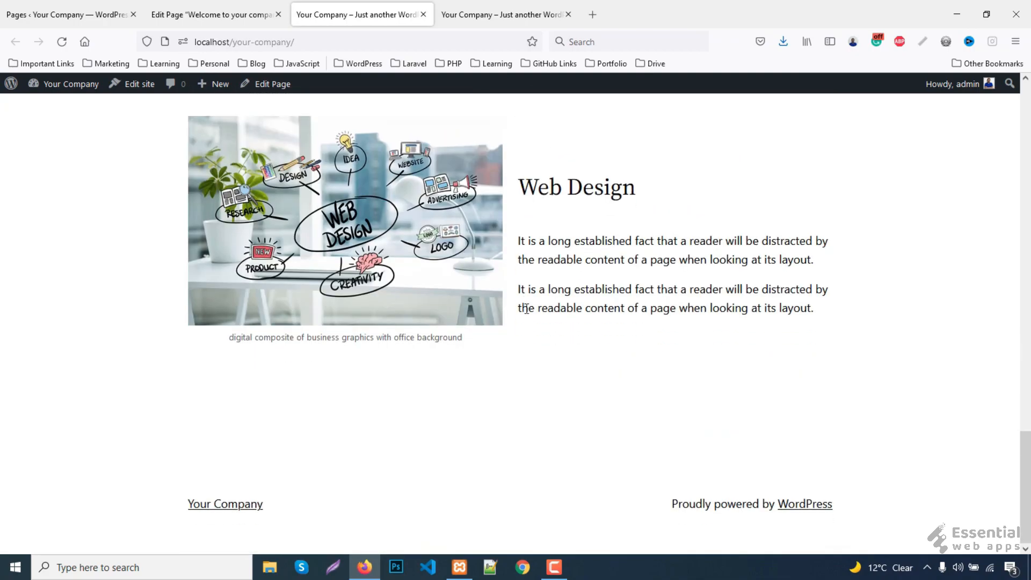
{"action": "left_click", "coordinate": [469, 11]}
{"action": "scroll", "coordinate": [622, 395], "scroll_direction": "down", "scroll_amount": 2}
{"action": "scroll", "coordinate": [622, 394], "scroll_direction": "down", "scroll_amount": 11}
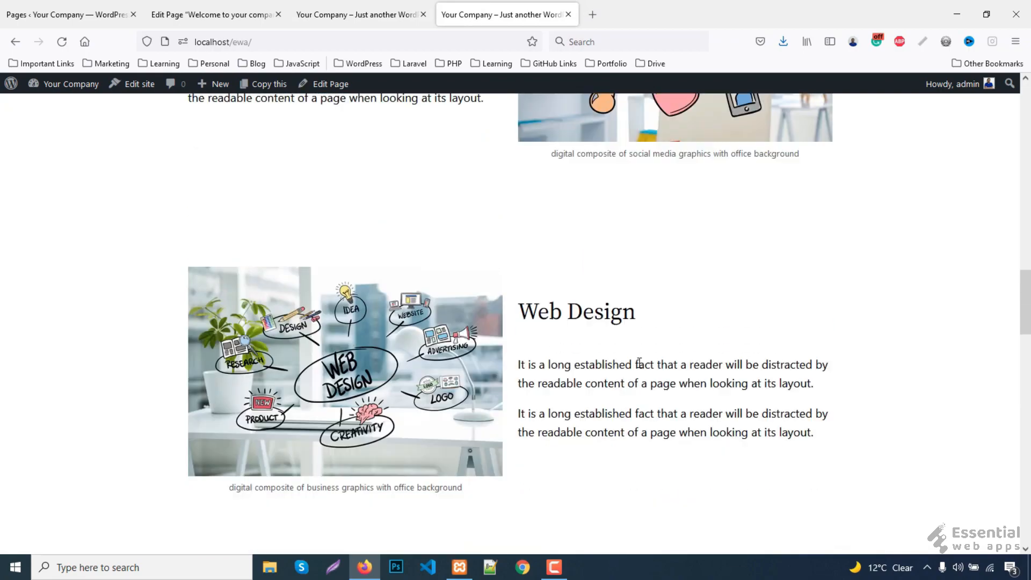
{"action": "triple_click", "coordinate": [379, 285]}
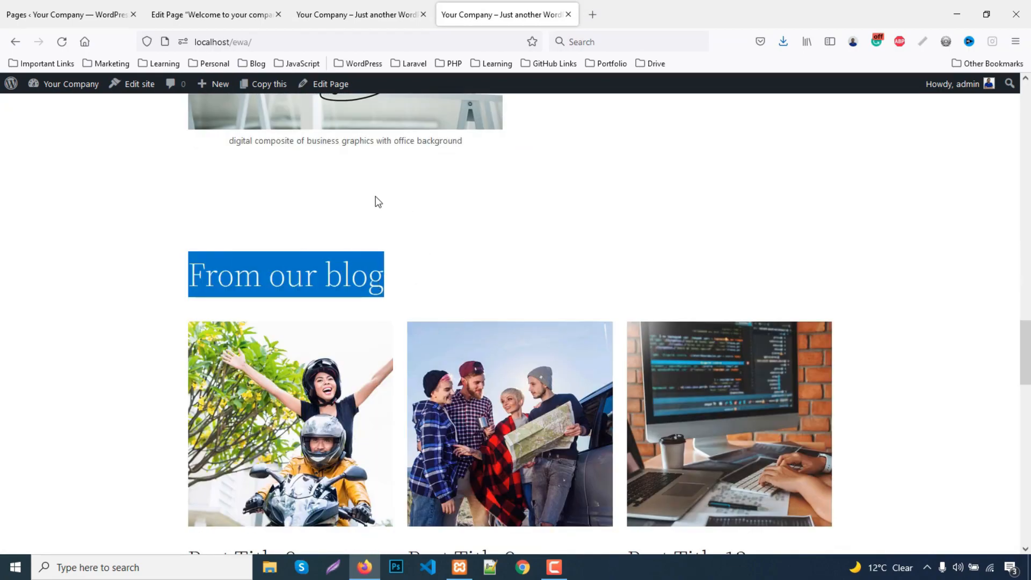
{"action": "left_click", "coordinate": [161, 14]}
{"action": "scroll", "coordinate": [429, 345], "scroll_direction": "down", "scroll_amount": 5}
{"action": "scroll", "coordinate": [429, 345], "scroll_direction": "down", "scroll_amount": 1}
- Add a level-3 'From our blog' heading at the end of the page
{"action": "left_click", "coordinate": [672, 322]}
{"action": "left_click", "coordinate": [768, 423]}
{"action": "scroll", "coordinate": [621, 424], "scroll_direction": "up", "scroll_amount": 1}
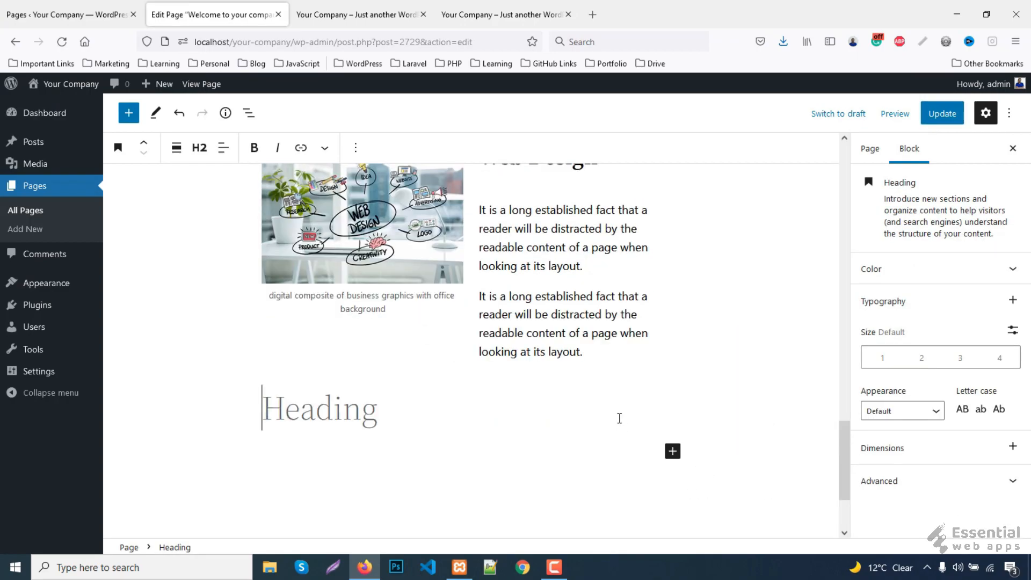
{"action": "type", "text": "From our blog"}
{"action": "key", "text": "ctrl+a"}
{"action": "left_click", "coordinate": [195, 146]}
{"action": "left_click", "coordinate": [207, 236]}
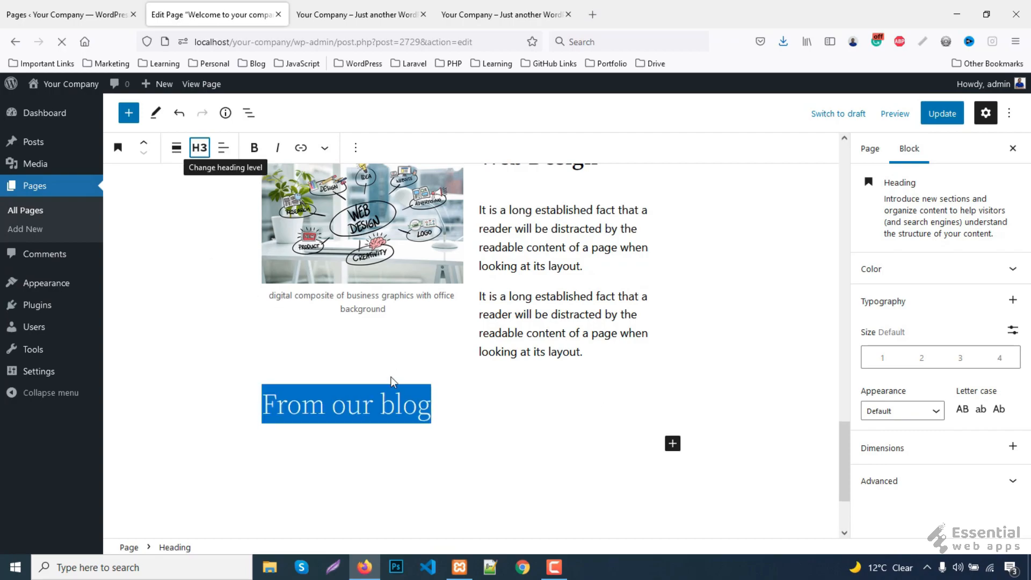
{"action": "left_click", "coordinate": [390, 400]}
- Compare with the reference blog section, then search the inserter for 'que' (Query Loop)
{"action": "left_click", "coordinate": [505, 15]}
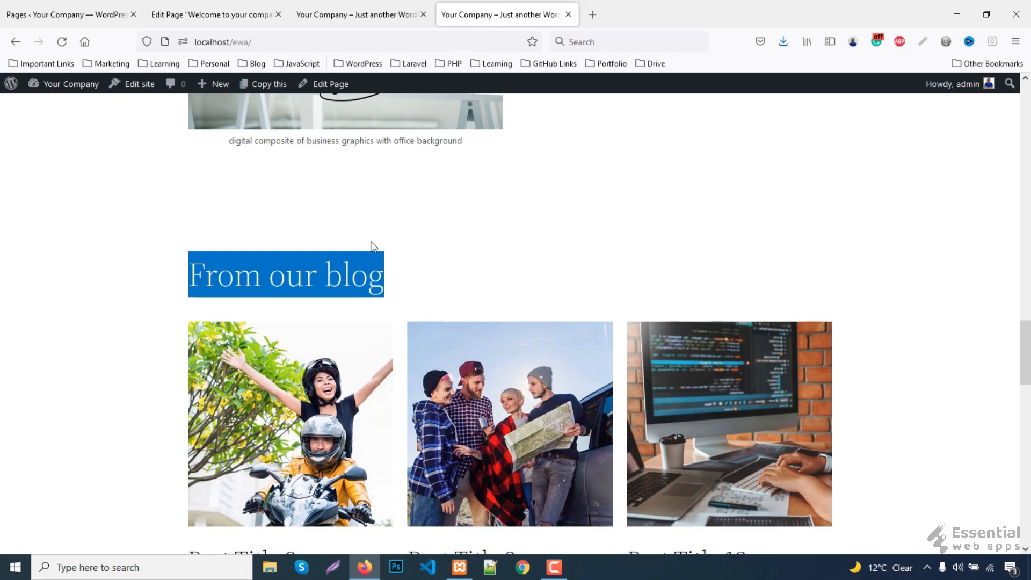
{"action": "scroll", "coordinate": [522, 363], "scroll_direction": "down", "scroll_amount": 3}
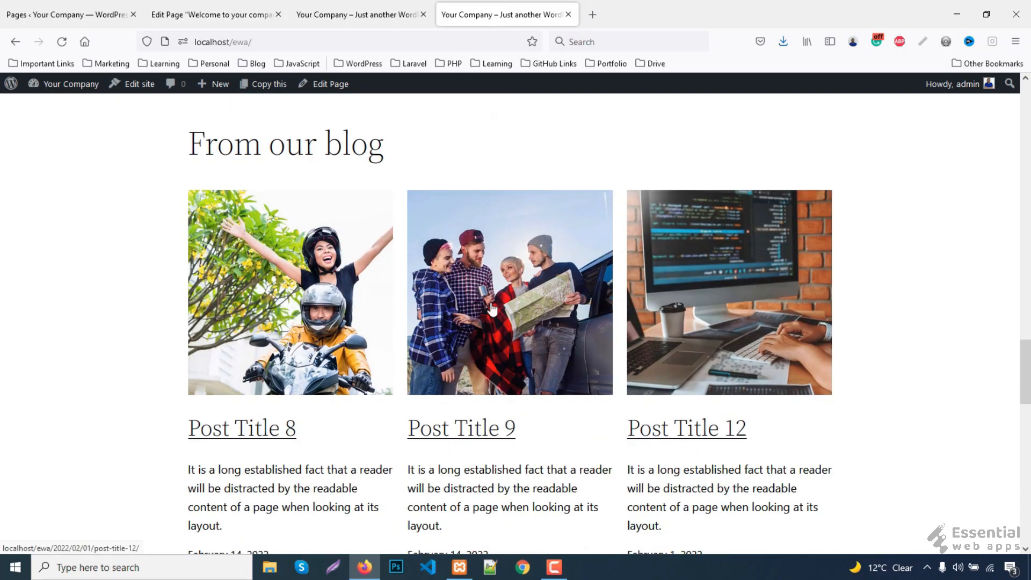
{"action": "scroll", "coordinate": [903, 321], "scroll_direction": "down", "scroll_amount": 7}
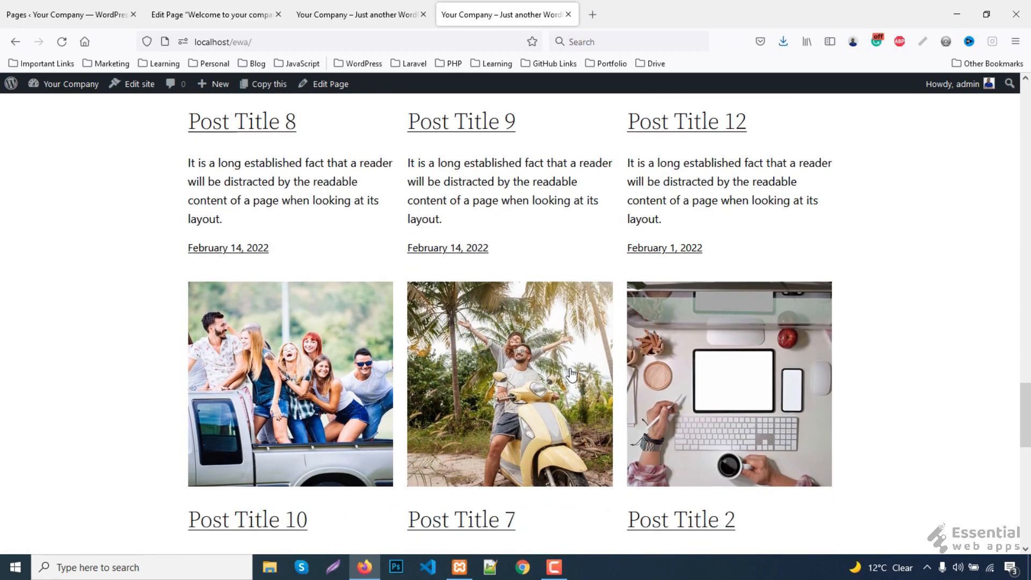
{"action": "scroll", "coordinate": [606, 411], "scroll_direction": "up", "scroll_amount": 3}
{"action": "scroll", "coordinate": [606, 411], "scroll_direction": "down", "scroll_amount": 6}
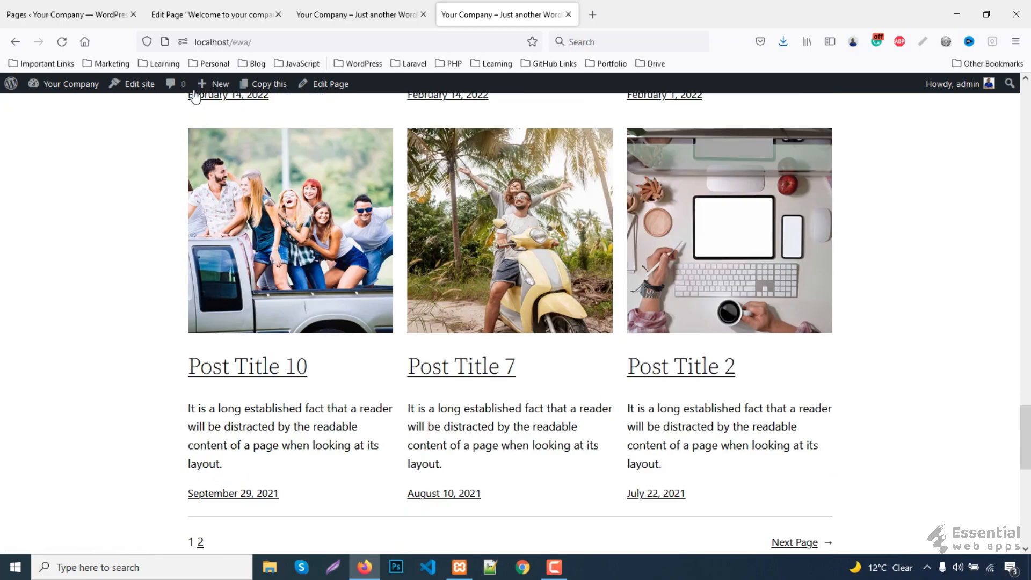
{"action": "left_click", "coordinate": [209, 15]}
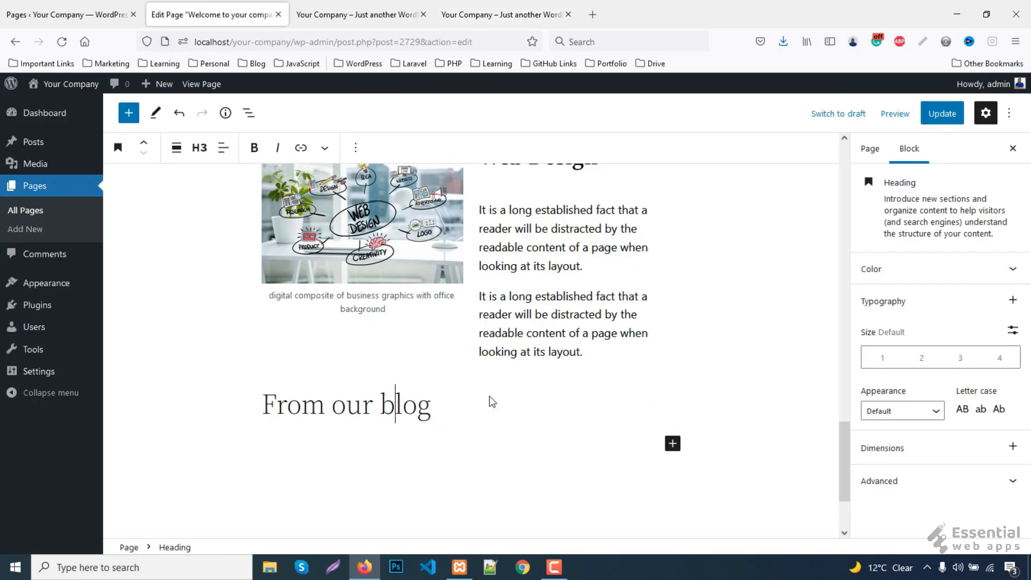
{"action": "left_click", "coordinate": [672, 444]}
{"action": "type", "text": "que"}
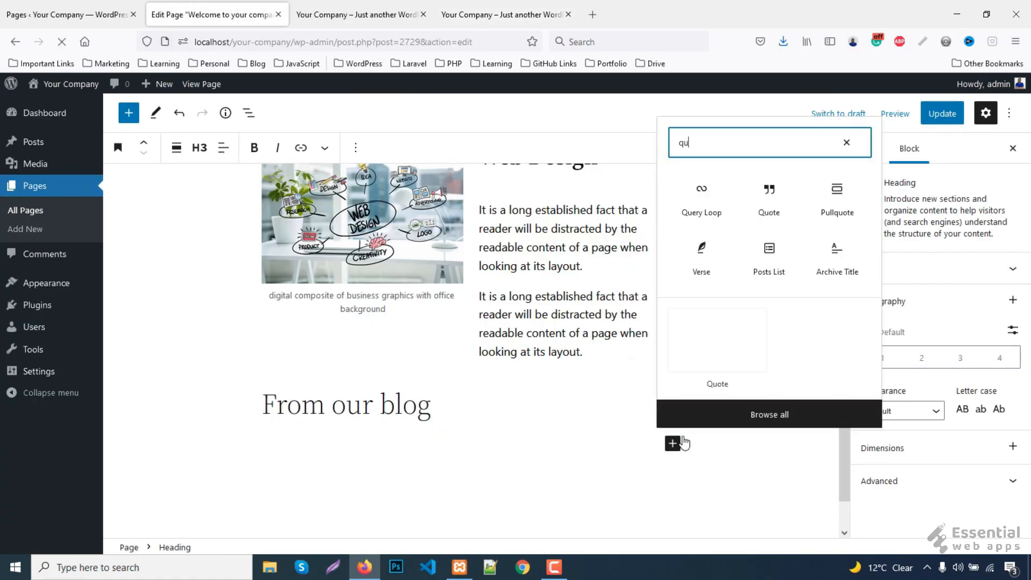
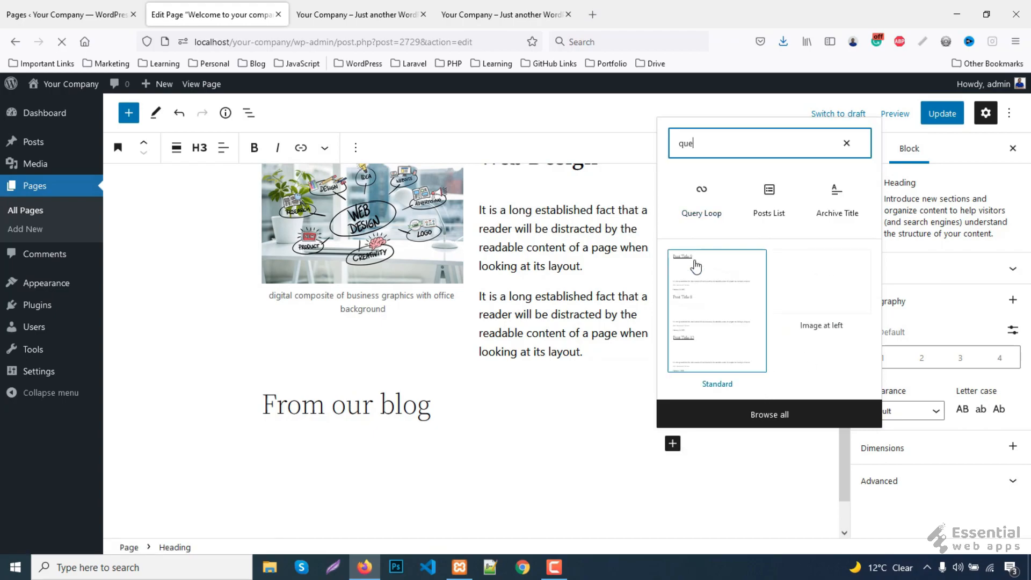
- Insert a Query Loop block under 'From our blog' and browse its patterns in grid view
{"action": "left_click", "coordinate": [704, 203]}
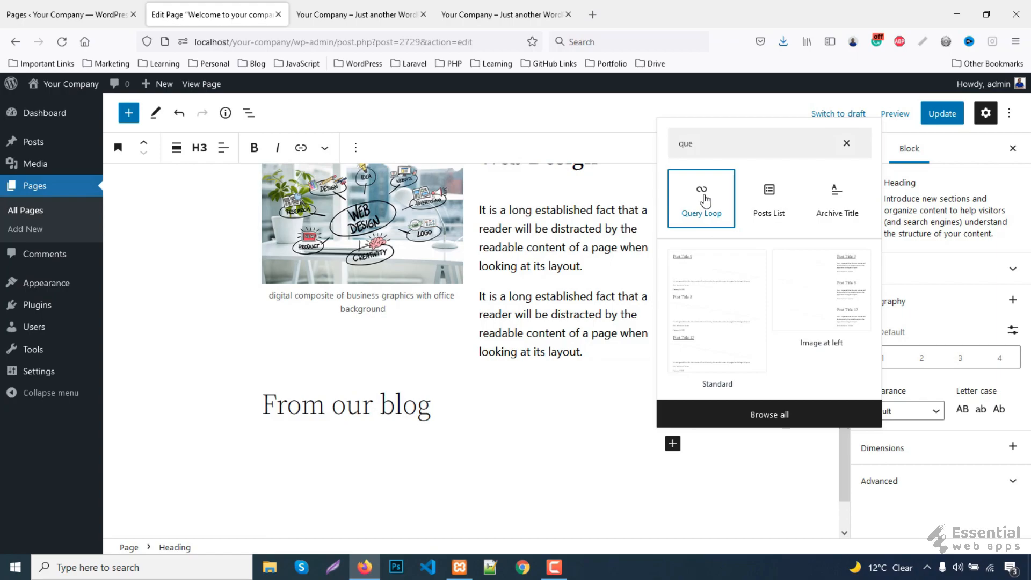
{"action": "left_click", "coordinate": [718, 236]}
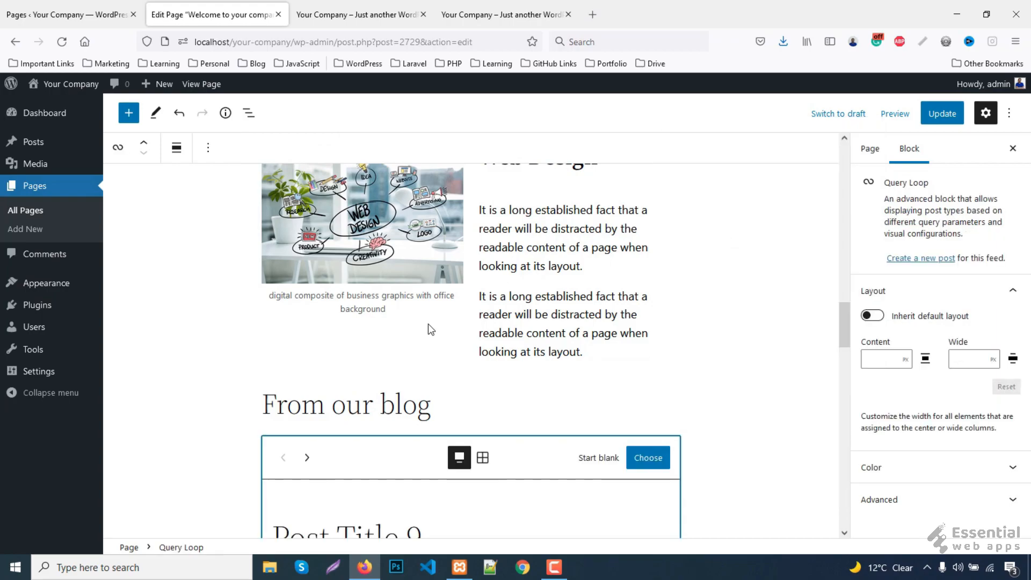
{"action": "left_click", "coordinate": [484, 327]}
{"action": "left_click", "coordinate": [484, 328]}
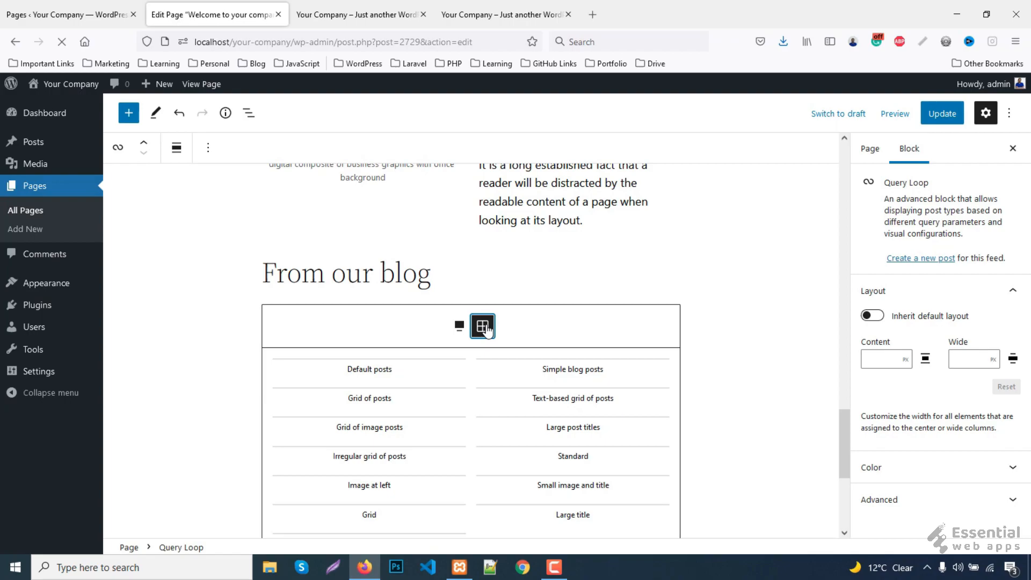
{"action": "scroll", "coordinate": [576, 286], "scroll_direction": "down", "scroll_amount": 2}
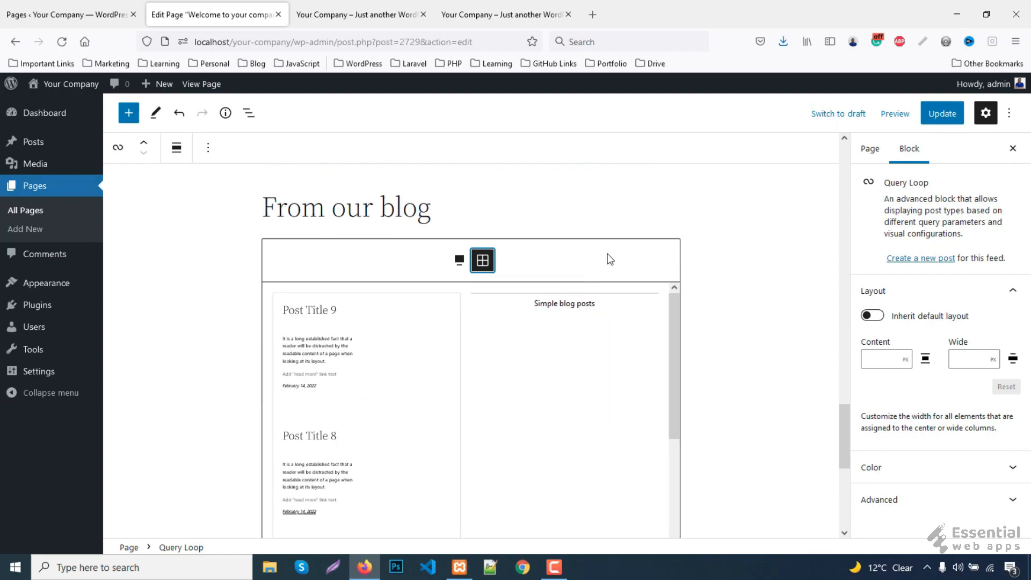
{"action": "scroll", "coordinate": [571, 348], "scroll_direction": "down", "scroll_amount": 5}
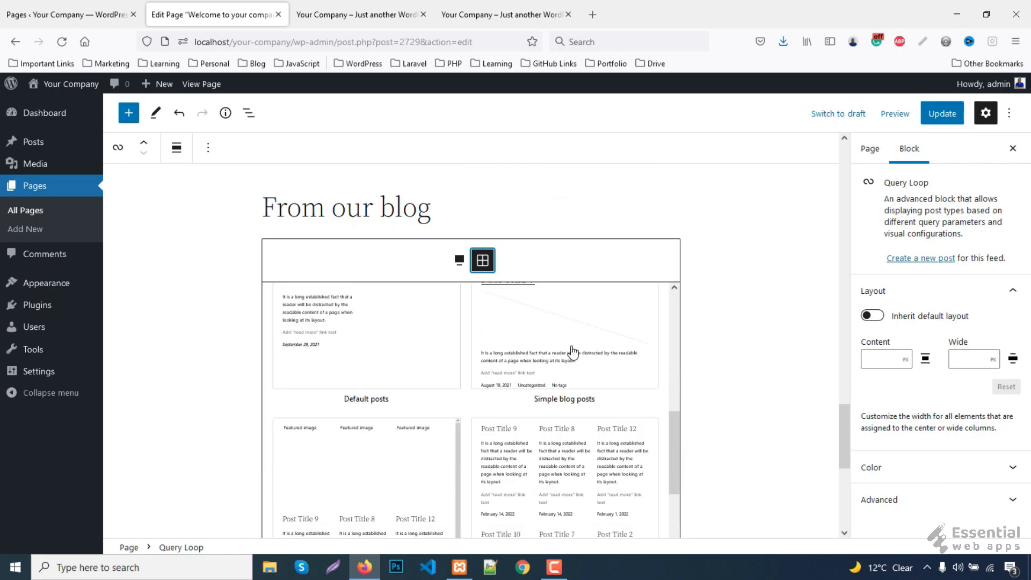
{"action": "scroll", "coordinate": [572, 352], "scroll_direction": "down", "scroll_amount": 4}
{"action": "scroll", "coordinate": [573, 352], "scroll_direction": "down", "scroll_amount": 4}
{"action": "scroll", "coordinate": [573, 352], "scroll_direction": "down", "scroll_amount": 5}
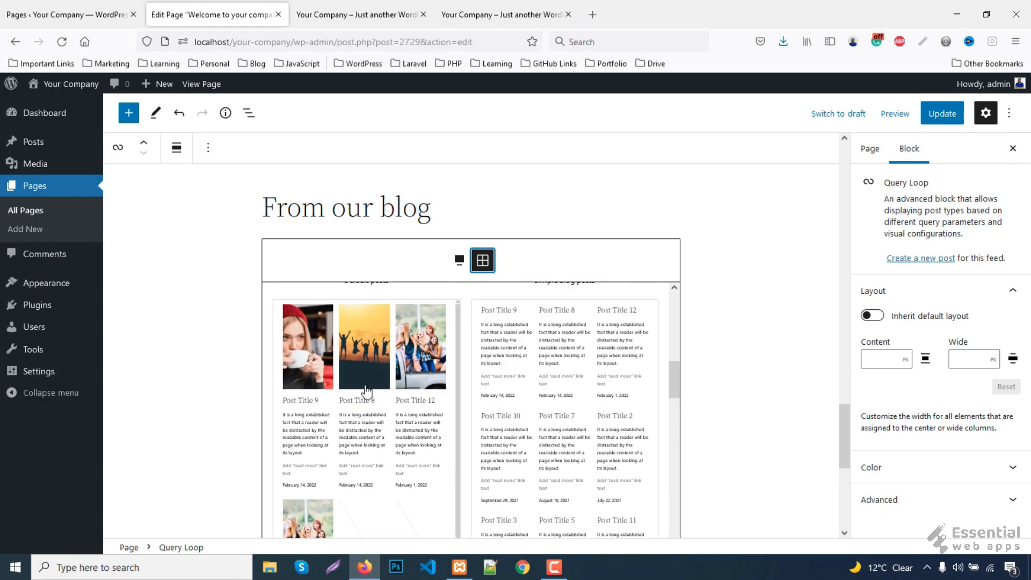
- Apply the three-column image grid pattern, set 6 items per page, and update the page
{"action": "left_click", "coordinate": [366, 427]}
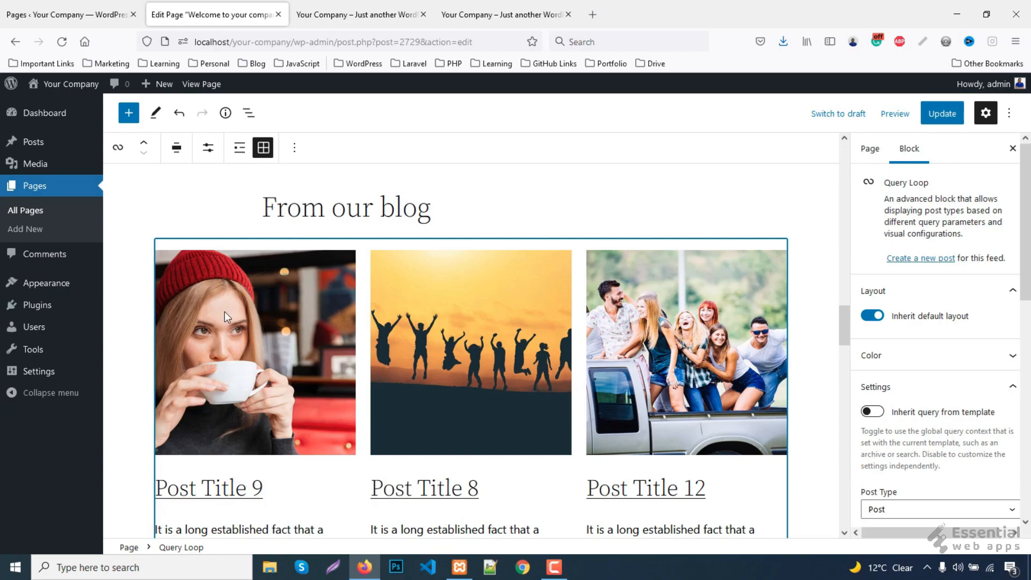
{"action": "scroll", "coordinate": [604, 419], "scroll_direction": "down", "scroll_amount": 10}
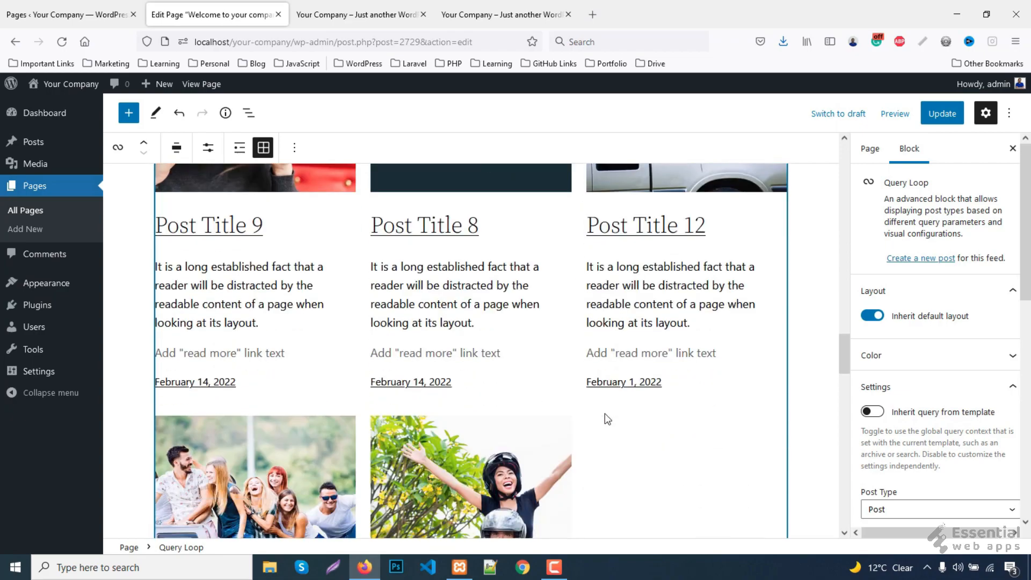
{"action": "scroll", "coordinate": [604, 413], "scroll_direction": "down", "scroll_amount": 5}
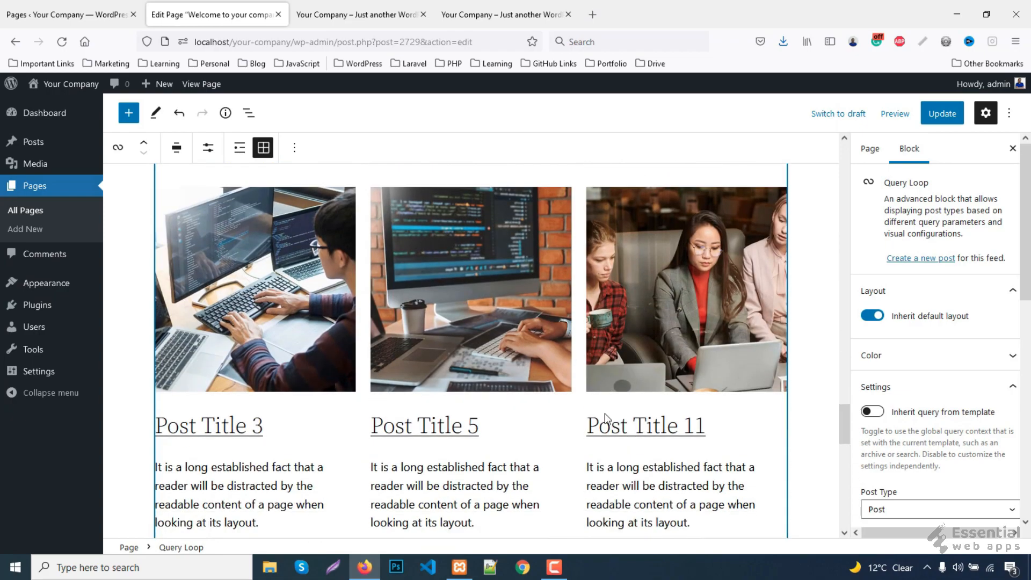
{"action": "scroll", "coordinate": [605, 418], "scroll_direction": "up", "scroll_amount": 15}
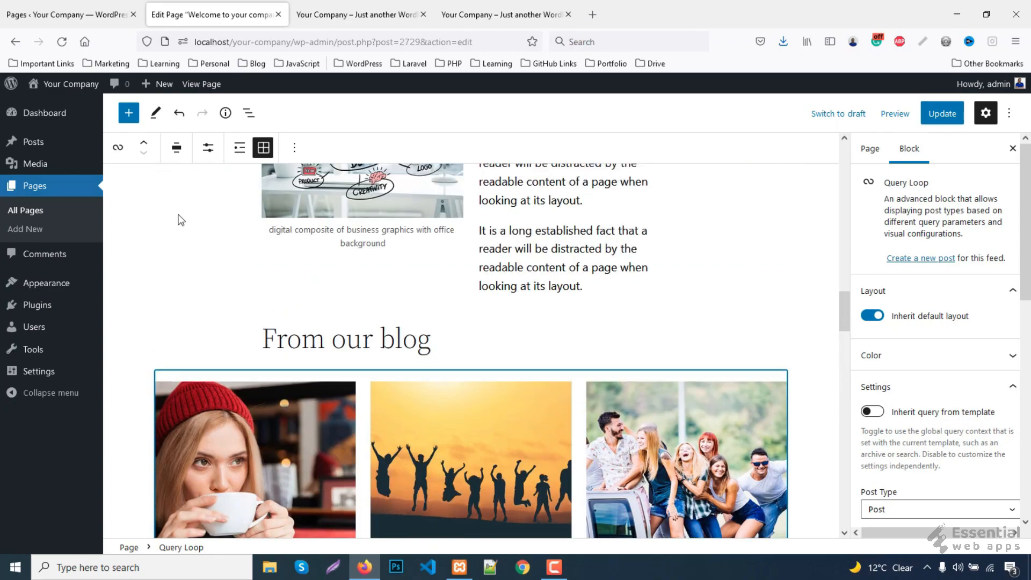
{"action": "left_click", "coordinate": [211, 153]}
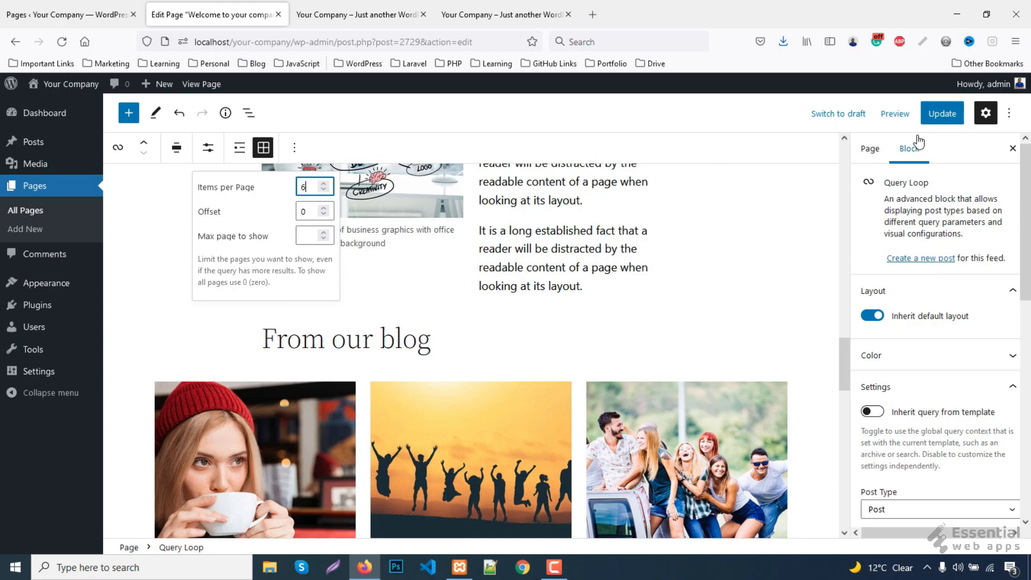
{"action": "left_click", "coordinate": [934, 115]}
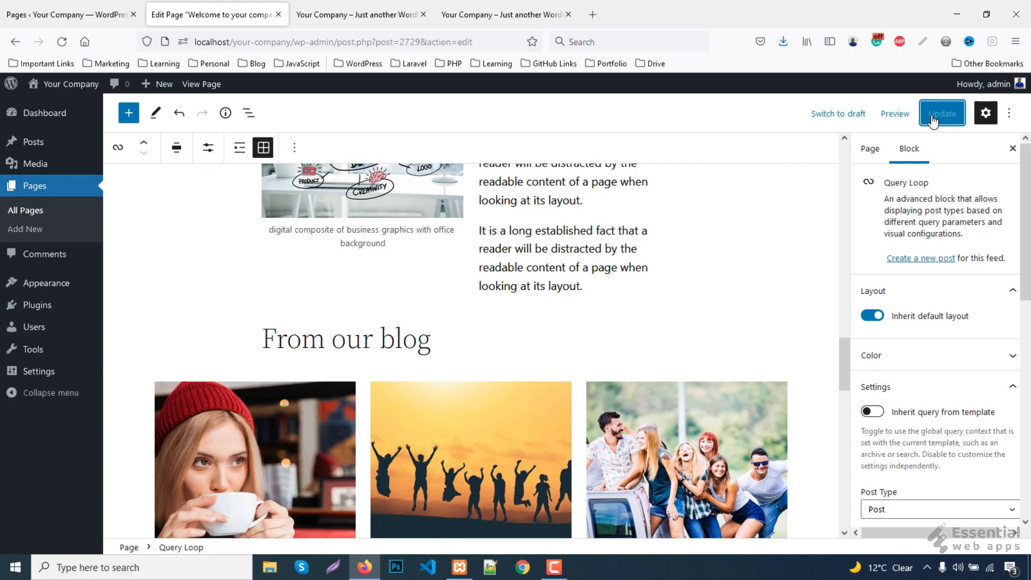
- Reload the live page and compare the blog grid with the reference site's blog
{"action": "left_click", "coordinate": [378, 7]}
{"action": "key", "text": "F5"}
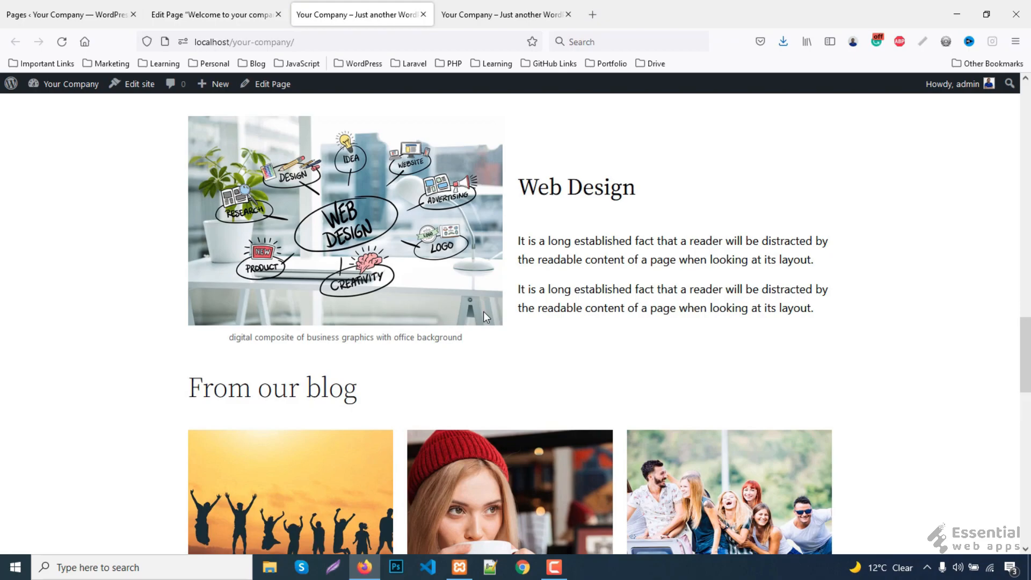
{"action": "scroll", "coordinate": [485, 303], "scroll_direction": "down", "scroll_amount": 3}
{"action": "left_click", "coordinate": [529, 12]}
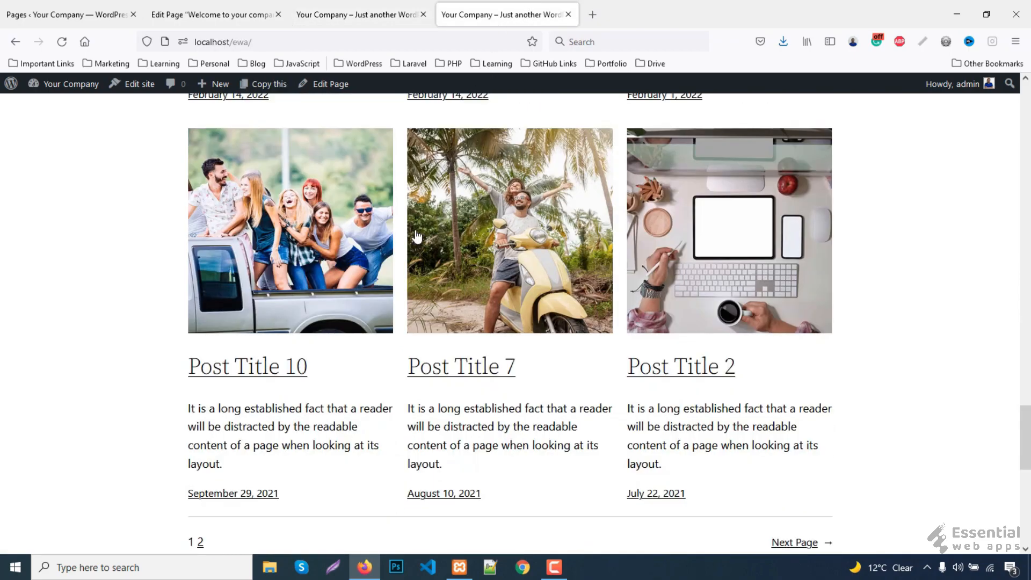
{"action": "scroll", "coordinate": [349, 398], "scroll_direction": "up", "scroll_amount": 10}
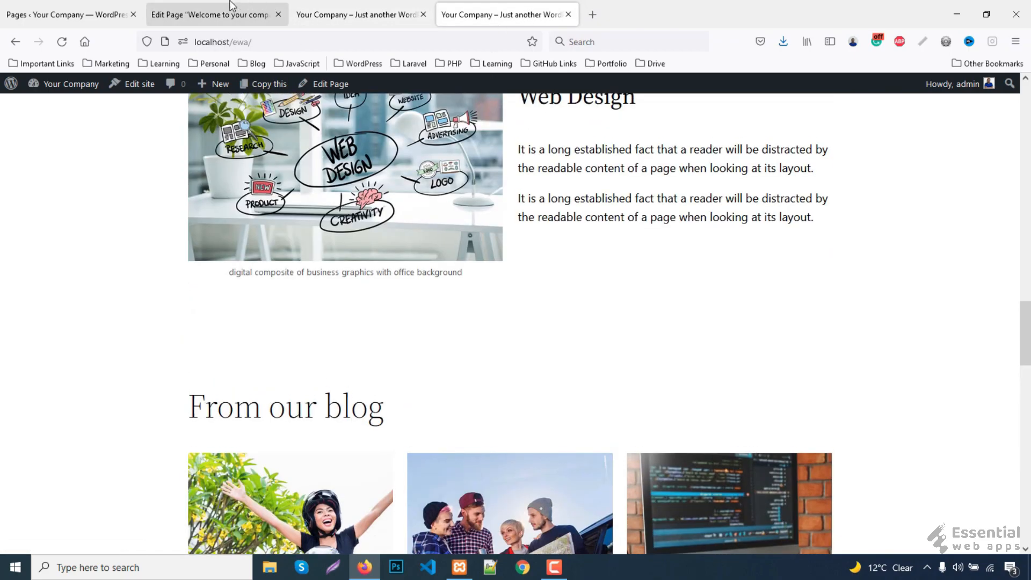
{"action": "left_click", "coordinate": [241, 14]}
{"action": "left_click", "coordinate": [332, 11]}
{"action": "left_click", "coordinate": [215, 14]}
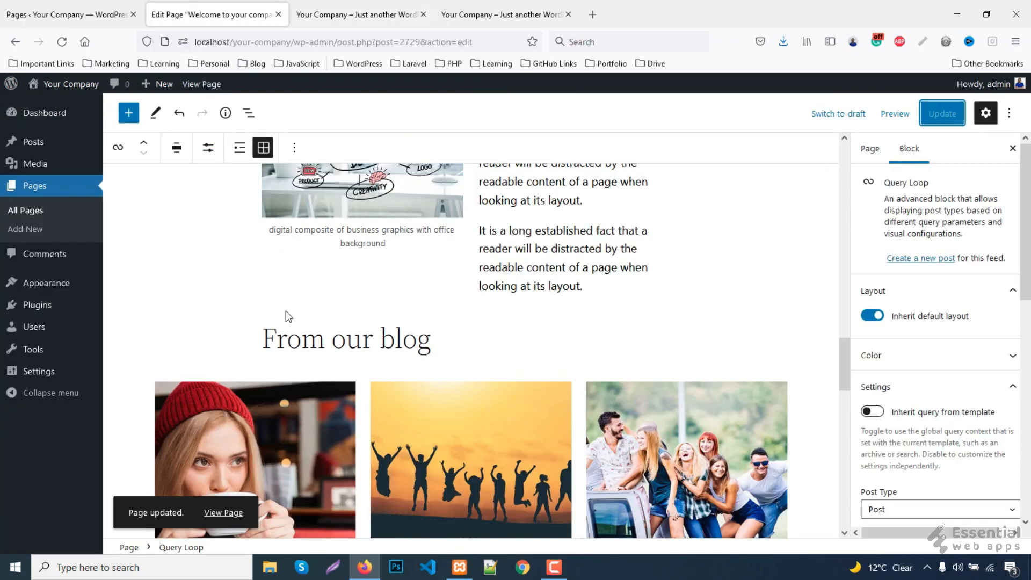
- Make 'From our blog' a level-2 heading, save, and compare it on the live site
{"action": "left_click", "coordinate": [240, 260]}
{"action": "left_click", "coordinate": [199, 147]}
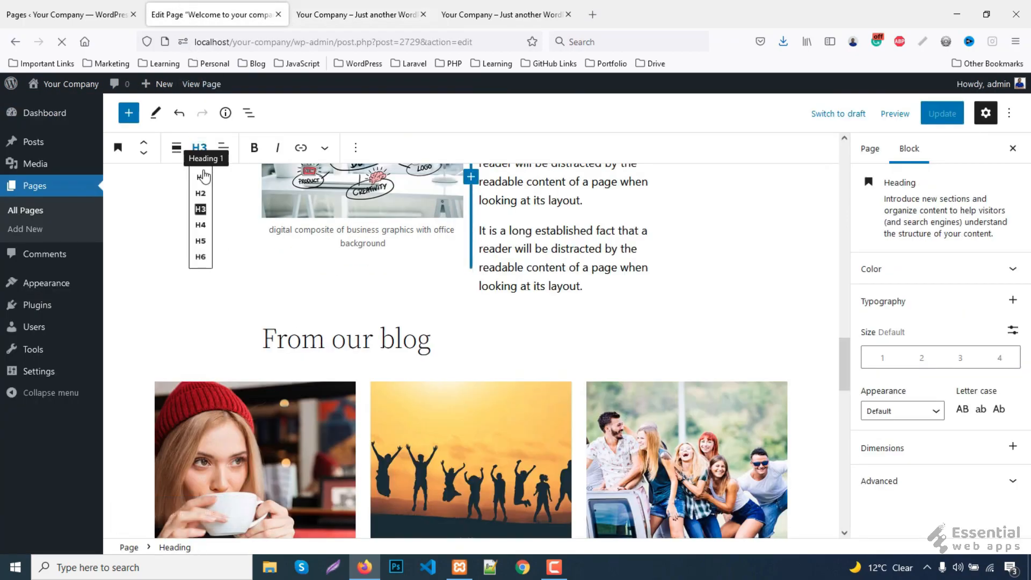
{"action": "left_click", "coordinate": [203, 217]}
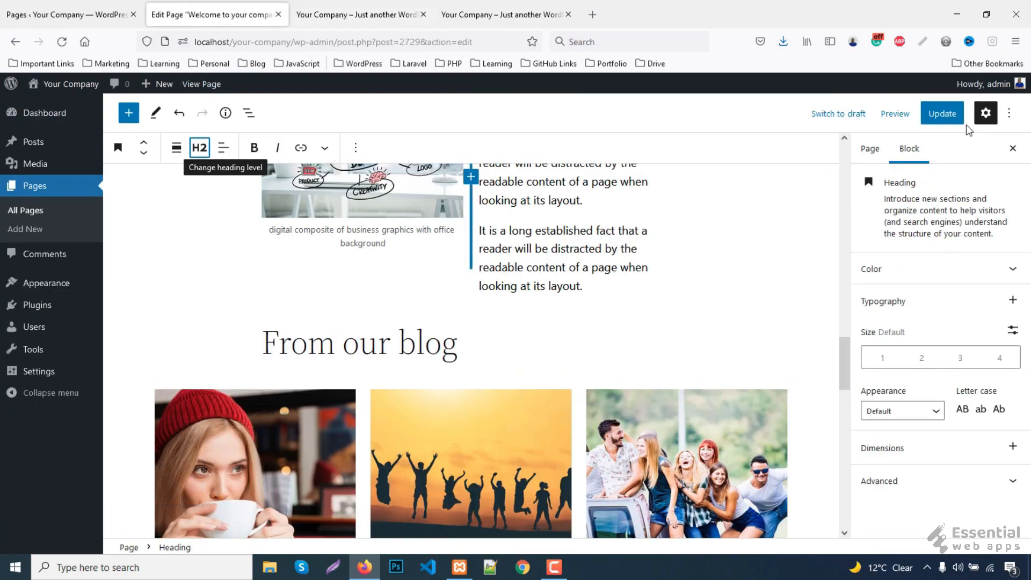
{"action": "left_click", "coordinate": [937, 113]}
{"action": "left_click", "coordinate": [353, 12]}
{"action": "key", "text": "F5"}
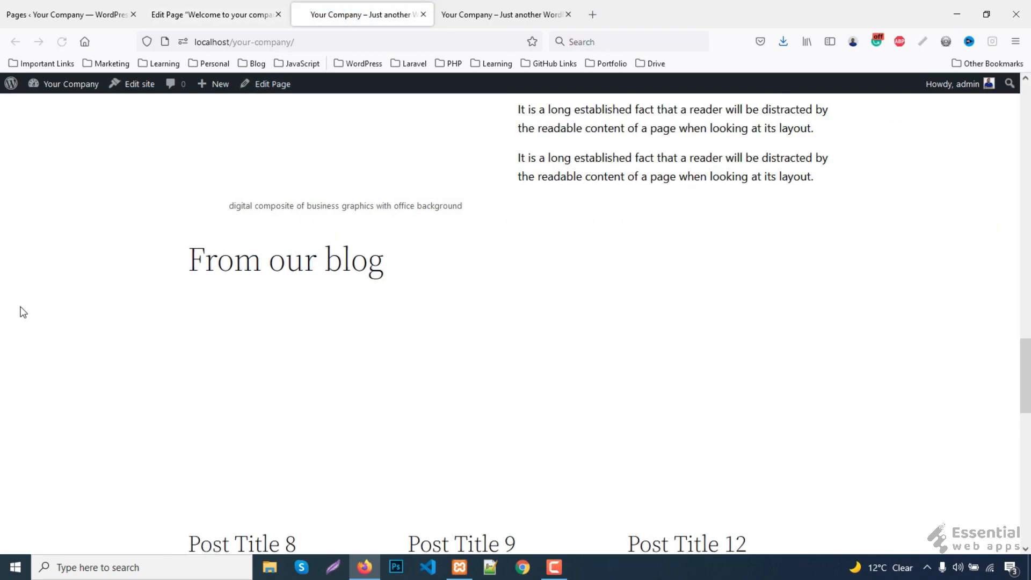
{"action": "left_click", "coordinate": [486, 14]}
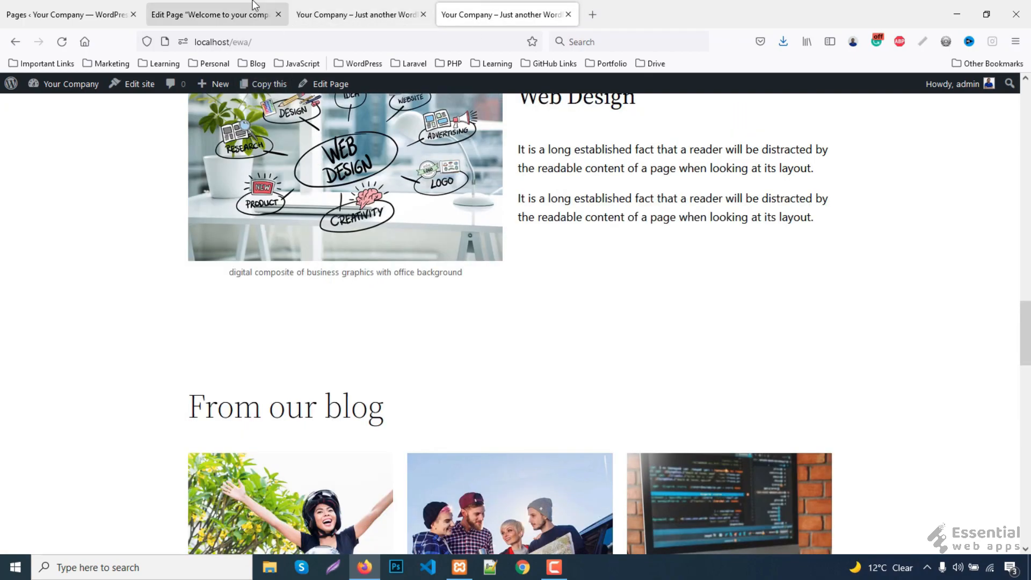
{"action": "left_click", "coordinate": [229, 10]}
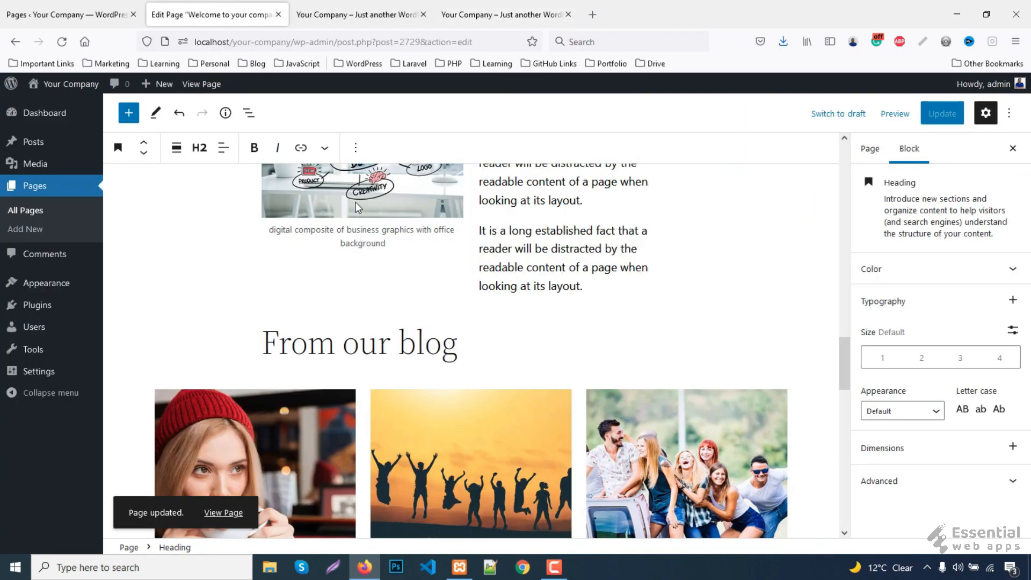
- Insert a 150-pixel Spacer above the 'From our blog' heading and update the page
{"action": "left_click", "coordinate": [356, 149]}
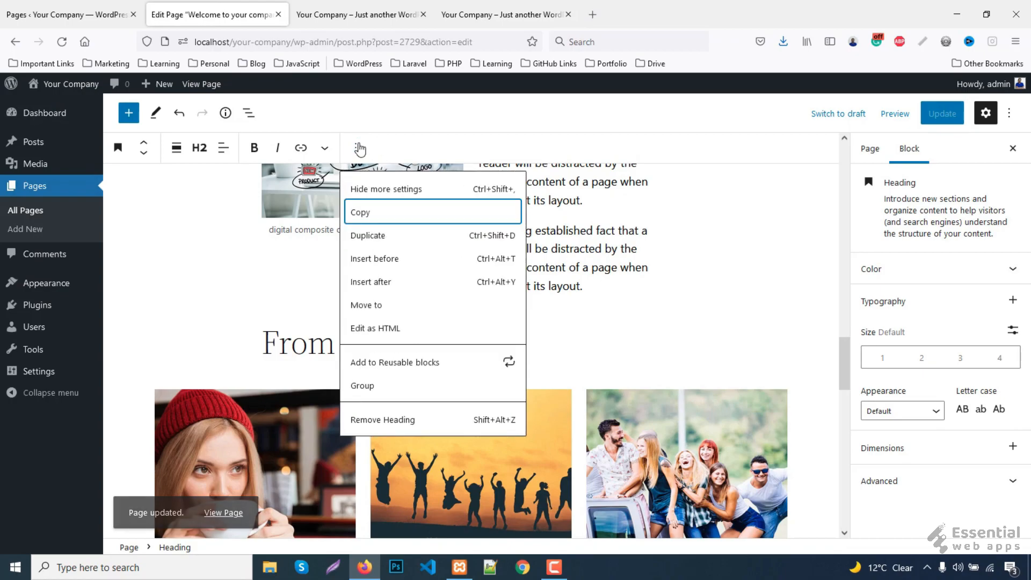
{"action": "left_click", "coordinate": [374, 258]}
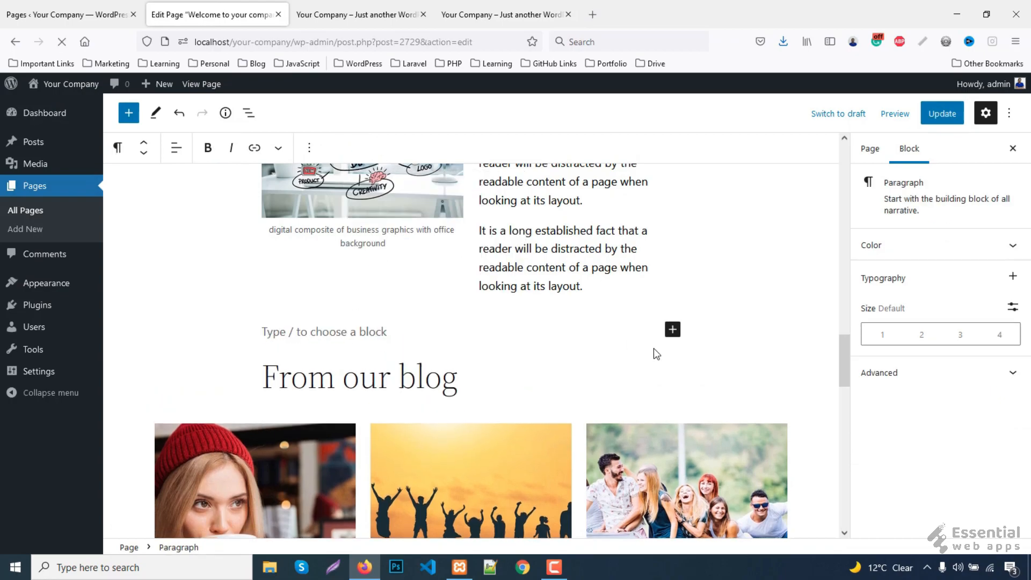
{"action": "left_click", "coordinate": [673, 331]}
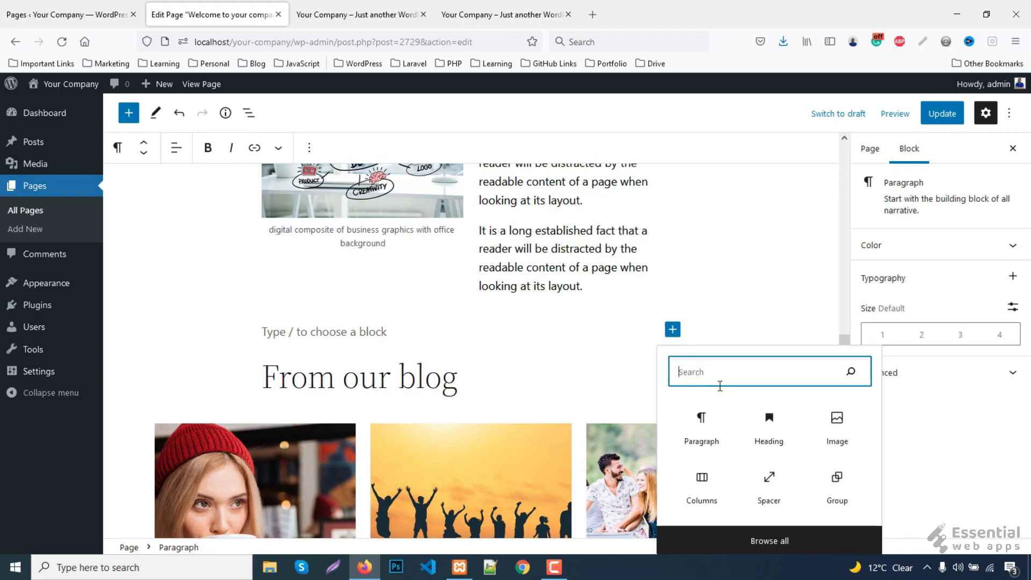
{"action": "type", "text": "sp"}
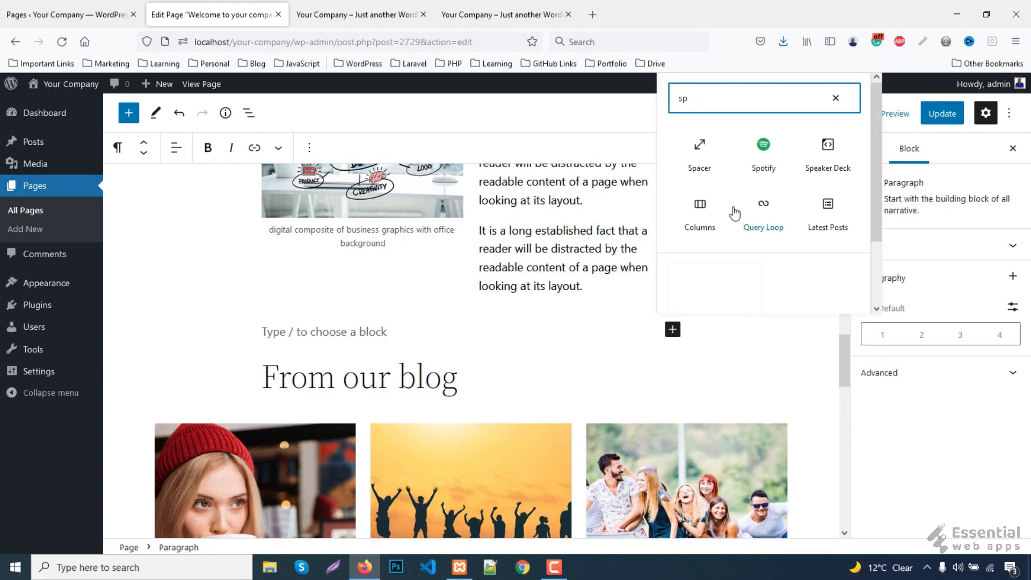
{"action": "left_click", "coordinate": [708, 156]}
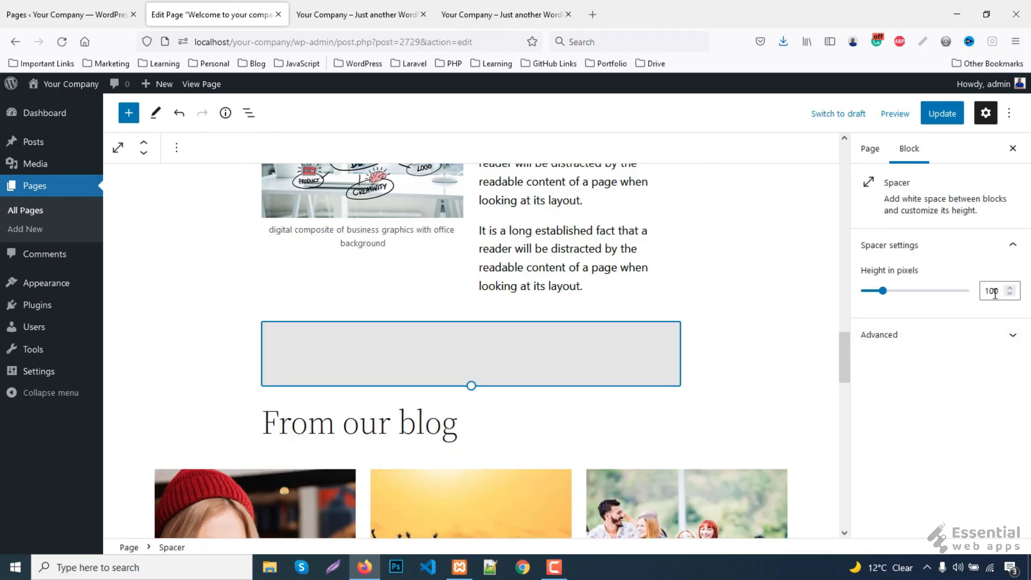
{"action": "left_click_drag", "start_coordinate": [994, 293], "coordinate": [989, 291]}
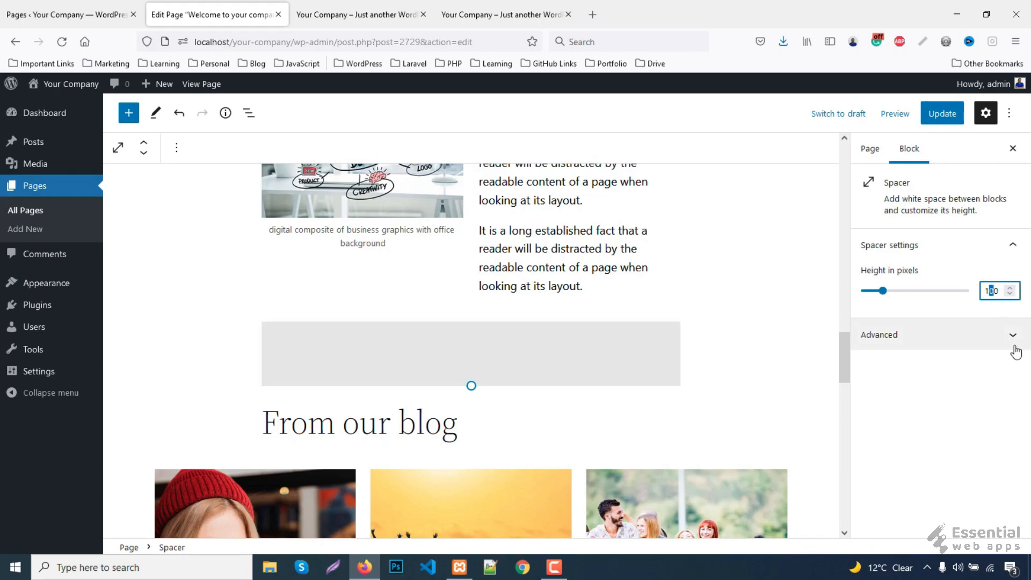
{"action": "type", "text": "5"}
{"action": "left_click", "coordinate": [943, 115]}
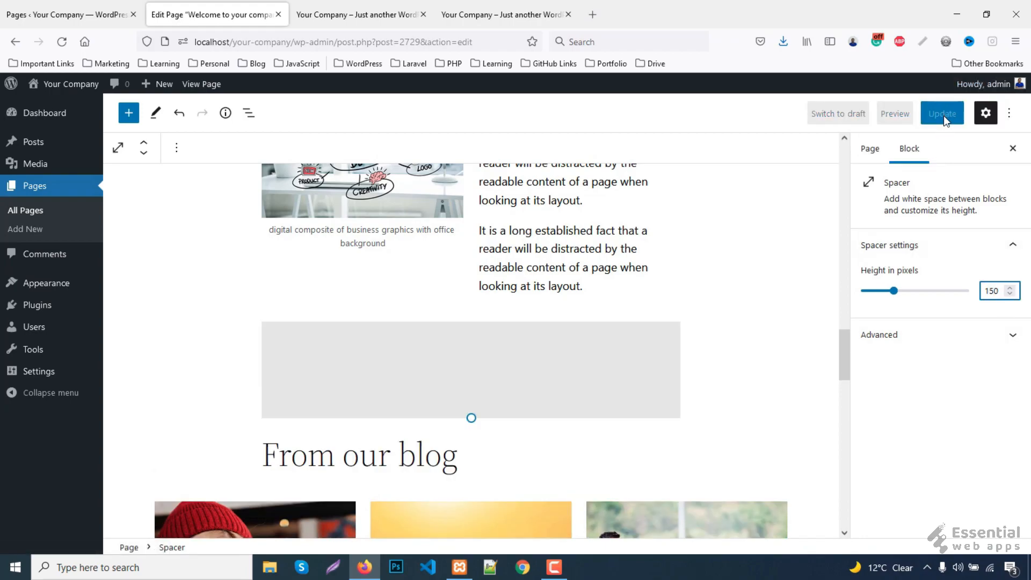
{"action": "left_click", "coordinate": [945, 115]}
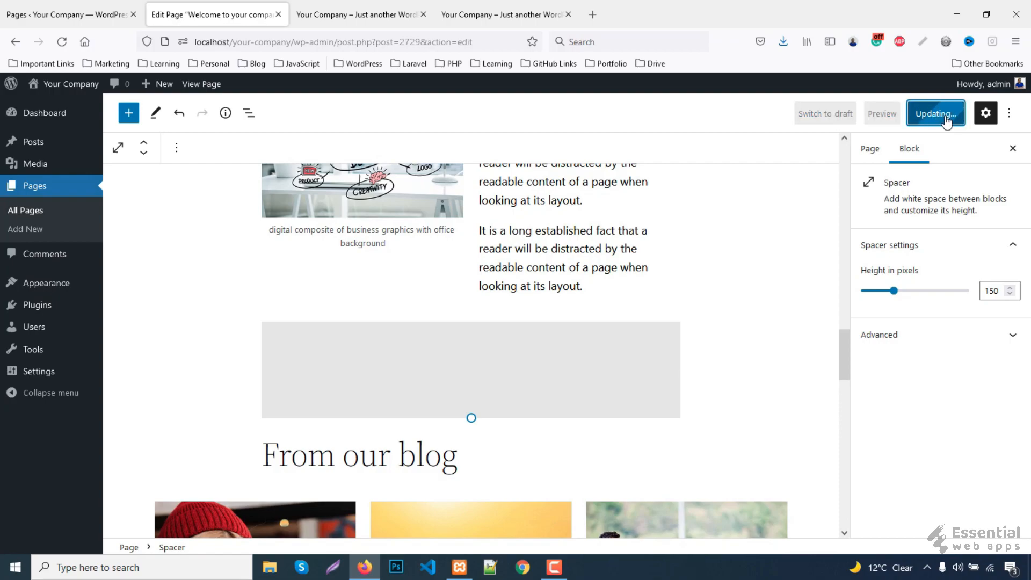
- Reload the live page and scroll the reference site to its mailbox call-to-action section
{"action": "left_click", "coordinate": [362, 4]}
{"action": "key", "text": "F5"}
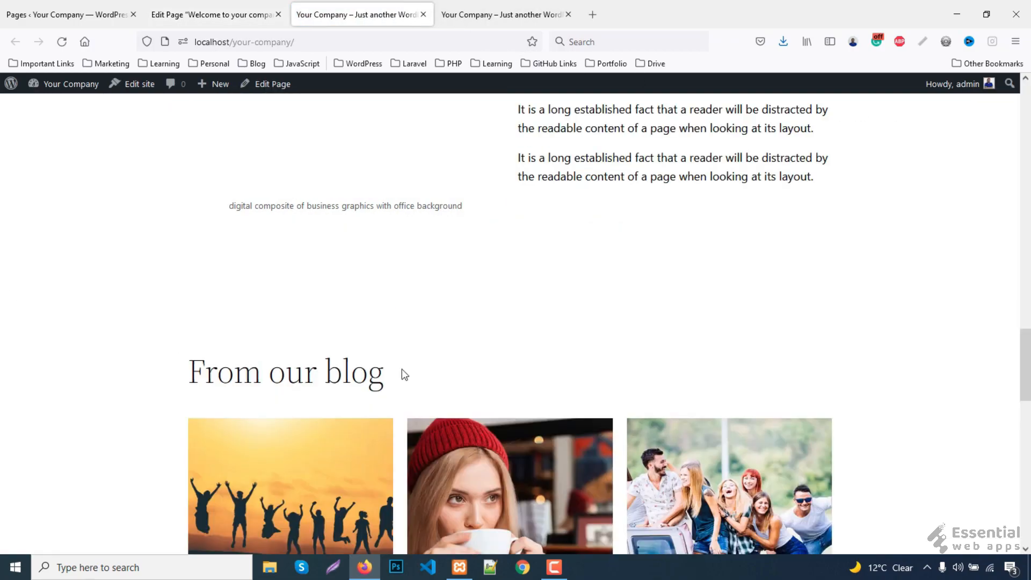
{"action": "scroll", "coordinate": [391, 280], "scroll_direction": "down", "scroll_amount": 12}
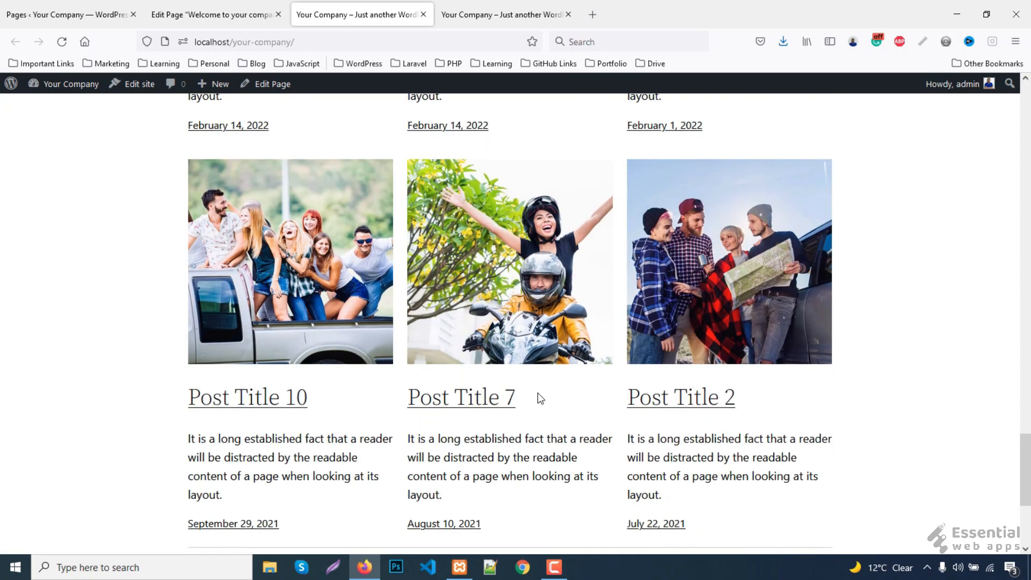
{"action": "scroll", "coordinate": [537, 395], "scroll_direction": "down", "scroll_amount": 3}
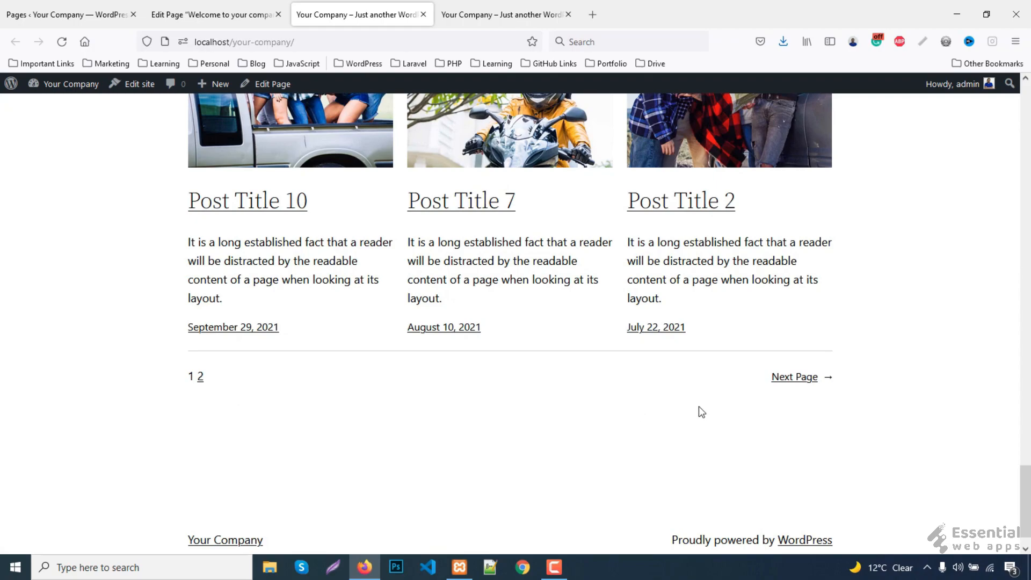
{"action": "scroll", "coordinate": [651, 416], "scroll_direction": "up", "scroll_amount": 6}
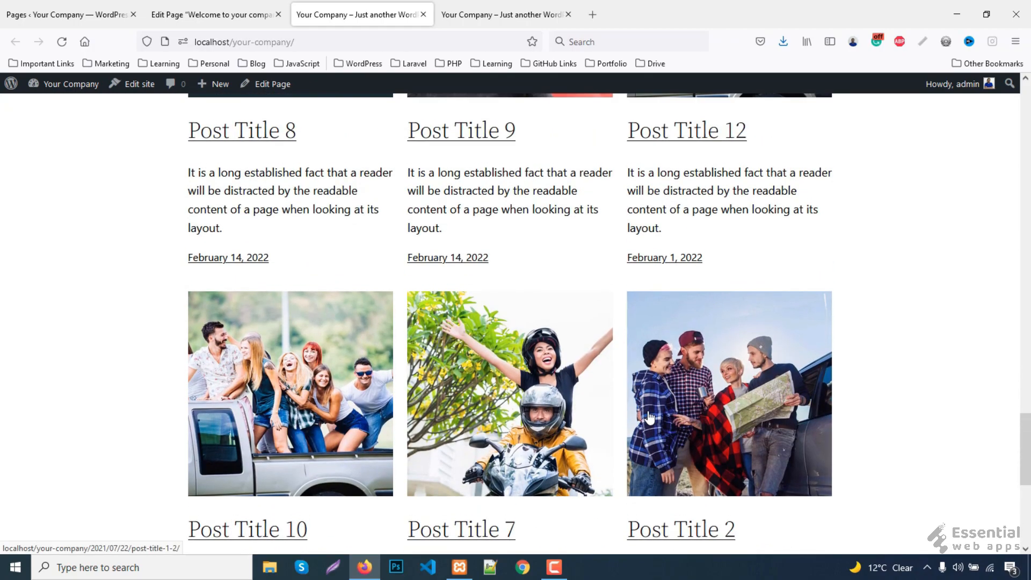
{"action": "left_click", "coordinate": [526, 16]}
{"action": "scroll", "coordinate": [127, 370], "scroll_direction": "down", "scroll_amount": 15}
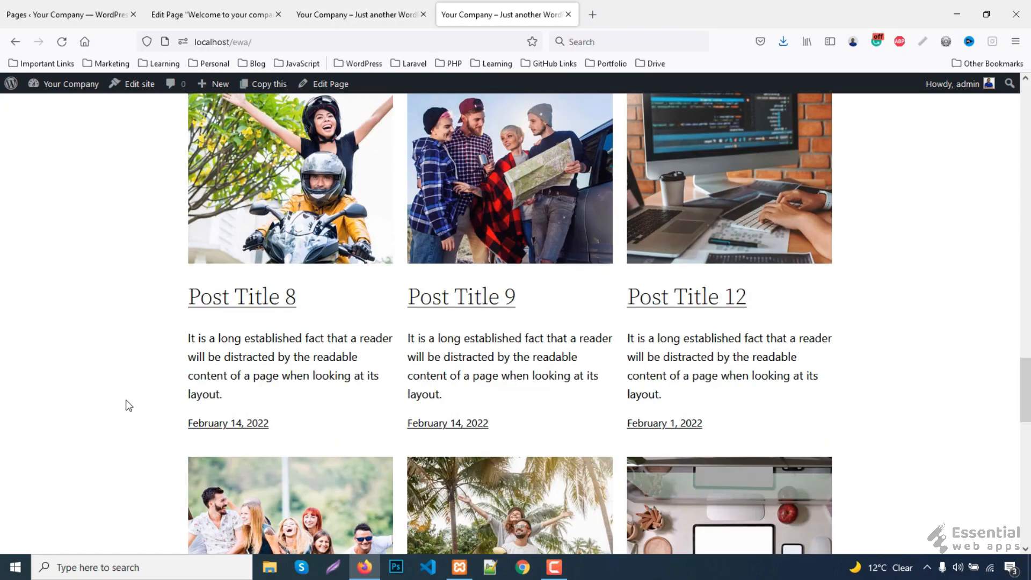
{"action": "scroll", "coordinate": [129, 405], "scroll_direction": "down", "scroll_amount": 7}
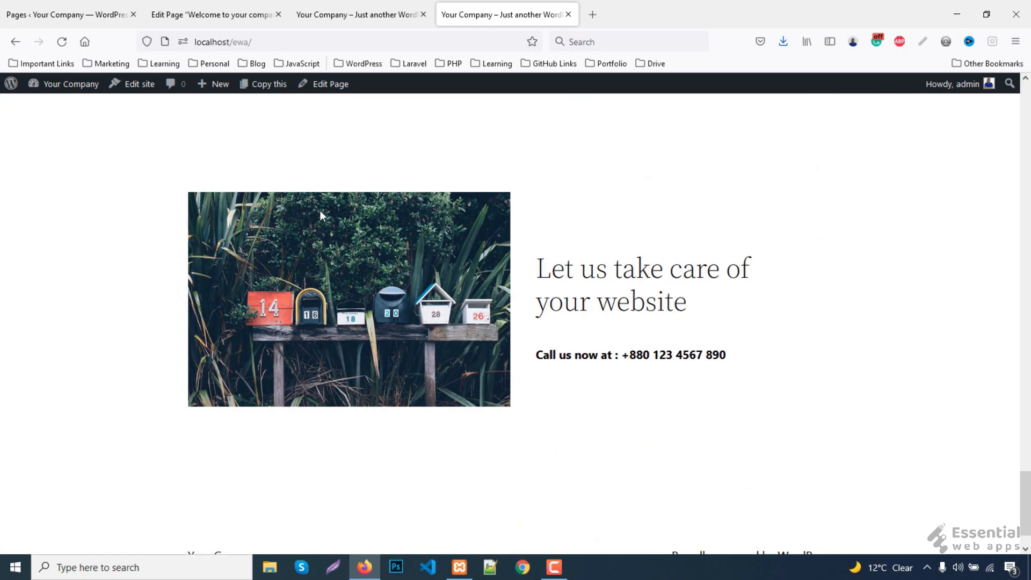
{"action": "left_click", "coordinate": [202, 5]}
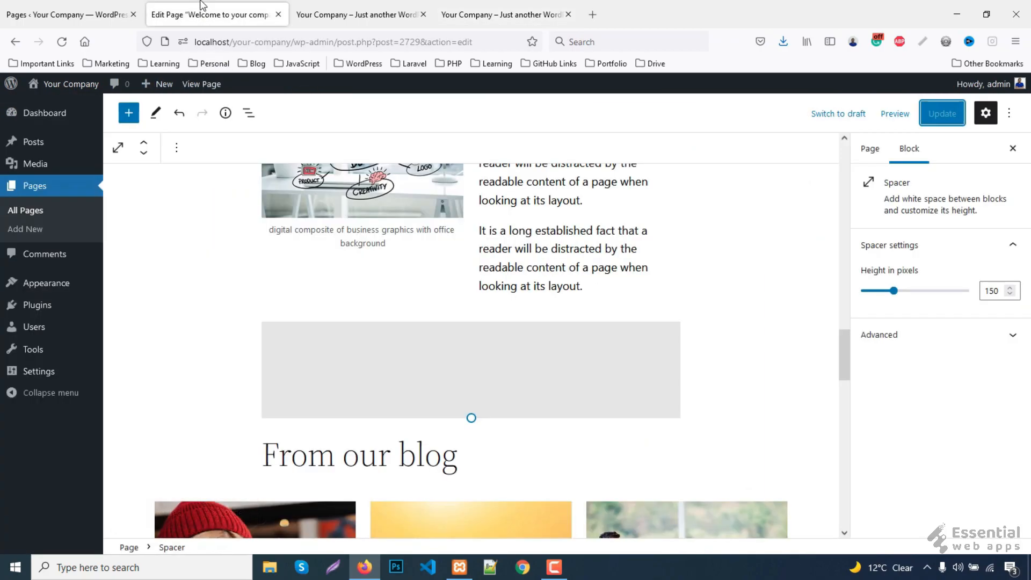
- Add a 150-pixel Spacer below the blog posts' pagination
{"action": "scroll", "coordinate": [600, 330], "scroll_direction": "down", "scroll_amount": 10}
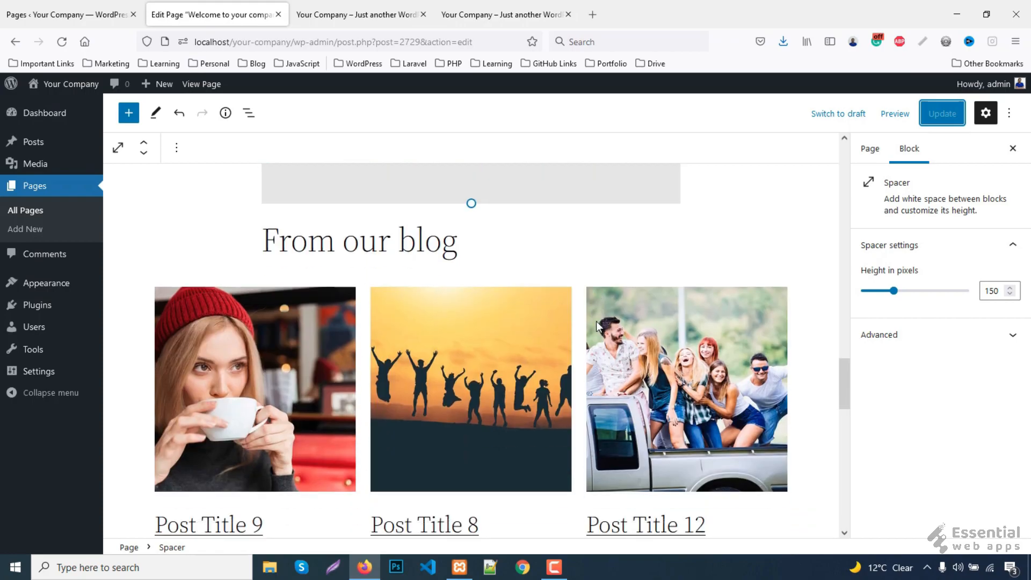
{"action": "scroll", "coordinate": [597, 324], "scroll_direction": "down", "scroll_amount": 3}
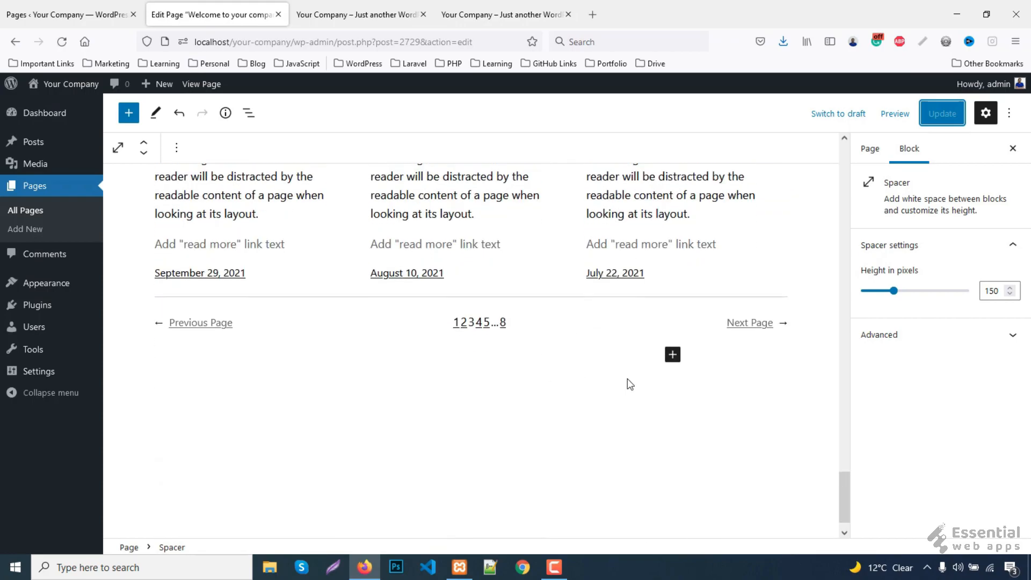
{"action": "left_click", "coordinate": [672, 356]}
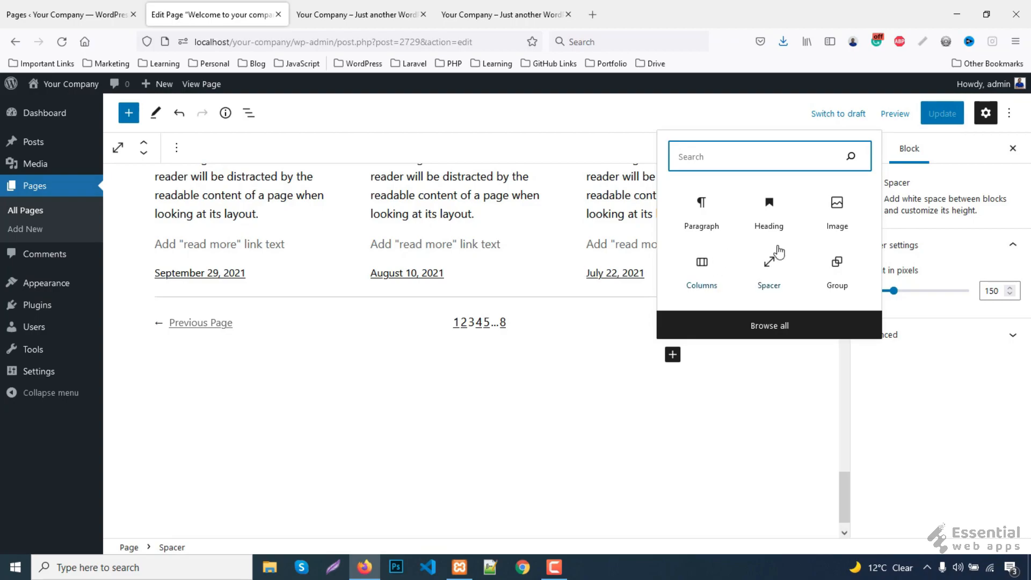
{"action": "left_click", "coordinate": [773, 272]}
{"action": "left_click_drag", "start_coordinate": [989, 290], "coordinate": [996, 290]}
{"action": "type", "text": "5"}
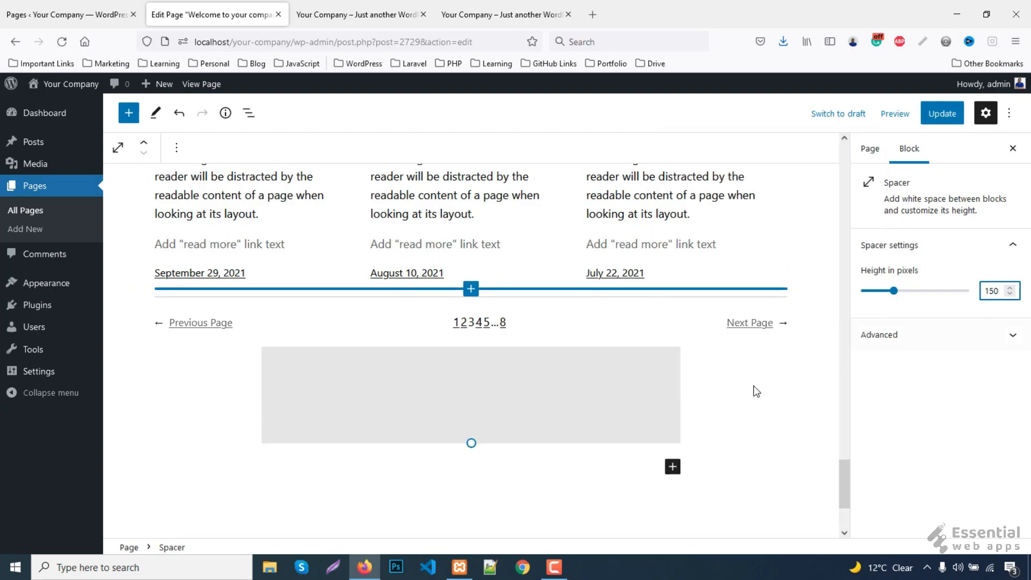
- Insert a 50/50 Columns block with the mailbox photo from the Media Library in column one
{"action": "left_click", "coordinate": [673, 468]}
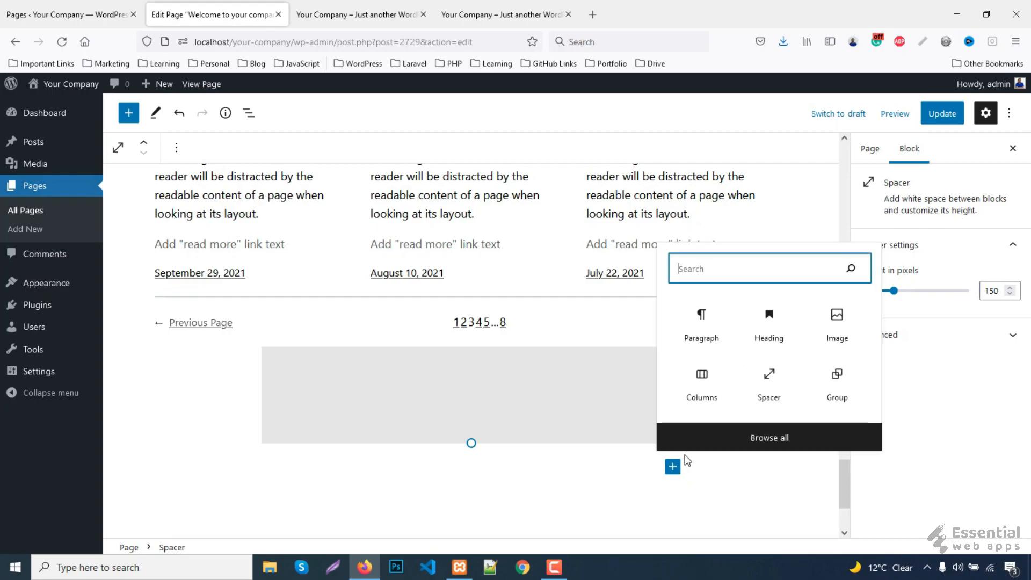
{"action": "left_click", "coordinate": [702, 387]}
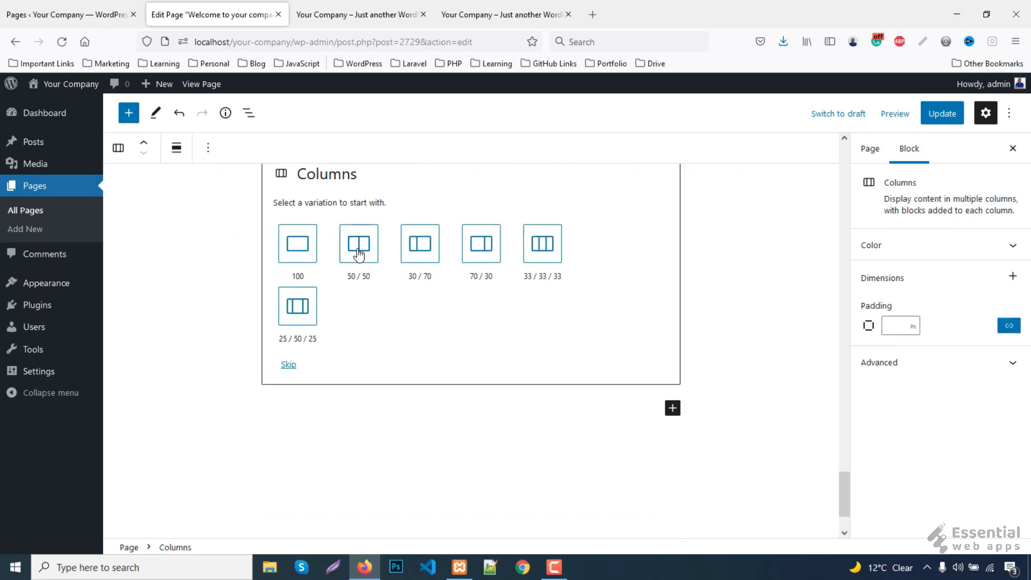
{"action": "left_click", "coordinate": [365, 261]}
{"action": "left_click", "coordinate": [360, 313]}
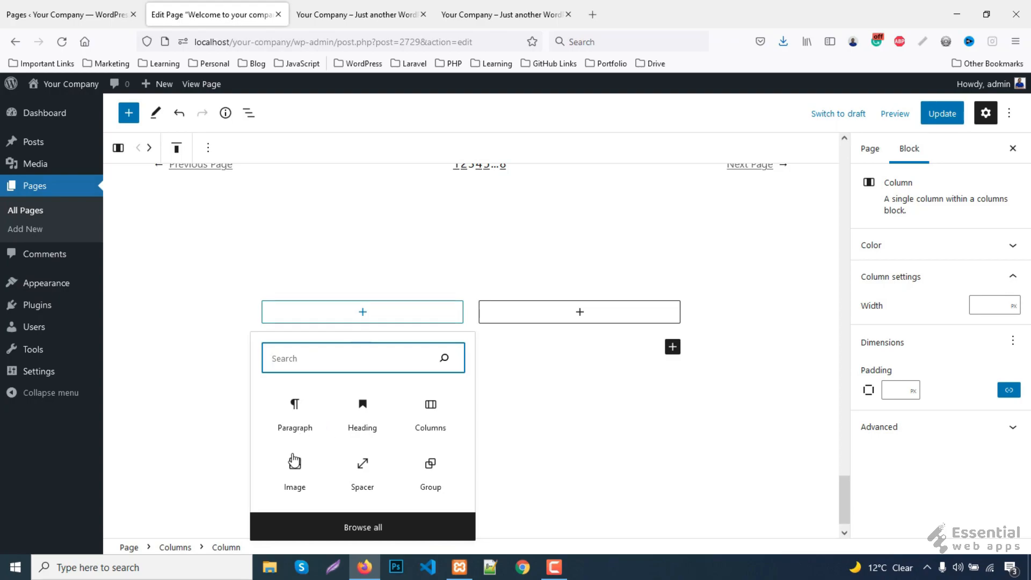
{"action": "left_click", "coordinate": [292, 480]}
{"action": "left_click", "coordinate": [299, 384]}
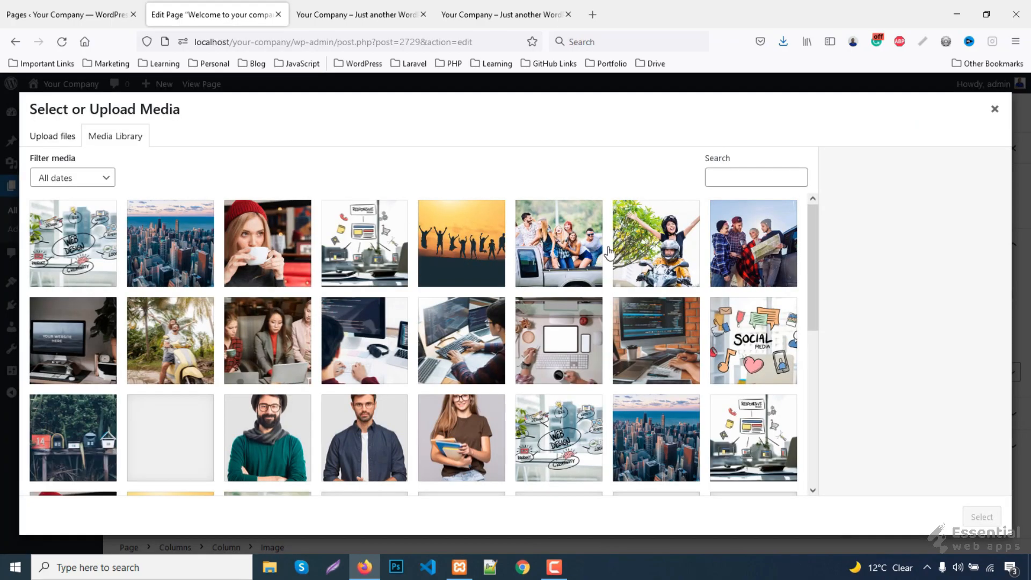
{"action": "scroll", "coordinate": [509, 283], "scroll_direction": "down", "scroll_amount": 2}
{"action": "left_click", "coordinate": [83, 328]}
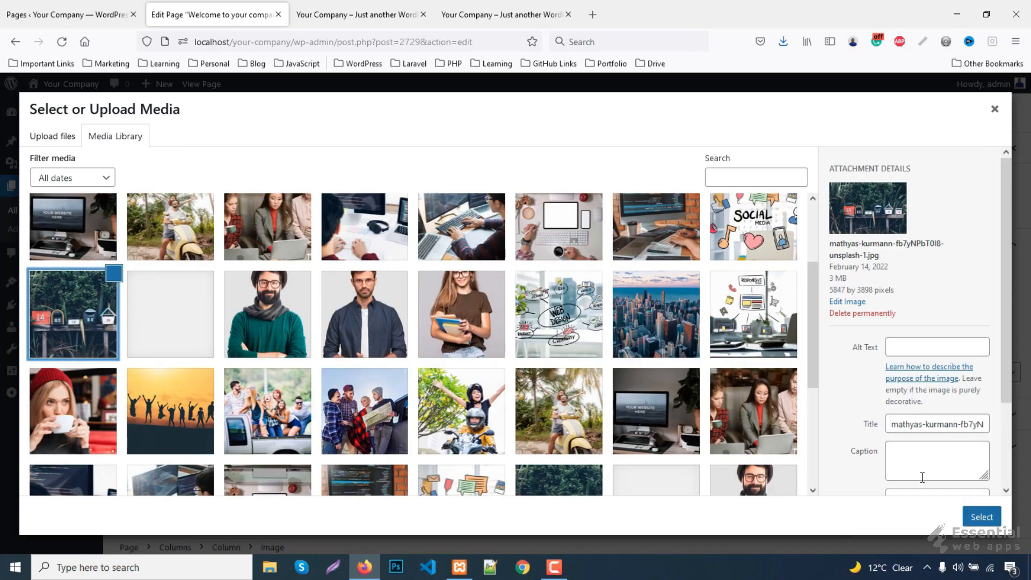
{"action": "left_click", "coordinate": [977, 517]}
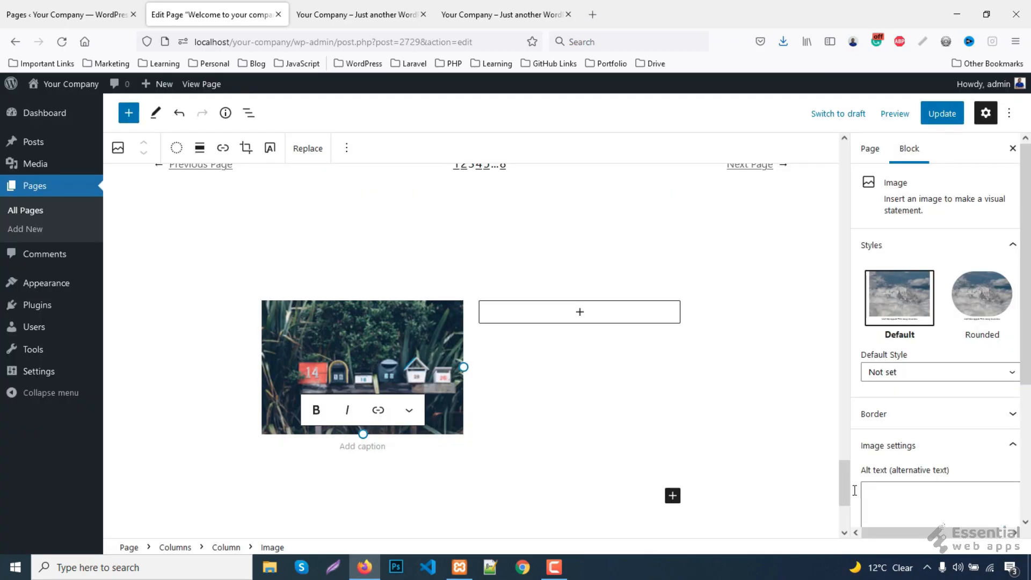
- Set the two-column block's vertical alignment to middle
{"action": "left_click", "coordinate": [469, 293]}
{"action": "left_click", "coordinate": [443, 446]}
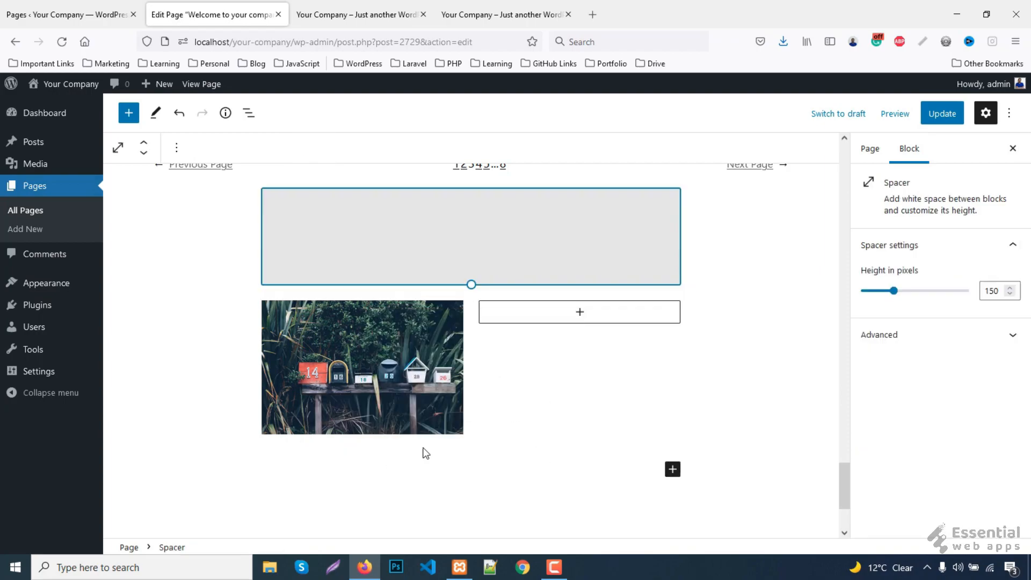
{"action": "left_click", "coordinate": [469, 447]}
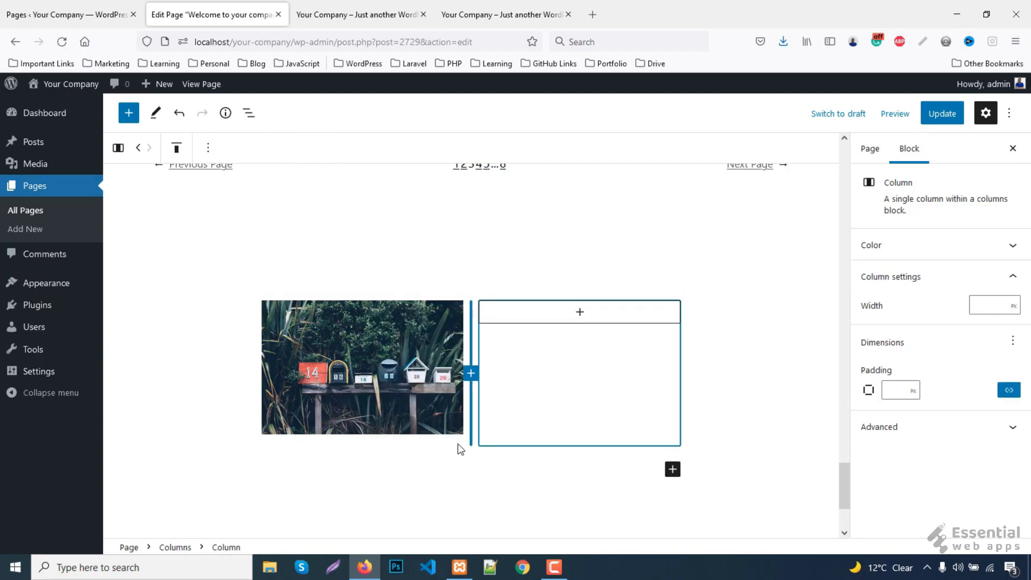
{"action": "left_click", "coordinate": [466, 454]}
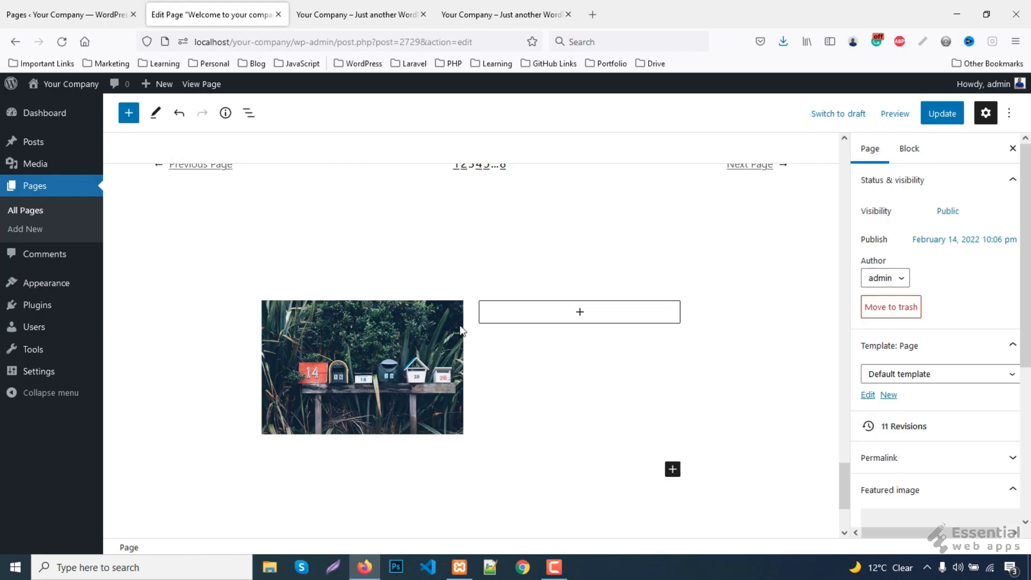
{"action": "left_click", "coordinate": [443, 282]}
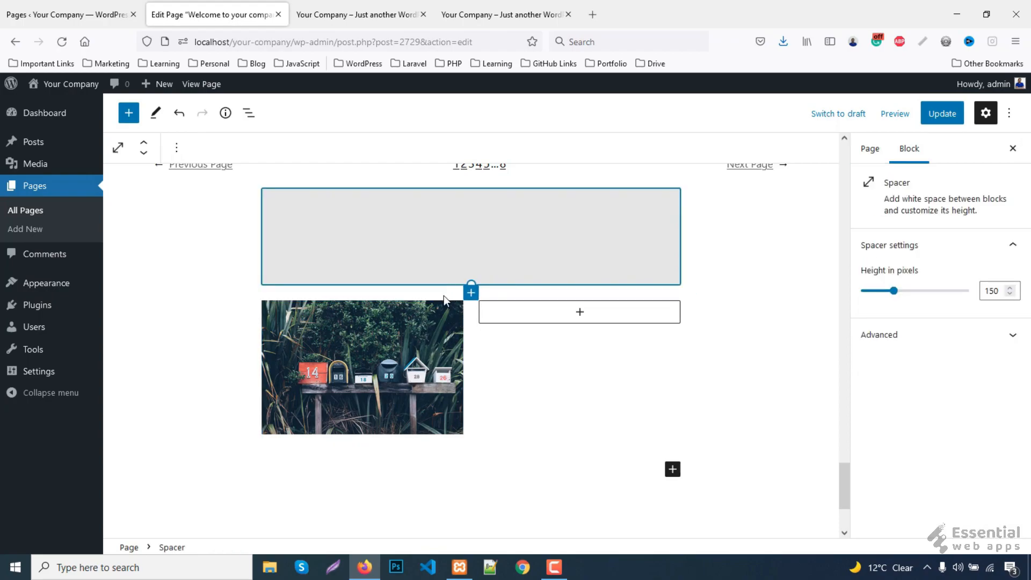
{"action": "left_click", "coordinate": [444, 296]}
{"action": "left_click", "coordinate": [210, 155]}
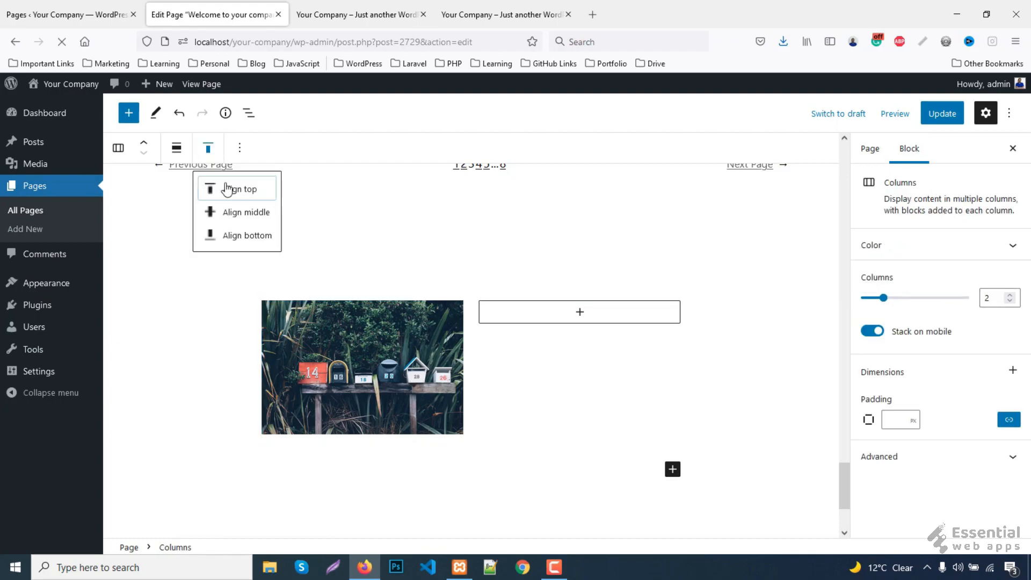
{"action": "left_click", "coordinate": [234, 217]}
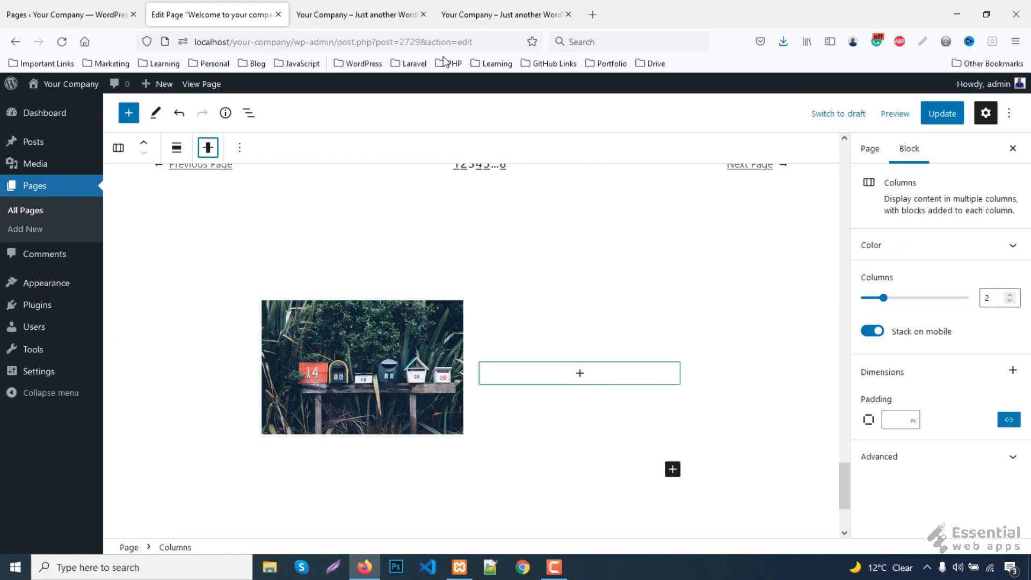
- Copy the 'Let us take care of your website' heading from the reference site
{"action": "left_click", "coordinate": [469, 15]}
{"action": "left_click_drag", "start_coordinate": [542, 266], "coordinate": [703, 304]}
{"action": "key", "text": "ctrl+c"}
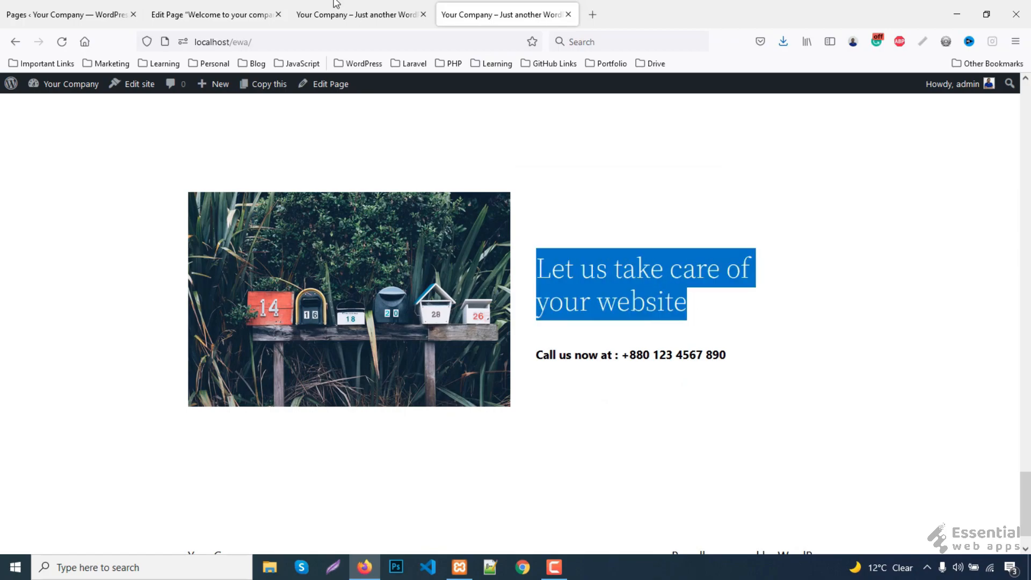
{"action": "left_click", "coordinate": [194, 13]}
{"action": "left_click", "coordinate": [590, 376]}
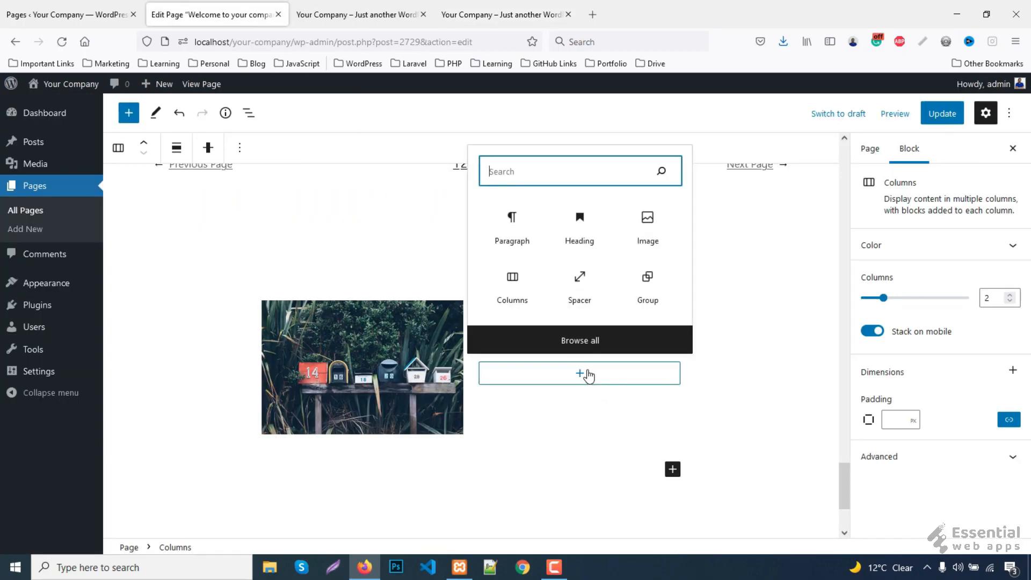
- Add the pasted 'Let us take care of your website' as a level-4 heading in the right column
{"action": "left_click", "coordinate": [578, 225]}
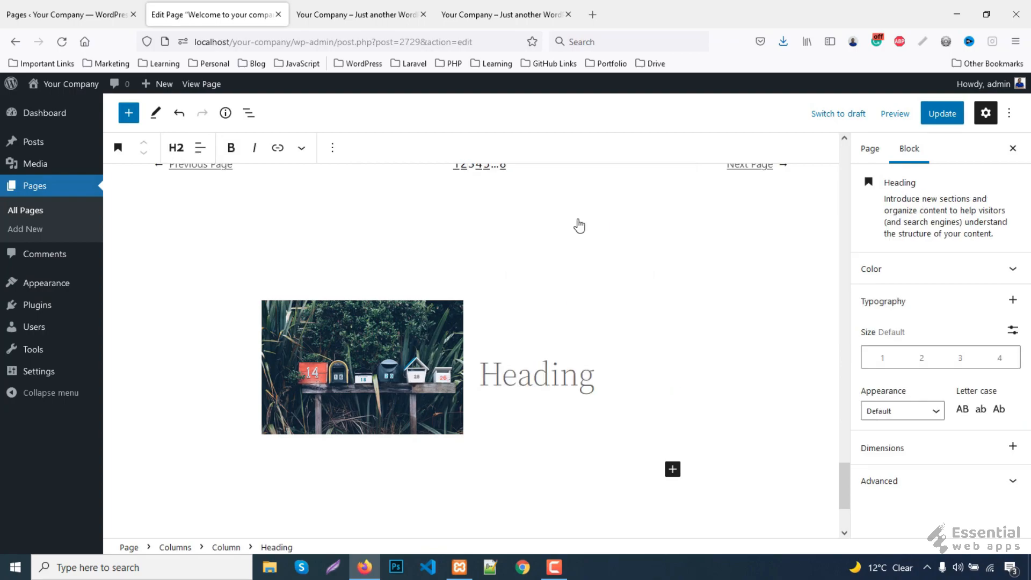
{"action": "key", "text": "ctrl+v"}
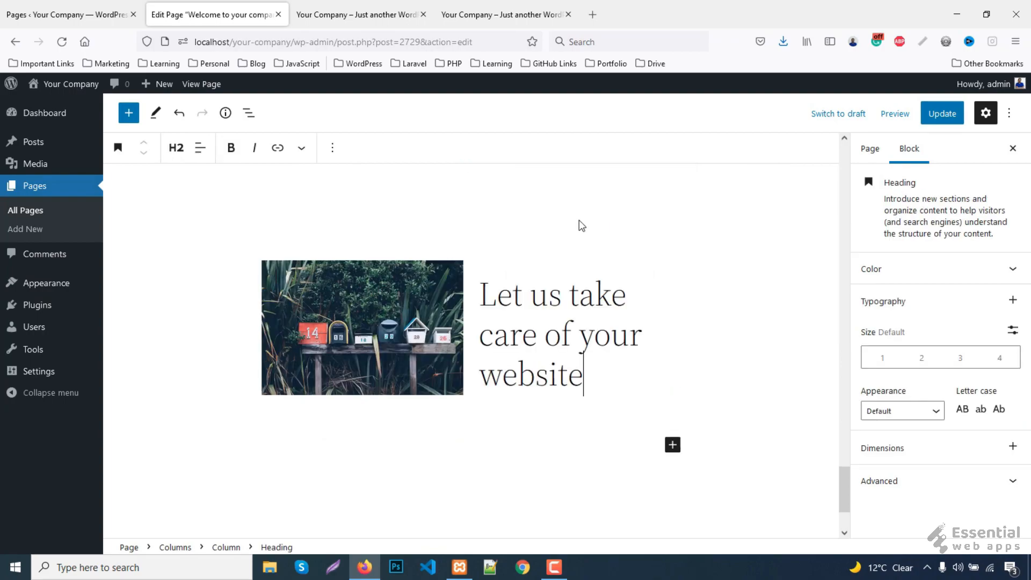
{"action": "left_click", "coordinate": [176, 147]}
{"action": "left_click", "coordinate": [185, 259]}
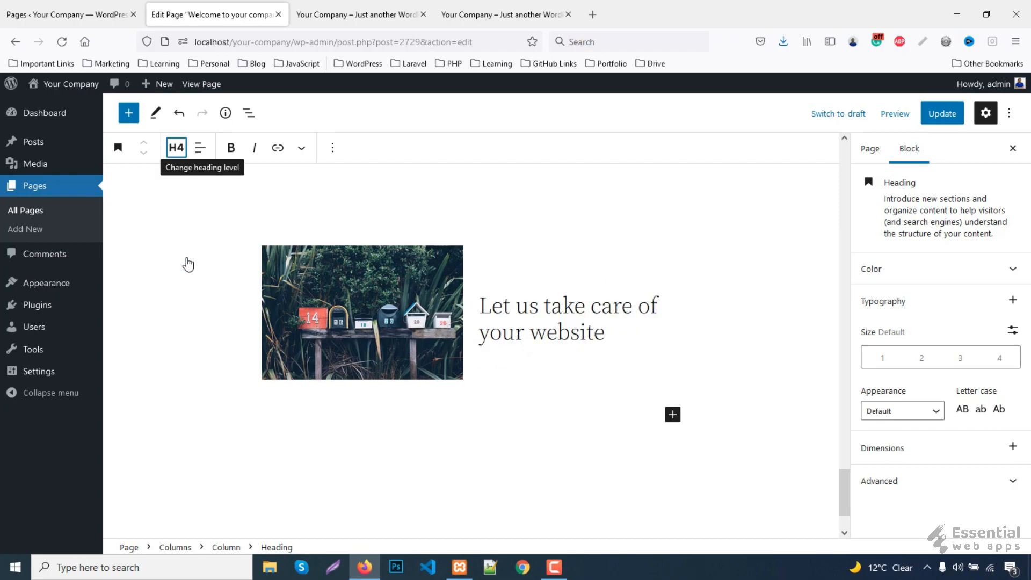
{"action": "left_click", "coordinate": [621, 331]}
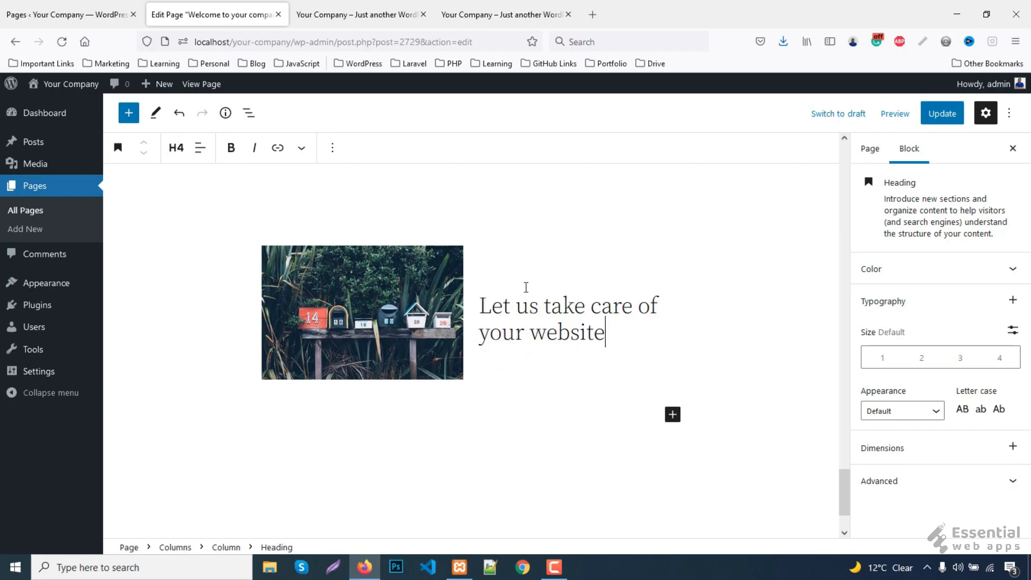
- Paste the bold 'Call us now at' phone line in a paragraph below and update the page
{"action": "left_click", "coordinate": [331, 150]}
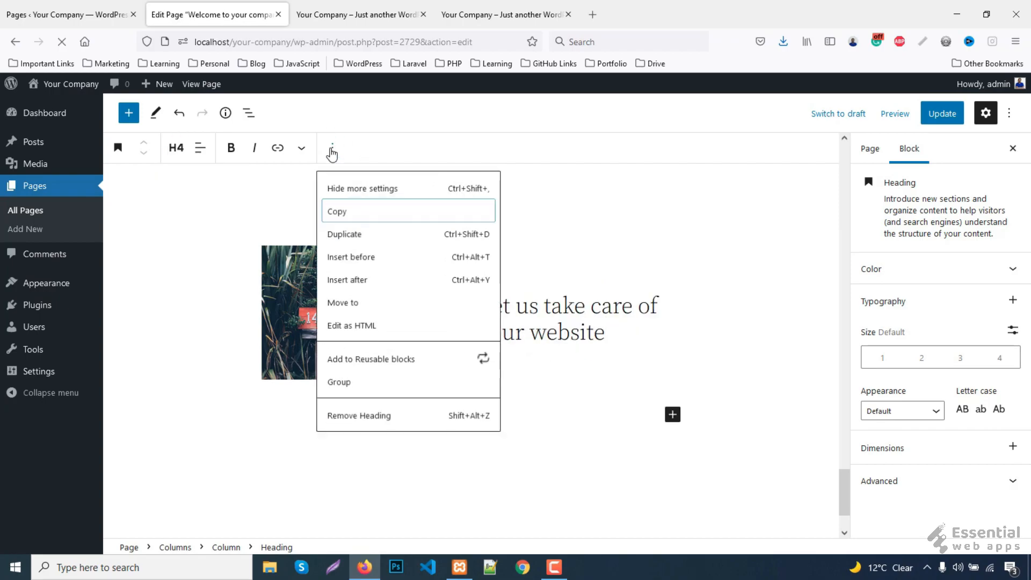
{"action": "left_click", "coordinate": [389, 288]}
{"action": "left_click", "coordinate": [501, 12]}
{"action": "left_click_drag", "start_coordinate": [537, 355], "coordinate": [756, 358]}
{"action": "key", "text": "ctrl+c"}
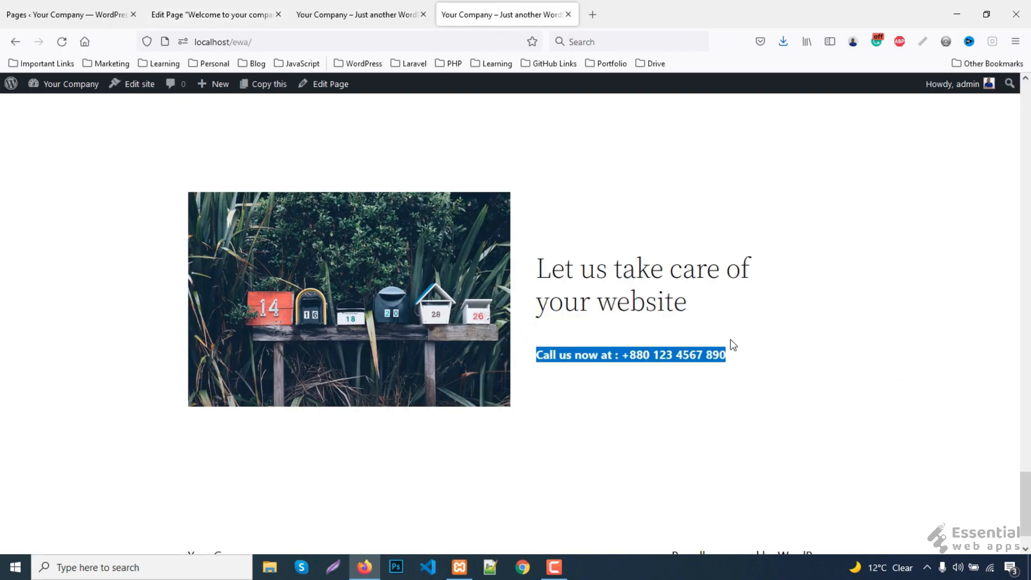
{"action": "left_click", "coordinate": [258, 8]}
{"action": "key", "text": "ctrl+v"}
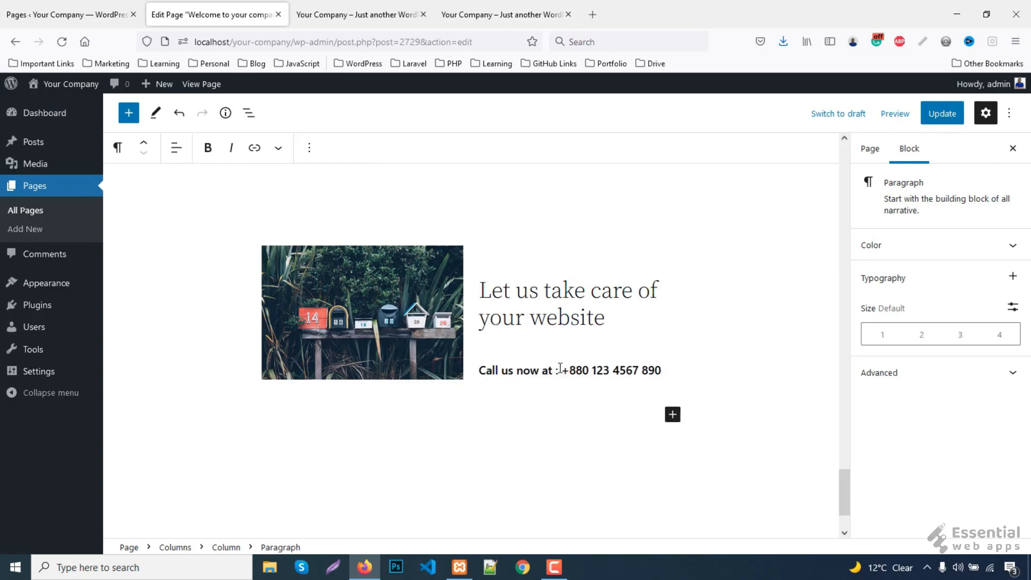
{"action": "triple_click", "coordinate": [538, 366]}
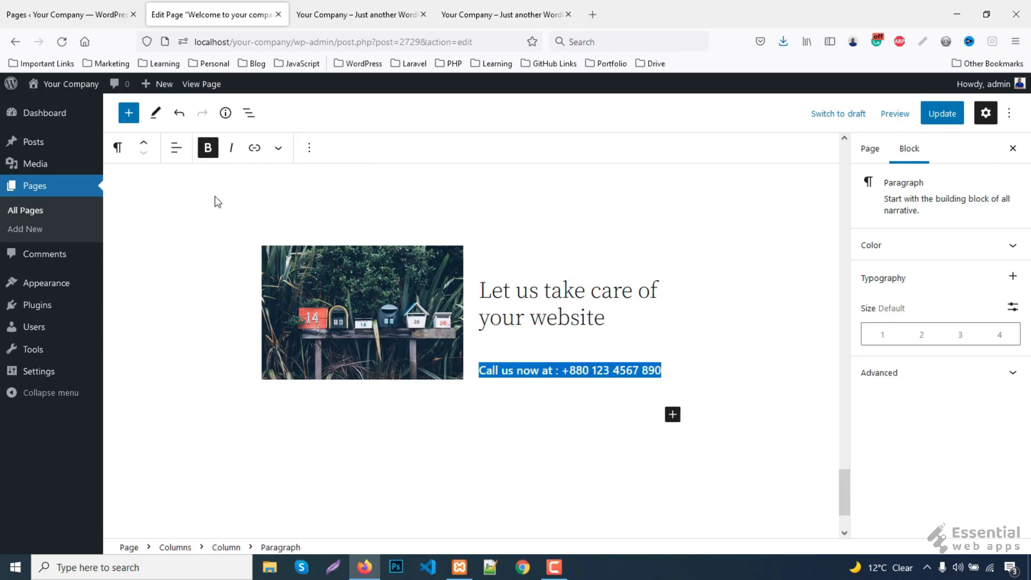
{"action": "left_click", "coordinate": [944, 115]}
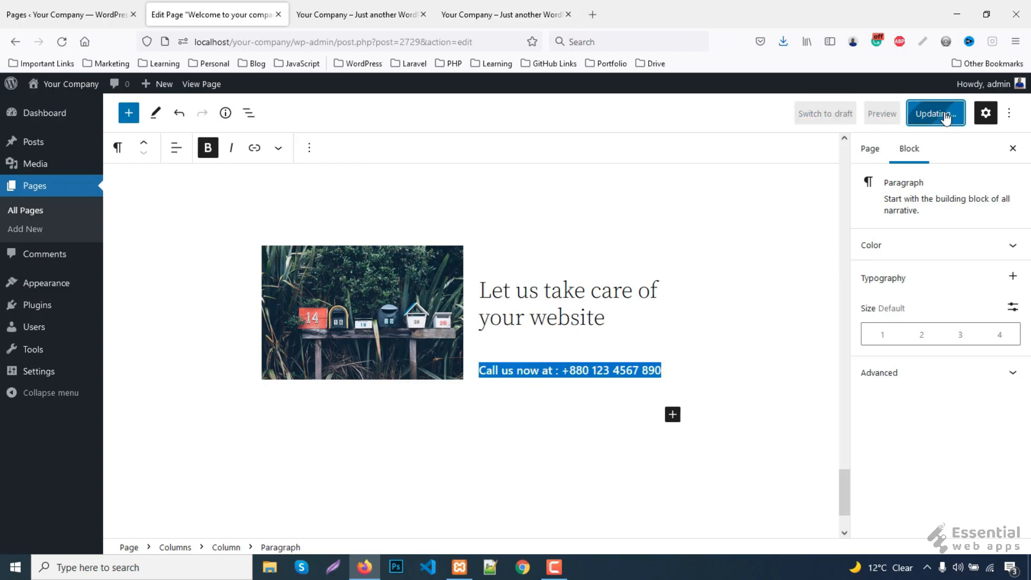
{"action": "left_click", "coordinate": [383, 7]}
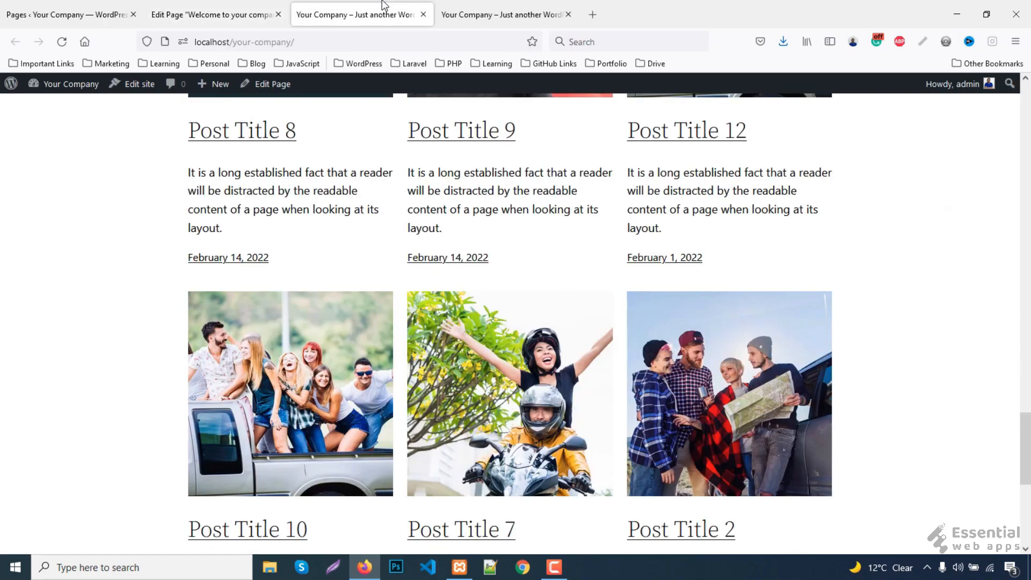
- Review the reloaded home page's blog grid and mailbox section, then start adding blocks on About Us
{"action": "key", "text": "F5"}
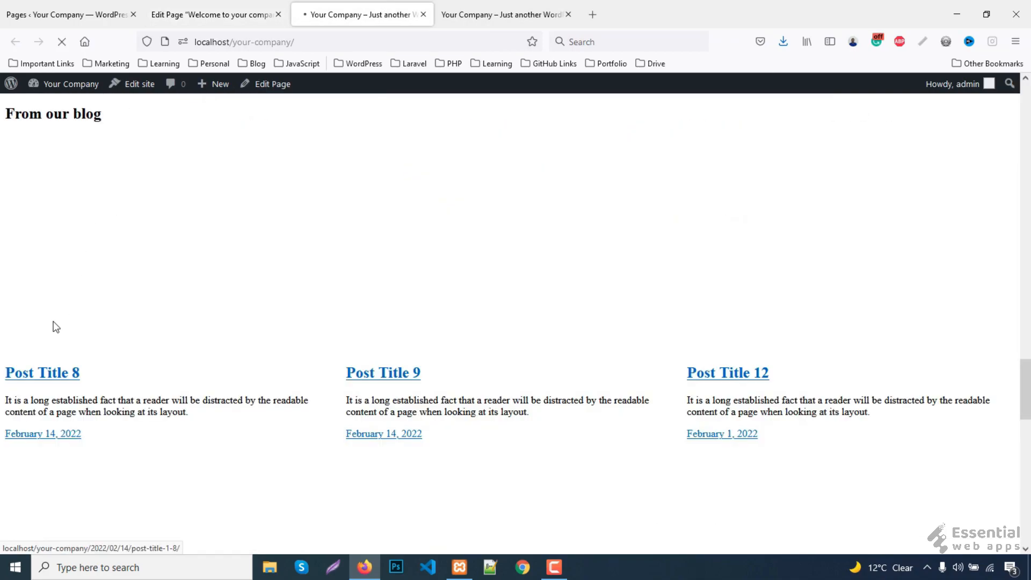
{"action": "scroll", "coordinate": [60, 338], "scroll_direction": "down", "scroll_amount": 8}
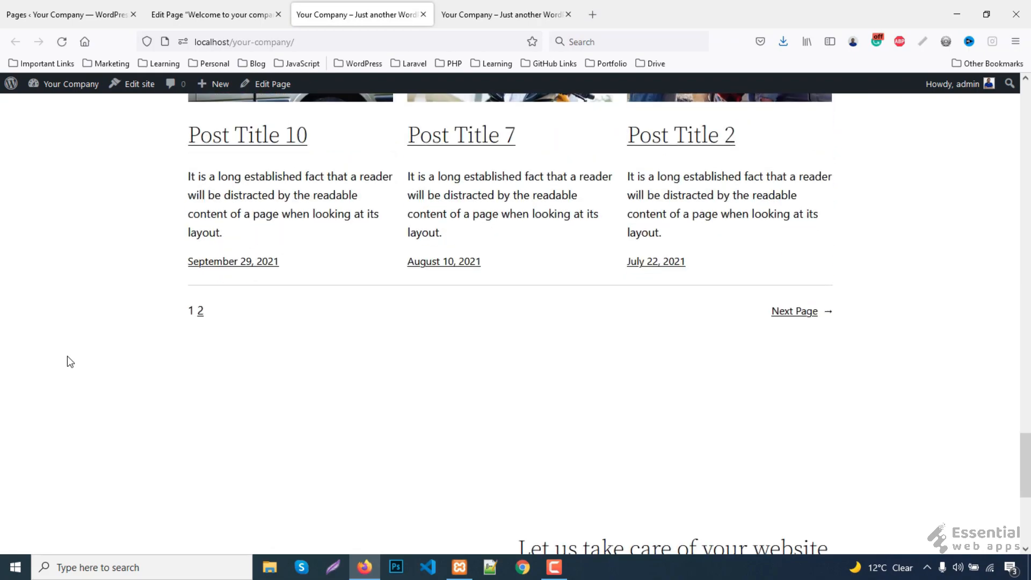
{"action": "scroll", "coordinate": [302, 351], "scroll_direction": "down", "scroll_amount": 1}
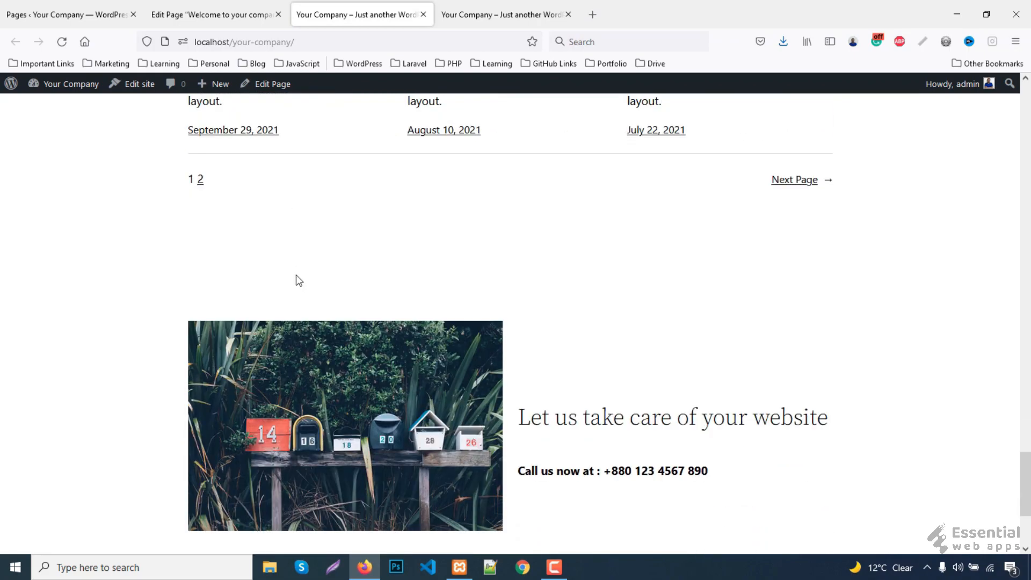
{"action": "scroll", "coordinate": [466, 279], "scroll_direction": "up", "scroll_amount": 20}
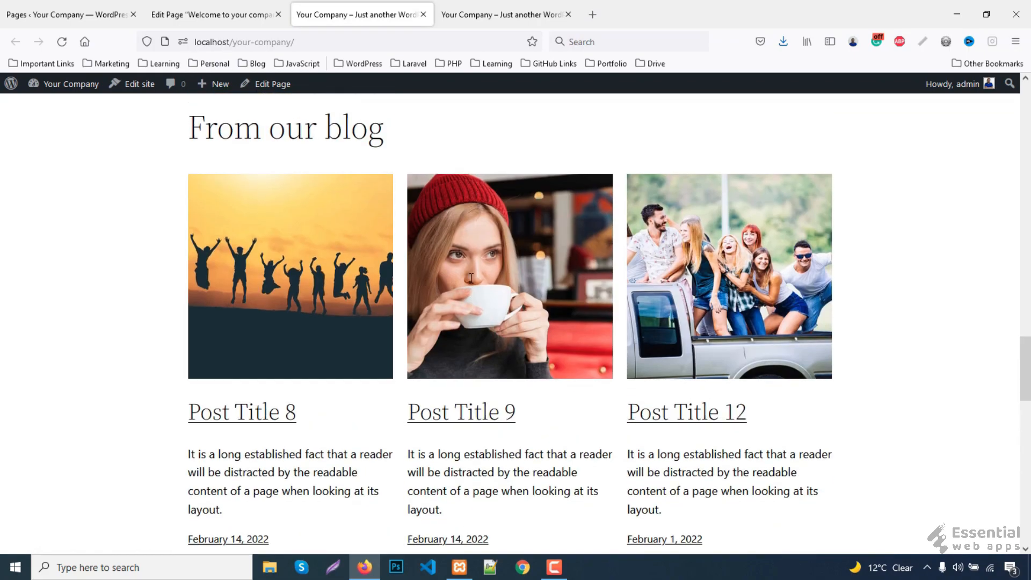
{"action": "scroll", "coordinate": [405, 301], "scroll_direction": "down", "scroll_amount": 18}
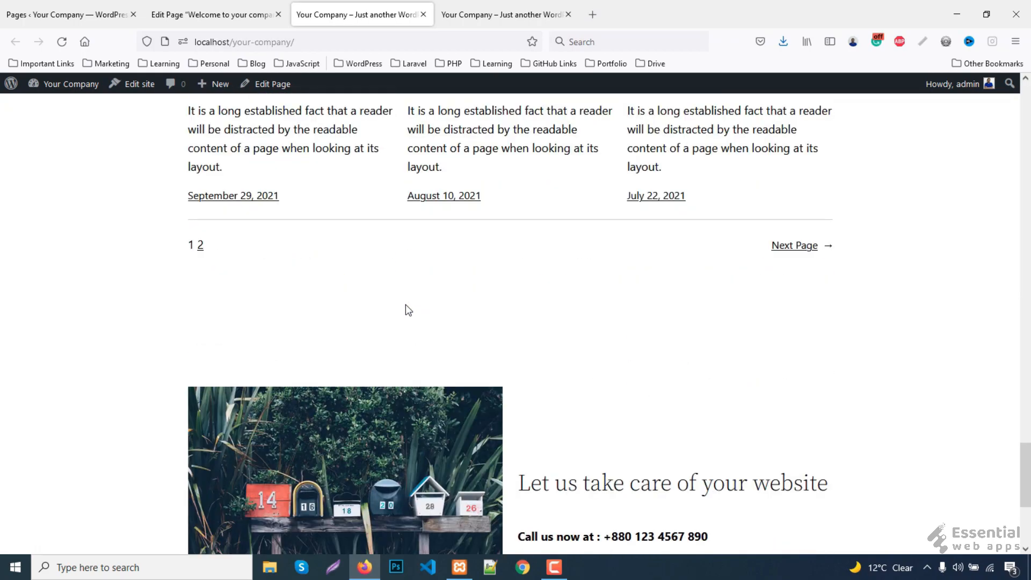
{"action": "scroll", "coordinate": [453, 388], "scroll_direction": "up", "scroll_amount": 10}
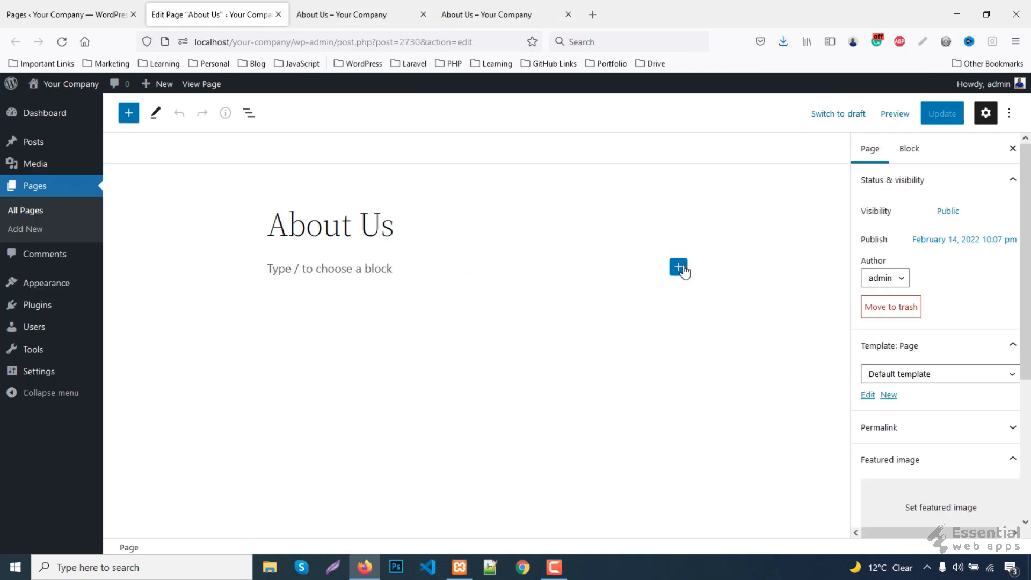
{"action": "left_click", "coordinate": [678, 267]}
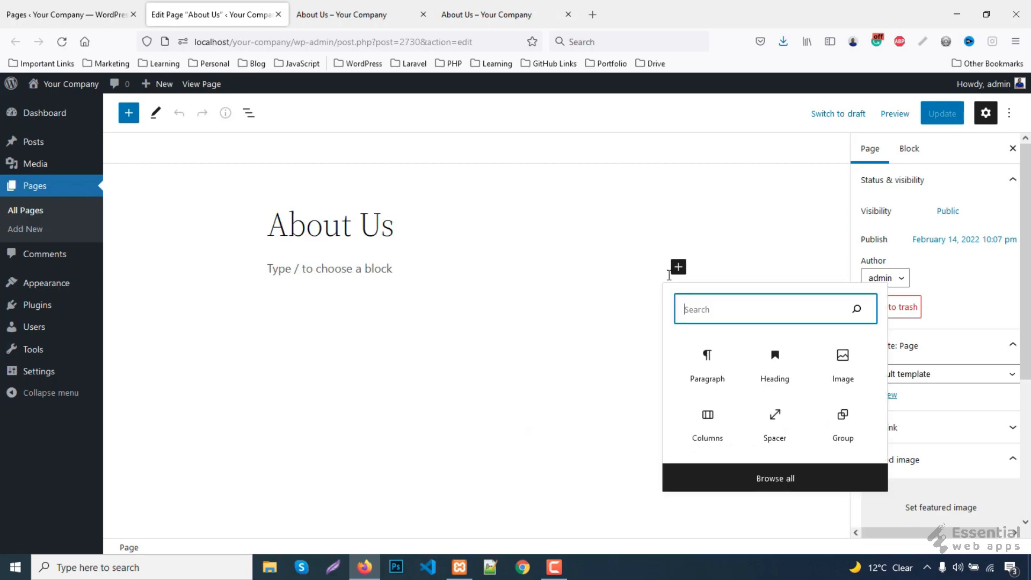
- Insert 50/50 columns with the city skyline image from the Media Library left and a Heading block right
{"action": "left_click", "coordinate": [699, 430]}
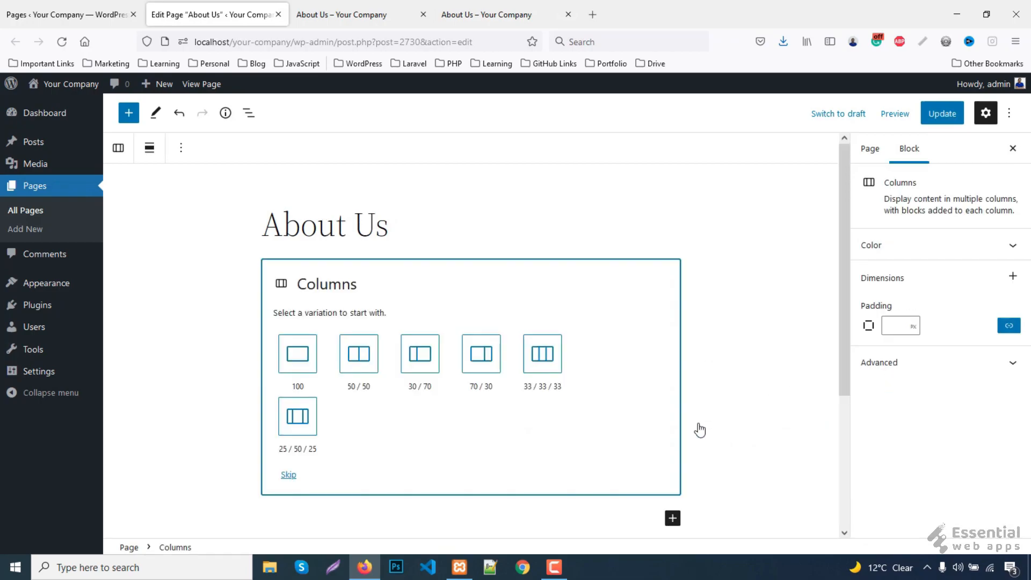
{"action": "left_click", "coordinate": [359, 354]}
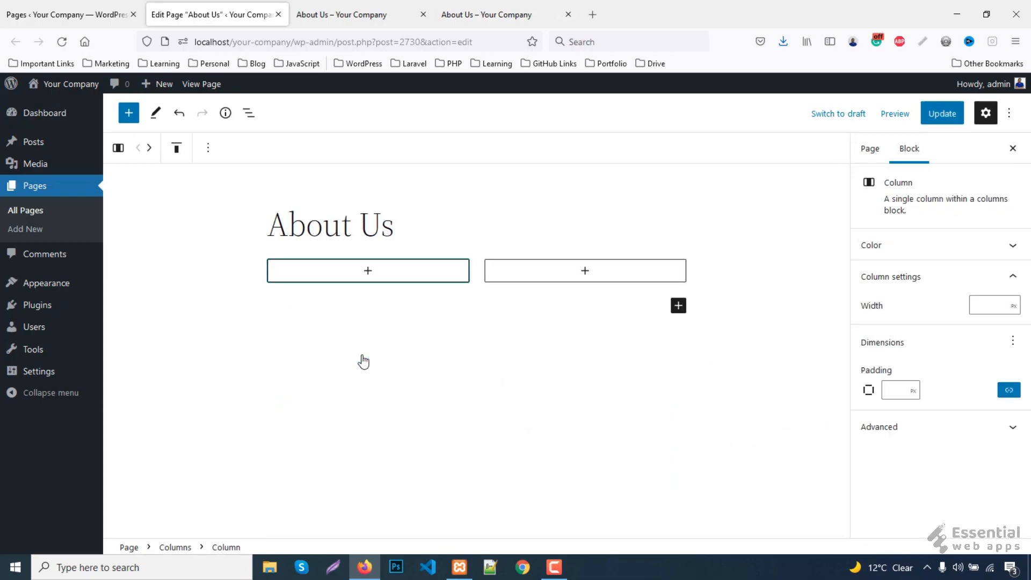
{"action": "left_click", "coordinate": [367, 272]}
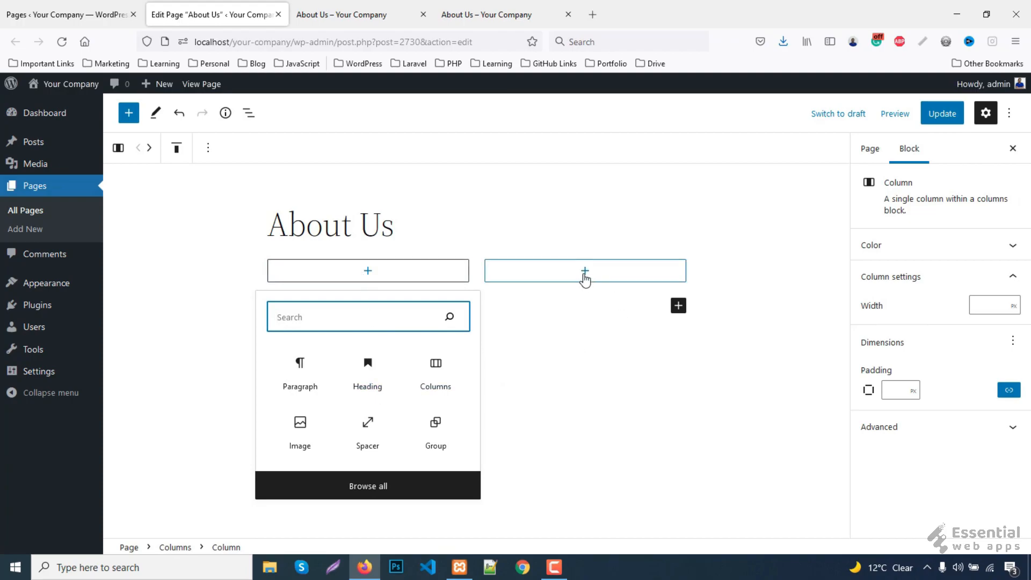
{"action": "left_click", "coordinate": [300, 439]}
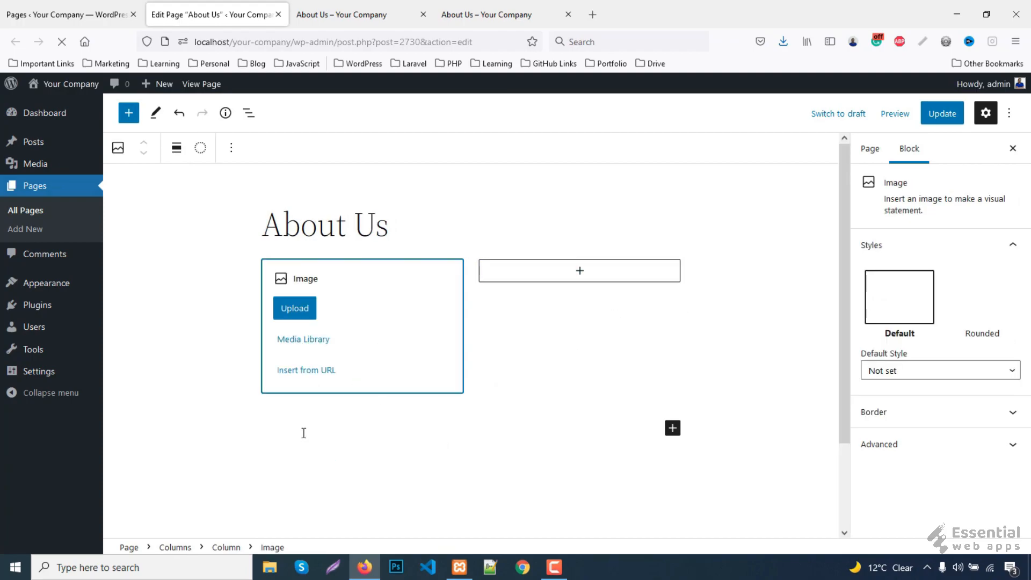
{"action": "left_click", "coordinate": [304, 339]}
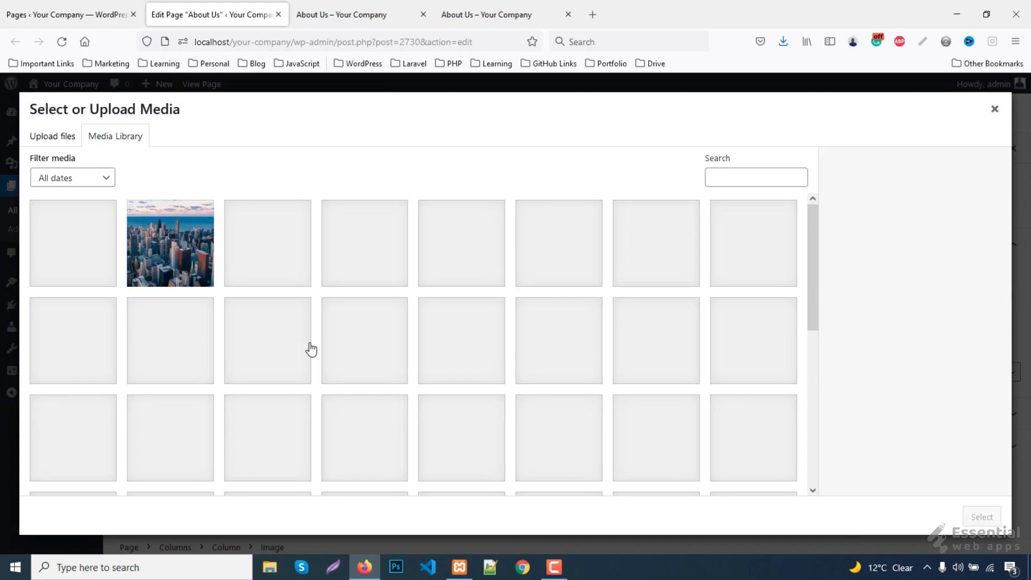
{"action": "left_click", "coordinate": [182, 284]}
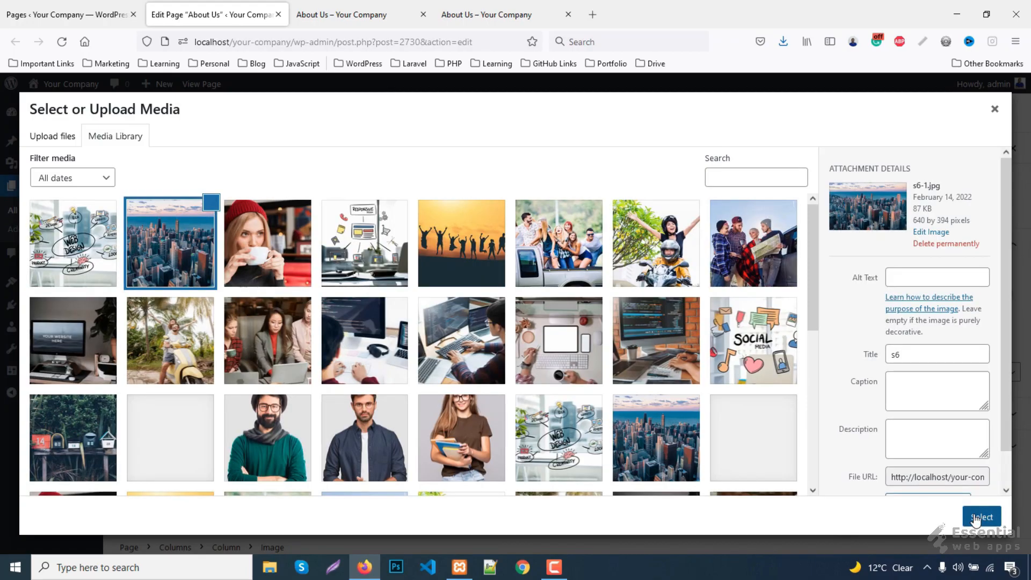
{"action": "left_click", "coordinate": [975, 518]}
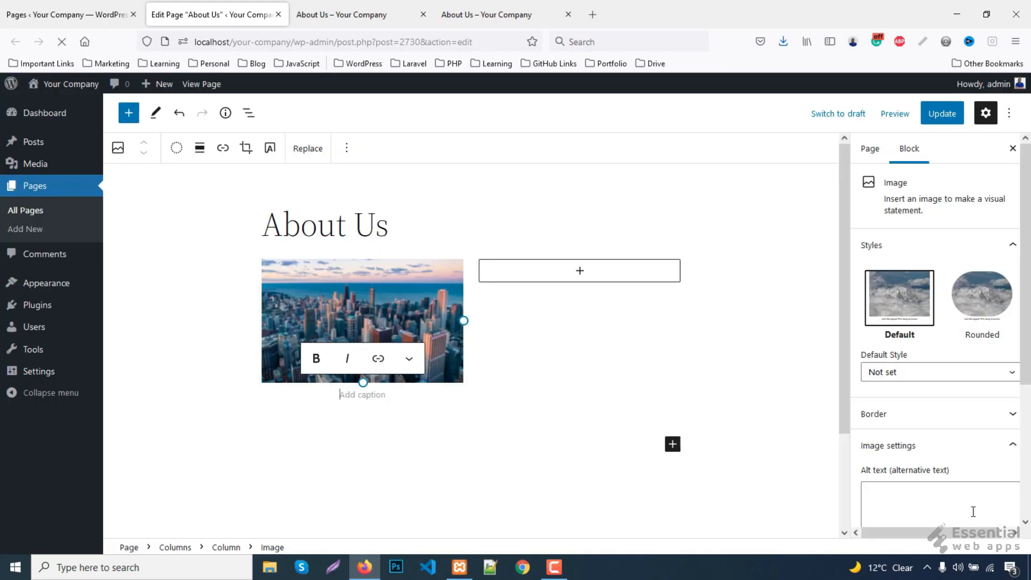
{"action": "left_click", "coordinate": [582, 268]}
{"action": "left_click", "coordinate": [580, 387]}
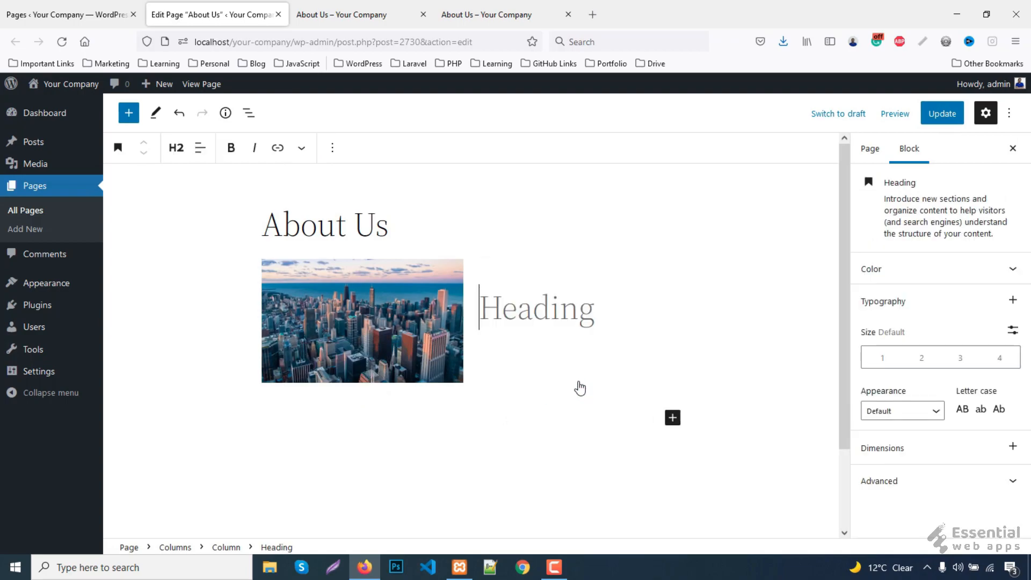
- Fill the right-column heading with 'Best WordPress Theme'
{"action": "type", "text": "Best WordPress Theme"}
{"action": "left_click", "coordinate": [476, 10]}
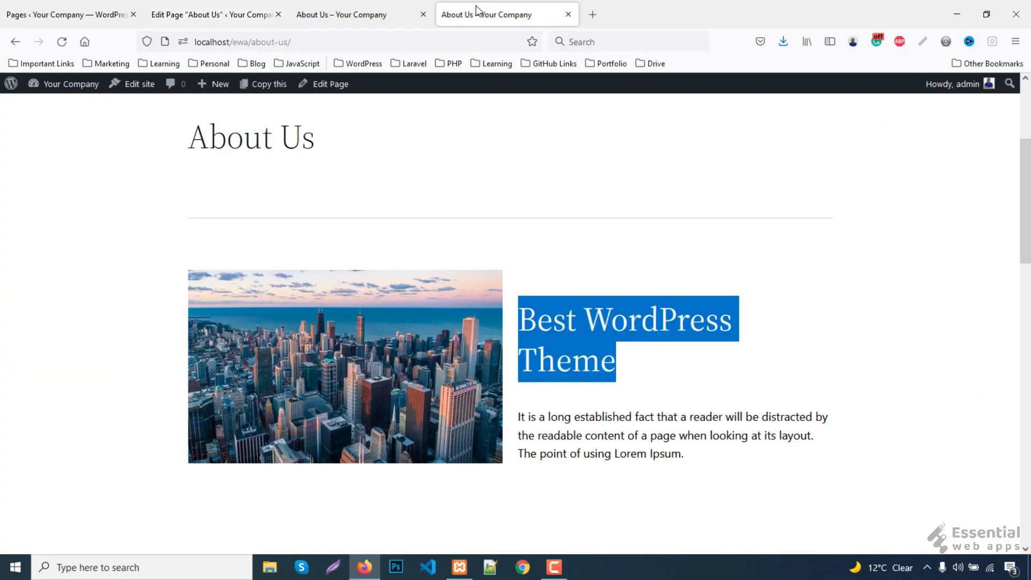
{"action": "left_click", "coordinate": [600, 365]}
{"action": "left_click", "coordinate": [190, 11]}
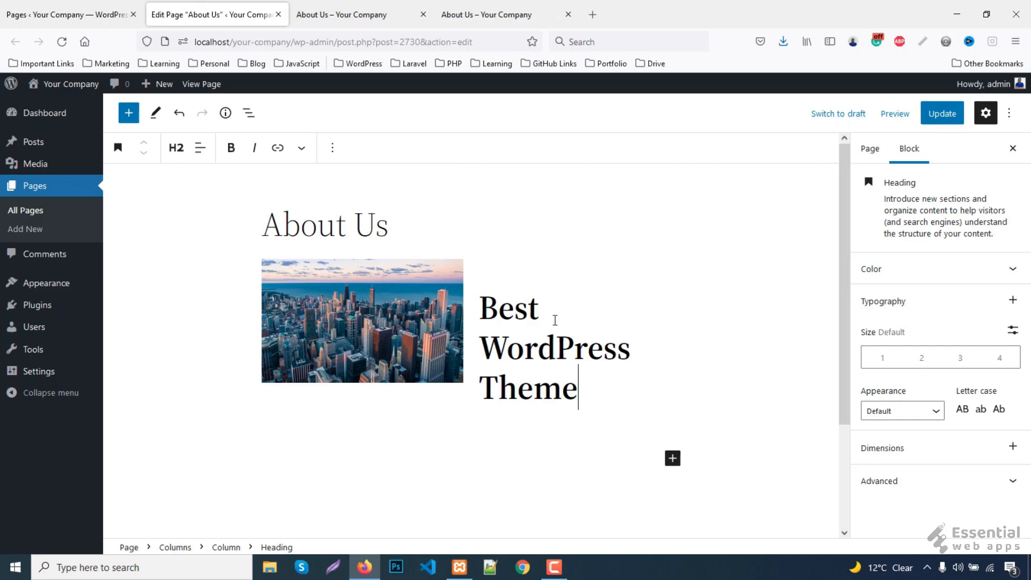
{"action": "triple_click", "coordinate": [538, 341]}
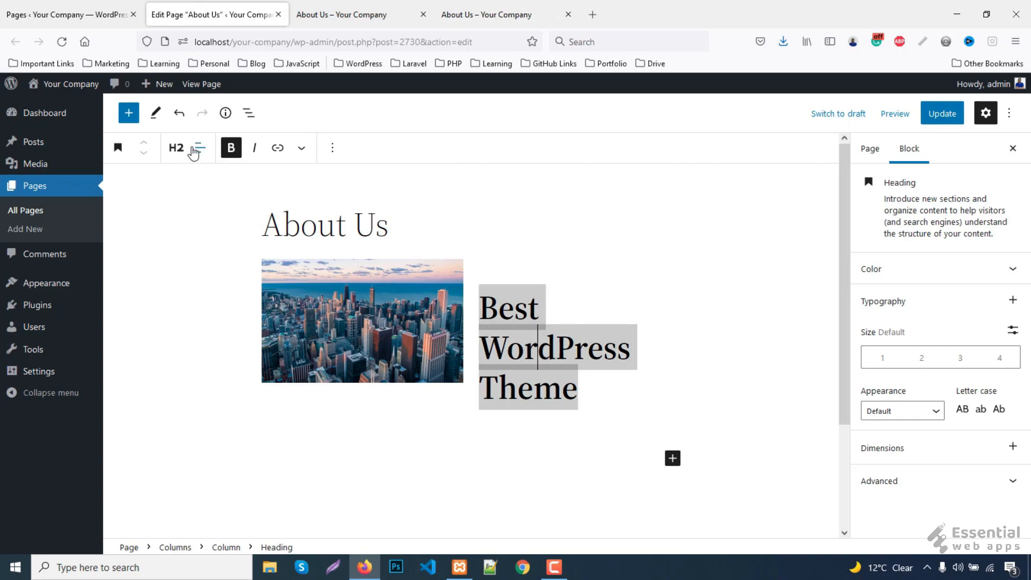
- Copy the long-established-fact paragraph from the reference page and paste it below the heading
{"action": "left_click", "coordinate": [472, 14]}
{"action": "left_click_drag", "start_coordinate": [519, 418], "coordinate": [707, 452]}
{"action": "key", "text": "ctrl+c"}
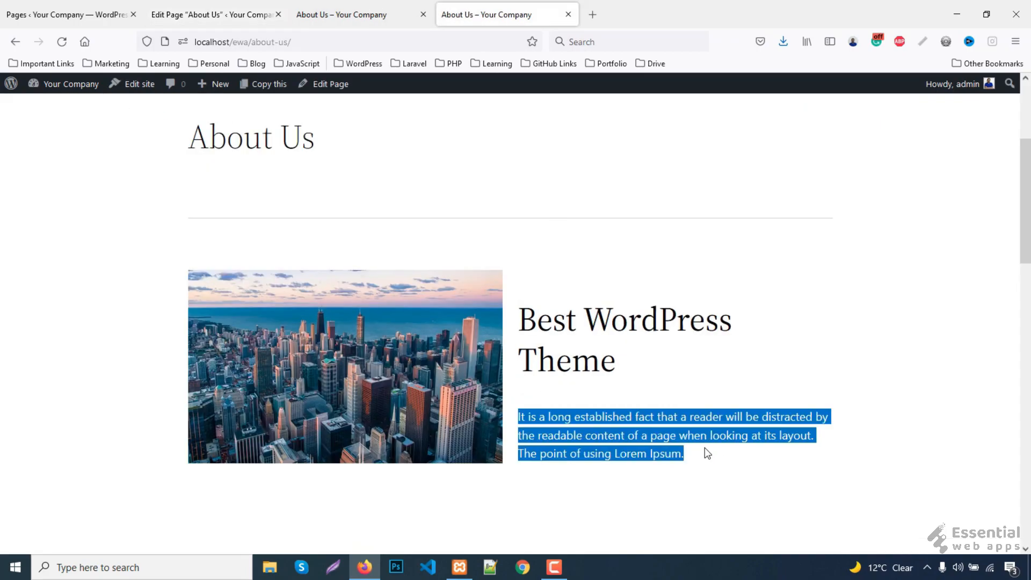
{"action": "left_click", "coordinate": [226, 11]}
{"action": "left_click", "coordinate": [655, 381]}
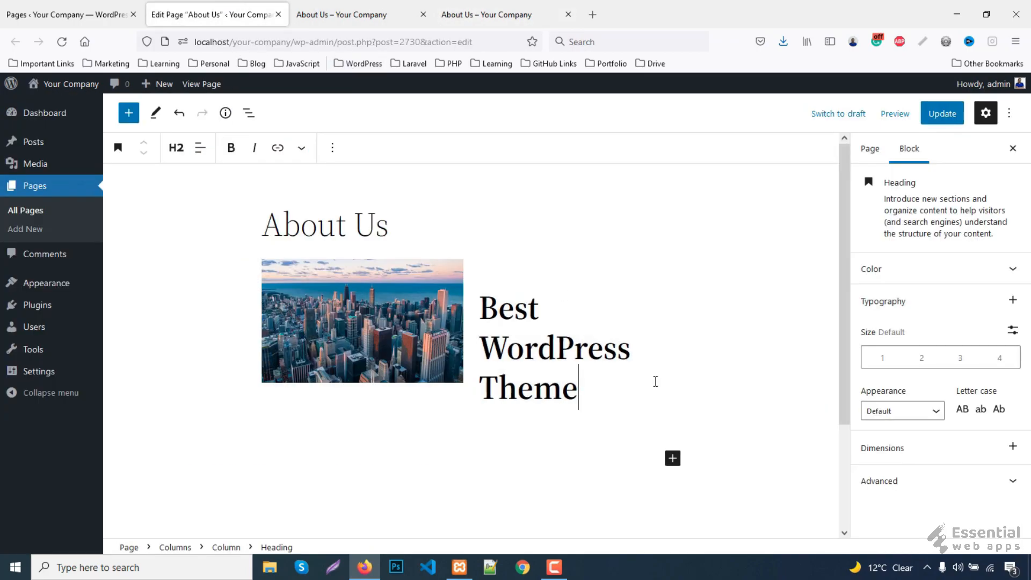
{"action": "left_click", "coordinate": [335, 152]}
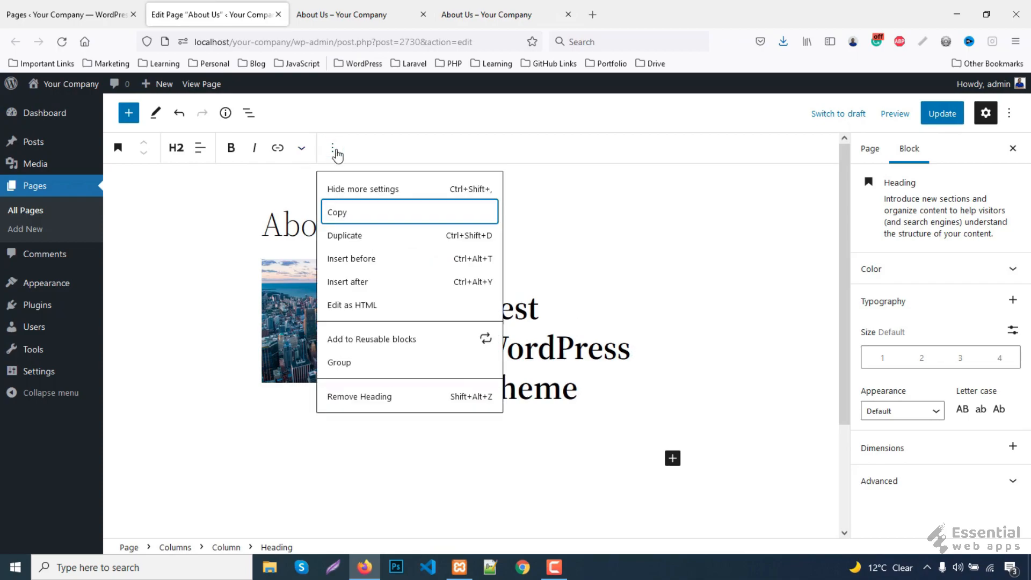
{"action": "left_click", "coordinate": [347, 282]}
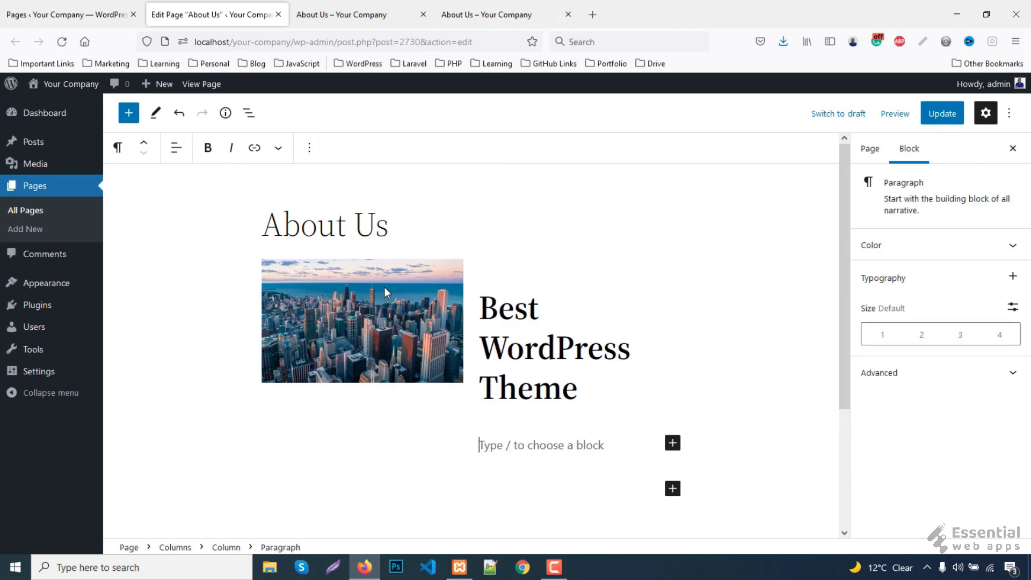
{"action": "scroll", "coordinate": [387, 287], "scroll_direction": "down", "scroll_amount": 1}
{"action": "key", "text": "ctrl+v"}
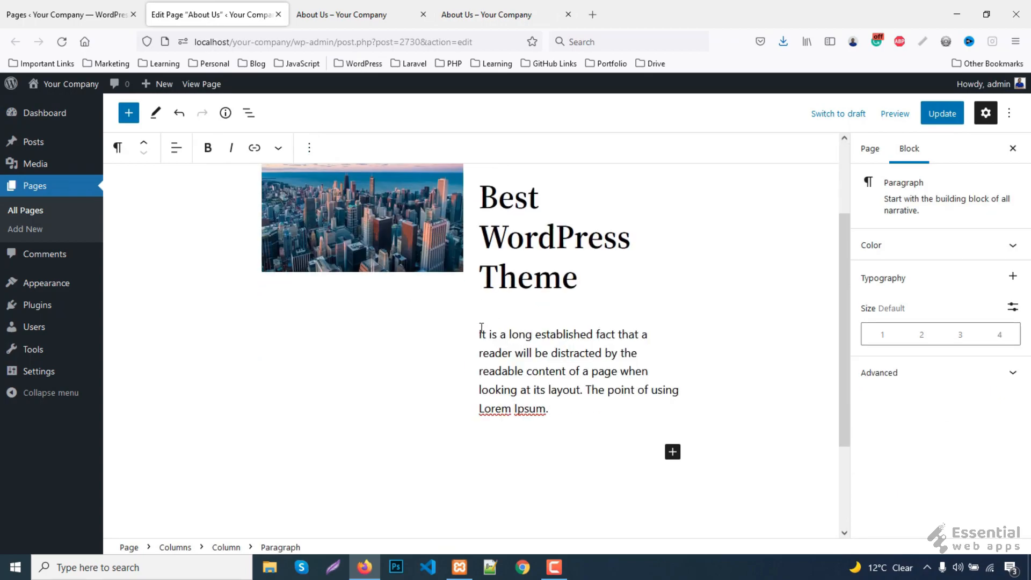
{"action": "scroll", "coordinate": [466, 262], "scroll_direction": "up", "scroll_amount": 2}
- Select the whole two-column block for vertical alignment
{"action": "left_click", "coordinate": [460, 242]}
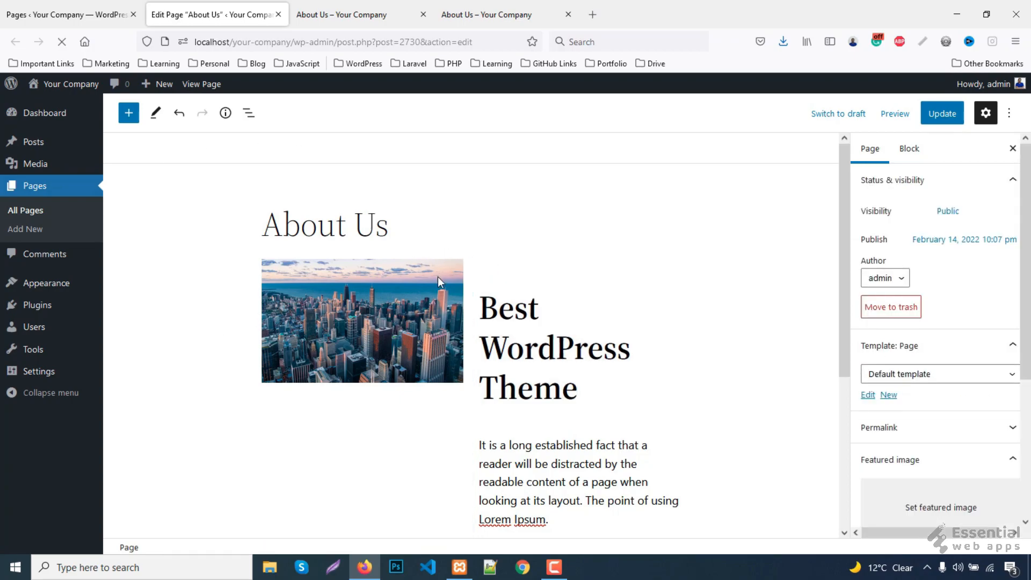
{"action": "left_click", "coordinate": [466, 250]}
{"action": "left_click", "coordinate": [453, 253]}
{"action": "left_click", "coordinate": [451, 254]}
{"action": "left_click", "coordinate": [208, 147]}
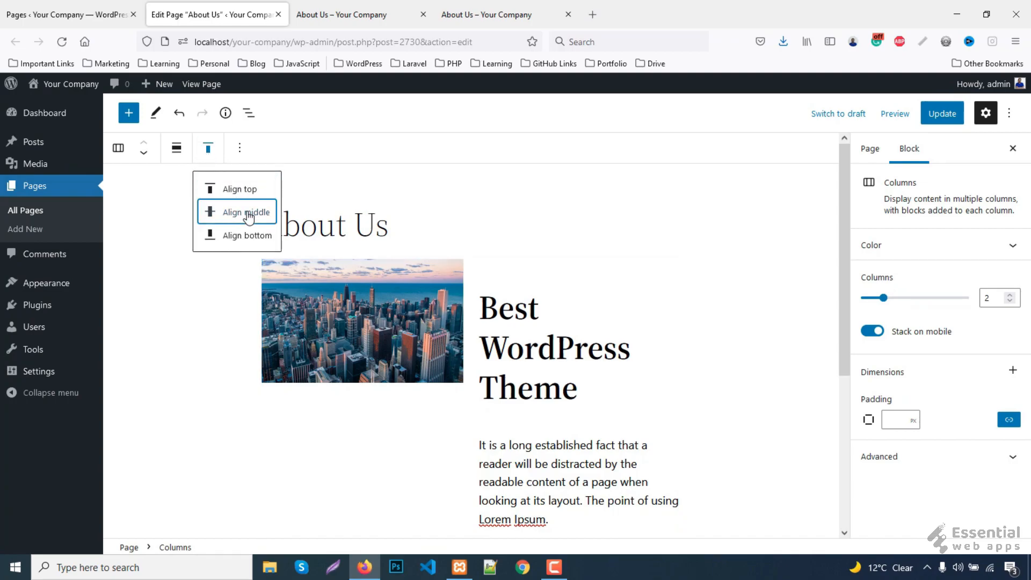
- Align the About Us columns to middle, update the page, and check it live
{"action": "left_click", "coordinate": [247, 213]}
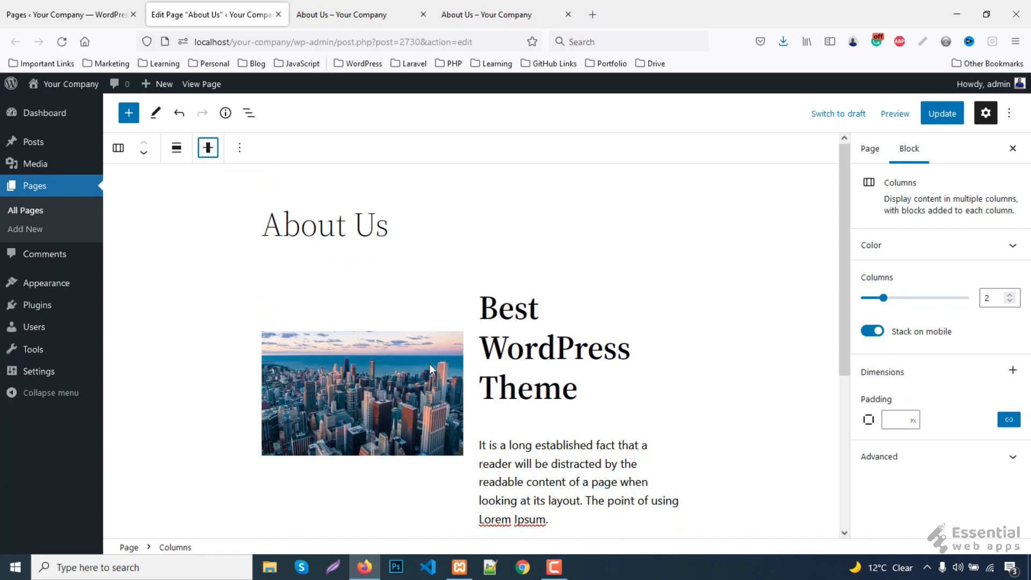
{"action": "left_click", "coordinate": [939, 119]}
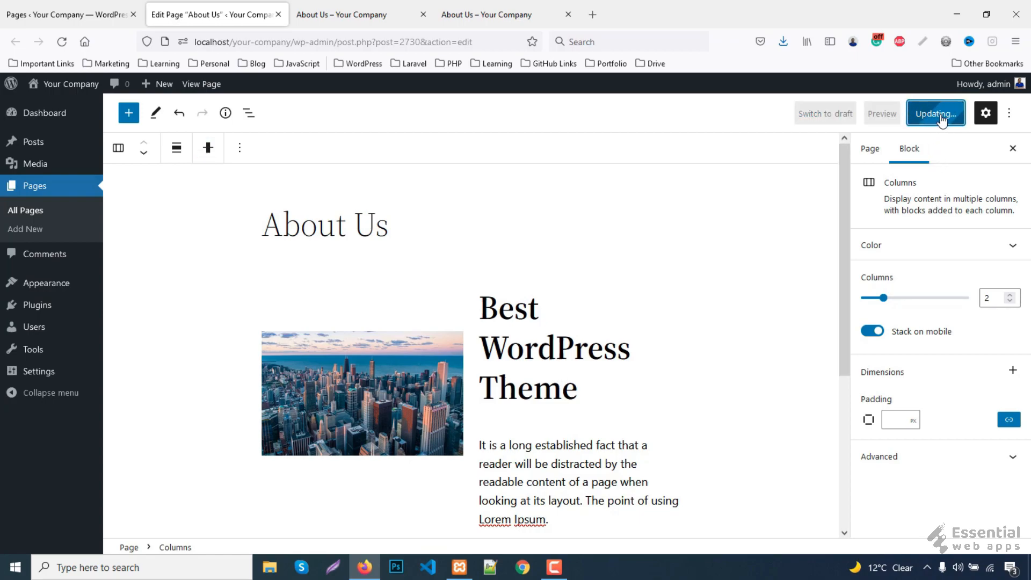
{"action": "left_click", "coordinate": [362, 8]}
{"action": "key", "text": "F5"}
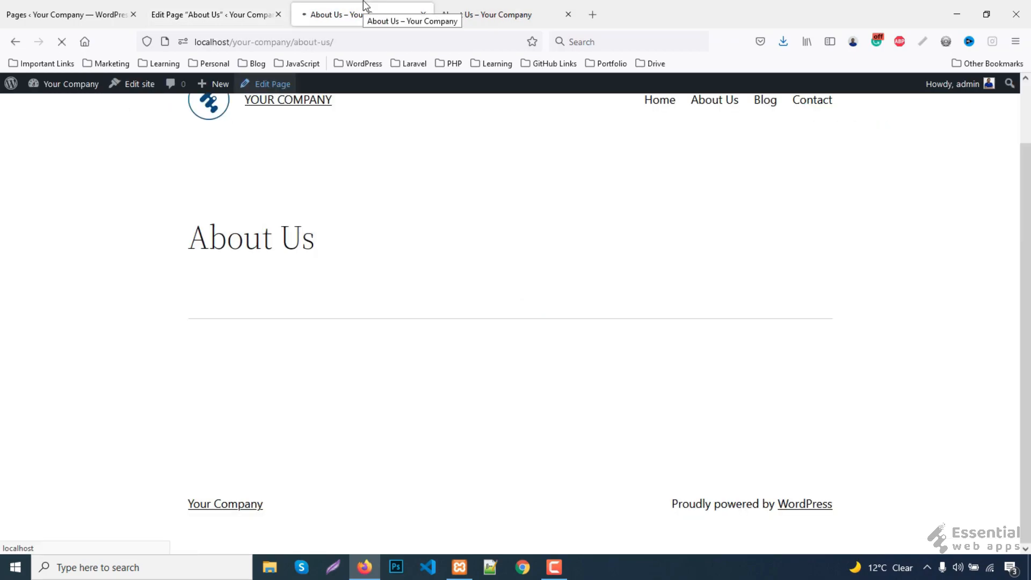
{"action": "scroll", "coordinate": [739, 329], "scroll_direction": "down", "scroll_amount": 2}
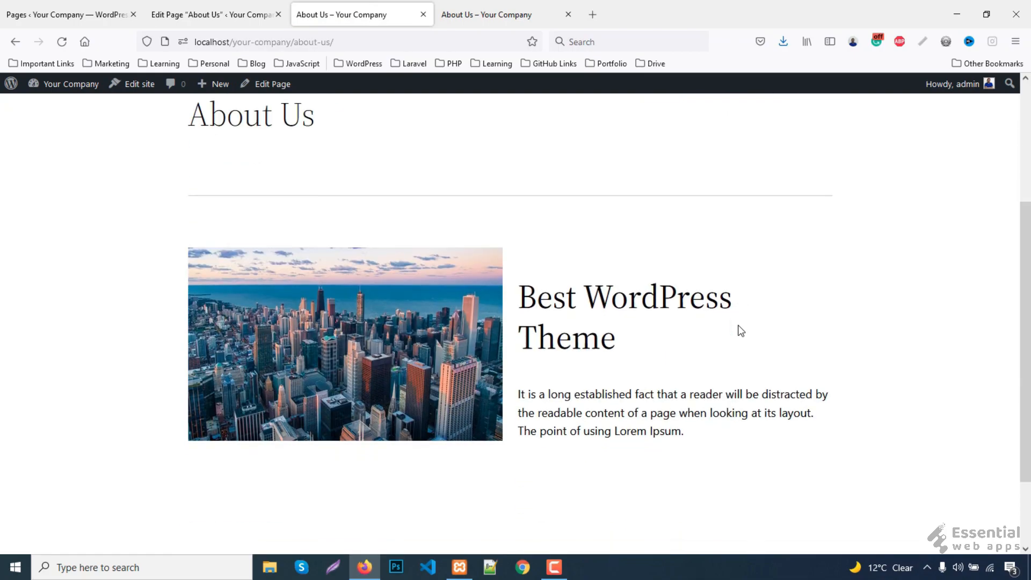
{"action": "key", "text": "ctrl+Page_Up"}
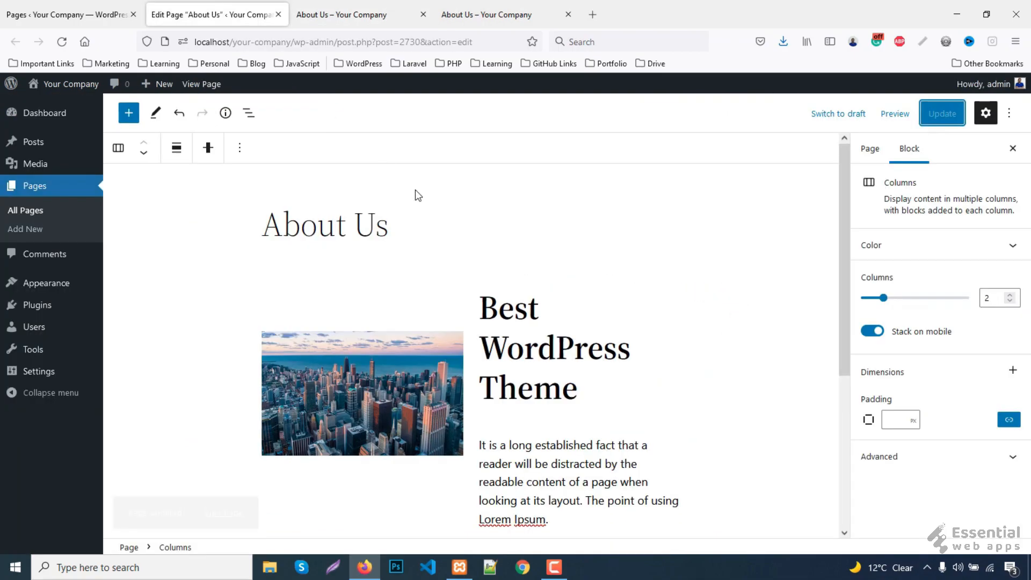
{"action": "scroll", "coordinate": [605, 354], "scroll_direction": "down", "scroll_amount": 2}
{"action": "scroll", "coordinate": [559, 328], "scroll_direction": "down", "scroll_amount": 2}
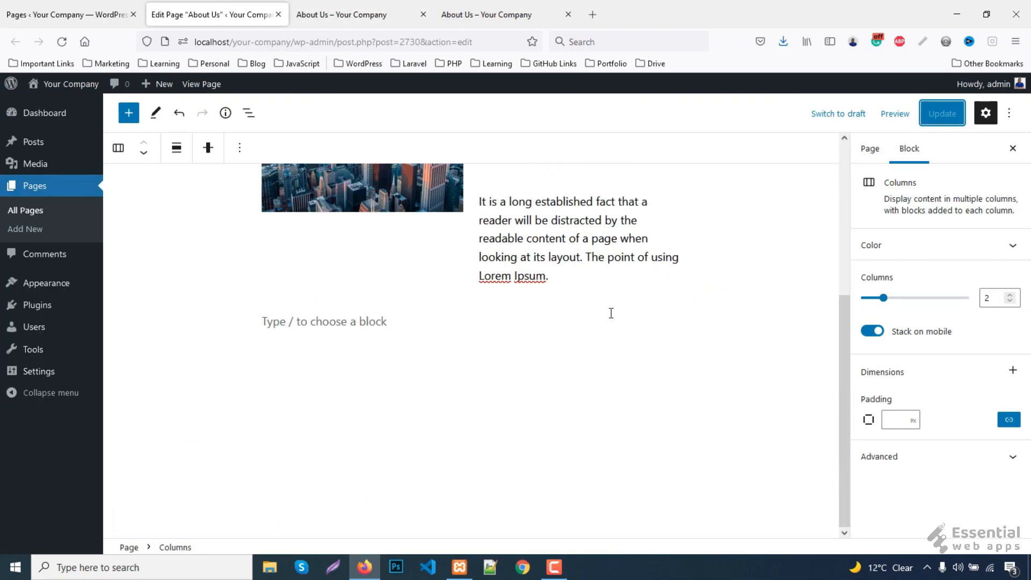
- Insert a Spacer block below the image-and-text section
{"action": "left_click", "coordinate": [440, 323]}
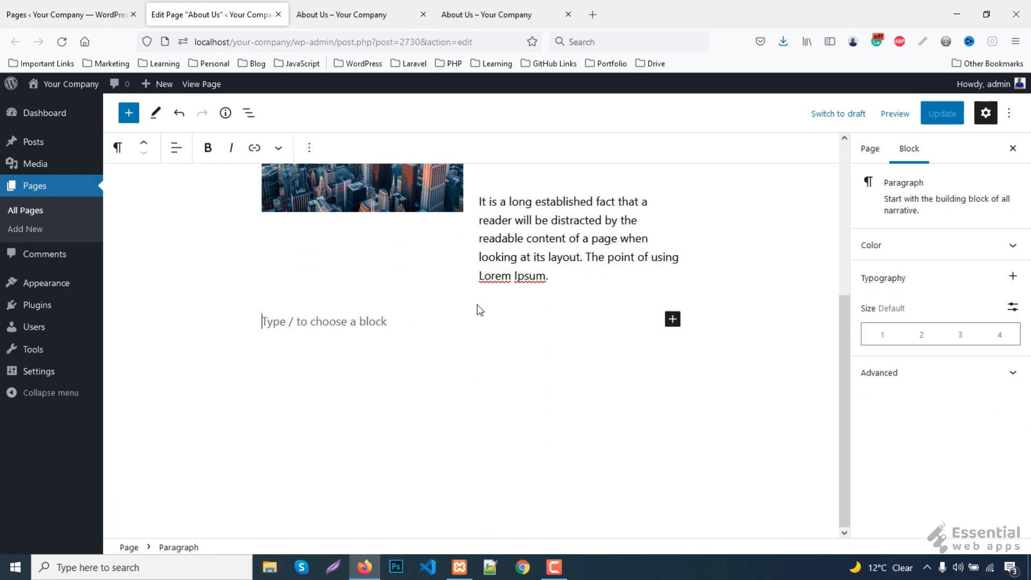
{"action": "left_click", "coordinate": [672, 319]}
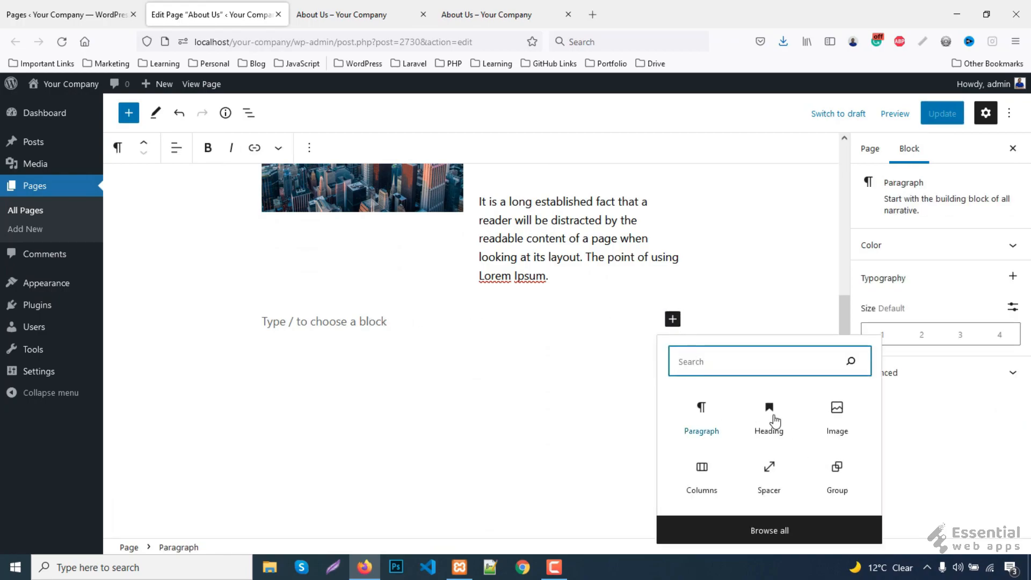
{"action": "left_click", "coordinate": [769, 481]}
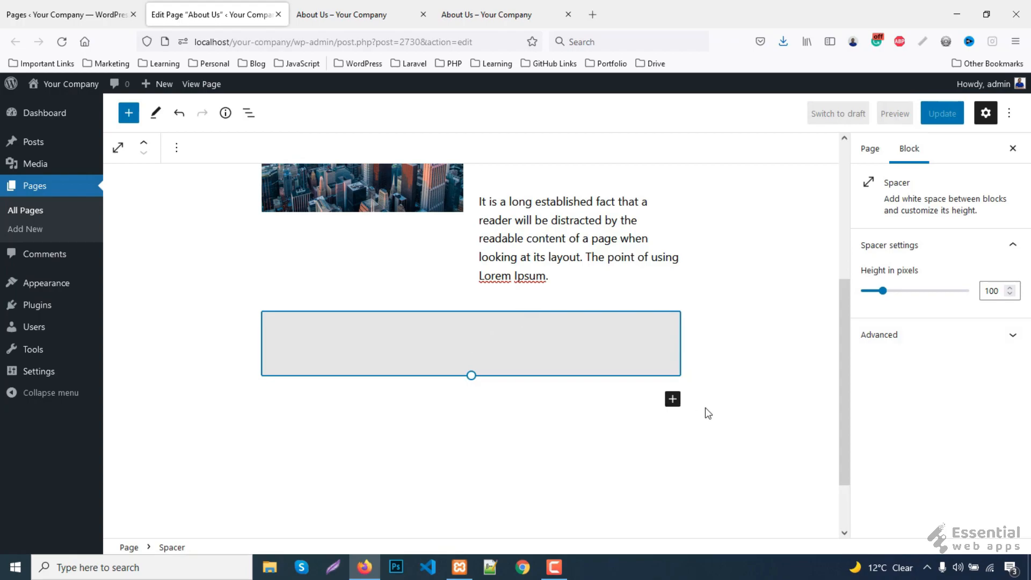
- Add a heading reading 'Our Team' below the spacer and set it to level H3
{"action": "left_click", "coordinate": [672, 399]}
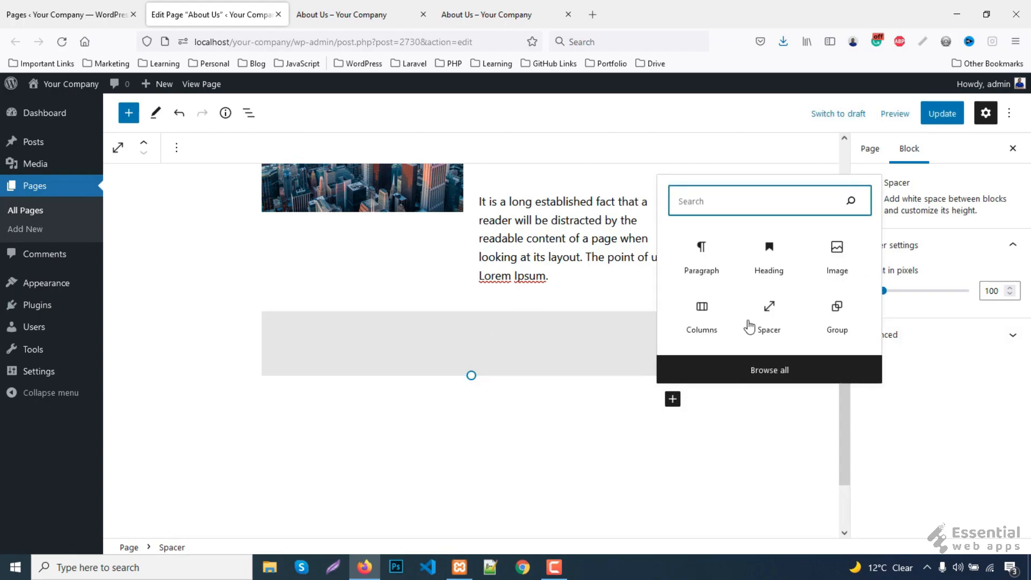
{"action": "left_click", "coordinate": [768, 269]}
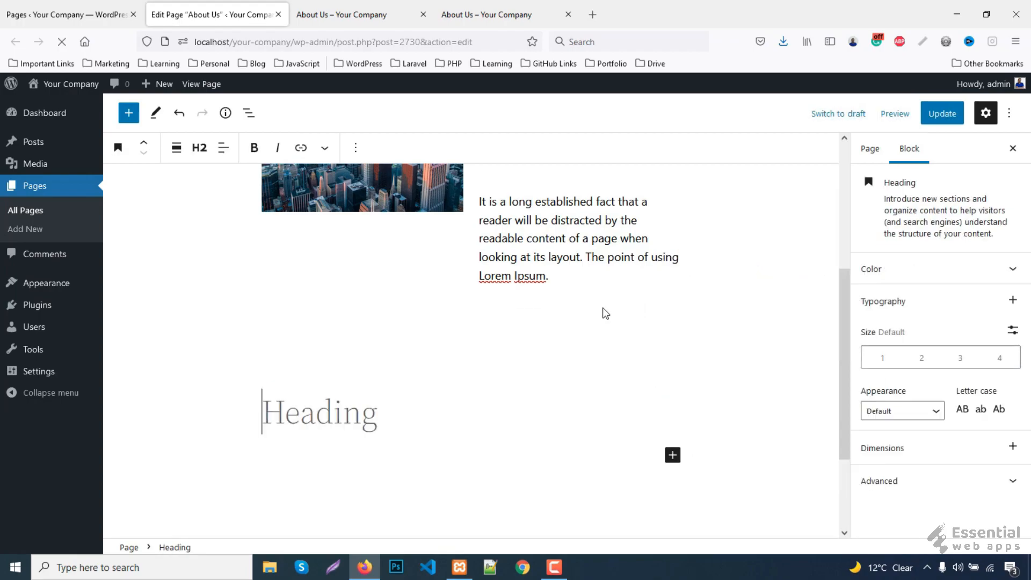
{"action": "left_click", "coordinate": [197, 153]}
{"action": "left_click", "coordinate": [199, 258]}
{"action": "left_click", "coordinate": [332, 404]}
{"action": "type", "text": "O"}
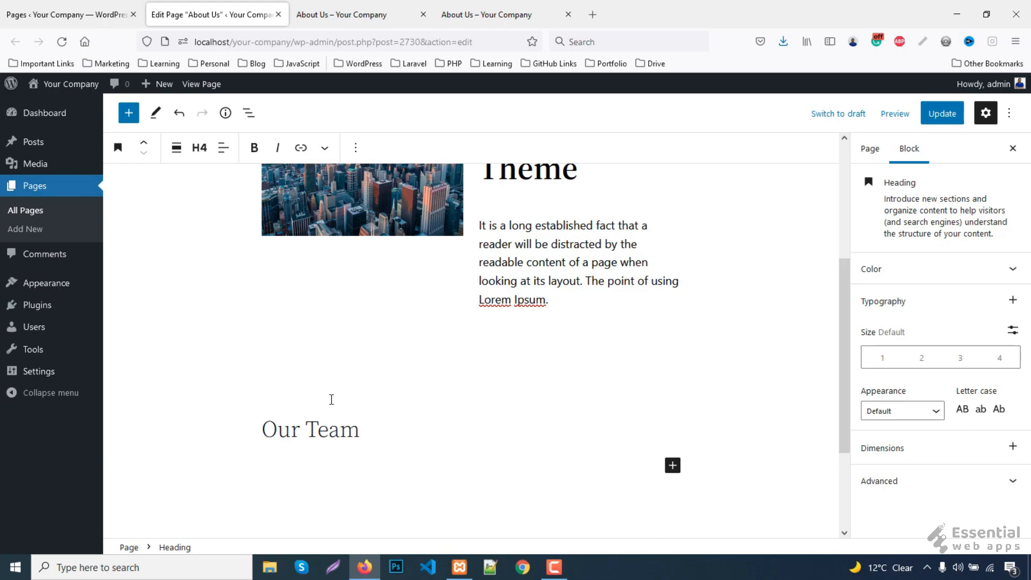
{"action": "type", "text": "ur Team"}
{"action": "left_click", "coordinate": [496, 11]}
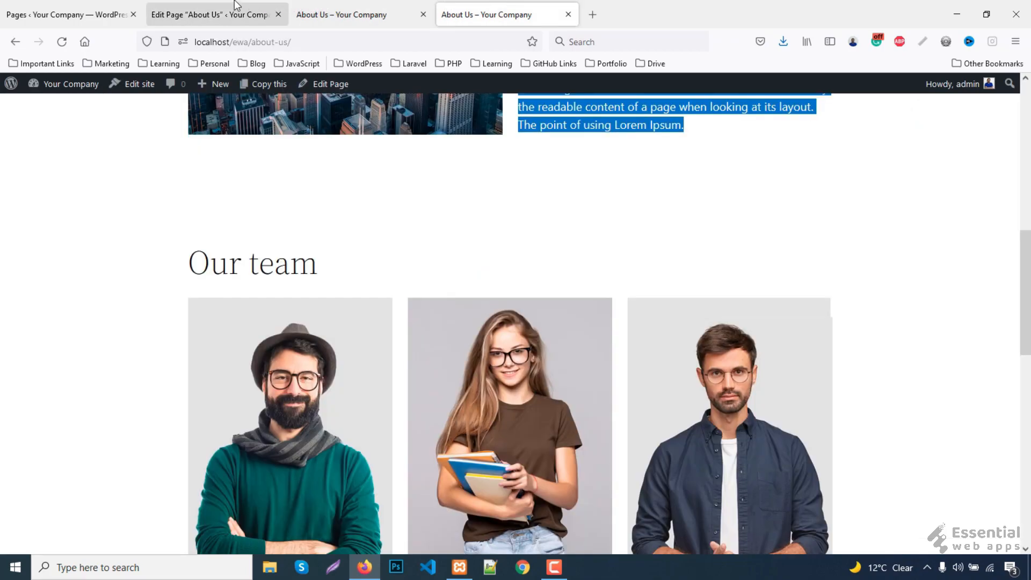
{"action": "left_click", "coordinate": [242, 11]}
{"action": "left_click", "coordinate": [202, 151]}
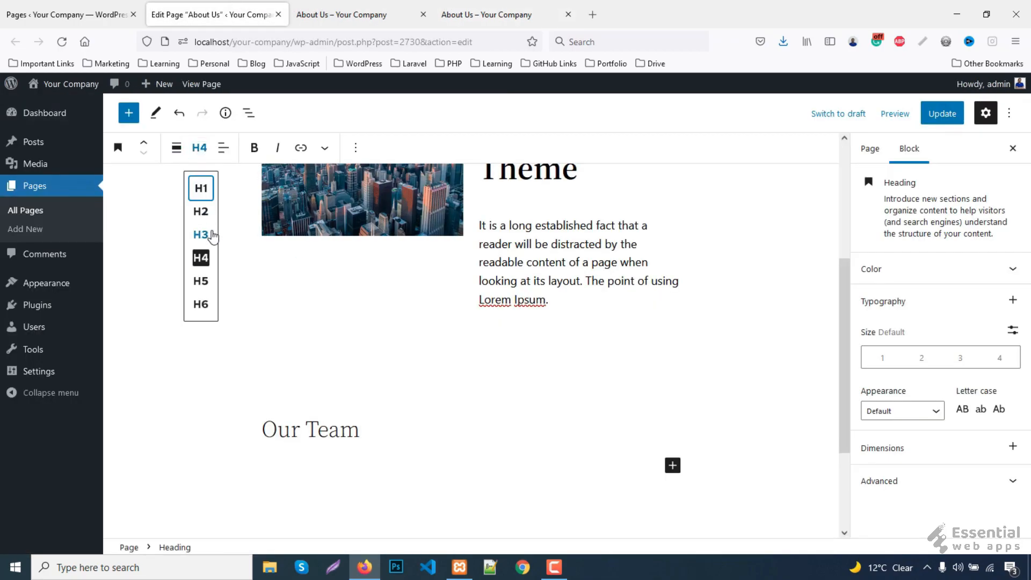
{"action": "left_click", "coordinate": [209, 236]}
- Insert a Columns block below the Our Team heading
{"action": "scroll", "coordinate": [670, 452], "scroll_direction": "down", "scroll_amount": 1}
{"action": "scroll", "coordinate": [669, 451], "scroll_direction": "down", "scroll_amount": 3}
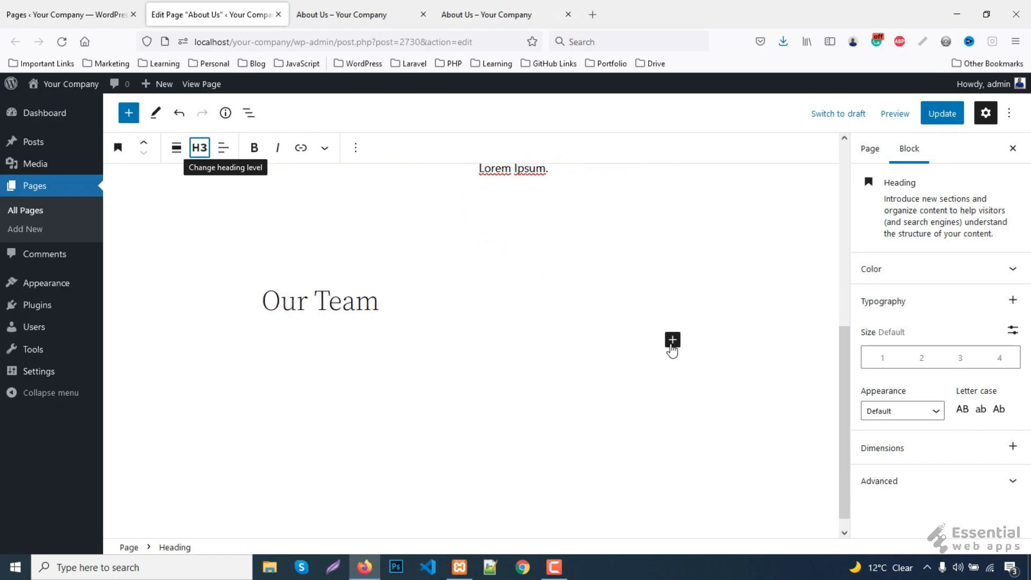
{"action": "left_click", "coordinate": [672, 339]}
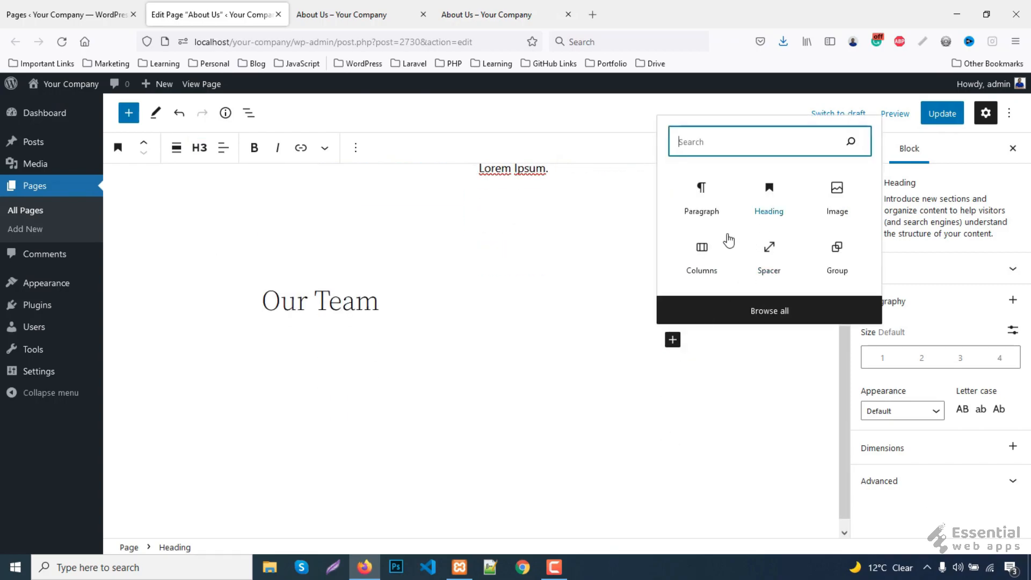
{"action": "left_click", "coordinate": [701, 258]}
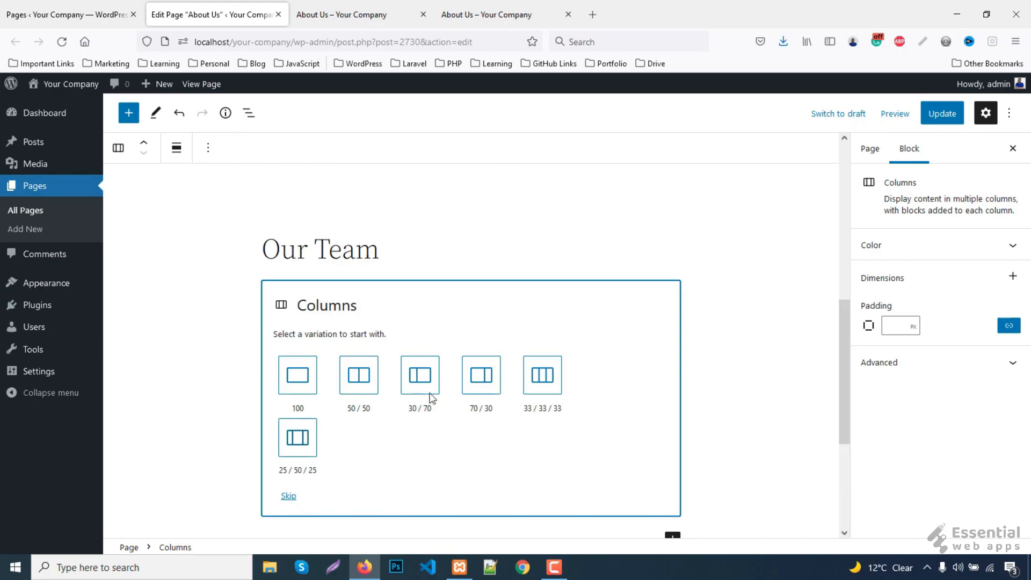
- Choose the 33/33/33 three-column layout and check the reference team page
{"action": "left_click", "coordinate": [553, 377]}
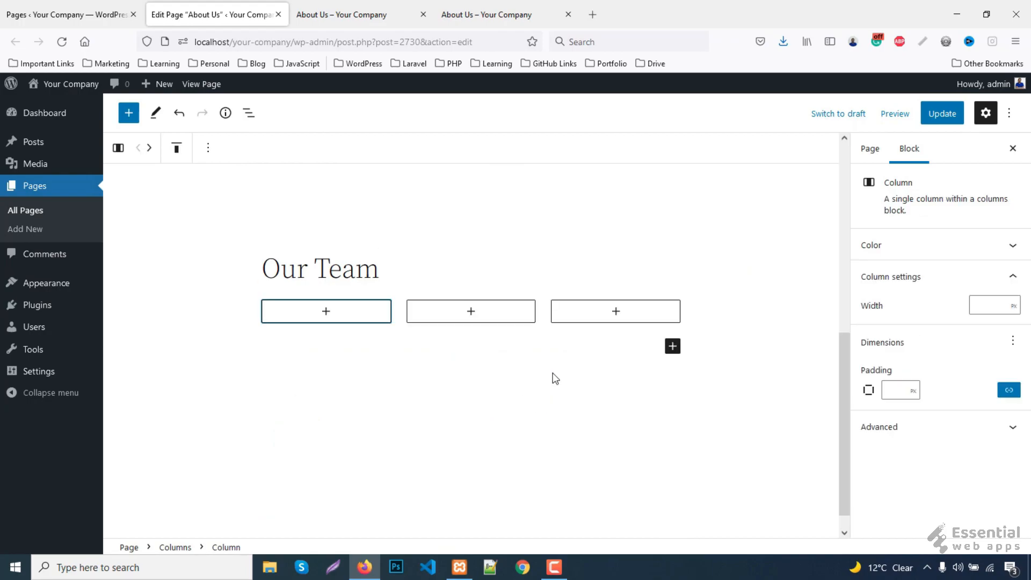
{"action": "left_click", "coordinate": [499, 14]}
{"action": "scroll", "coordinate": [300, 297], "scroll_direction": "down", "scroll_amount": 3}
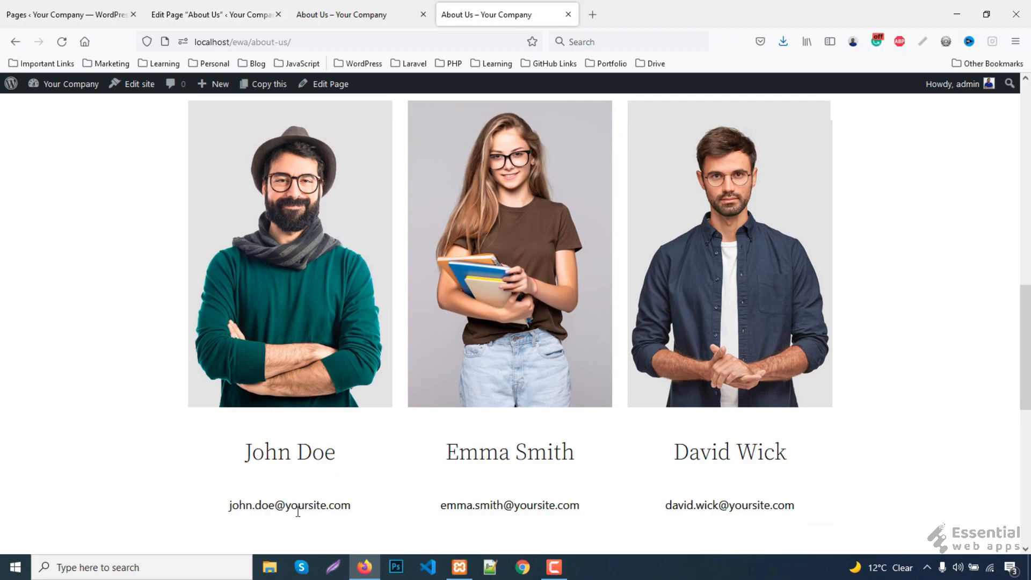
{"action": "left_click", "coordinate": [213, 12]}
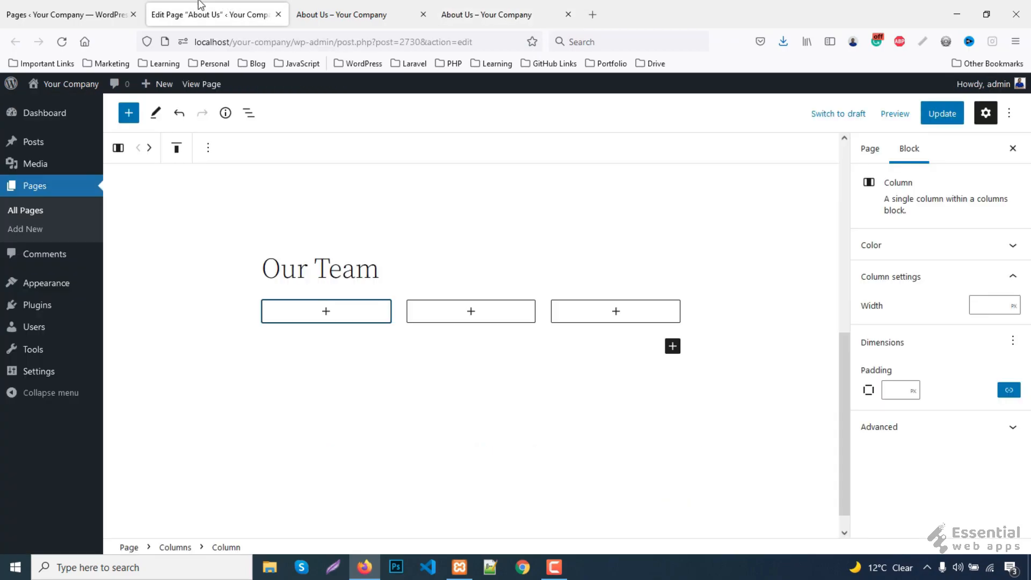
- Put the green-sweater man photo from the Media Library in the first column
{"action": "left_click", "coordinate": [326, 312]}
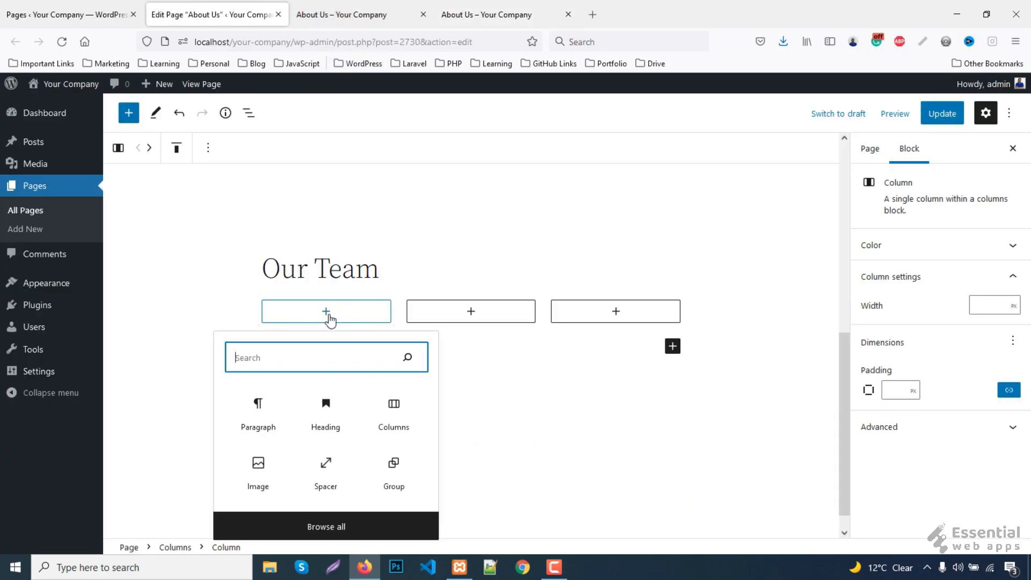
{"action": "left_click", "coordinate": [258, 471]}
{"action": "left_click", "coordinate": [314, 385]}
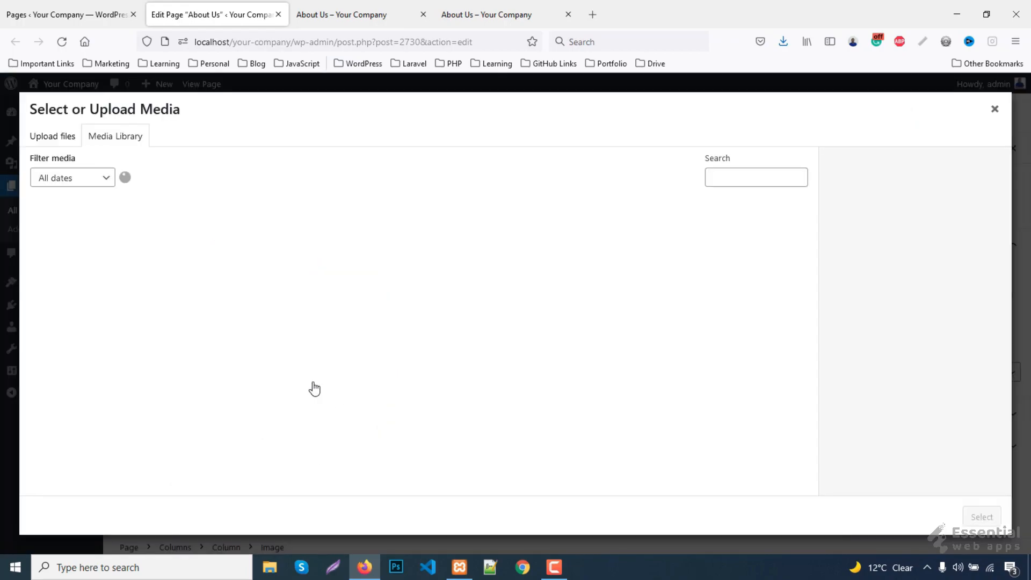
{"action": "scroll", "coordinate": [259, 324], "scroll_direction": "down", "scroll_amount": 3}
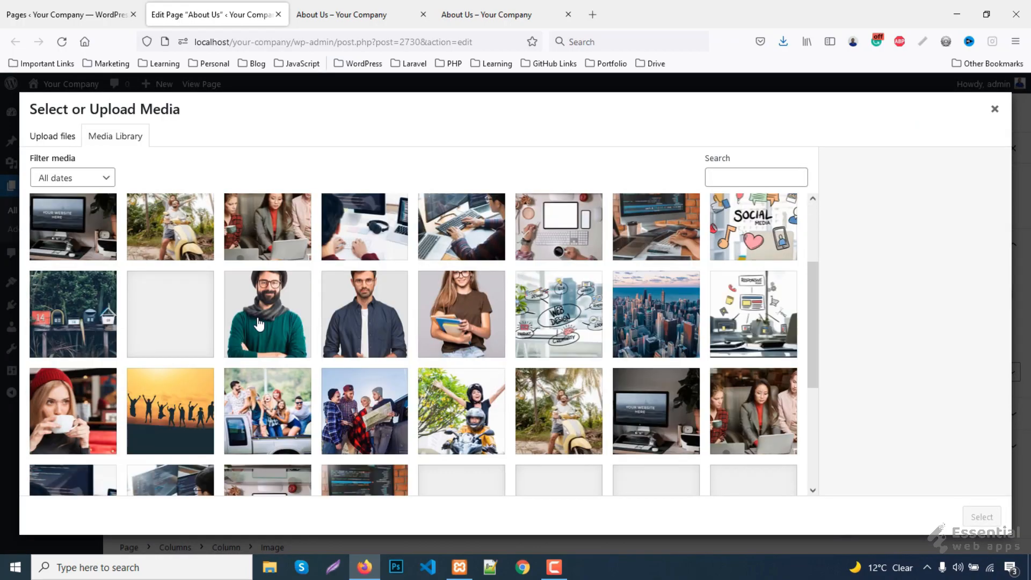
{"action": "left_click", "coordinate": [258, 325]}
{"action": "left_click", "coordinate": [977, 516]}
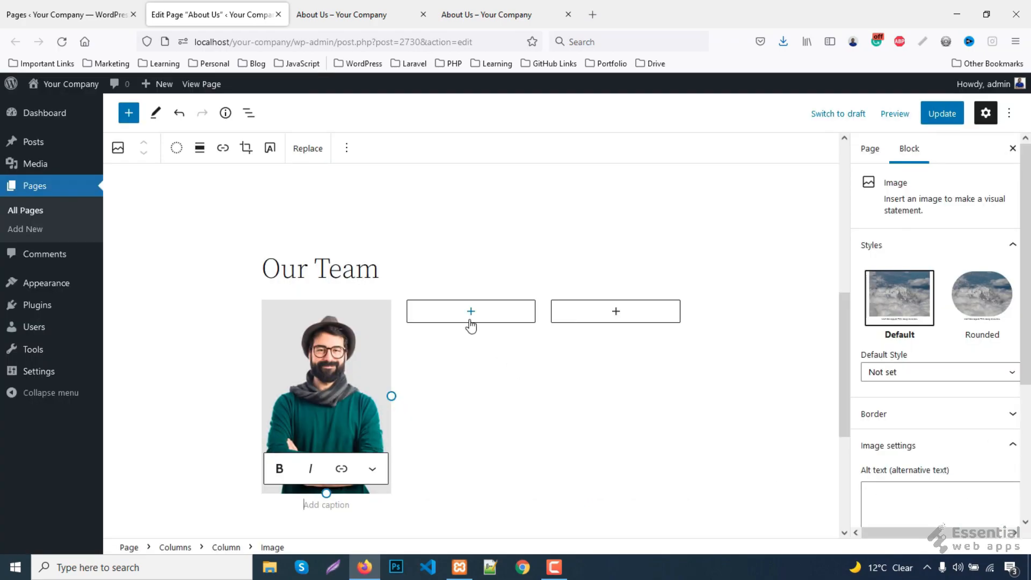
- Add the casual-1 photo to the second column and casual-2 to the third
{"action": "scroll", "coordinate": [471, 325], "scroll_direction": "down", "scroll_amount": 2}
{"action": "left_click", "coordinate": [471, 245]}
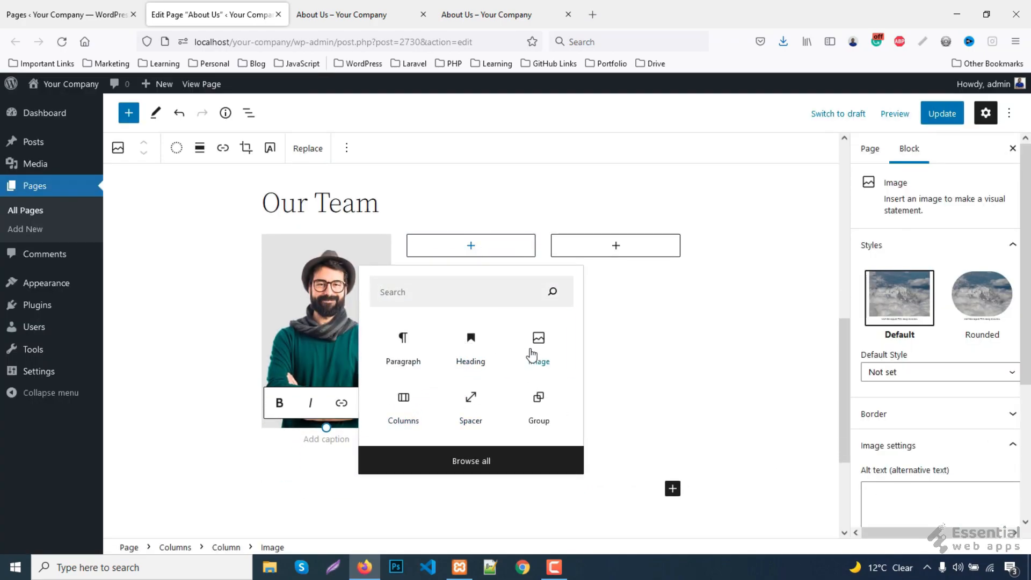
{"action": "left_click", "coordinate": [532, 354]}
{"action": "left_click", "coordinate": [444, 313]}
{"action": "left_click", "coordinate": [461, 438]}
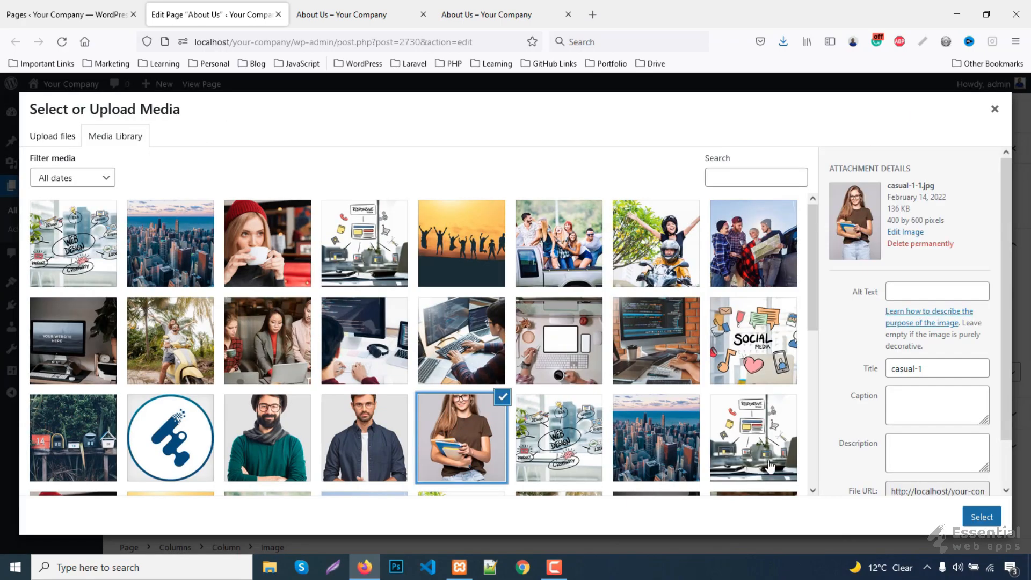
{"action": "left_click", "coordinate": [981, 516]}
{"action": "left_click", "coordinate": [618, 248]}
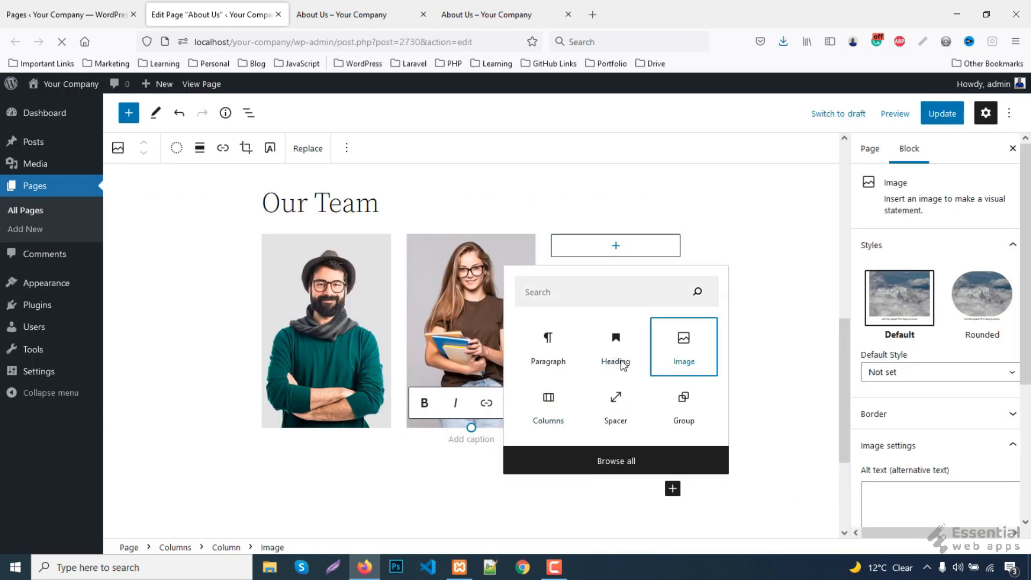
{"action": "left_click", "coordinate": [666, 355]}
{"action": "left_click", "coordinate": [588, 311]}
{"action": "left_click", "coordinate": [365, 438]}
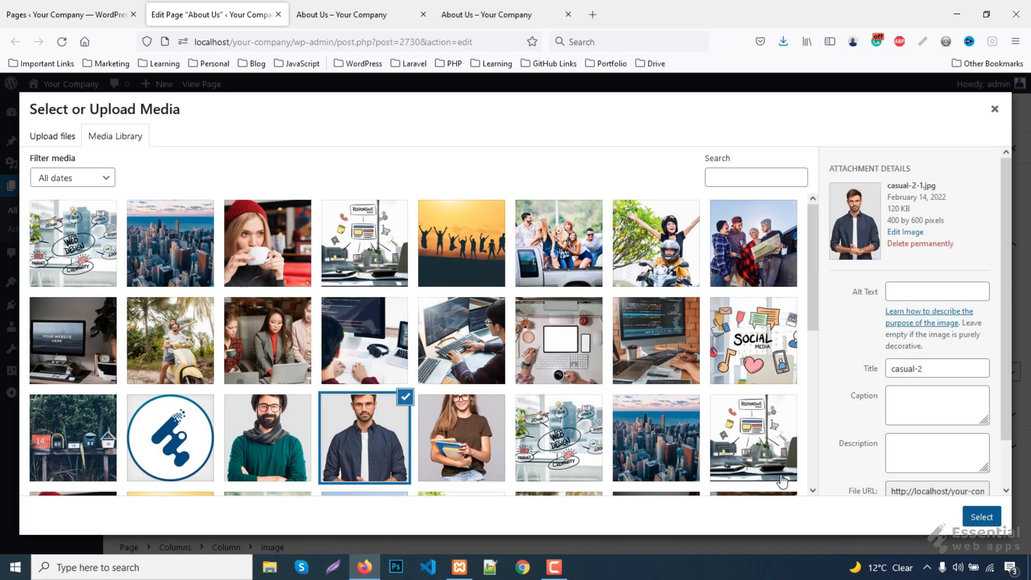
{"action": "left_click", "coordinate": [982, 516]}
- Compare the three-photo row with the reference team page
{"action": "scroll", "coordinate": [407, 326], "scroll_direction": "down", "scroll_amount": 3}
{"action": "left_click", "coordinate": [481, 14]}
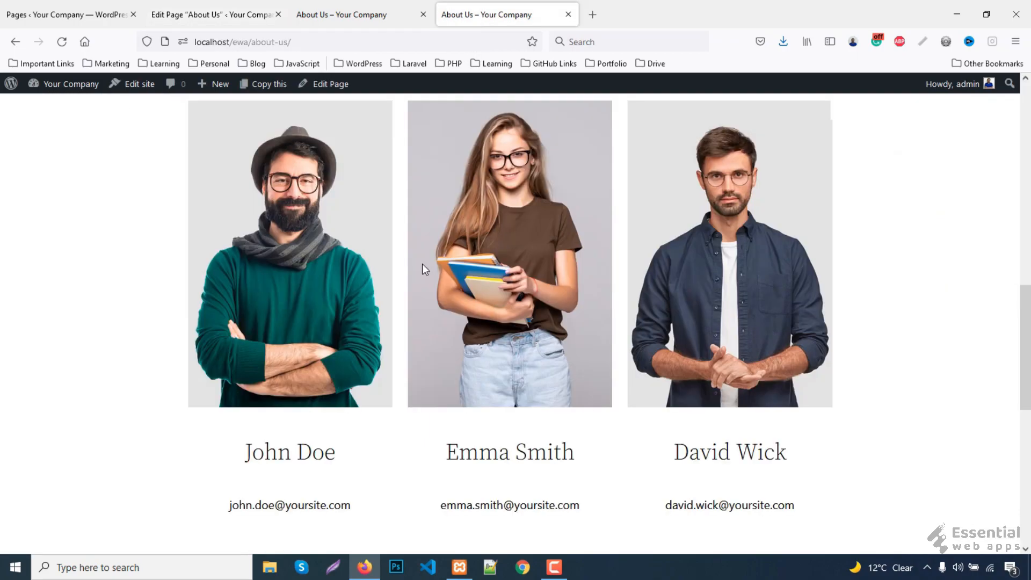
{"action": "scroll", "coordinate": [324, 421], "scroll_direction": "down", "scroll_amount": 1}
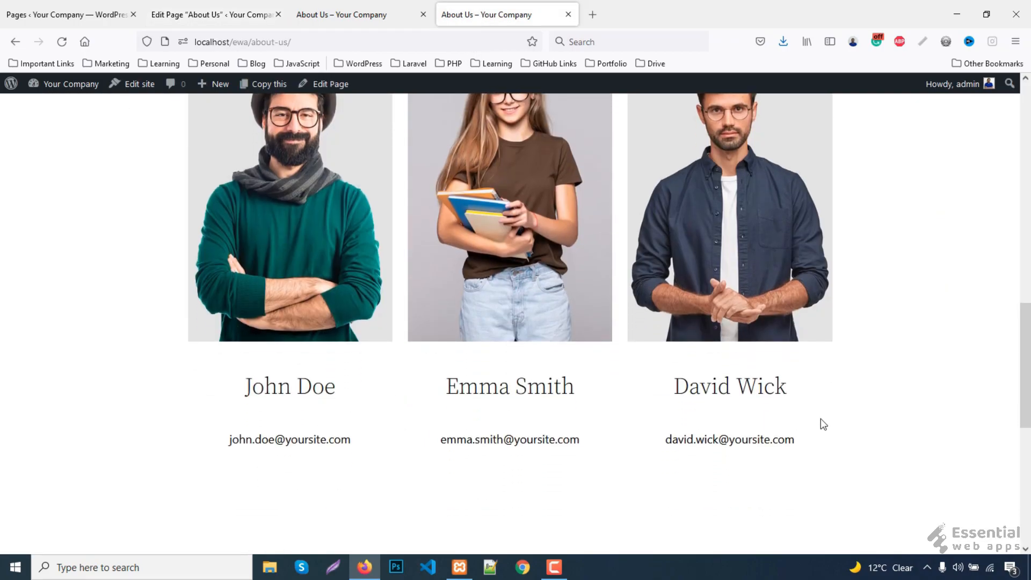
{"action": "left_click", "coordinate": [213, 14]}
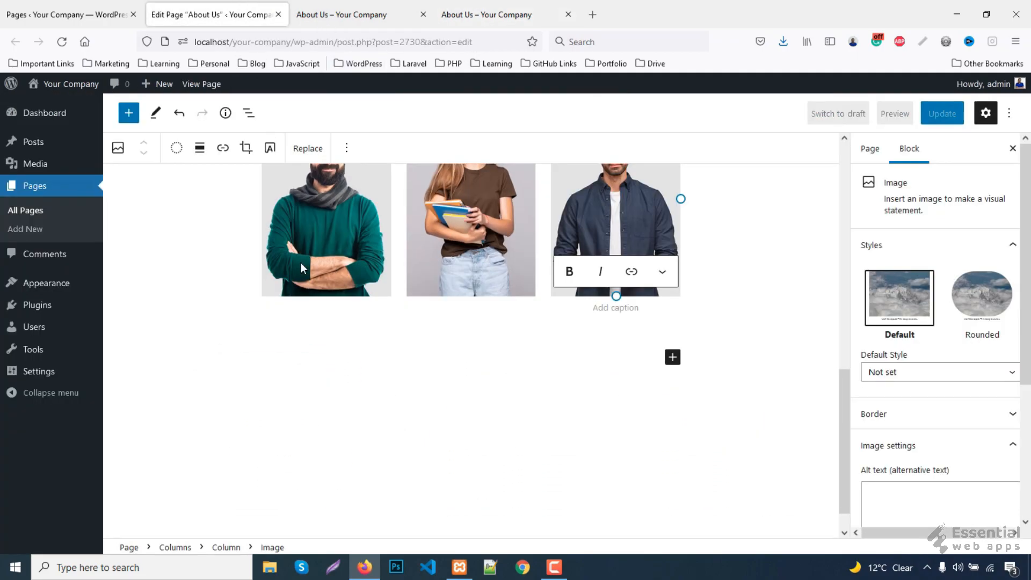
- Add a centred H4 heading under the first photo and start typing the first member's name
{"action": "left_click", "coordinate": [301, 263]}
{"action": "left_click", "coordinate": [347, 147]}
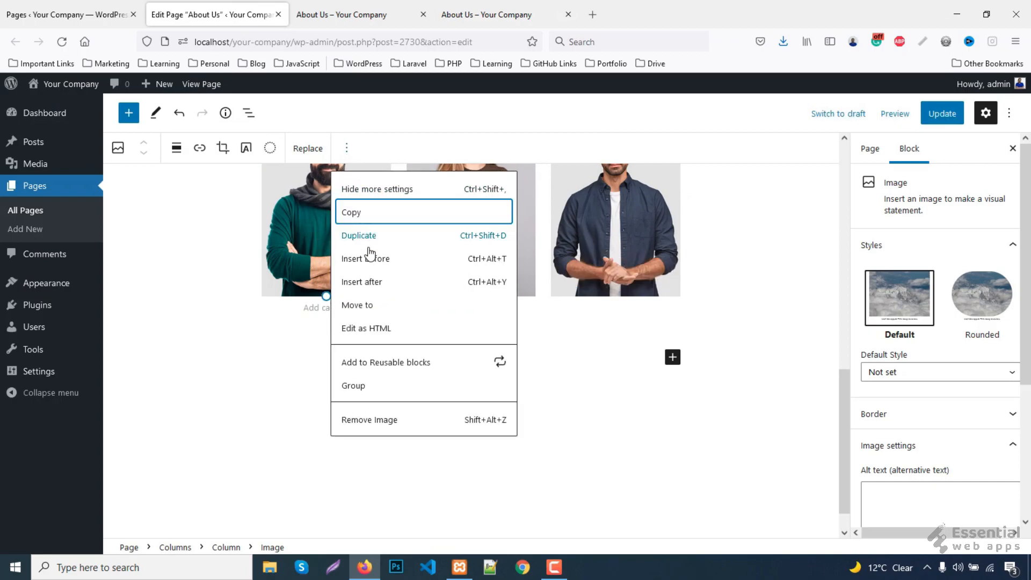
{"action": "left_click", "coordinate": [364, 282]}
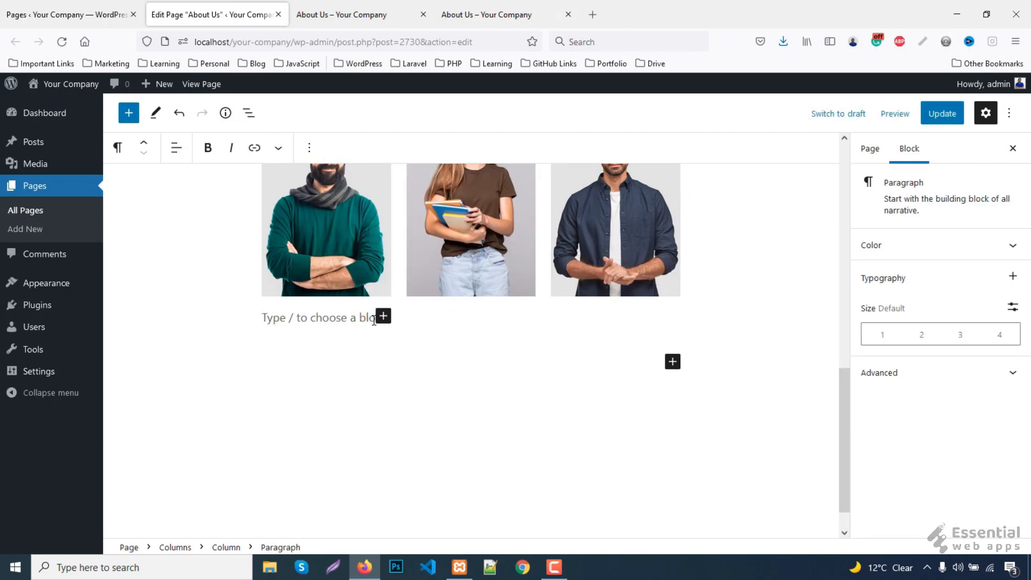
{"action": "left_click", "coordinate": [119, 149]}
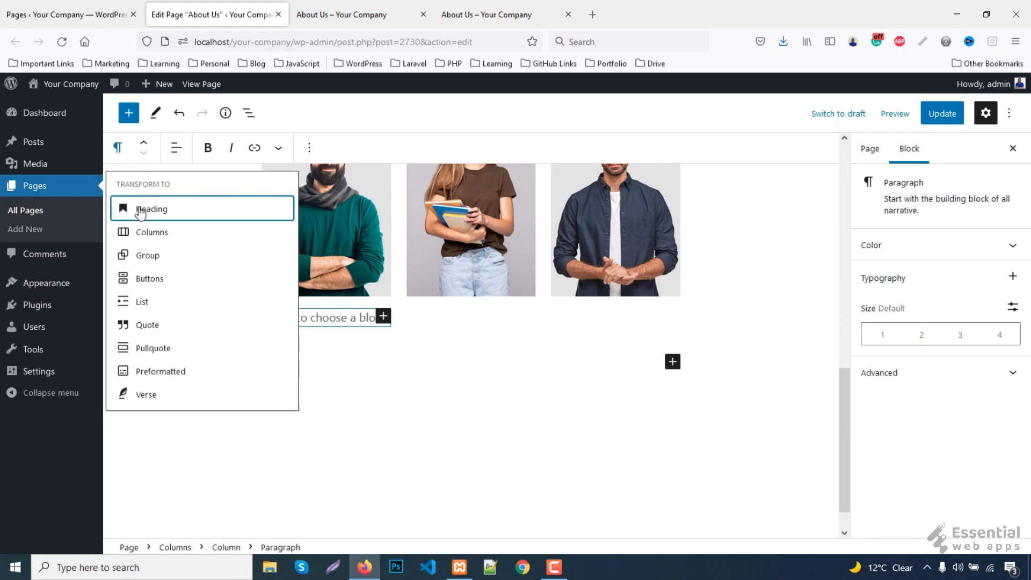
{"action": "left_click", "coordinate": [143, 208]}
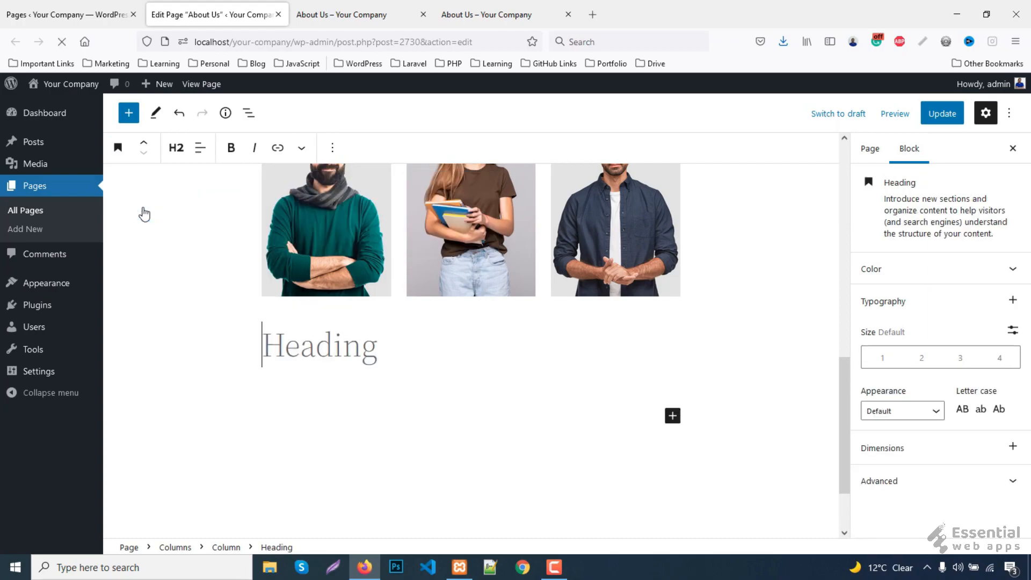
{"action": "left_click", "coordinate": [175, 153]}
{"action": "left_click", "coordinate": [177, 256]}
{"action": "left_click", "coordinate": [325, 336]}
{"action": "type", "text": "John Doe"}
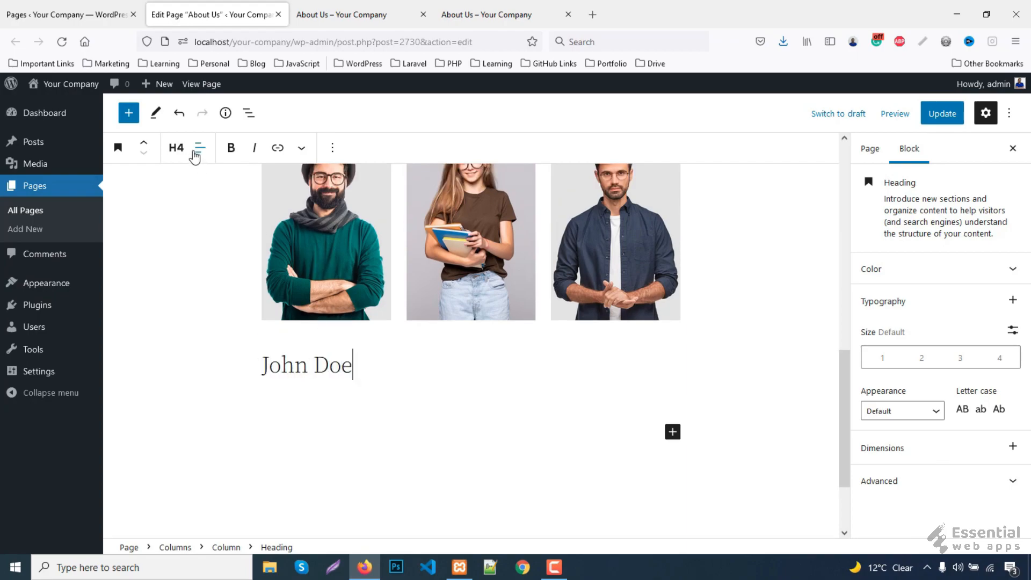
{"action": "left_click", "coordinate": [196, 149]}
{"action": "left_click", "coordinate": [220, 213]}
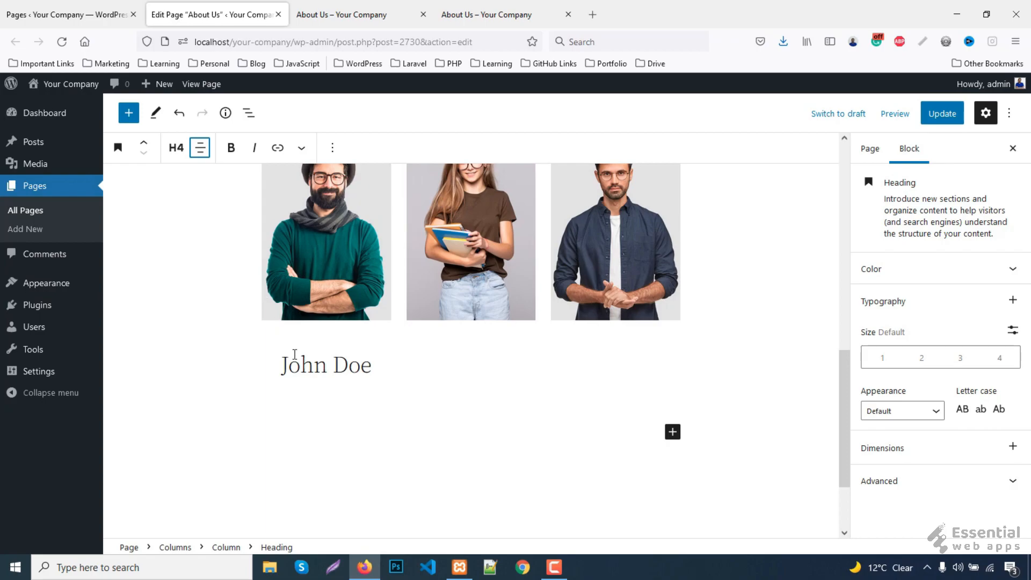
- Copy the name heading and paste it under the middle photo
{"action": "right_click", "coordinate": [314, 365]}
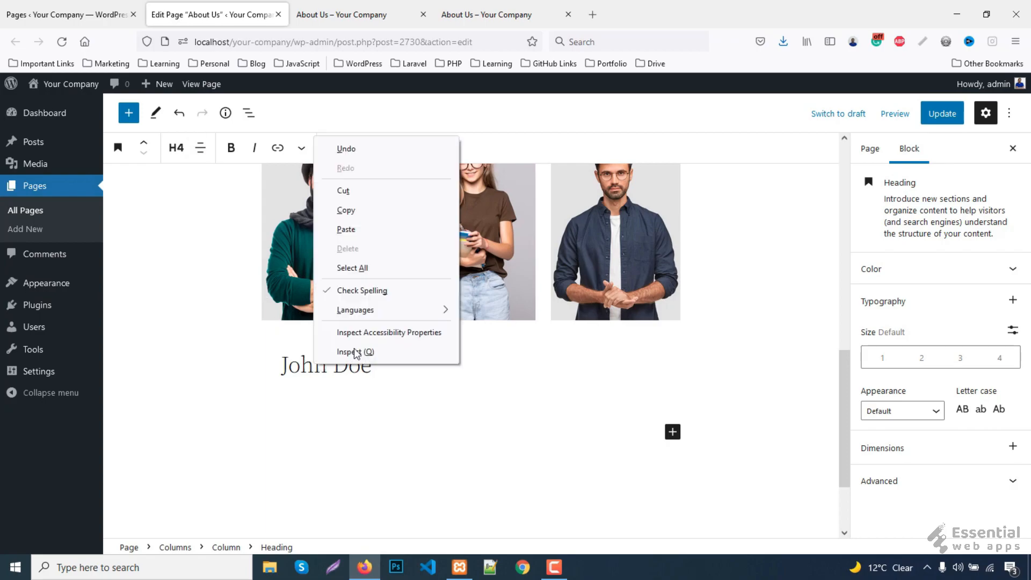
{"action": "left_click", "coordinate": [360, 207]}
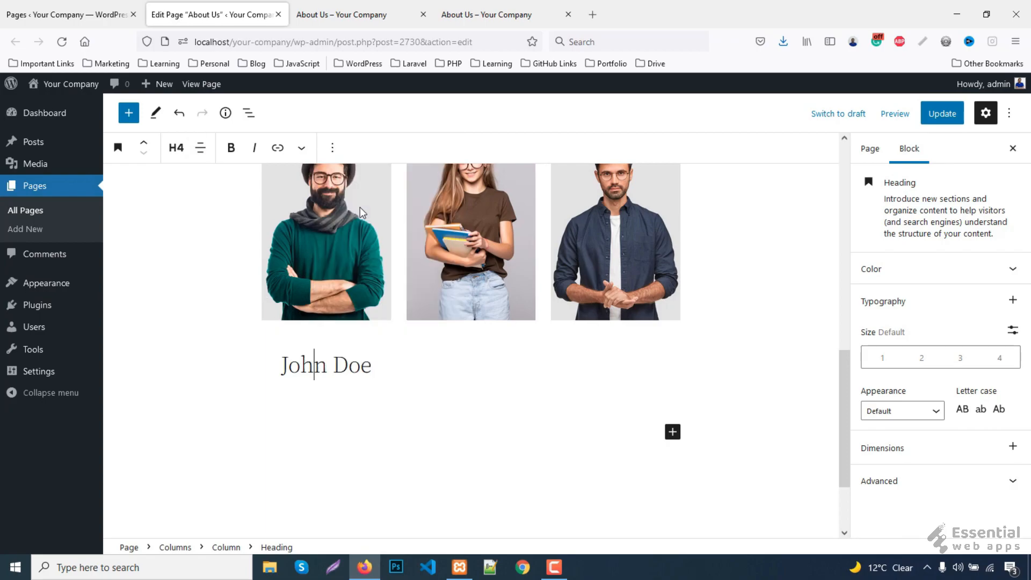
{"action": "left_click", "coordinate": [454, 292]}
{"action": "right_click", "coordinate": [455, 281]}
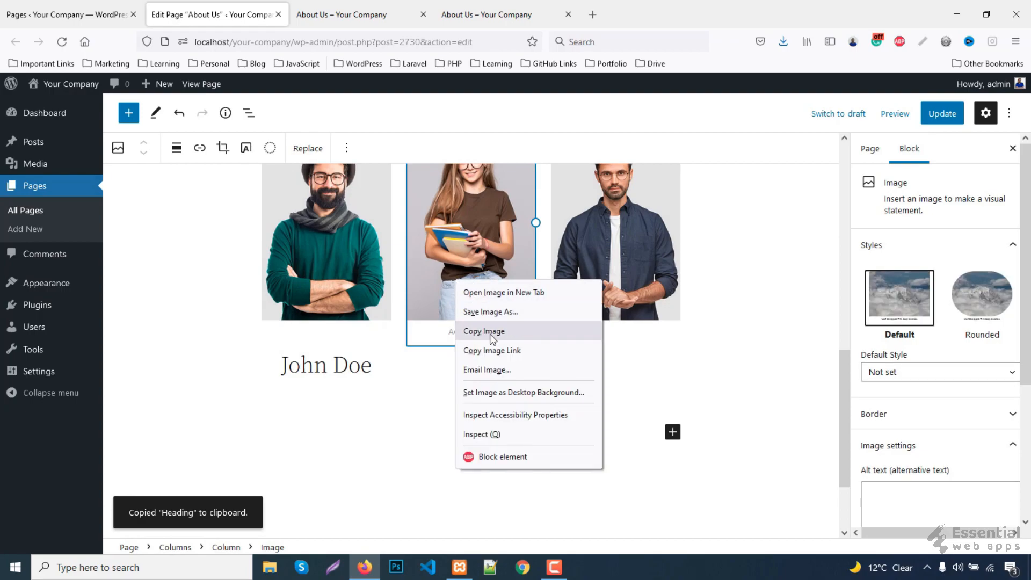
{"action": "left_click", "coordinate": [415, 279]}
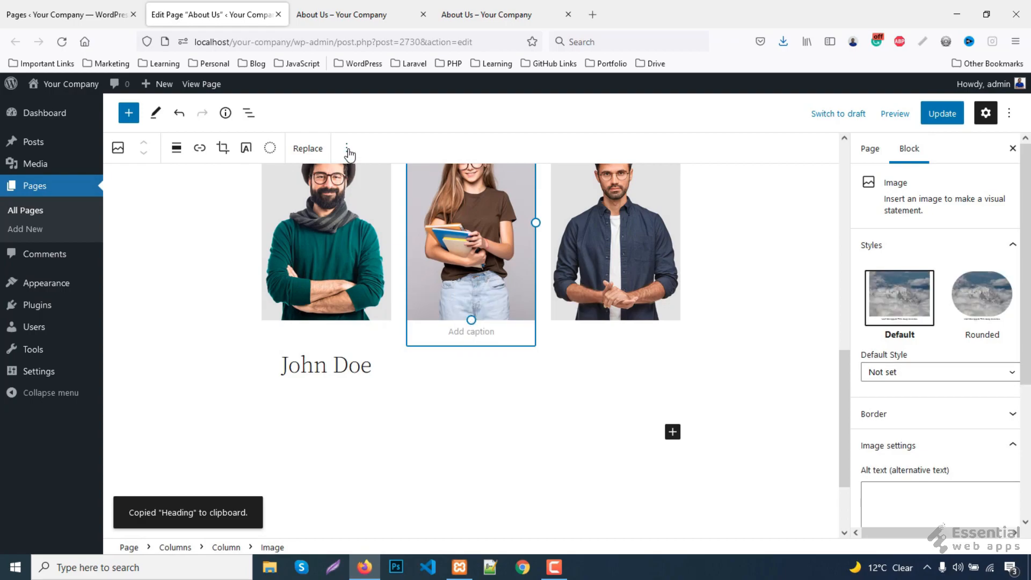
{"action": "left_click", "coordinate": [347, 148]}
{"action": "left_click", "coordinate": [376, 283]}
{"action": "right_click", "coordinate": [460, 343]}
{"action": "left_click", "coordinate": [498, 435]}
- Paste the copied name heading under the right-hand photo
{"action": "left_click", "coordinate": [616, 241]}
{"action": "left_click", "coordinate": [347, 148]}
{"action": "left_click", "coordinate": [372, 279]}
{"action": "right_click", "coordinate": [585, 281]}
{"action": "left_click", "coordinate": [567, 271]}
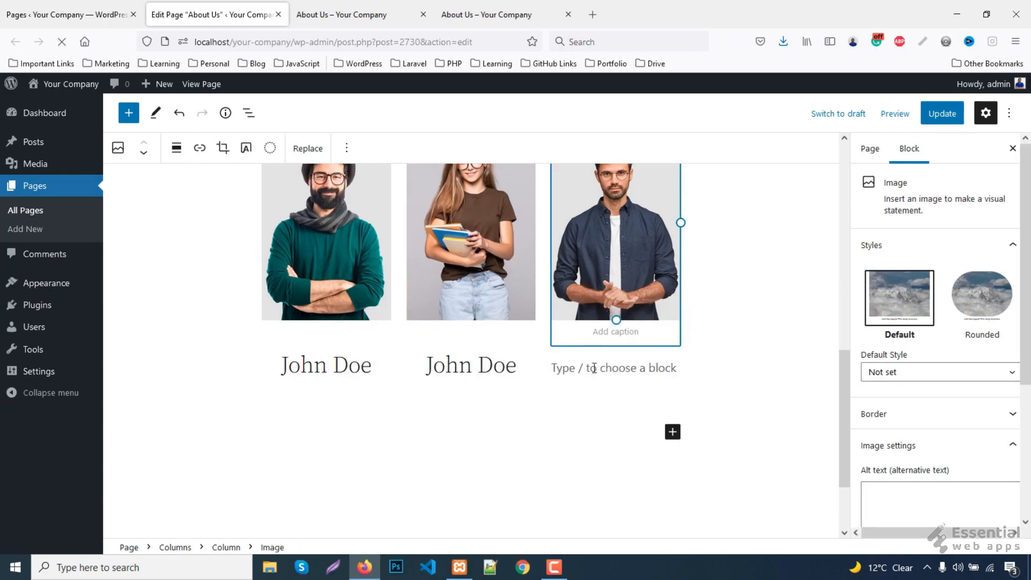
{"action": "right_click", "coordinate": [594, 368]}
{"action": "left_click", "coordinate": [572, 341]}
{"action": "right_click", "coordinate": [573, 342]}
{"action": "left_click", "coordinate": [609, 432]}
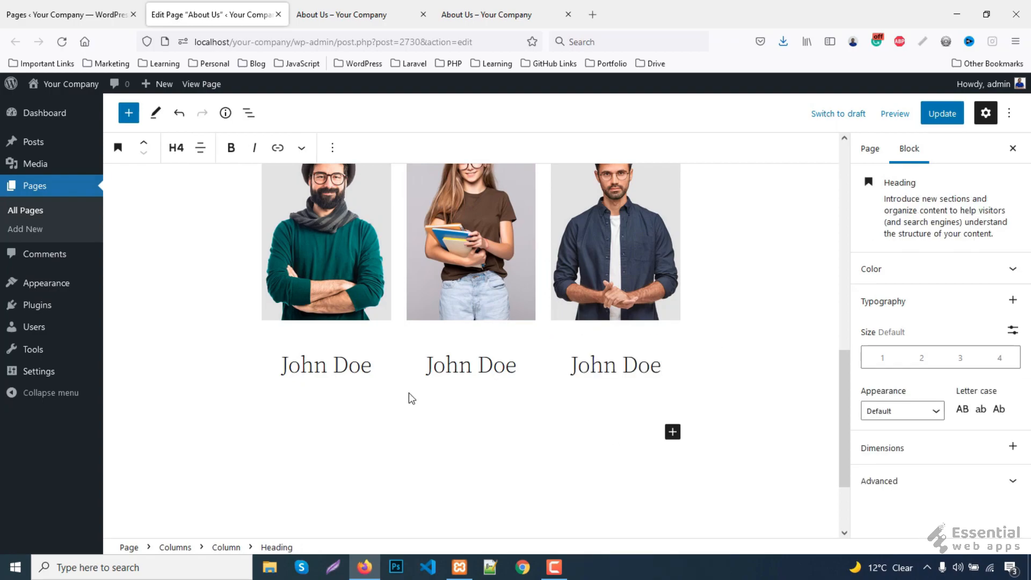
- Replace the text of the middle and third headings with those members' names
{"action": "double_click", "coordinate": [475, 371]}
{"action": "left_click_drag", "start_coordinate": [475, 371], "coordinate": [659, 360]}
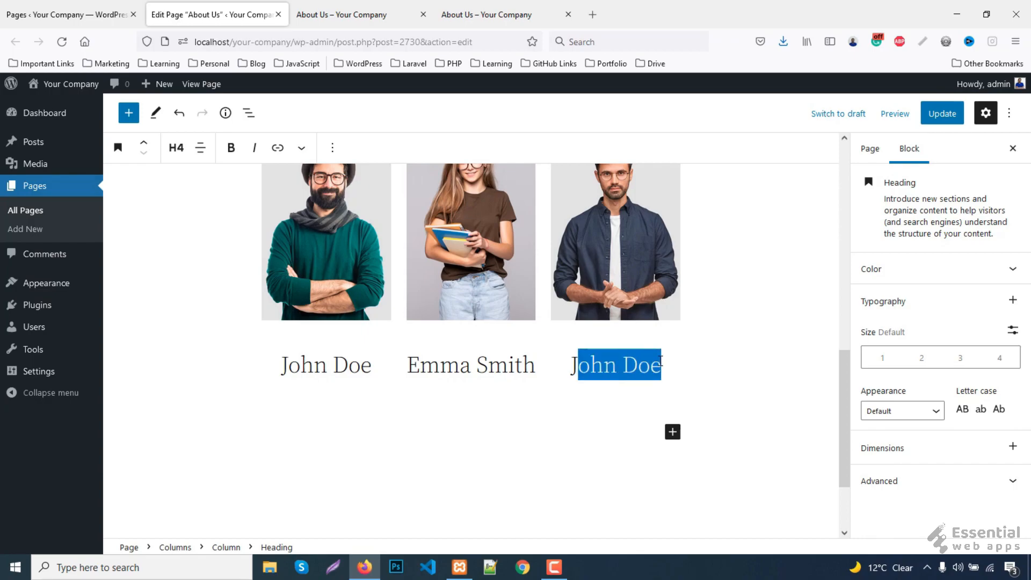
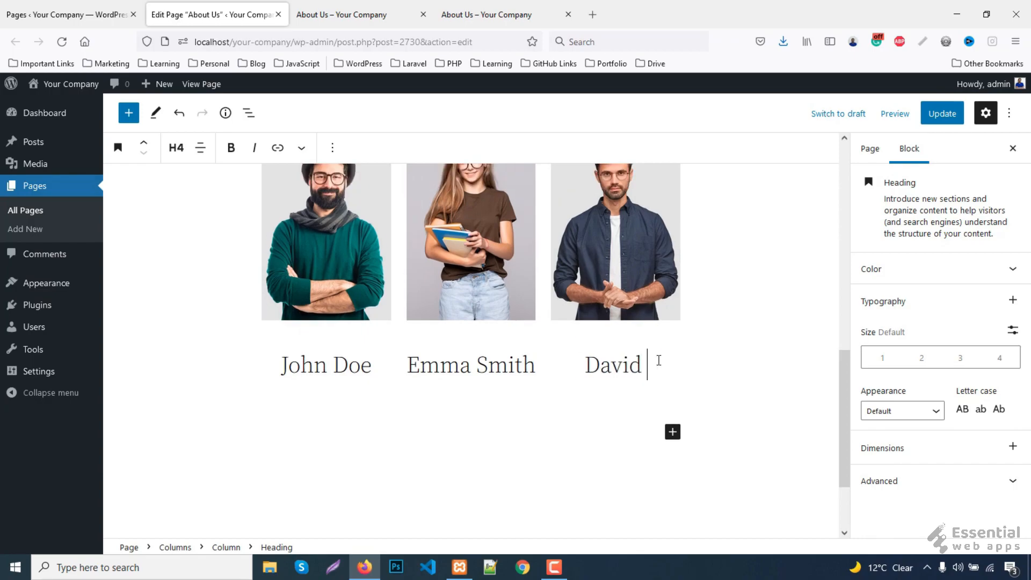
- Add a centred paragraph with the first member's e-mail address under the first name
{"action": "left_click", "coordinate": [335, 149]}
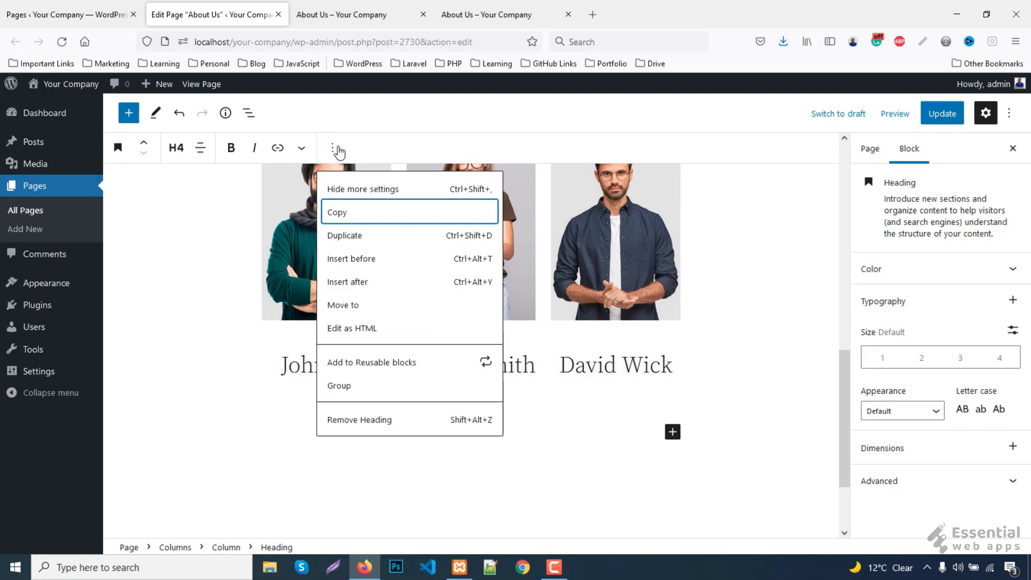
{"action": "left_click", "coordinate": [355, 281]}
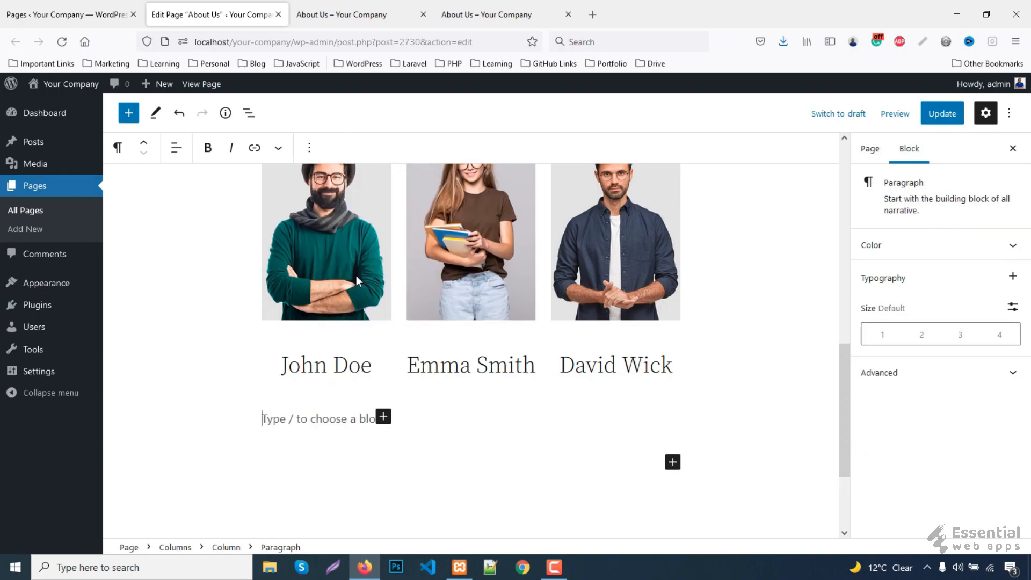
{"action": "left_click", "coordinate": [175, 149]}
{"action": "left_click", "coordinate": [183, 212]}
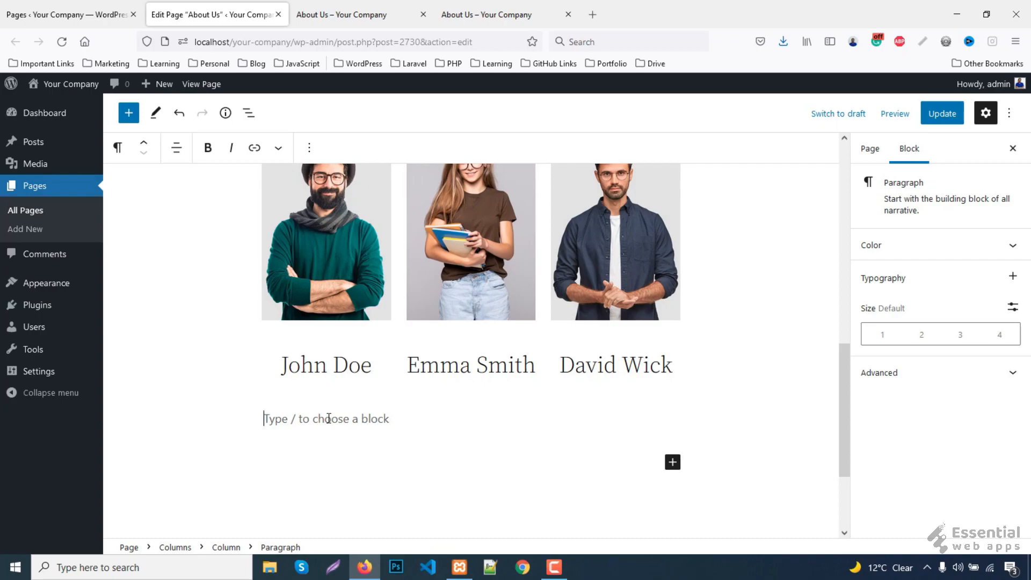
{"action": "type", "text": "john"}
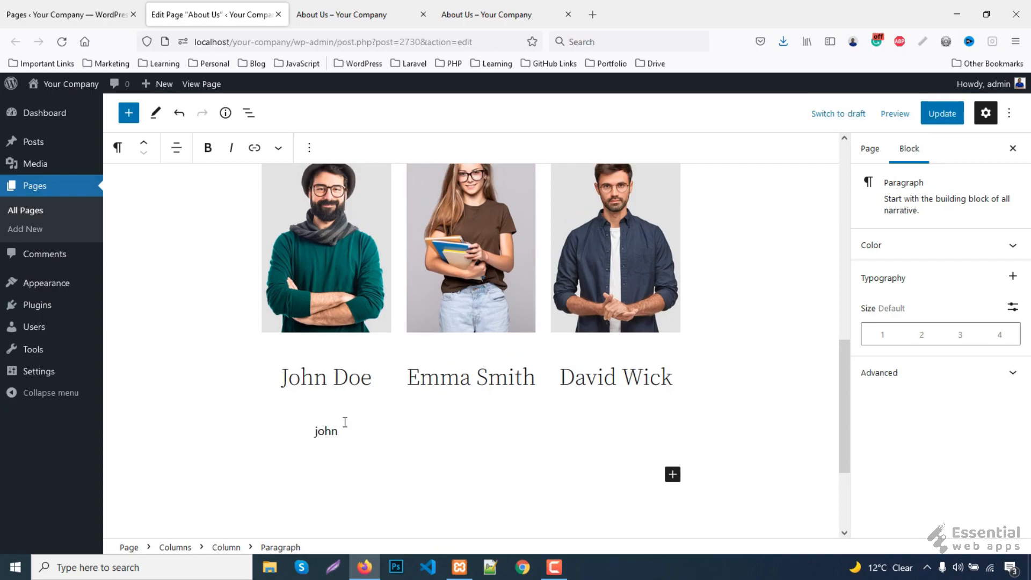
{"action": "type", "text": ".doe@"}
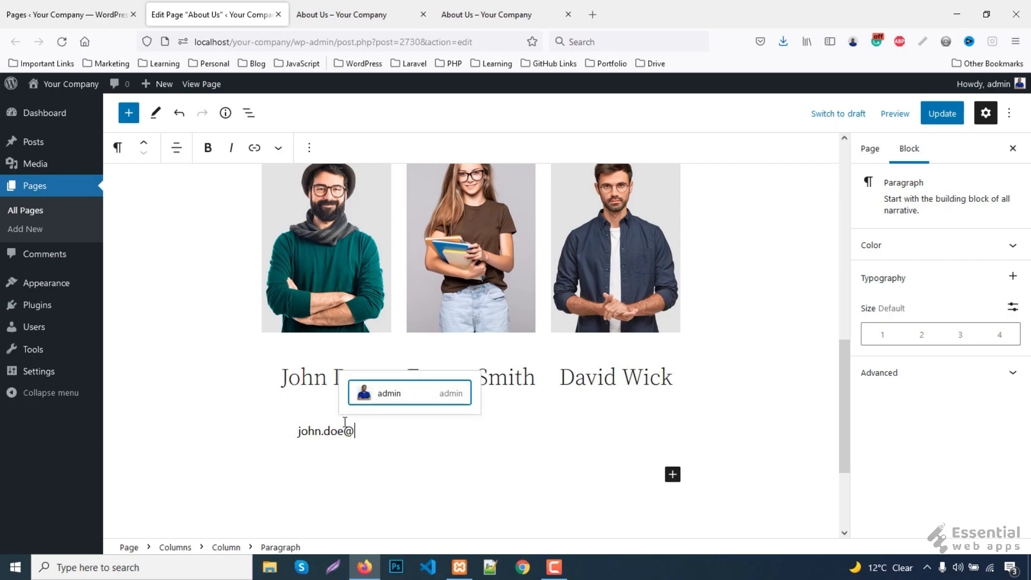
{"action": "type", "text": "yoursit"}
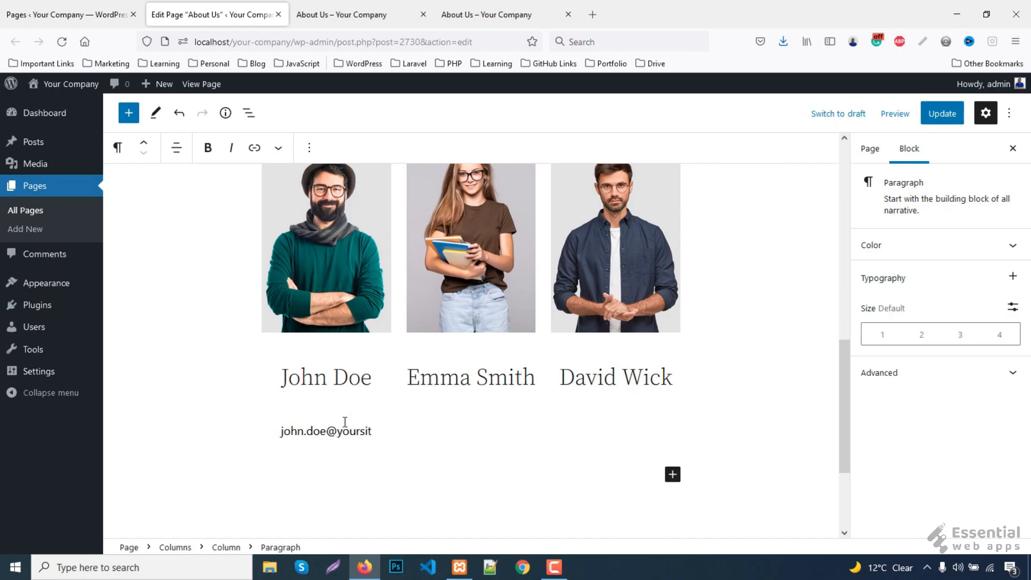
{"action": "type", "text": "e.com"}
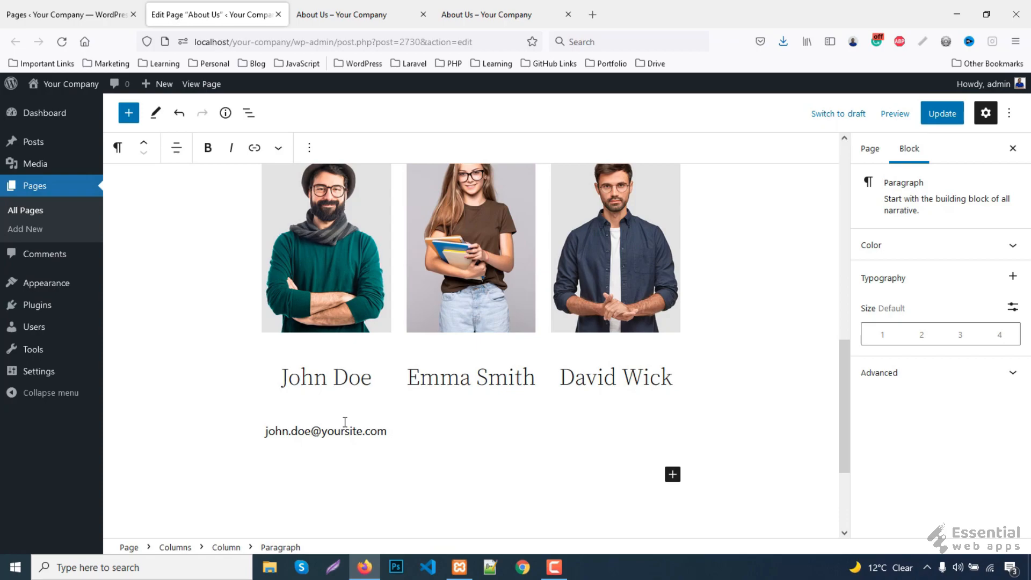
- Check the live About Us page, then copy the e-mail paragraph
{"action": "left_click", "coordinate": [493, 14]}
{"action": "left_click", "coordinate": [215, 15]}
{"action": "left_click", "coordinate": [282, 431]}
{"action": "left_click", "coordinate": [308, 148]}
{"action": "left_click", "coordinate": [314, 214]}
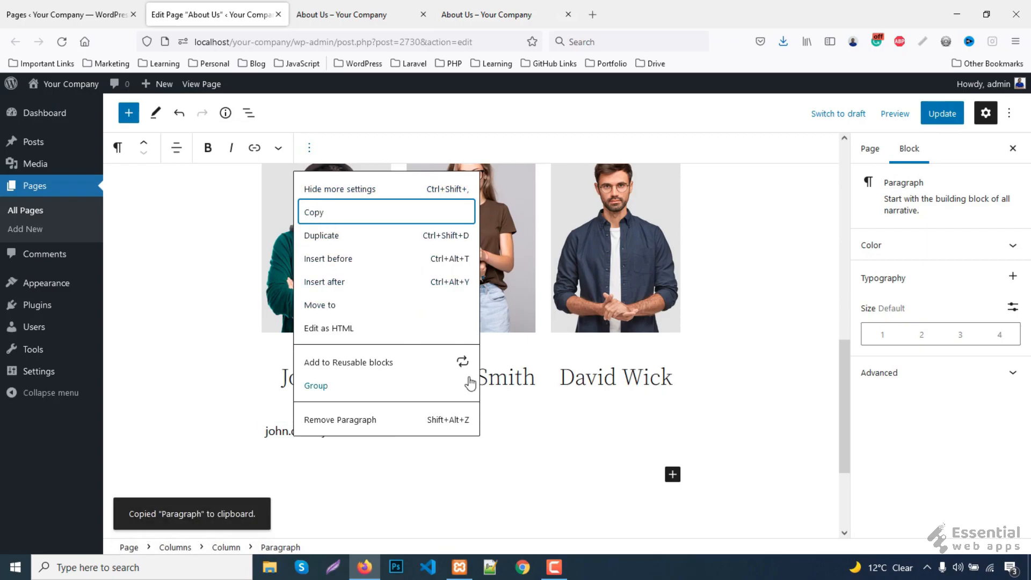
- Paste the e-mail paragraph under the middle and third name headings
{"action": "left_click", "coordinate": [285, 377]}
{"action": "left_click", "coordinate": [332, 148]}
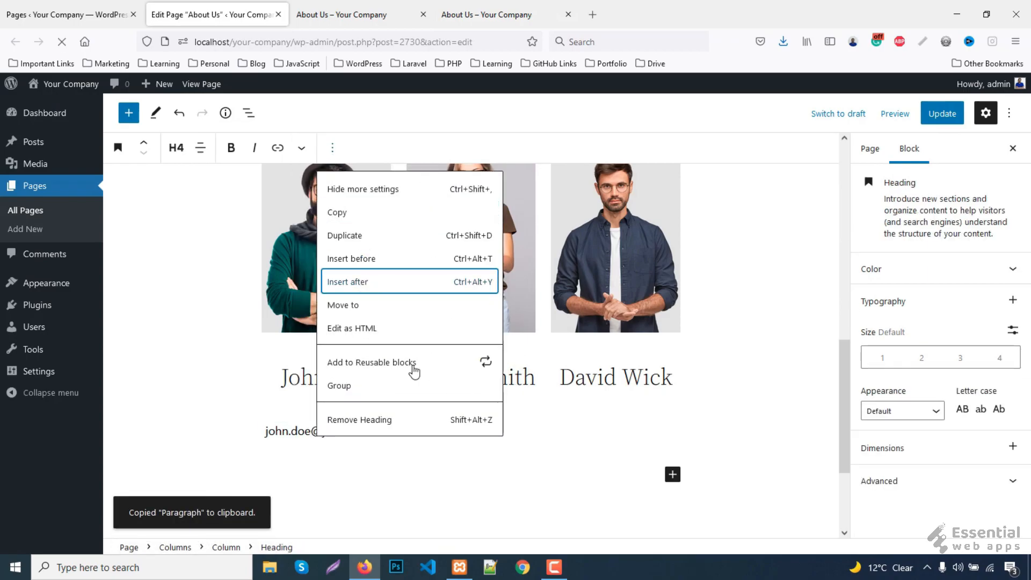
{"action": "right_click", "coordinate": [460, 429]}
{"action": "left_click", "coordinate": [490, 290]}
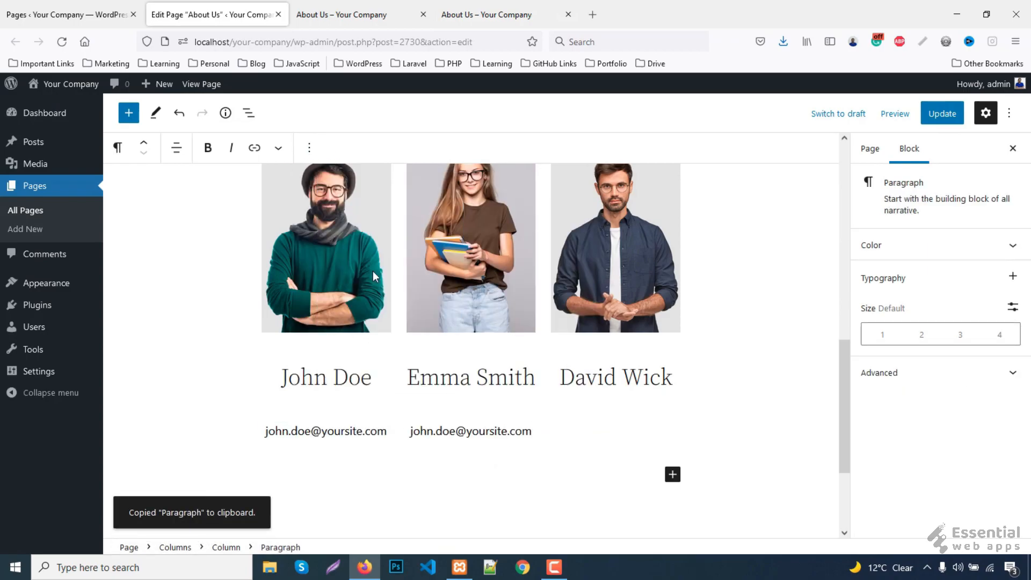
{"action": "left_click", "coordinate": [597, 377]}
{"action": "left_click", "coordinate": [332, 148]}
{"action": "left_click", "coordinate": [389, 279]}
{"action": "right_click", "coordinate": [610, 426]}
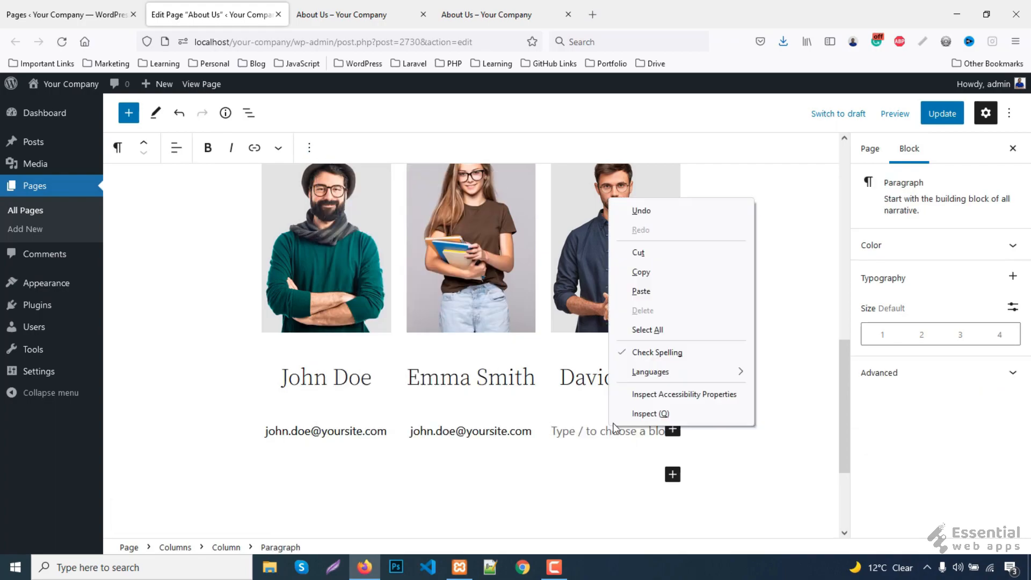
{"action": "left_click", "coordinate": [646, 291]}
- Edit the middle and third e-mails to each member's own address and click Update
{"action": "double_click", "coordinate": [424, 431]}
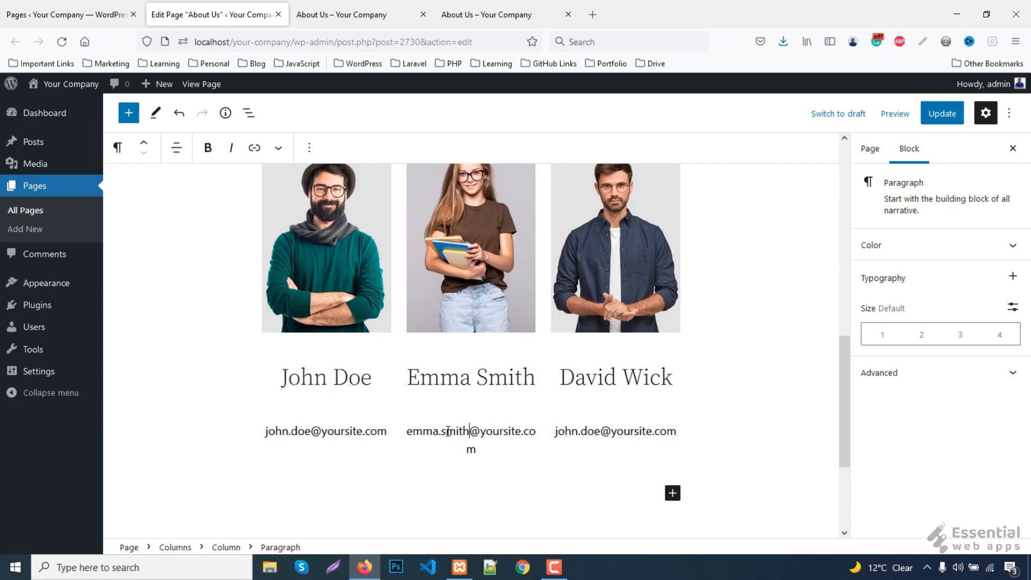
{"action": "left_click_drag", "start_coordinate": [555, 431], "coordinate": [599, 430]}
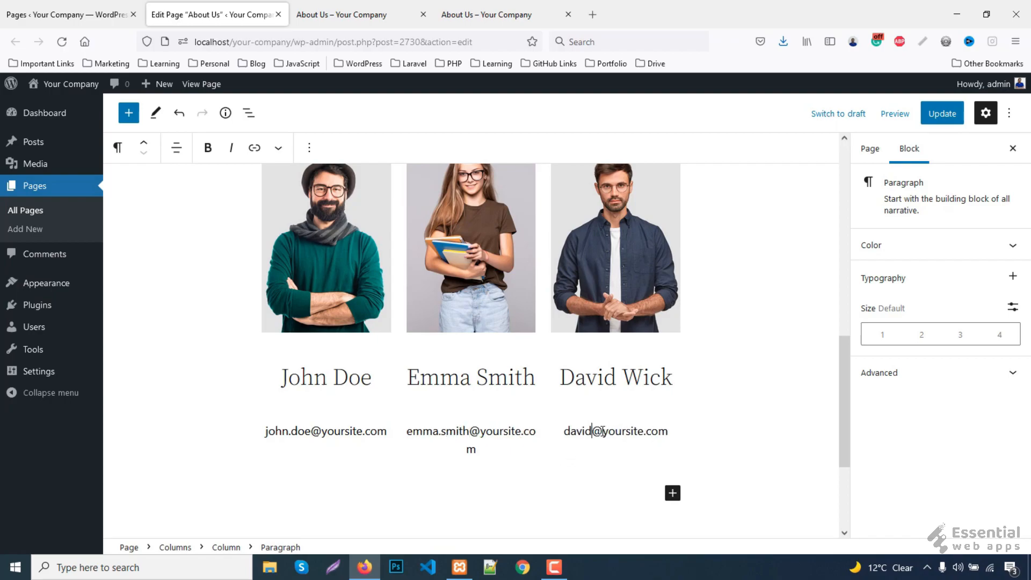
{"action": "left_click", "coordinate": [946, 117]}
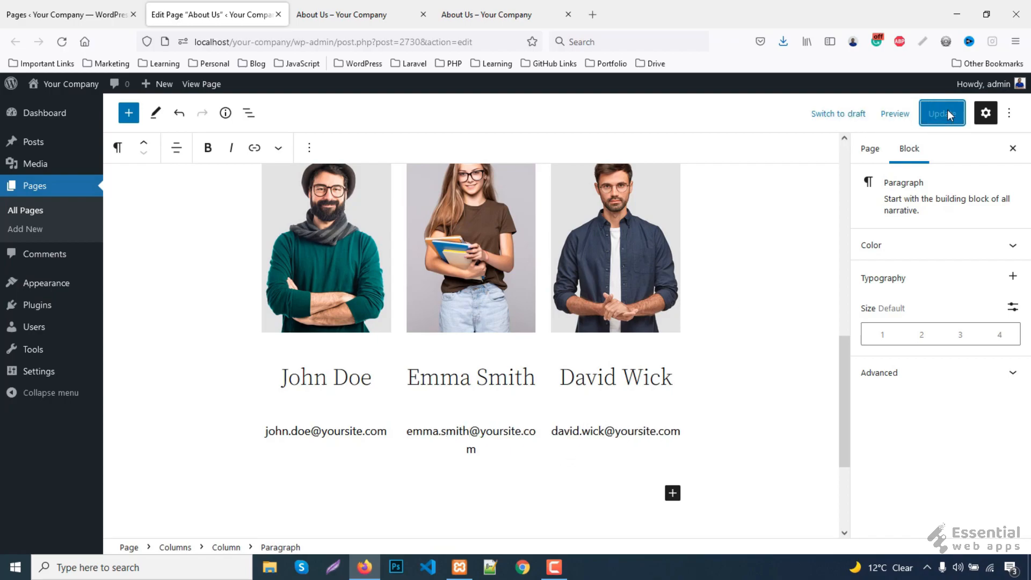
- Save the page and reload the live About Us page to view the team section
{"action": "left_click", "coordinate": [385, 7]}
{"action": "key", "text": "F5"}
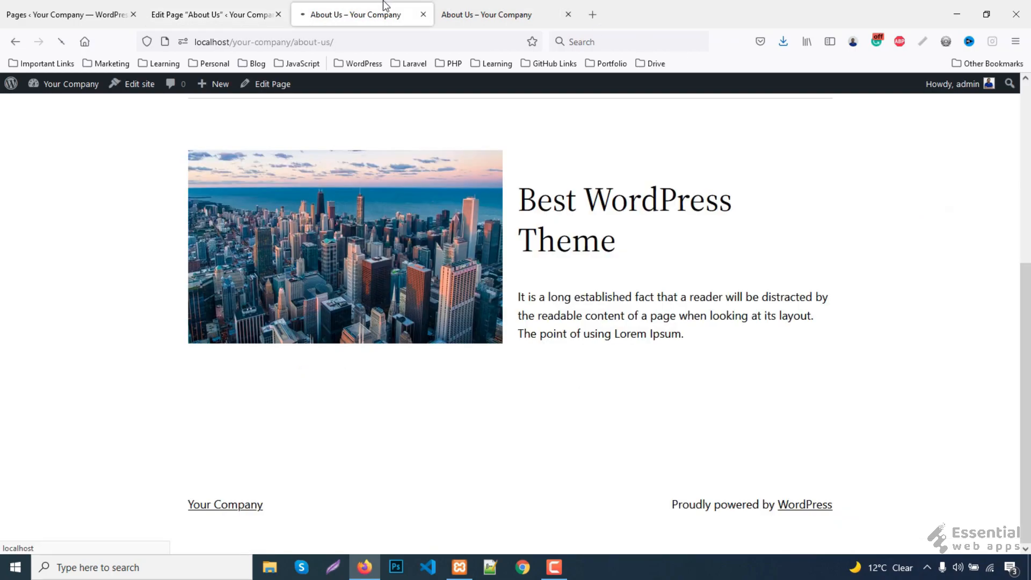
{"action": "scroll", "coordinate": [25, 259], "scroll_direction": "down", "scroll_amount": 2}
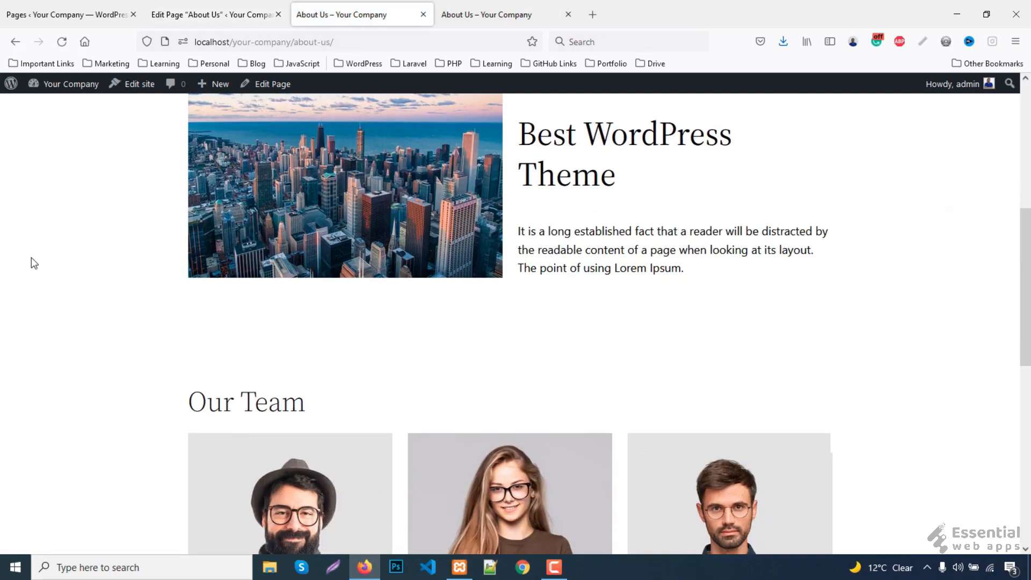
{"action": "scroll", "coordinate": [479, 369], "scroll_direction": "down", "scroll_amount": 5}
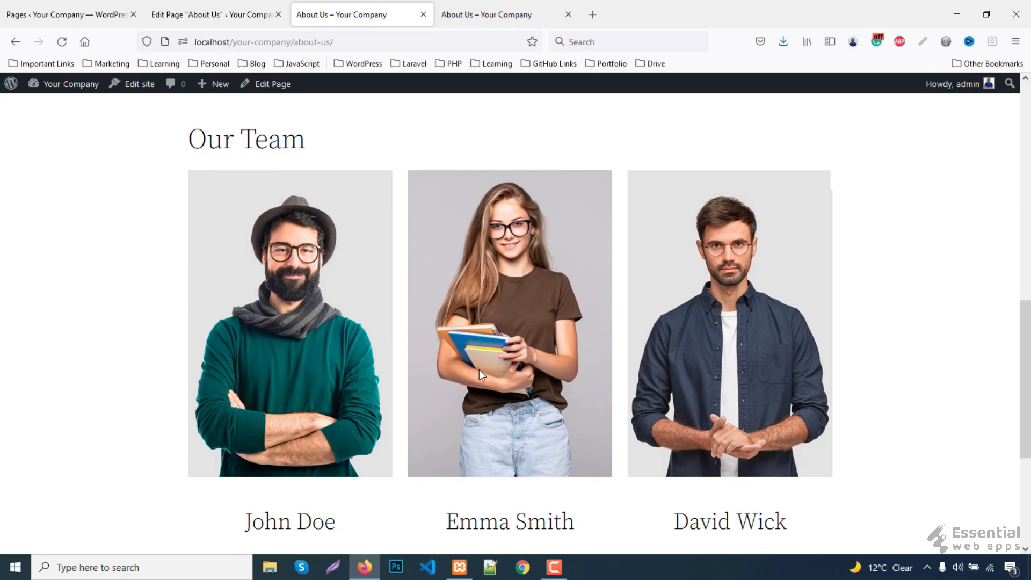
- Compare the live About Us page with the reference site, then go to the Pages list
{"action": "left_click", "coordinate": [494, 10]}
{"action": "scroll", "coordinate": [366, 345], "scroll_direction": "up", "scroll_amount": 4}
{"action": "left_click", "coordinate": [333, 11]}
{"action": "scroll", "coordinate": [392, 298], "scroll_direction": "down", "scroll_amount": 4}
{"action": "scroll", "coordinate": [392, 298], "scroll_direction": "down", "scroll_amount": 2}
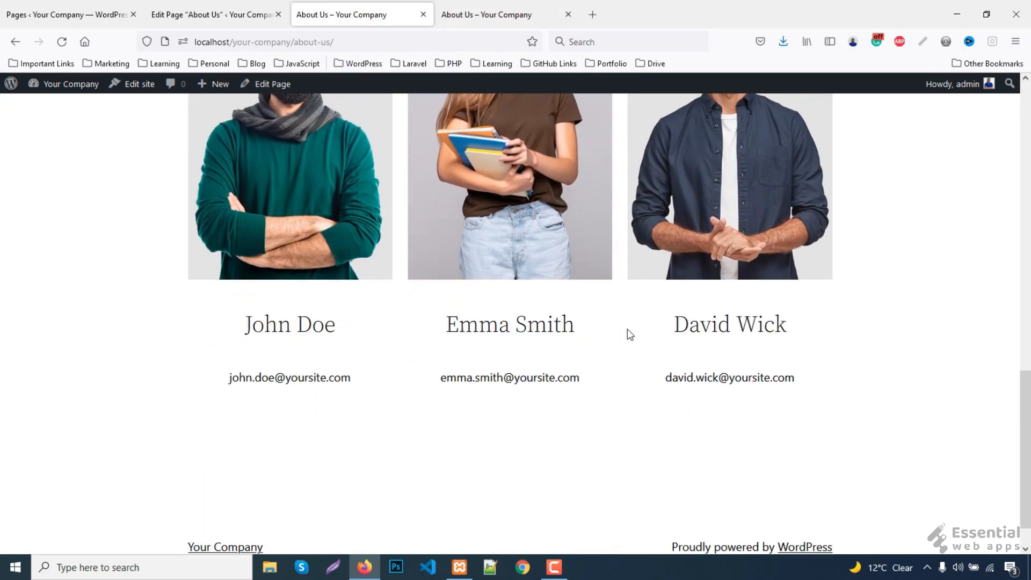
{"action": "scroll", "coordinate": [842, 371], "scroll_direction": "up", "scroll_amount": 1}
{"action": "scroll", "coordinate": [844, 374], "scroll_direction": "up", "scroll_amount": 2}
{"action": "left_click", "coordinate": [494, 15]}
{"action": "scroll", "coordinate": [440, 401], "scroll_direction": "down", "scroll_amount": 6}
{"action": "scroll", "coordinate": [662, 362], "scroll_direction": "down", "scroll_amount": 6}
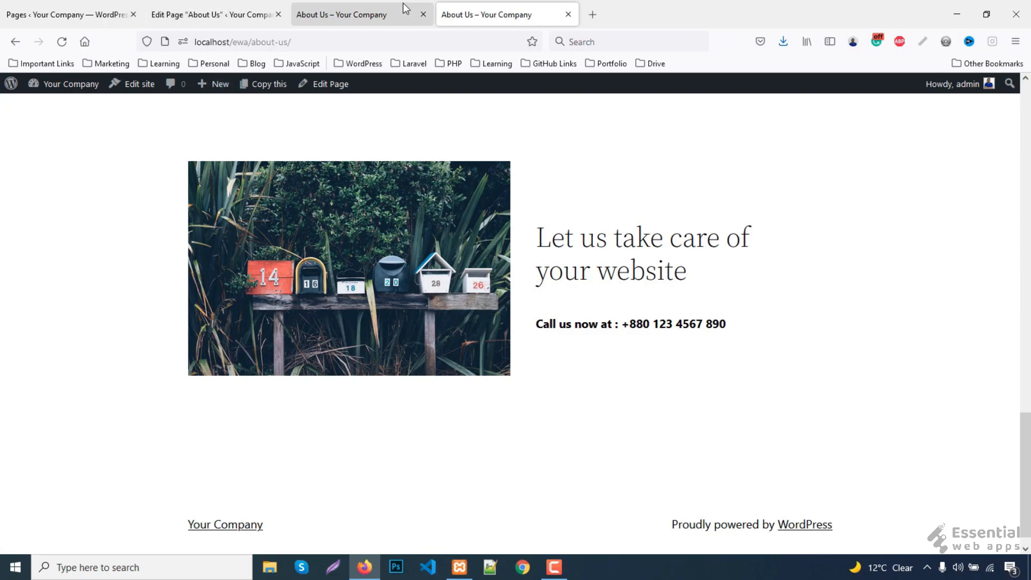
{"action": "left_click", "coordinate": [70, 15]}
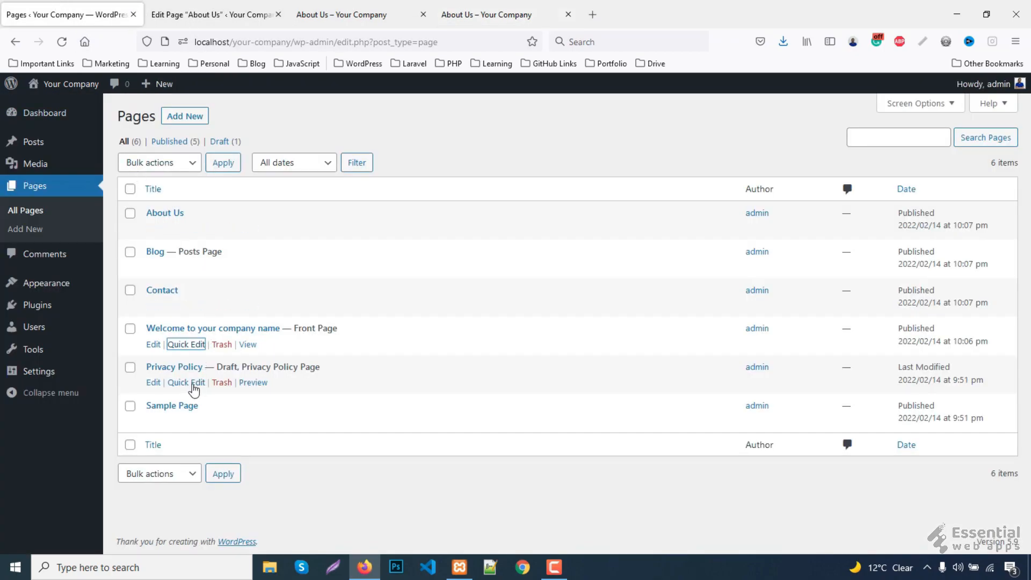
- Open the front page editor in a new tab and scroll to the mailbox section
{"action": "middle_click", "coordinate": [153, 346]}
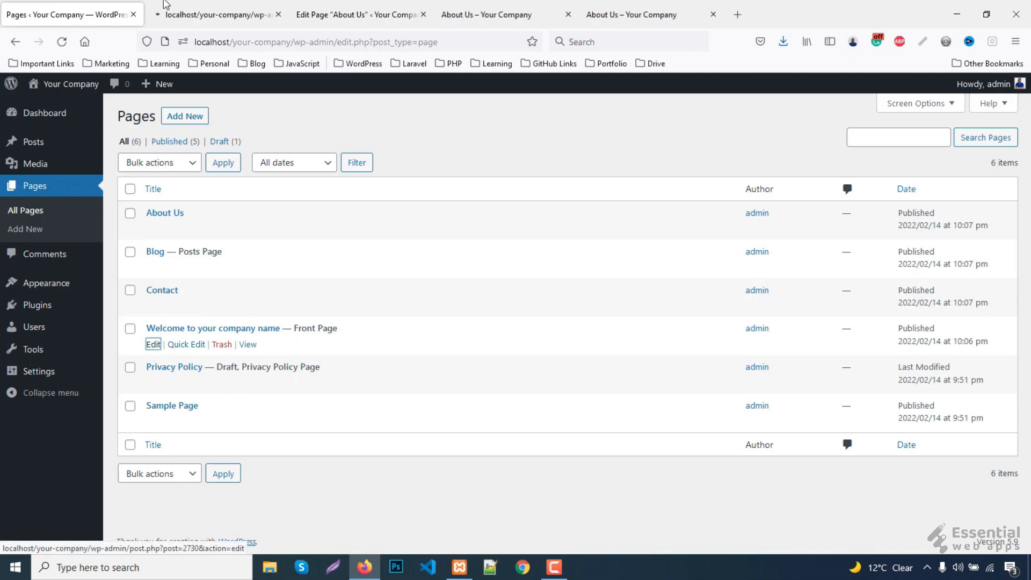
{"action": "left_click", "coordinate": [203, 7]}
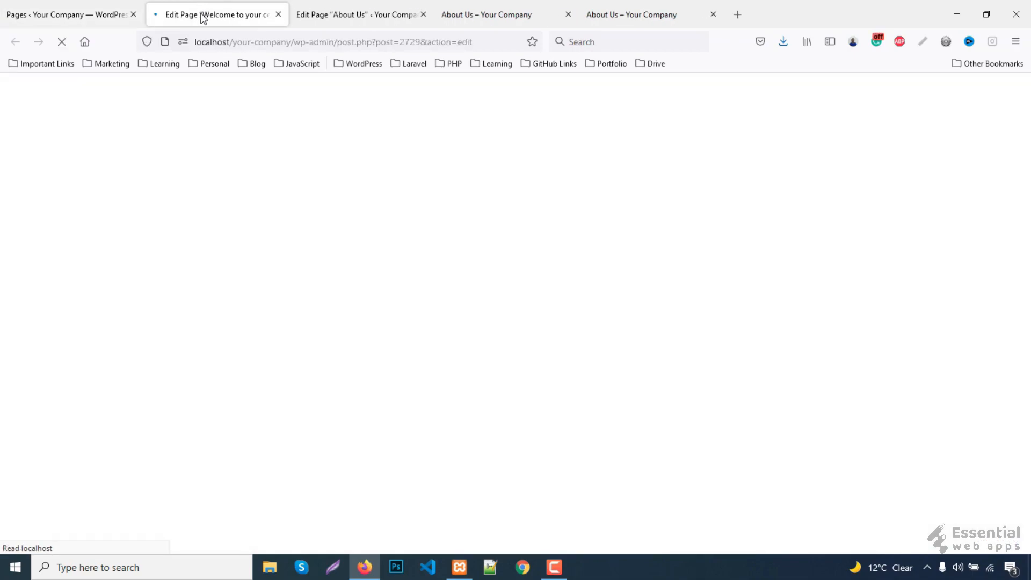
{"action": "scroll", "coordinate": [529, 282], "scroll_direction": "down", "scroll_amount": 15}
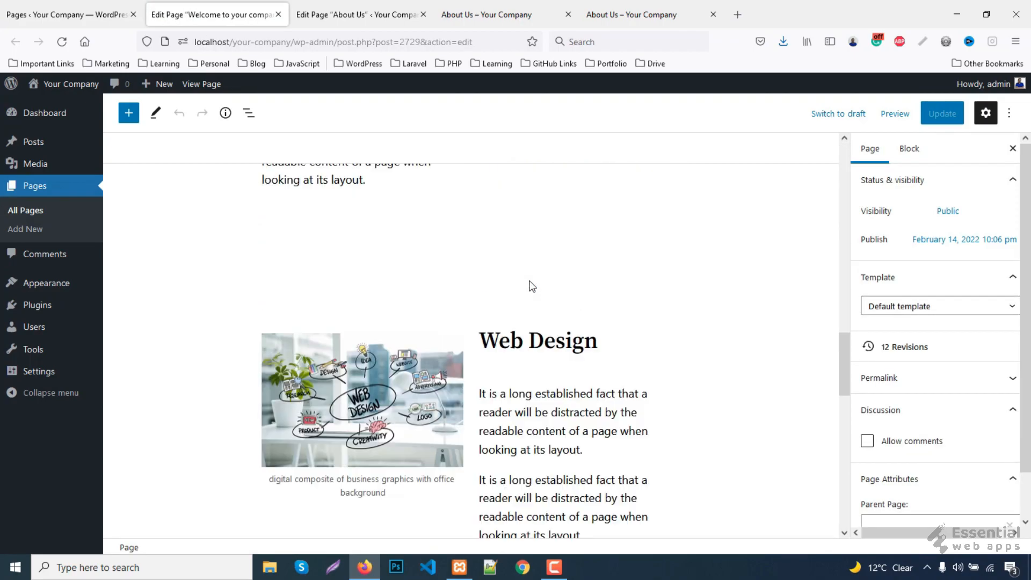
{"action": "scroll", "coordinate": [530, 281], "scroll_direction": "down", "scroll_amount": 10}
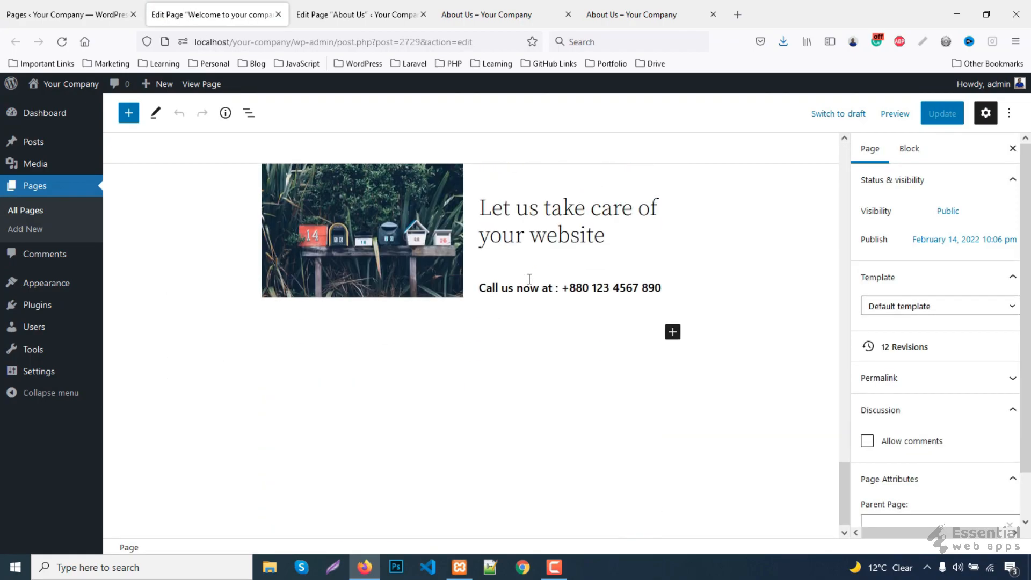
- Copy the two-column mailbox contact block and return below the team e-mails in About Us
{"action": "left_click", "coordinate": [469, 234]}
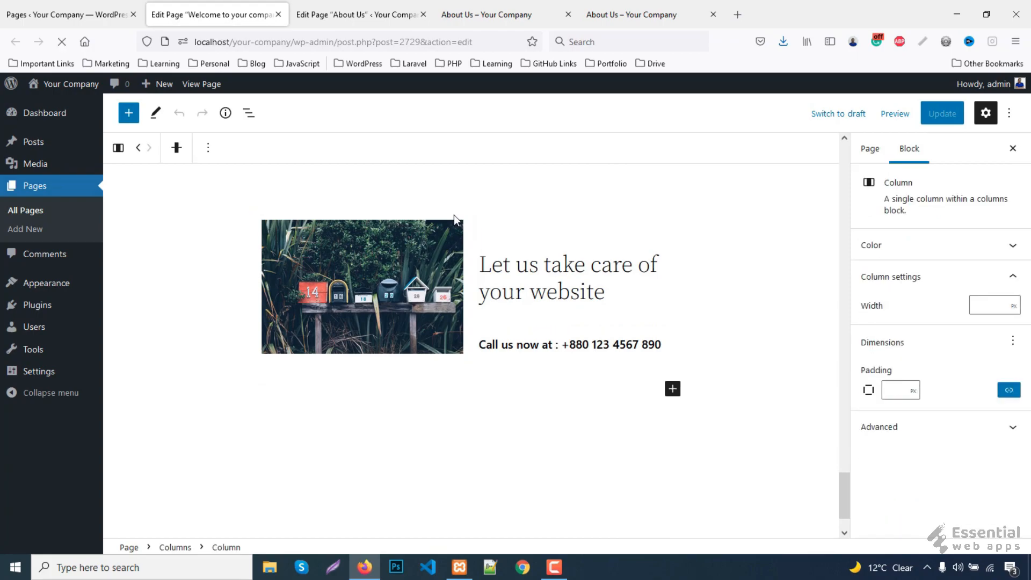
{"action": "left_click", "coordinate": [466, 218]}
{"action": "left_click", "coordinate": [239, 151]}
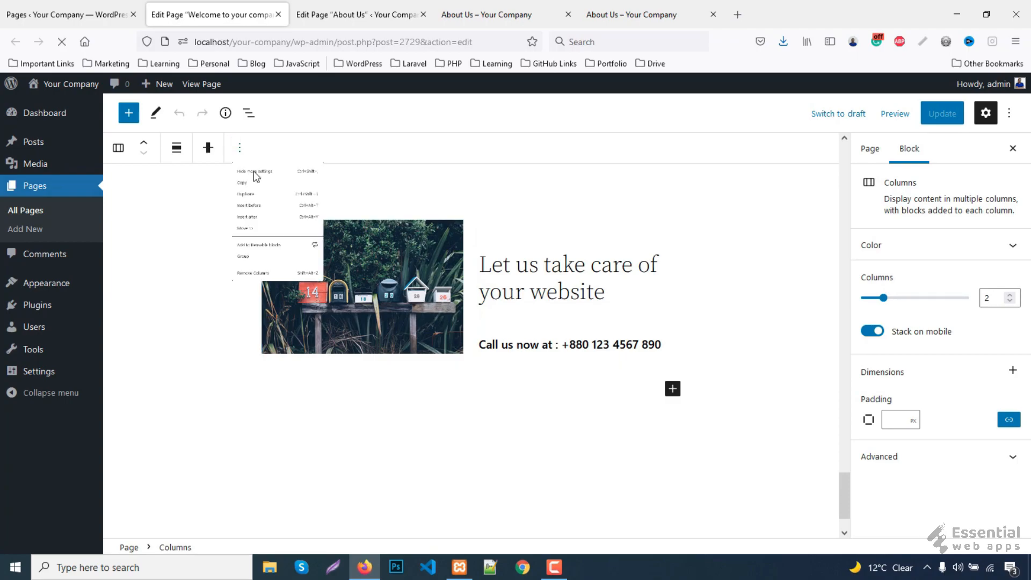
{"action": "left_click", "coordinate": [253, 217]}
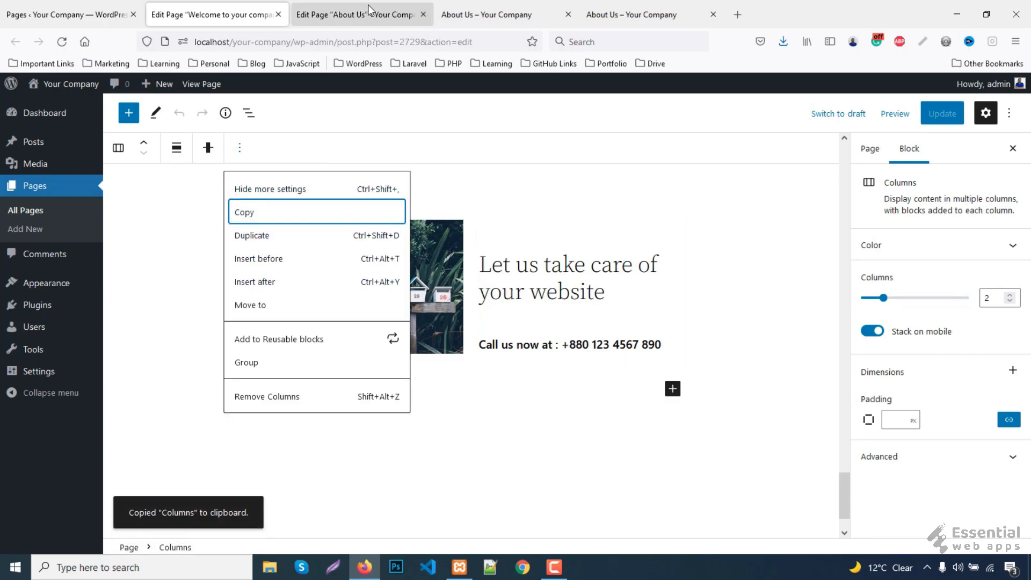
{"action": "left_click", "coordinate": [354, 14]}
{"action": "scroll", "coordinate": [580, 362], "scroll_direction": "down", "scroll_amount": 2}
{"action": "left_click", "coordinate": [679, 364]}
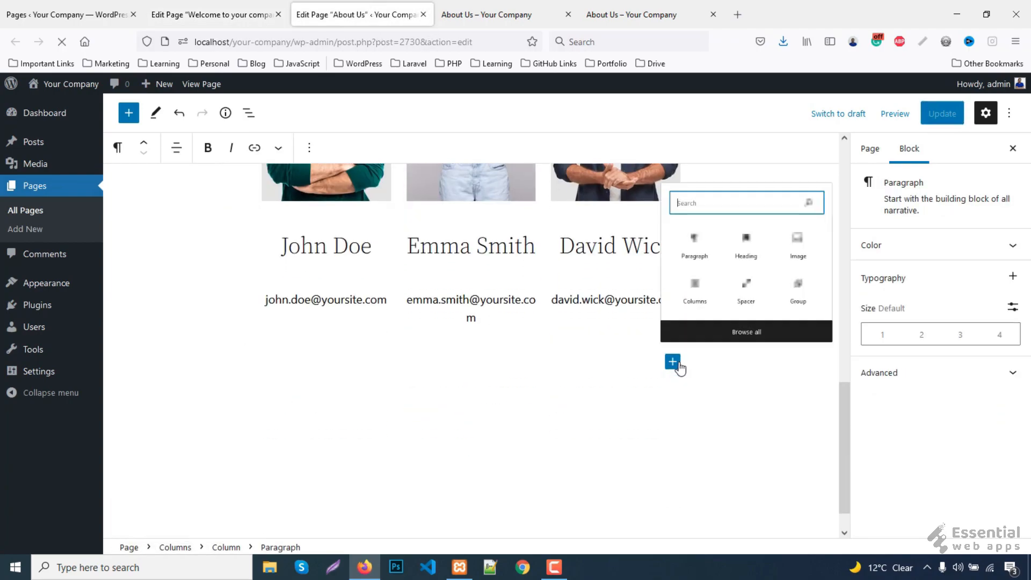
- Add a spacer below the team e-mails, undoing a mistakenly added three-column block
{"action": "left_click", "coordinate": [769, 290]}
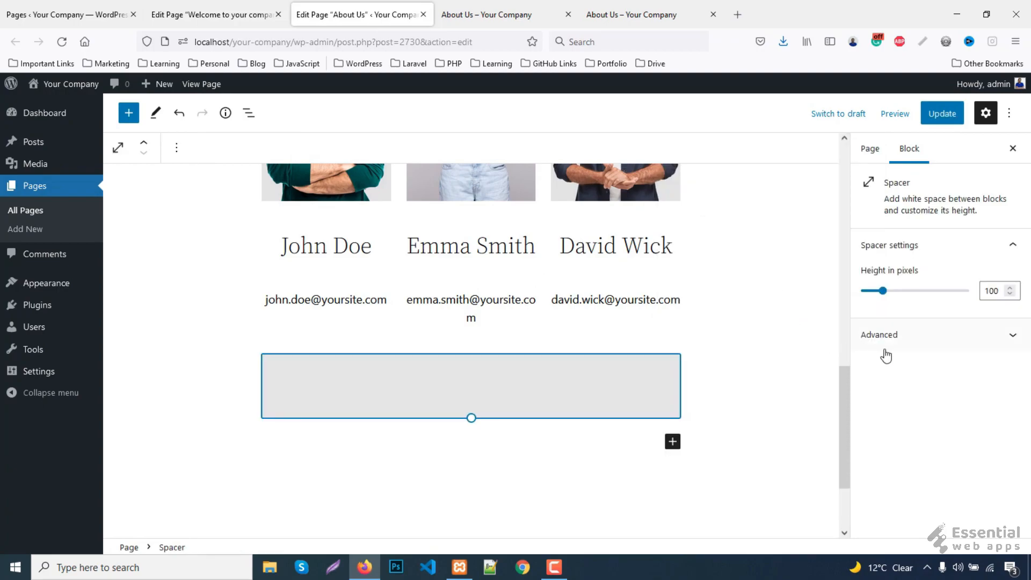
{"action": "left_click", "coordinate": [672, 442]}
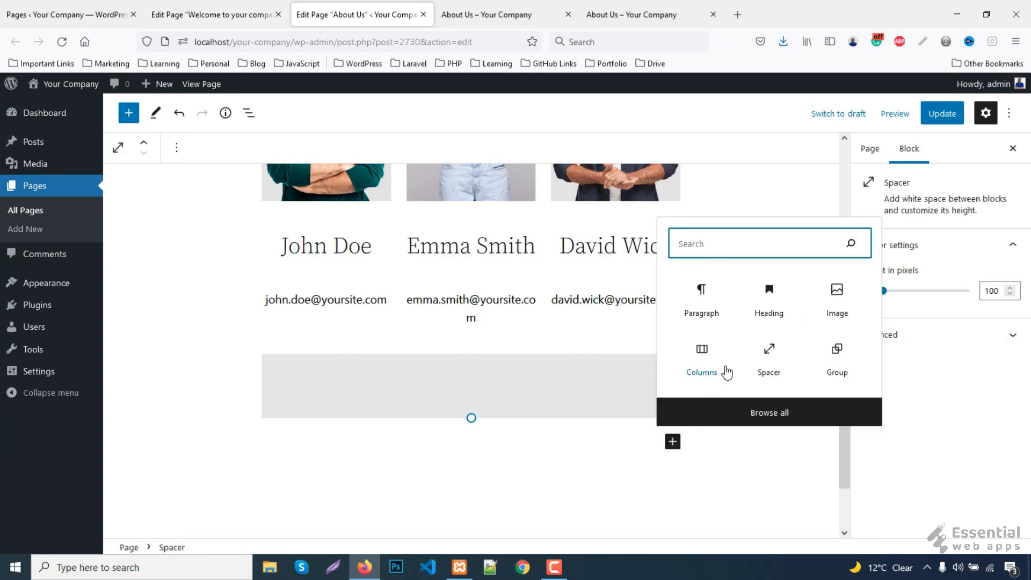
{"action": "left_click", "coordinate": [698, 359]}
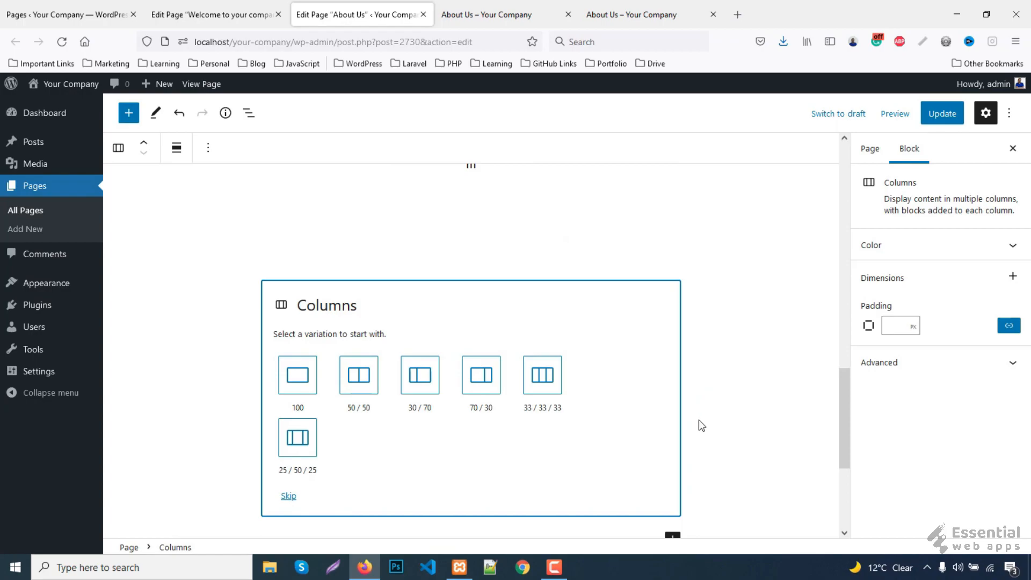
{"action": "right_click", "coordinate": [500, 307]}
{"action": "left_click", "coordinate": [437, 337]}
{"action": "left_click", "coordinate": [453, 237]}
{"action": "left_click", "coordinate": [539, 370]}
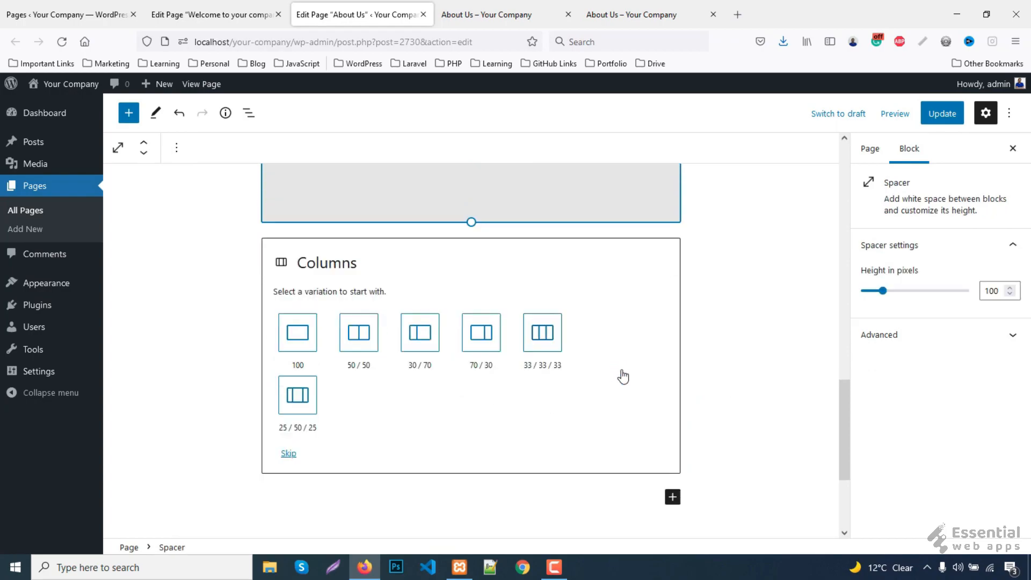
{"action": "left_click", "coordinate": [462, 255]}
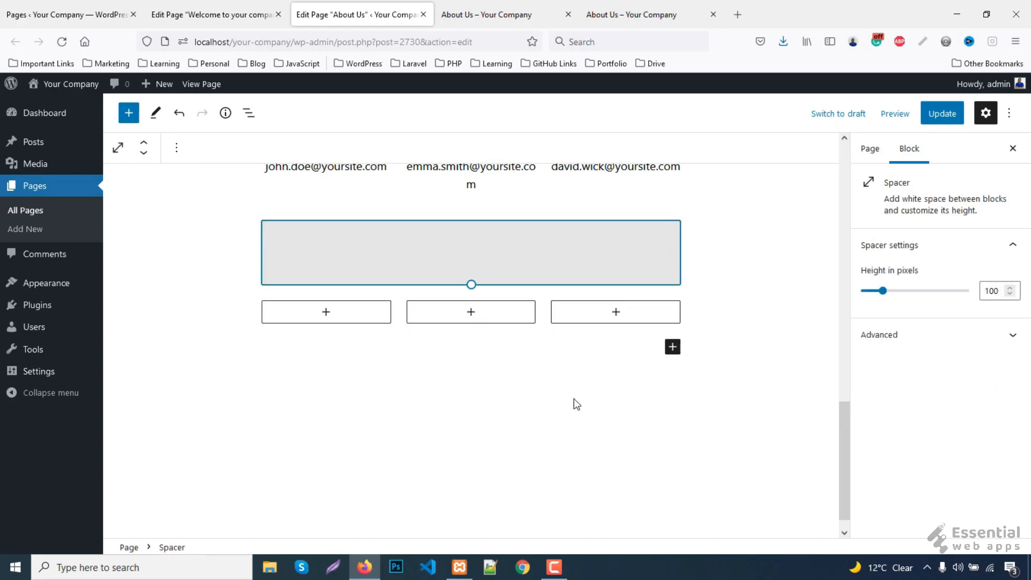
{"action": "key", "text": "ctrl+z"}
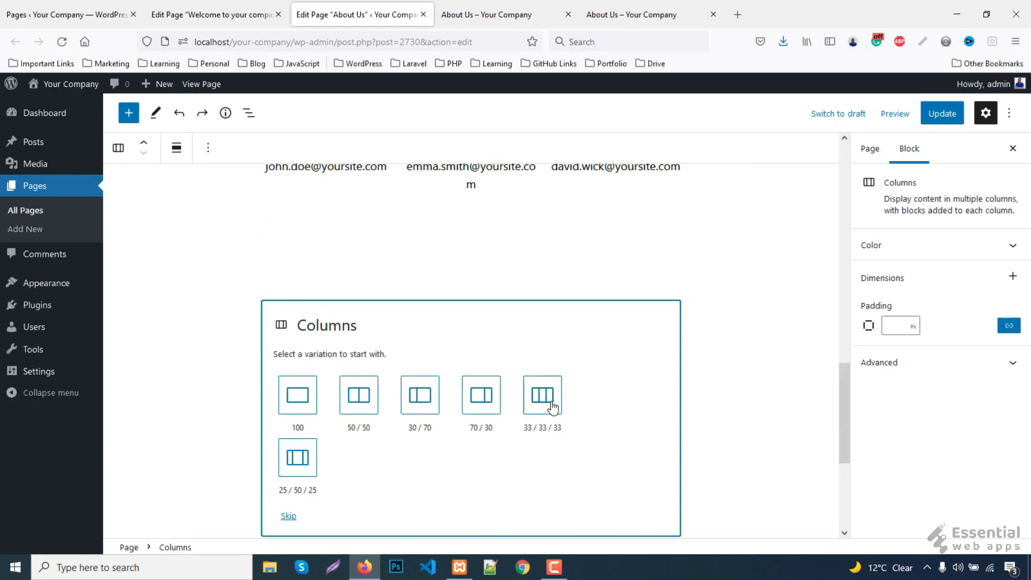
{"action": "key", "text": "ctrl+z"}
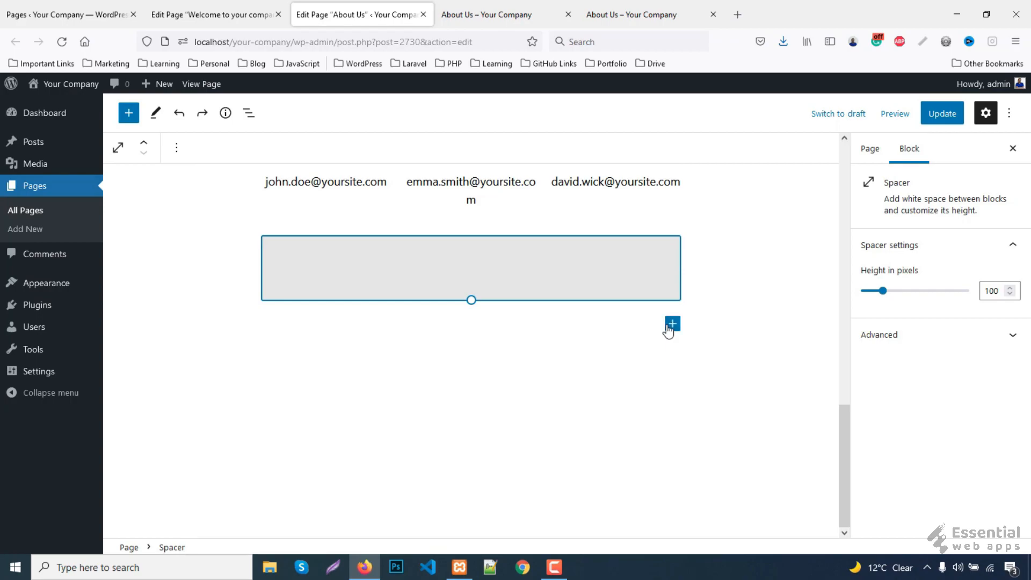
- Paste the copied mailbox contact section below the spacer, save, and view the live page
{"action": "left_click", "coordinate": [579, 326]}
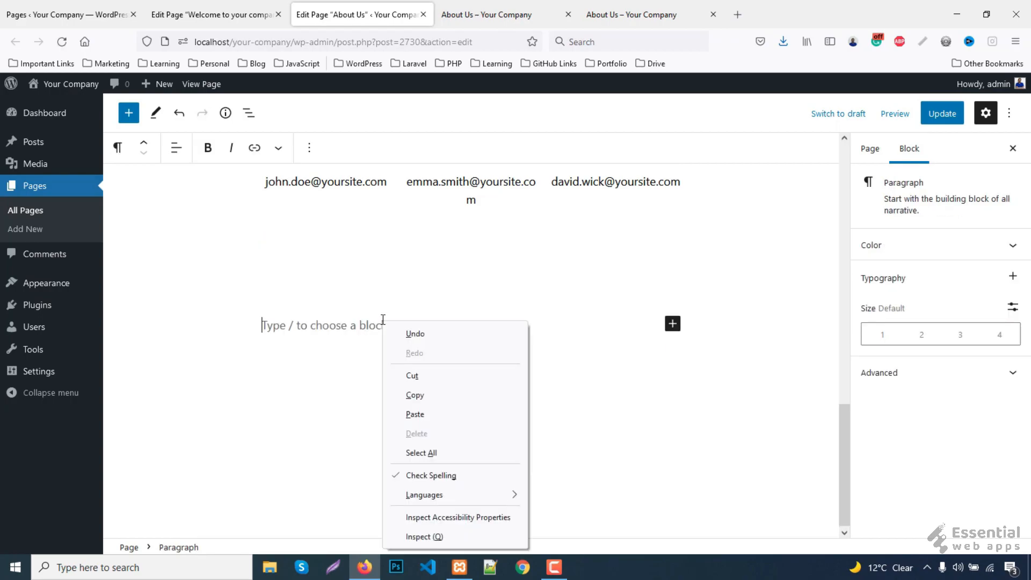
{"action": "left_click", "coordinate": [423, 414]}
{"action": "left_click", "coordinate": [940, 119]}
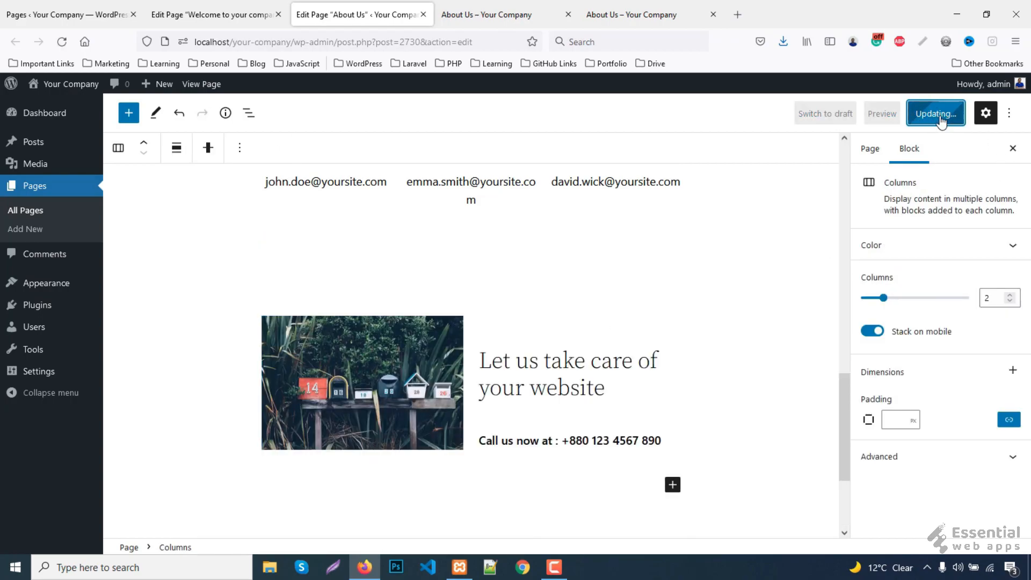
{"action": "left_click", "coordinate": [490, 14]}
- Reload the live About Us page and compare it with the reference About Us page
{"action": "key", "text": "F5"}
{"action": "scroll", "coordinate": [730, 306], "scroll_direction": "down", "scroll_amount": 6}
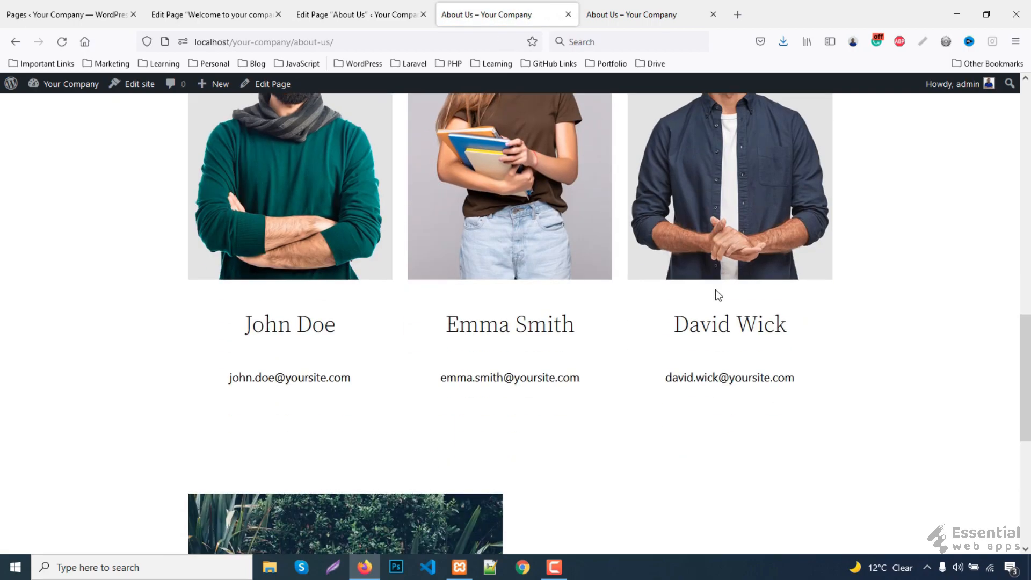
{"action": "left_click", "coordinate": [613, 11]}
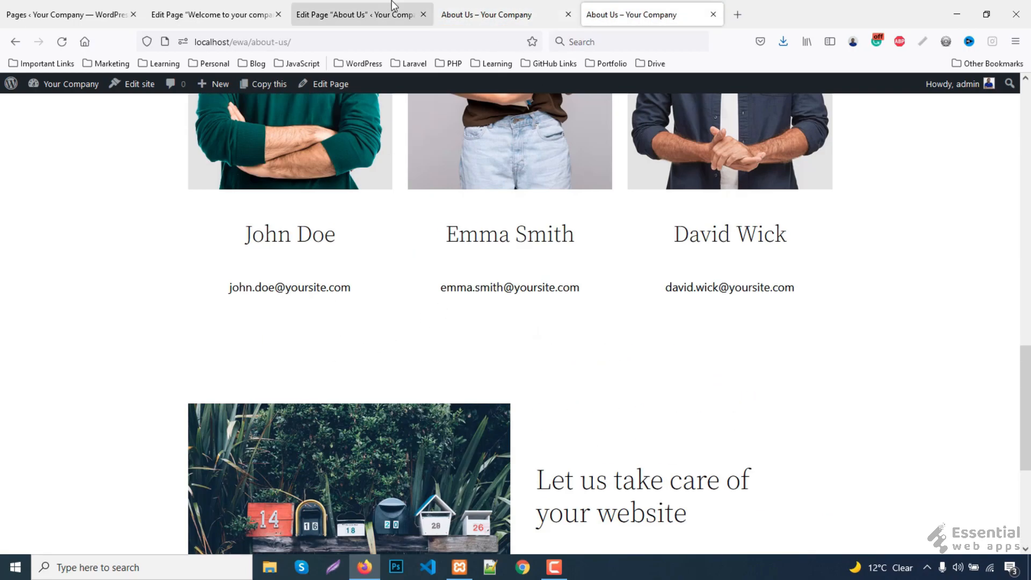
{"action": "left_click", "coordinate": [460, 10]}
{"action": "scroll", "coordinate": [383, 298], "scroll_direction": "up", "scroll_amount": 1}
- Set the Spacer above the contact section to 150 pixels high
{"action": "left_click", "coordinate": [339, 6]}
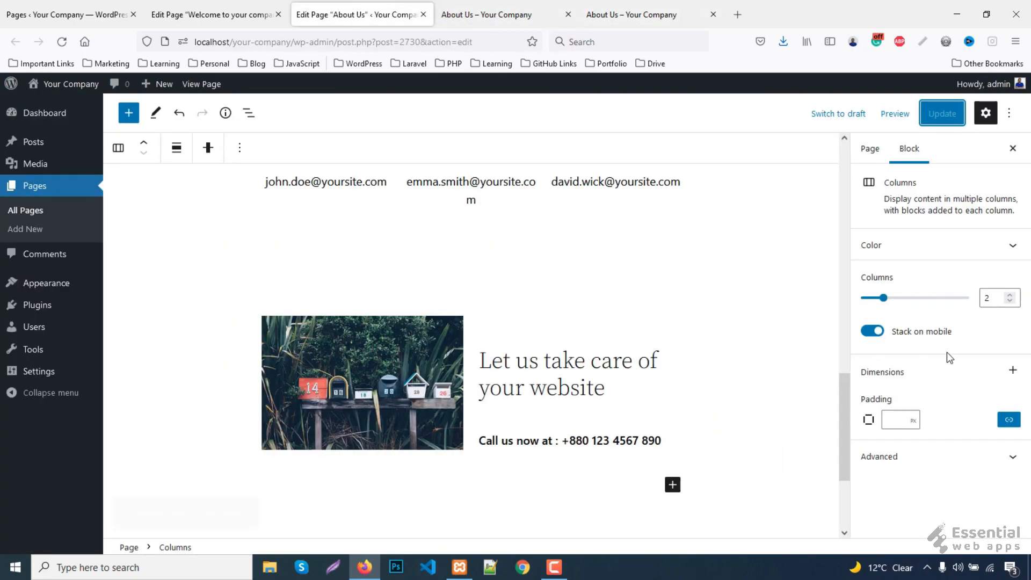
{"action": "left_click", "coordinate": [470, 303]}
{"action": "double_click", "coordinate": [989, 290]}
{"action": "type", "text": "150"}
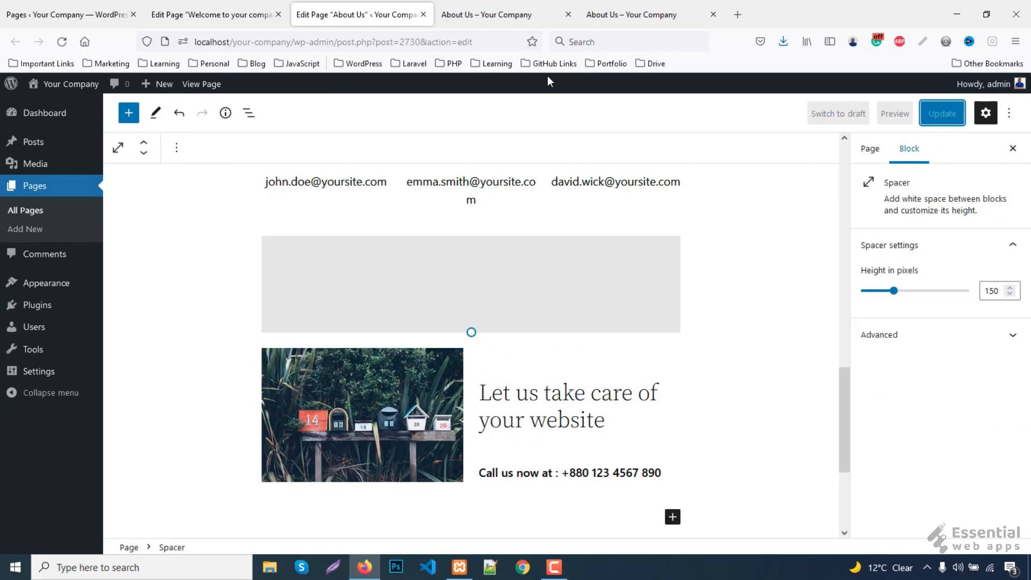
- Close the front-page editor, reload the live About Us page, and open the reference Contact page
{"action": "middle_click", "coordinate": [239, 4]}
{"action": "left_click", "coordinate": [347, 9]}
{"action": "key", "text": "F5"}
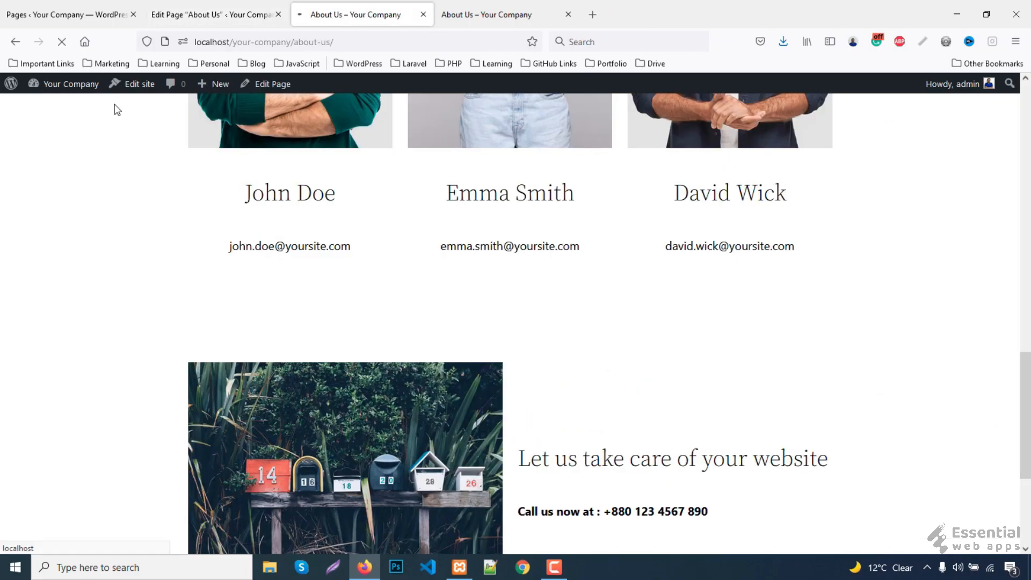
{"action": "scroll", "coordinate": [691, 374], "scroll_direction": "down", "scroll_amount": 1}
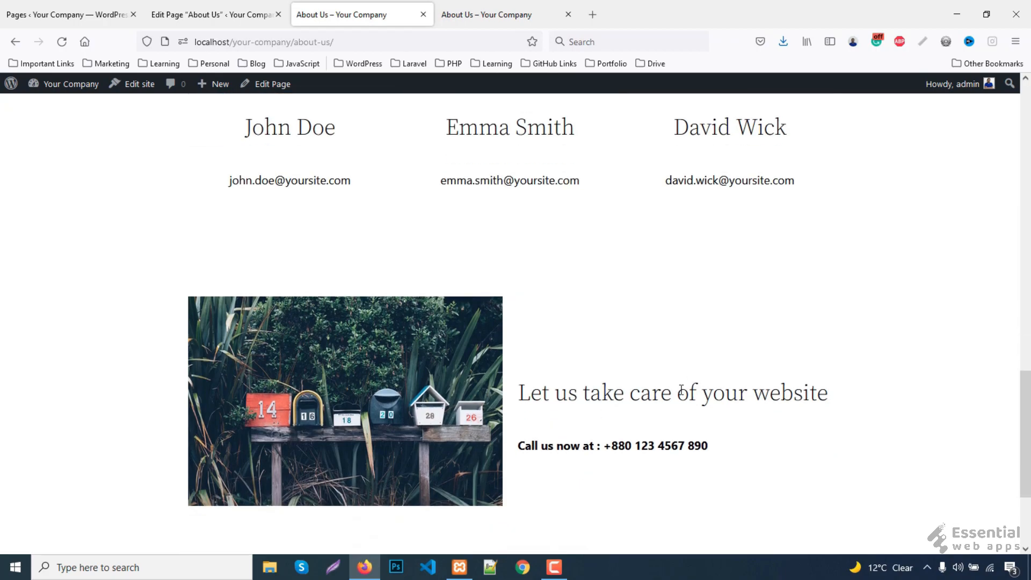
{"action": "left_click", "coordinate": [499, 15]}
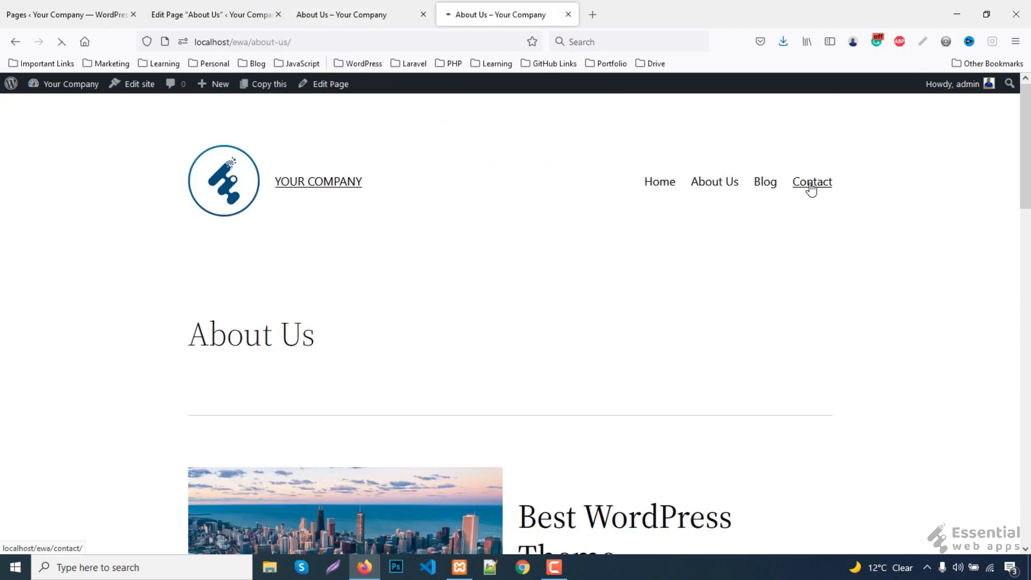
{"action": "left_click", "coordinate": [812, 183]}
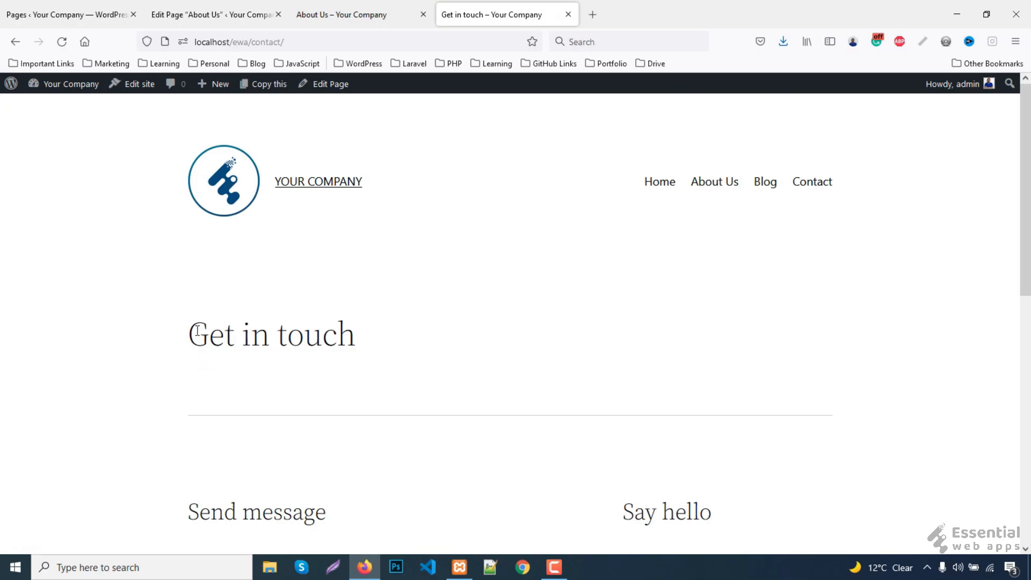
- Copy the 'Get in touch' heading from the reference page and close the About Us tabs
{"action": "left_click_drag", "start_coordinate": [189, 334], "coordinate": [351, 336]}
{"action": "key", "text": "ctrl+c"}
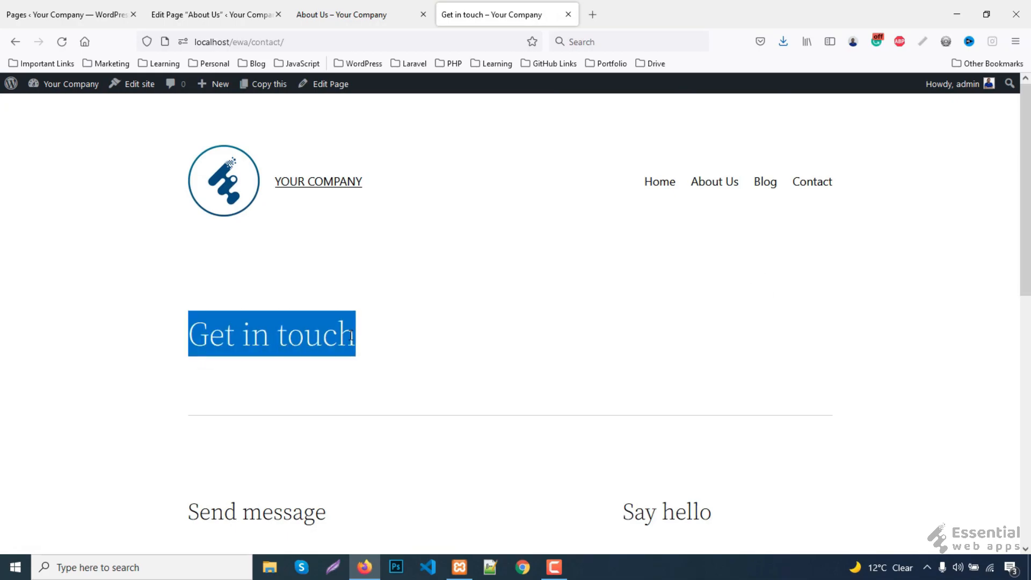
{"action": "left_click", "coordinate": [328, 15]}
{"action": "key", "text": "ctrl+w"}
{"action": "key", "text": "ctrl+w"}
- Retitle the Contact page 'Get in touch' with Quick Edit and open its editor separately
{"action": "left_click", "coordinate": [36, 7]}
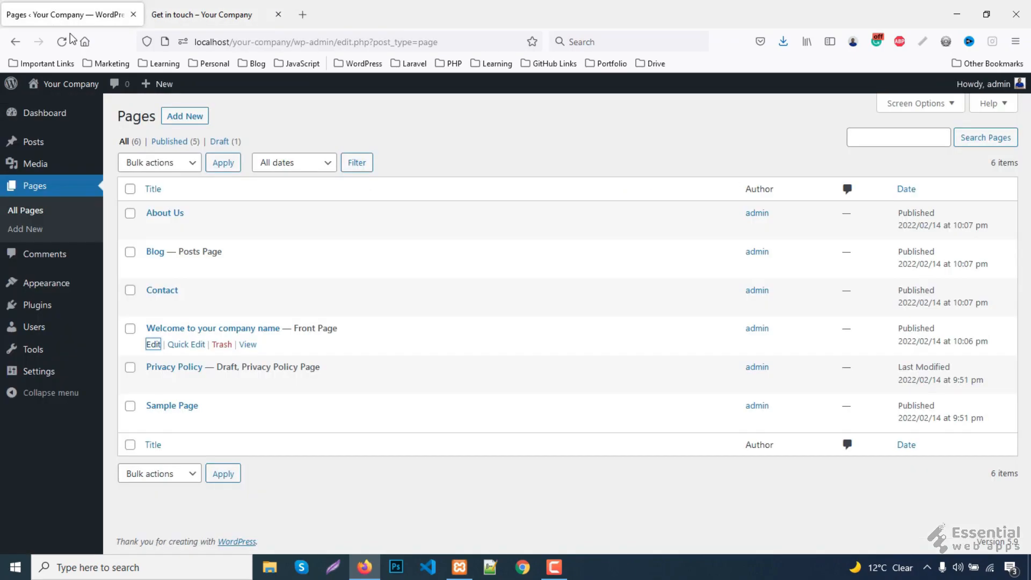
{"action": "left_click", "coordinate": [183, 306]}
{"action": "key", "text": "ctrl+a"}
{"action": "key", "text": "ctrl+v"}
{"action": "left_click", "coordinate": [976, 423]}
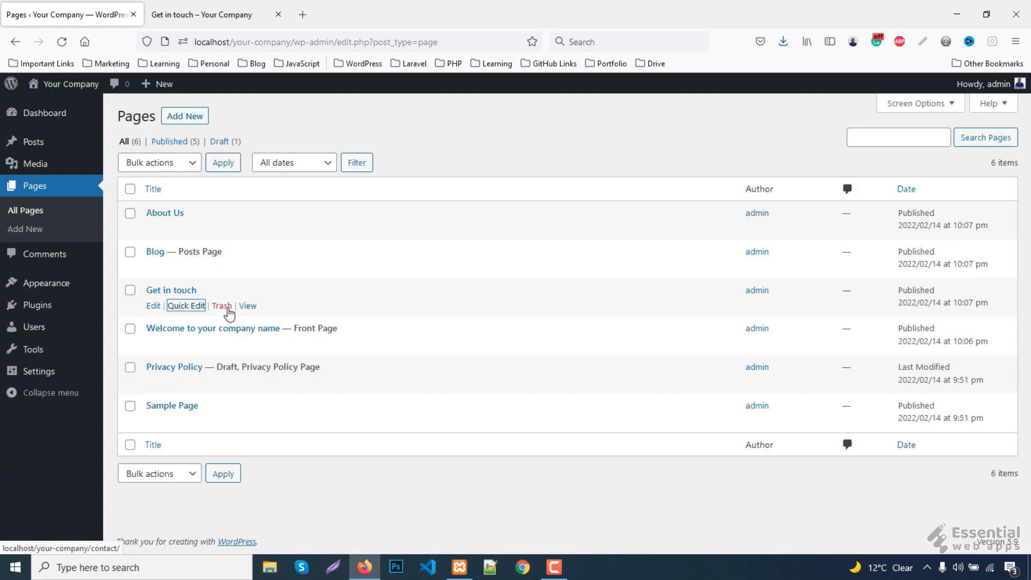
{"action": "middle_click", "coordinate": [153, 306]}
- View the empty live Contact page through Visit Site from the Get in touch editor
{"action": "left_click", "coordinate": [210, 5]}
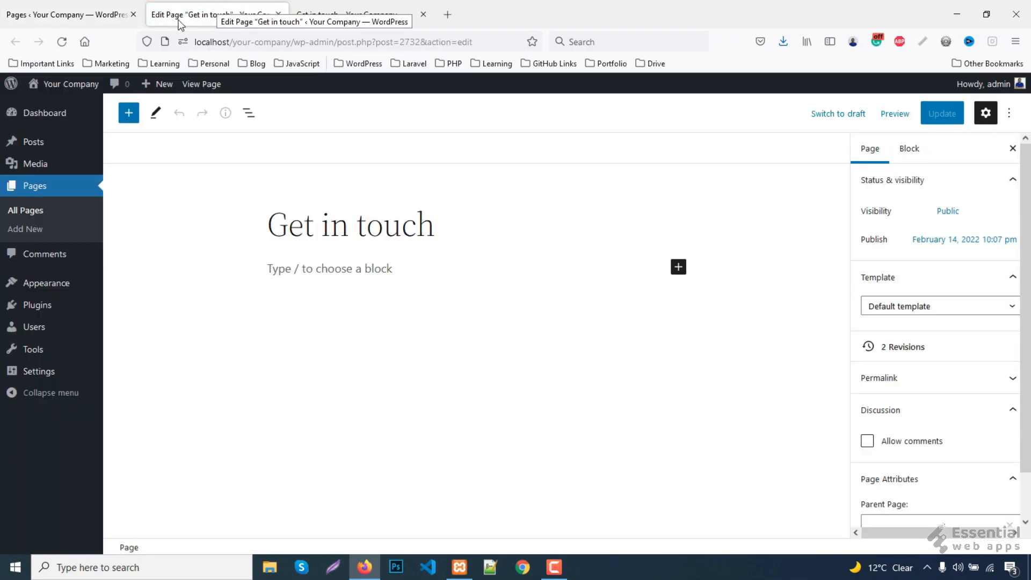
{"action": "mouse_move", "coordinate": [69, 85]}
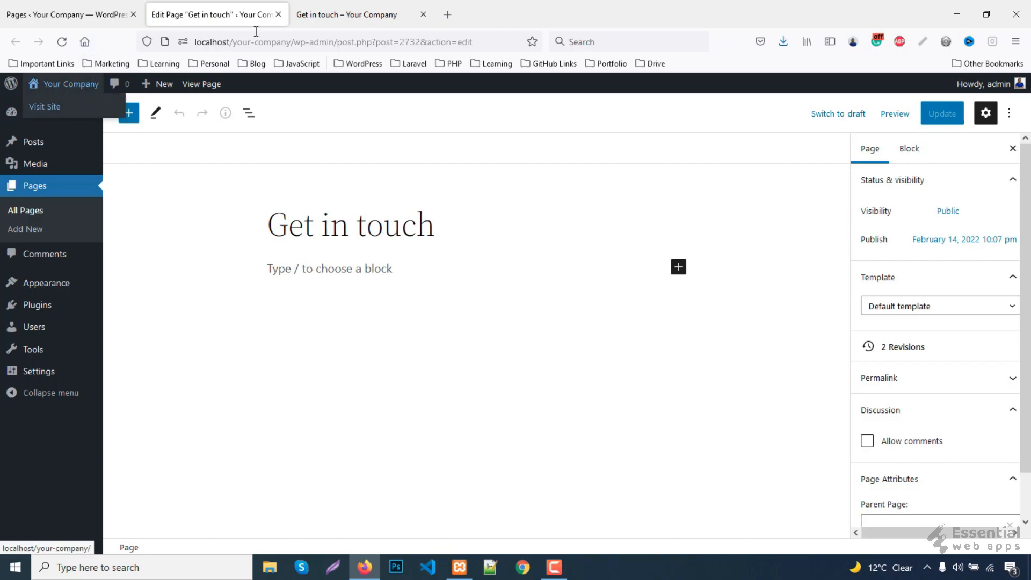
{"action": "left_click", "coordinate": [326, 5]}
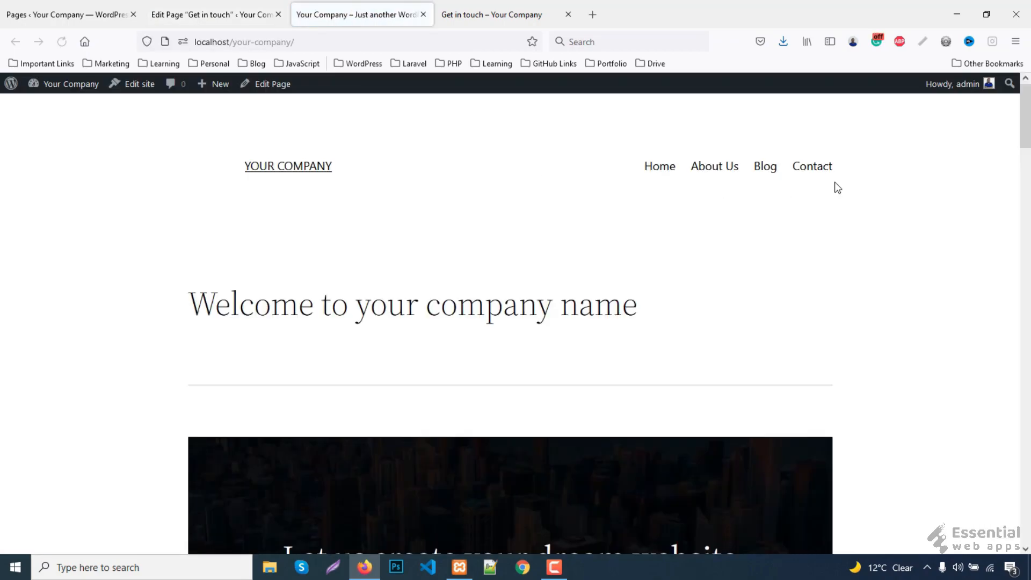
{"action": "left_click", "coordinate": [814, 172]}
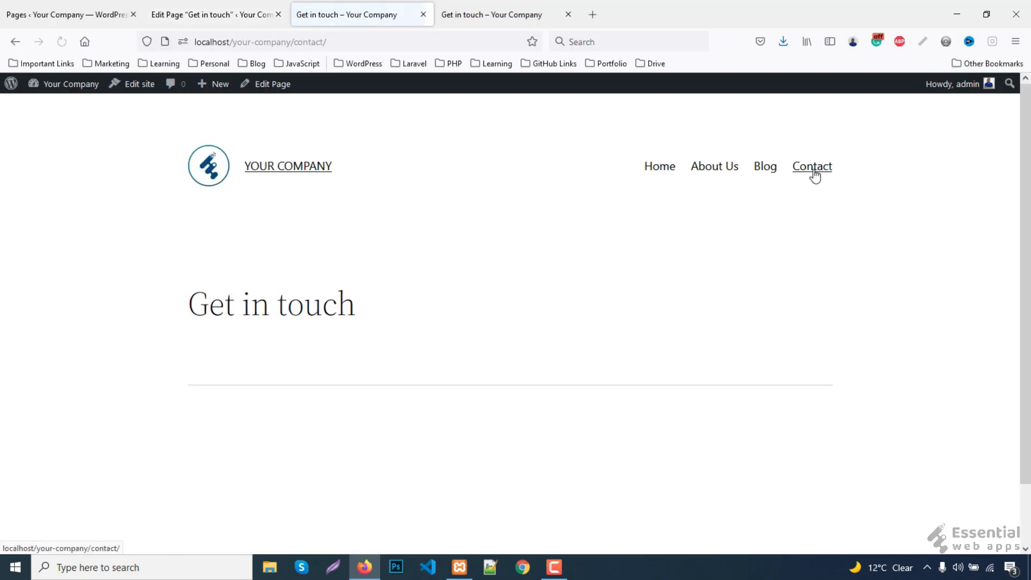
{"action": "scroll", "coordinate": [668, 240], "scroll_direction": "down", "scroll_amount": 2}
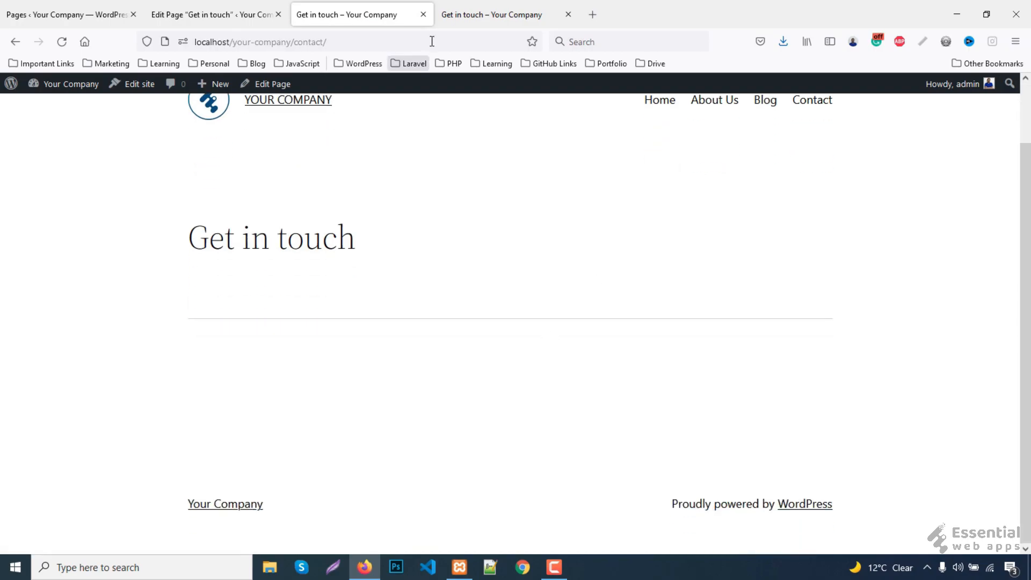
- Review the reference contact page's Send message form and contact list
{"action": "left_click", "coordinate": [515, 7]}
{"action": "left_click", "coordinate": [555, 283]}
{"action": "scroll", "coordinate": [553, 276], "scroll_direction": "down", "scroll_amount": 5}
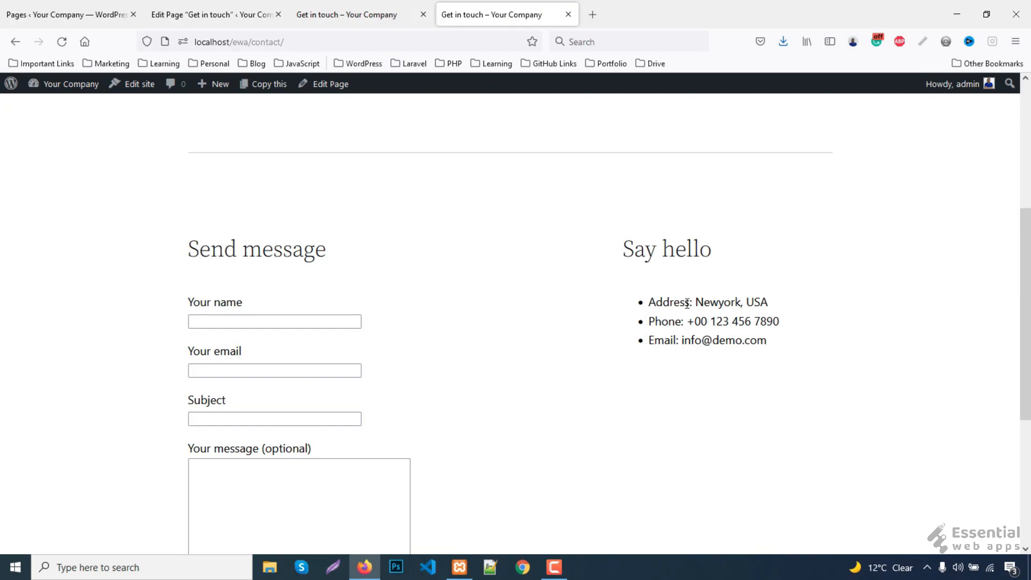
{"action": "left_click", "coordinate": [186, 11]}
- Insert a two-column Columns block with the 70/30 layout on the empty page
{"action": "left_click", "coordinate": [678, 268]}
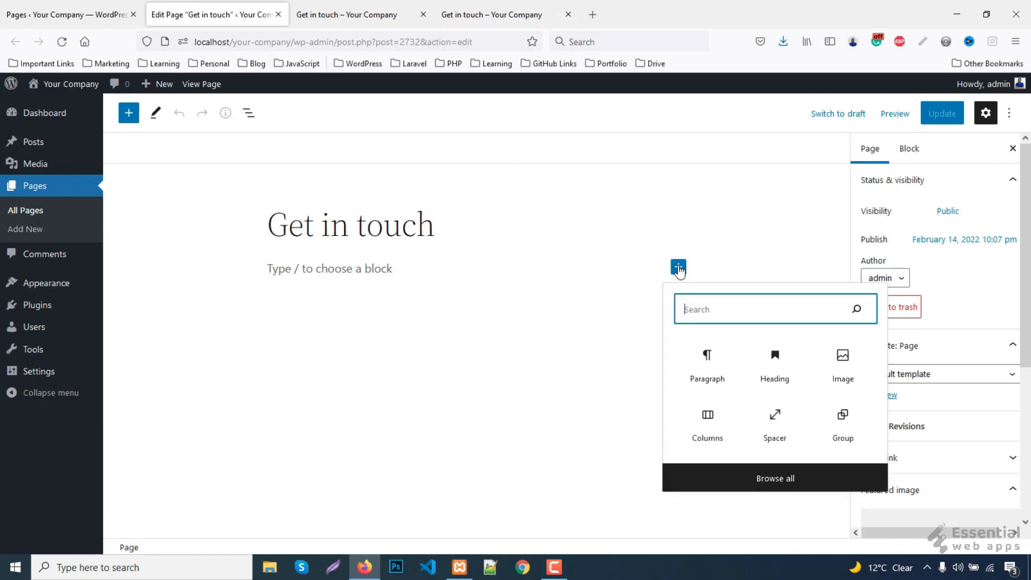
{"action": "left_click", "coordinate": [699, 432]}
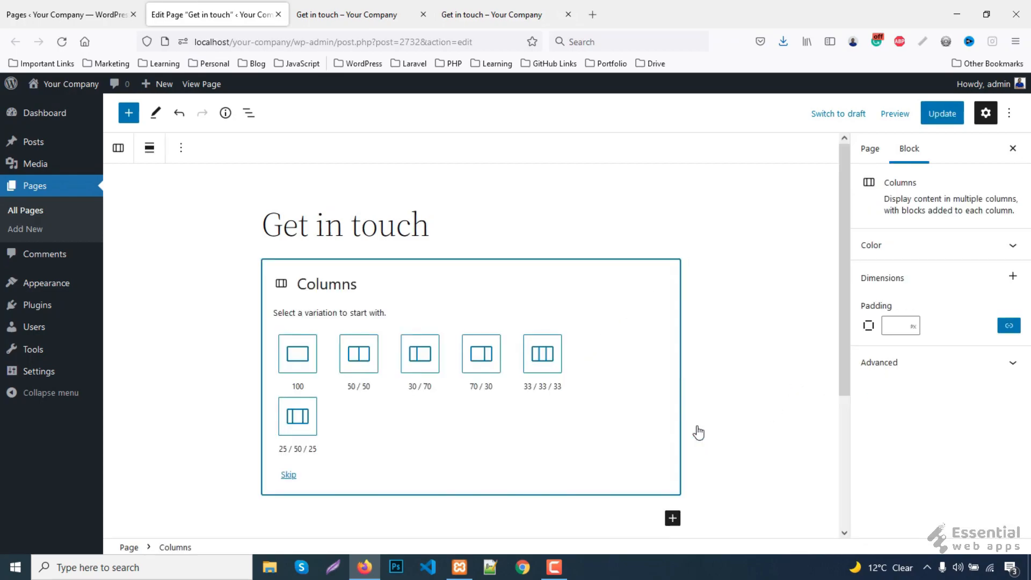
{"action": "left_click", "coordinate": [479, 352]}
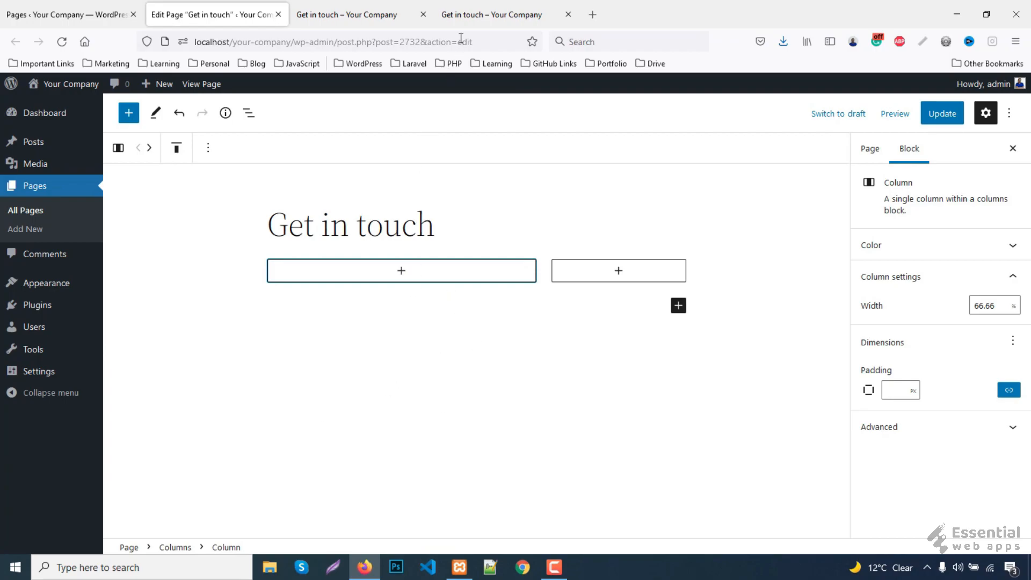
- Add 'Send message' from the reference page as an H4 heading in the left column
{"action": "left_click", "coordinate": [471, 17]}
{"action": "left_click_drag", "start_coordinate": [192, 248], "coordinate": [347, 250]}
{"action": "key", "text": "ctrl+c"}
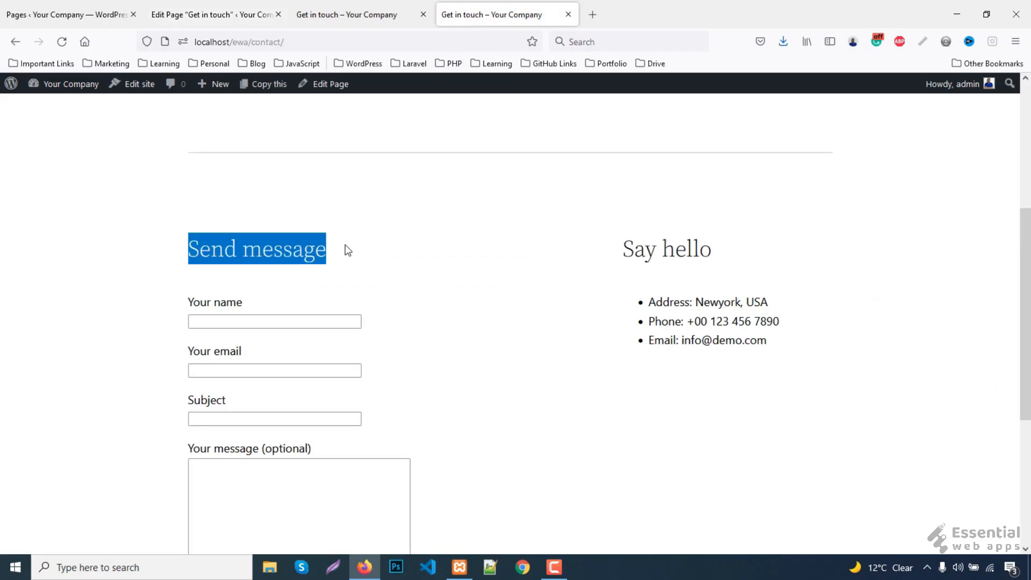
{"action": "left_click", "coordinate": [175, 13]}
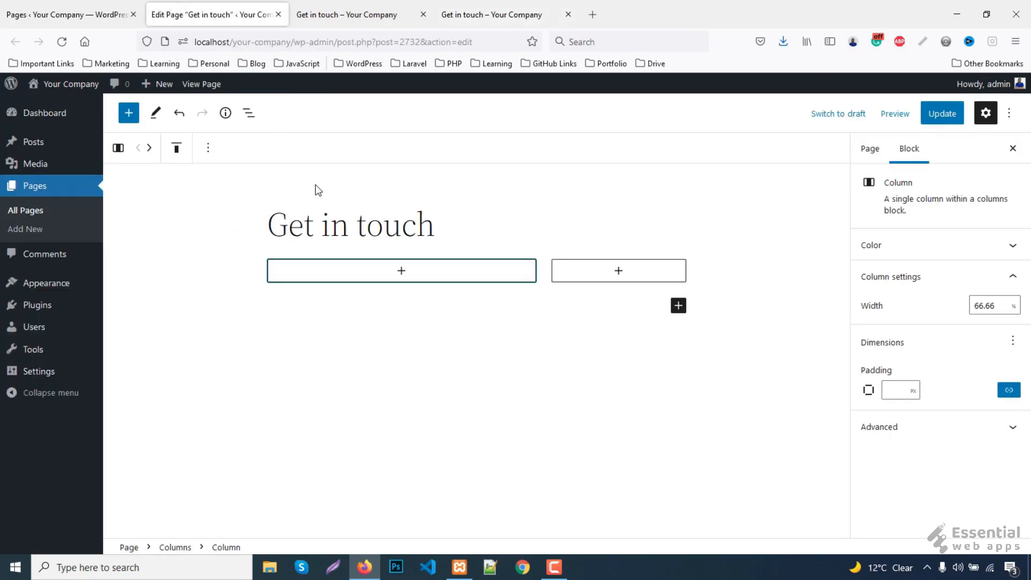
{"action": "left_click", "coordinate": [397, 271]}
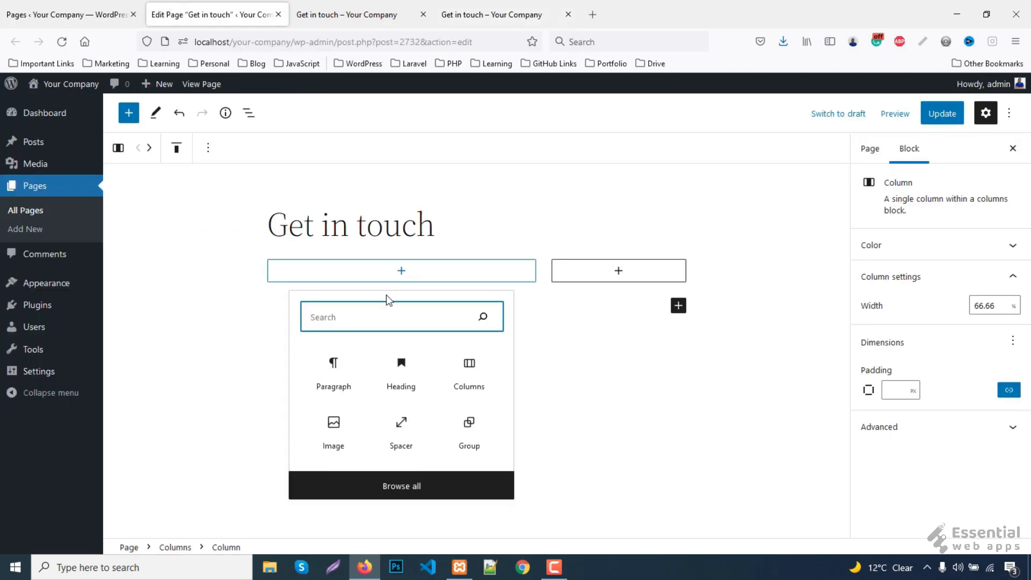
{"action": "left_click", "coordinate": [411, 386]}
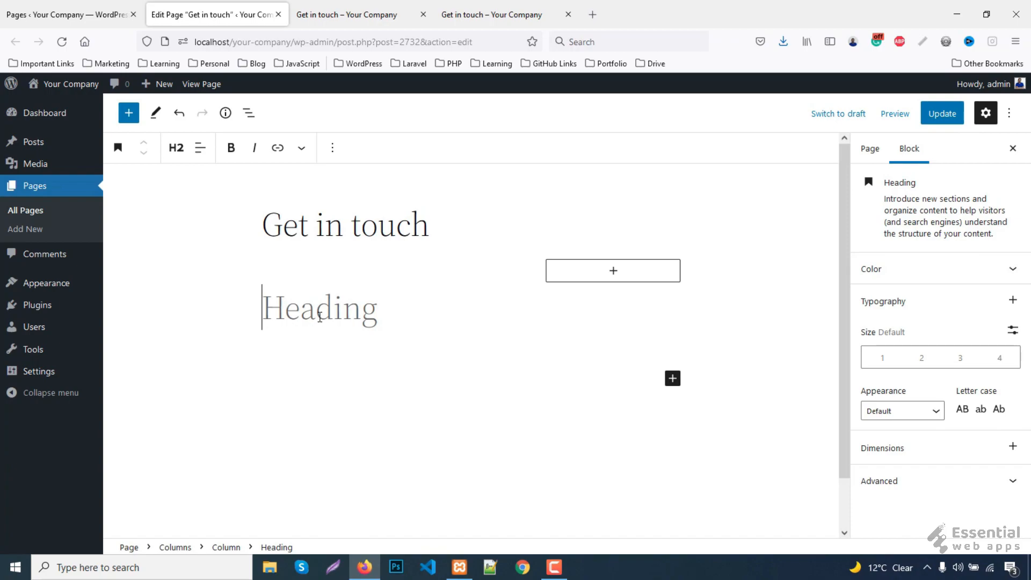
{"action": "key", "text": "ctrl+v"}
{"action": "left_click", "coordinate": [176, 147]}
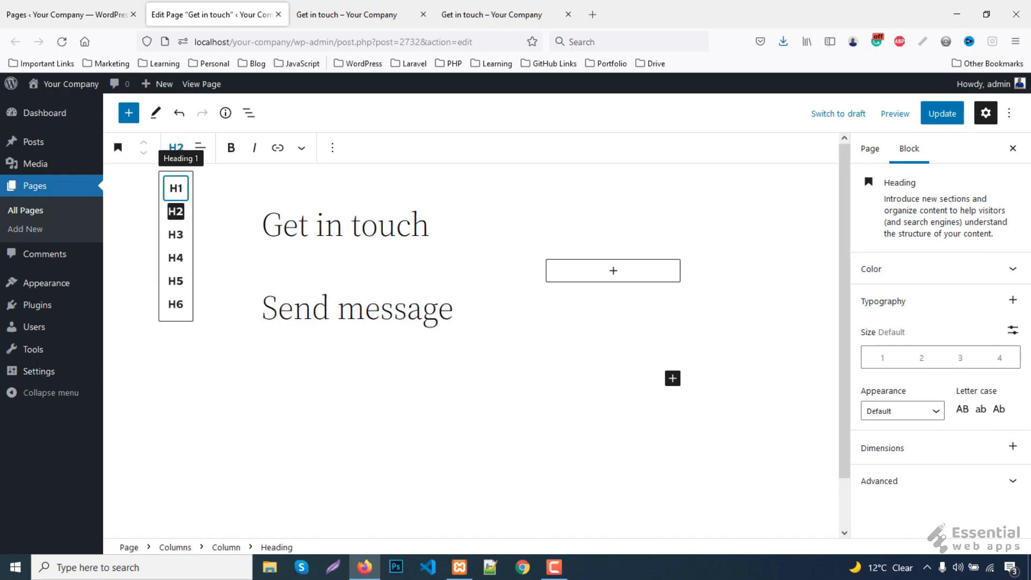
{"action": "left_click", "coordinate": [183, 279]}
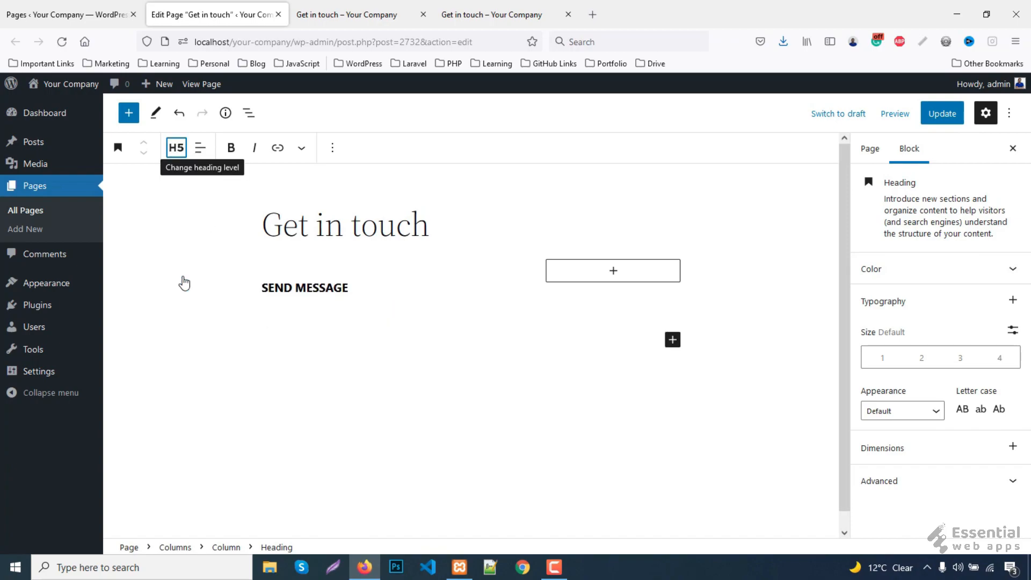
{"action": "left_click", "coordinate": [176, 147]}
{"action": "left_click", "coordinate": [180, 256]}
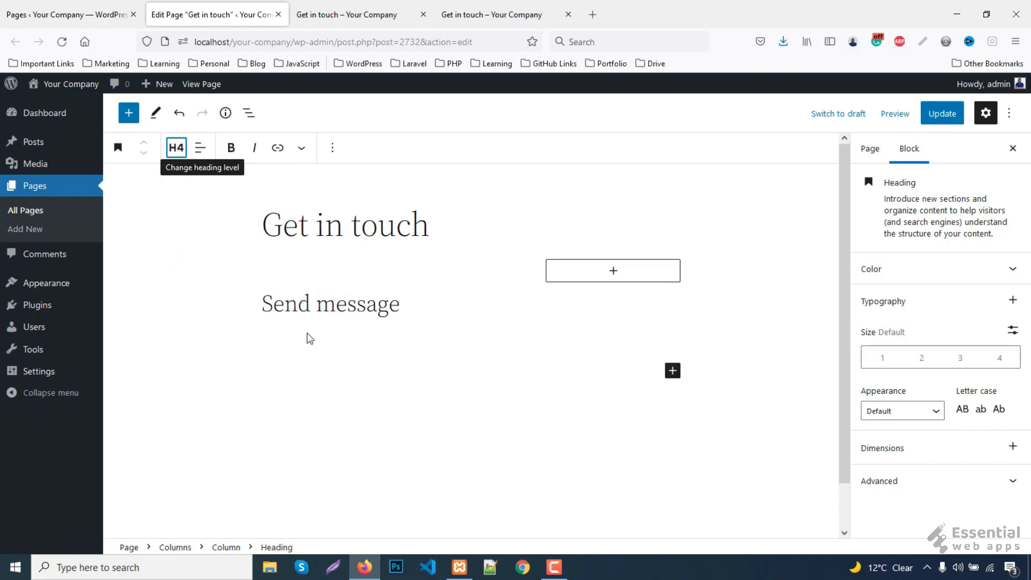
- Copy the heading into the right column and retitle it 'Say hello'
{"action": "right_click", "coordinate": [296, 302]}
{"action": "left_click", "coordinate": [337, 378]}
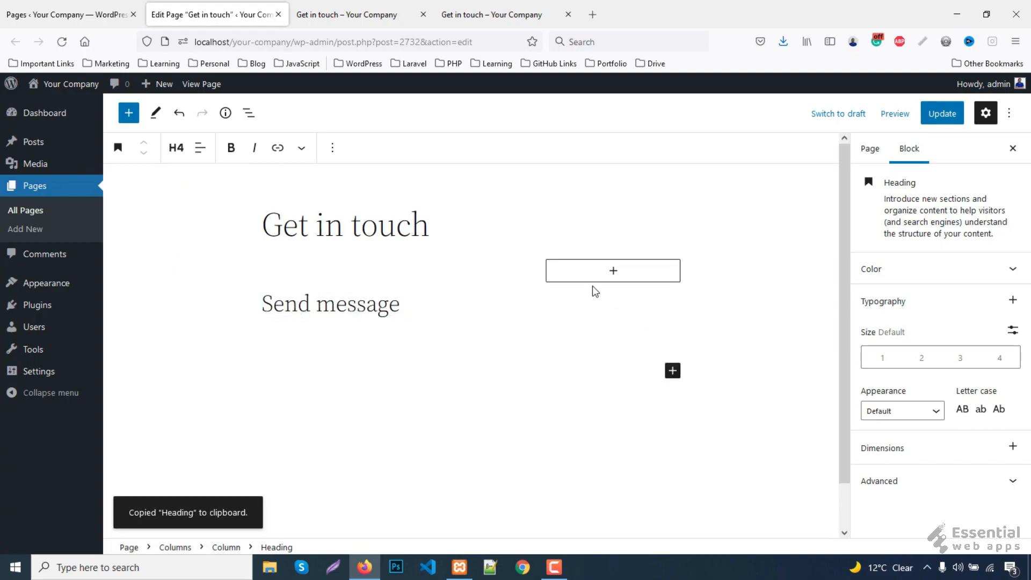
{"action": "right_click", "coordinate": [578, 277]}
{"action": "left_click", "coordinate": [571, 278]}
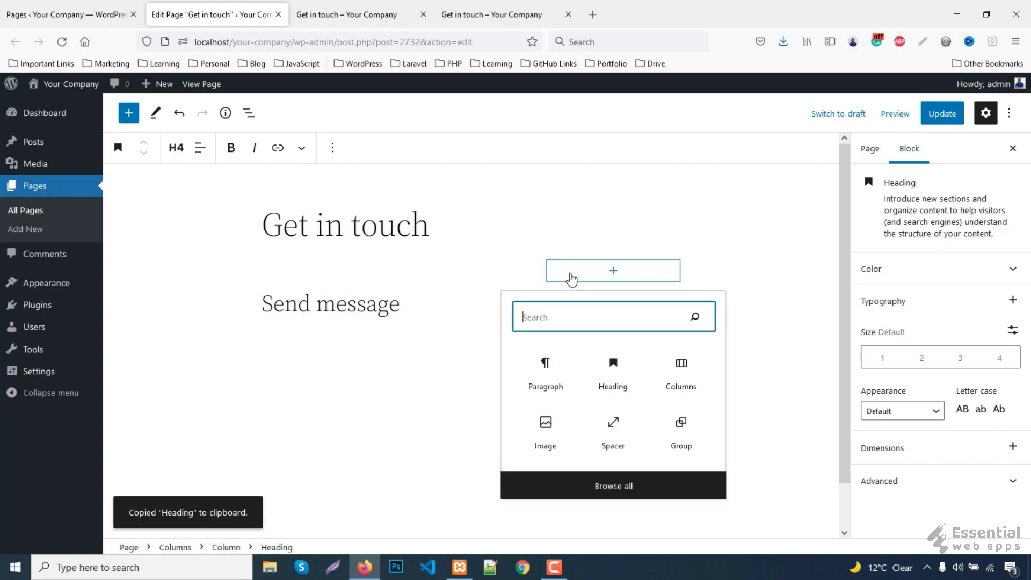
{"action": "left_click", "coordinate": [542, 371]}
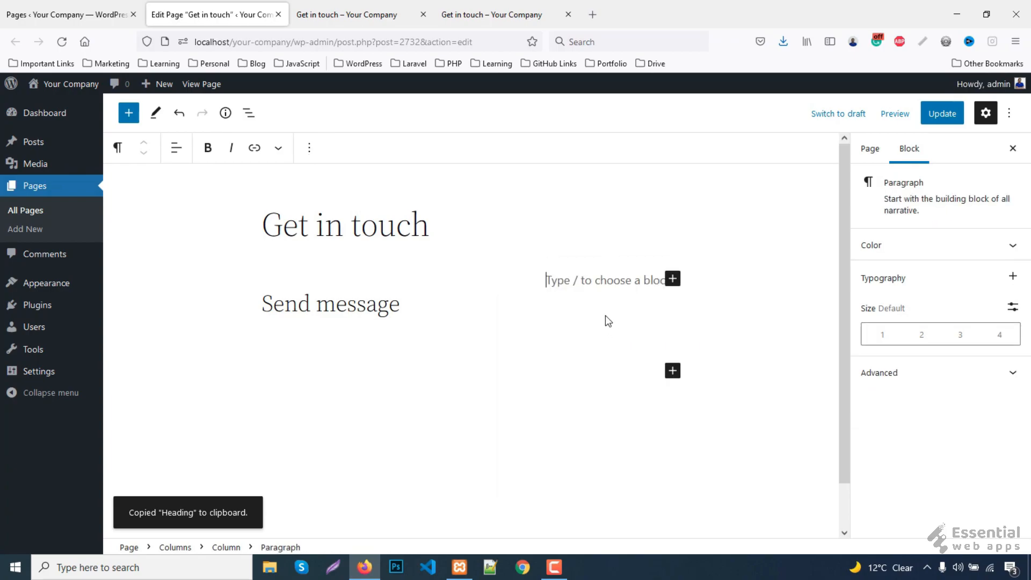
{"action": "right_click", "coordinate": [583, 281]}
{"action": "left_click", "coordinate": [617, 373]}
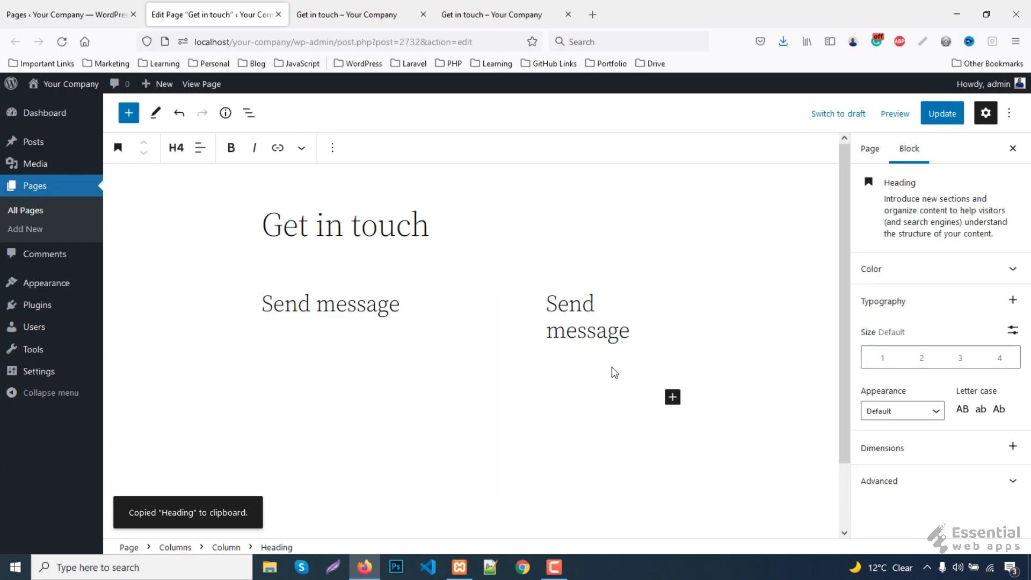
{"action": "left_click_drag", "start_coordinate": [547, 302], "coordinate": [639, 328]}
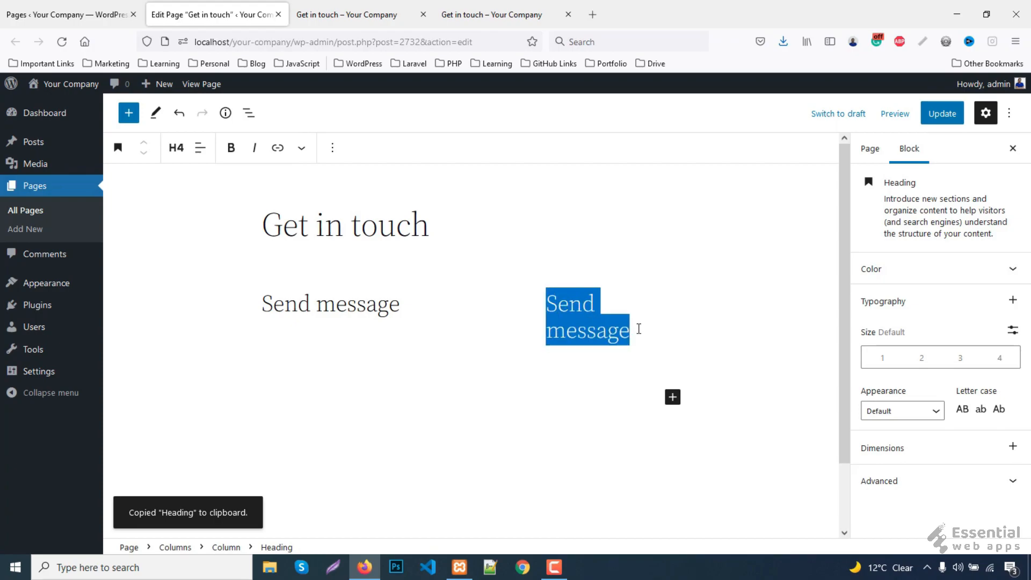
{"action": "type", "text": "Say hello"}
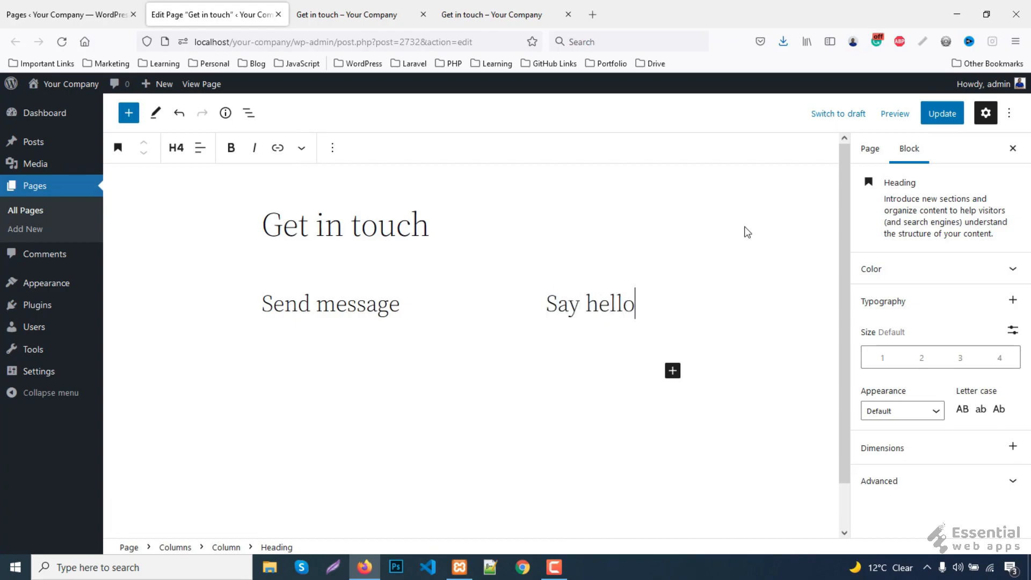
- Update the Get in touch page and reload the live contact page
{"action": "left_click", "coordinate": [934, 119]}
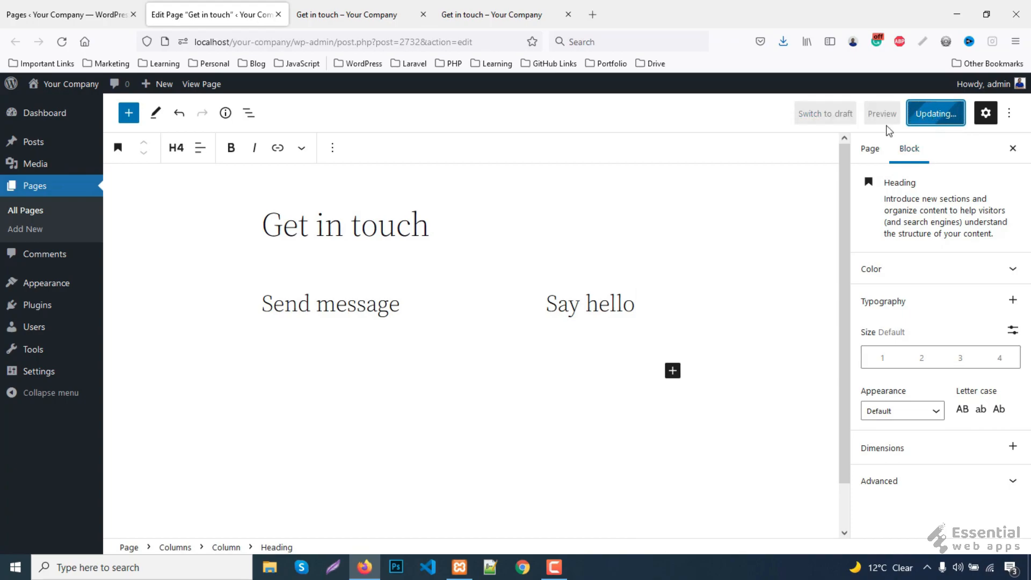
{"action": "left_click", "coordinate": [378, 13]}
{"action": "key", "text": "F5"}
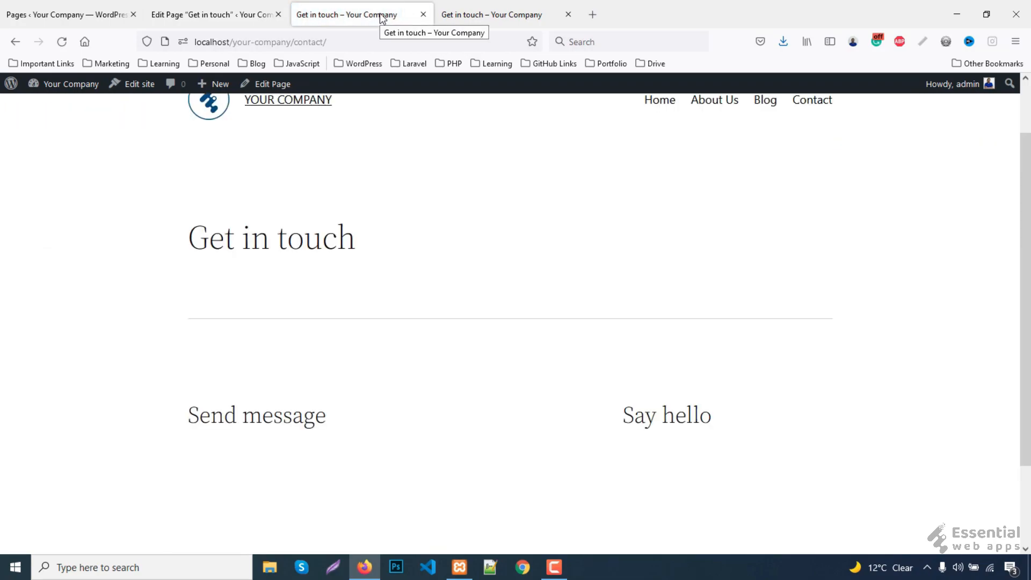
- Compare the live and reference contact pages and select the reference address line
{"action": "left_click", "coordinate": [478, 7]}
{"action": "left_click", "coordinate": [423, 322]}
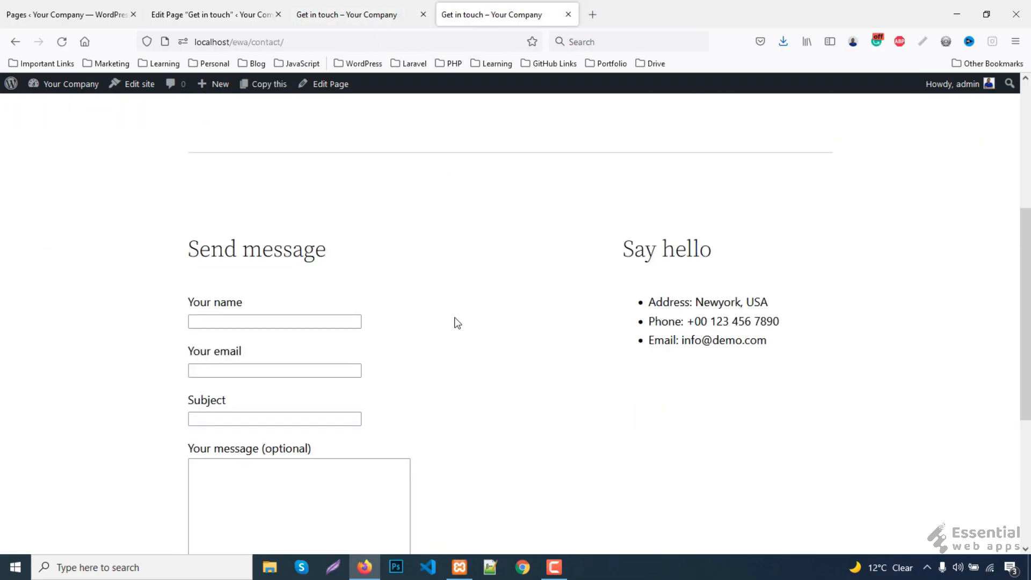
{"action": "scroll", "coordinate": [456, 322], "scroll_direction": "up", "scroll_amount": 3}
{"action": "left_click", "coordinate": [340, 7]}
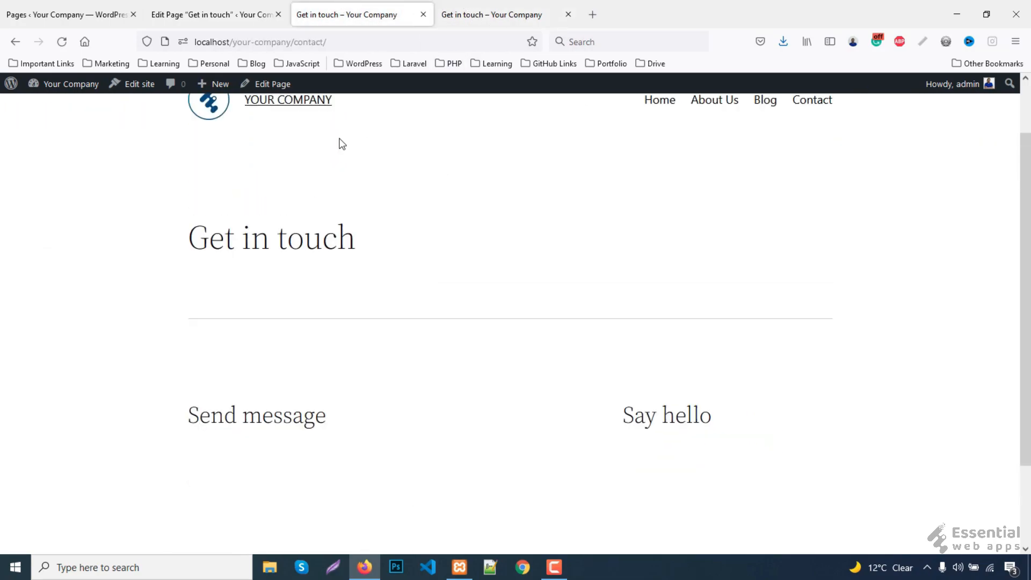
{"action": "left_click", "coordinate": [476, 7]}
{"action": "scroll", "coordinate": [748, 340], "scroll_direction": "down", "scroll_amount": 2}
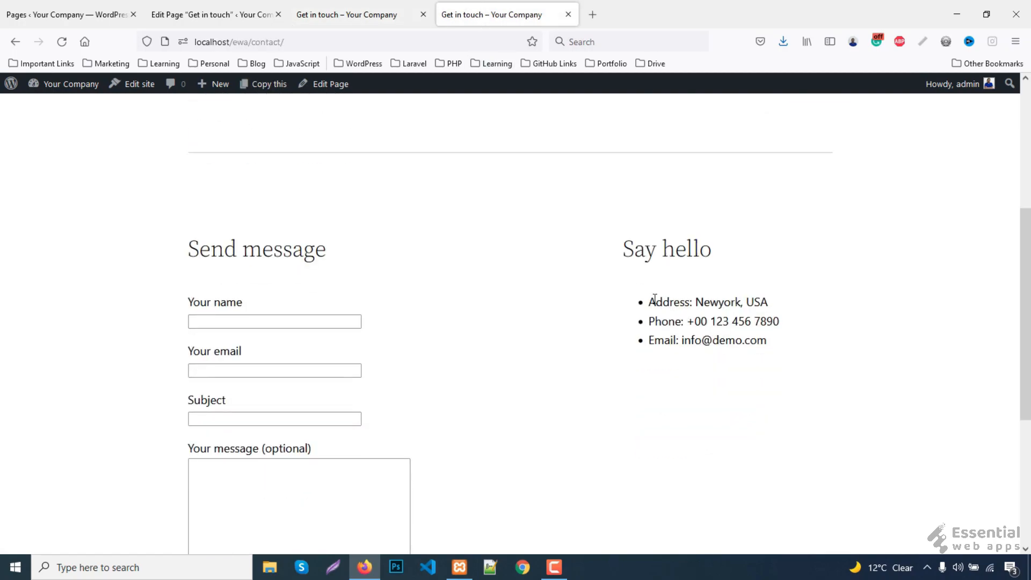
{"action": "left_click_drag", "start_coordinate": [677, 304], "coordinate": [783, 310]}
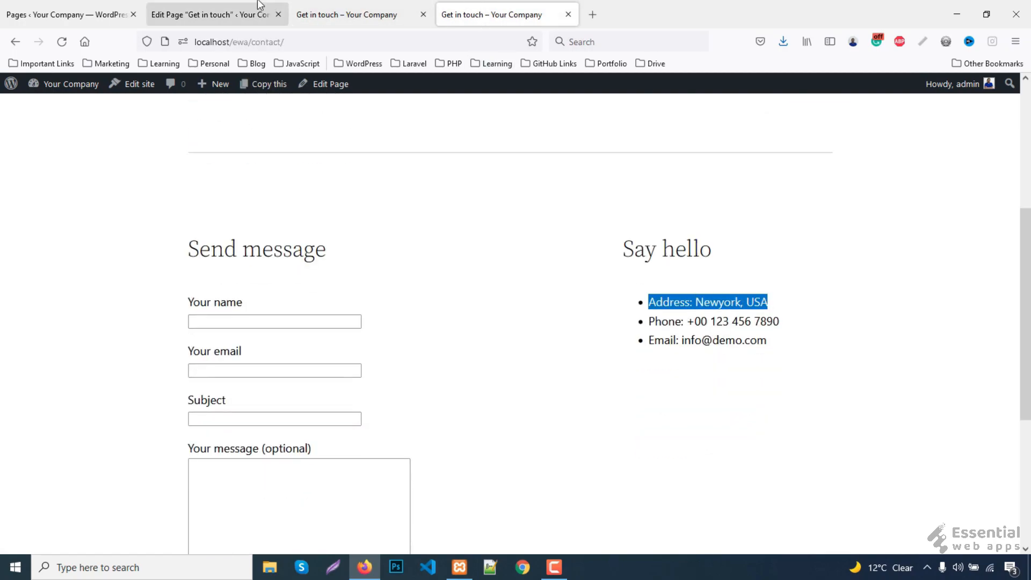
- Select the Say hello heading in the Get in touch editor and open its options menu
{"action": "left_click", "coordinate": [215, 14]}
{"action": "left_click", "coordinate": [603, 338]}
{"action": "left_click", "coordinate": [598, 304]}
{"action": "left_click", "coordinate": [333, 148]}
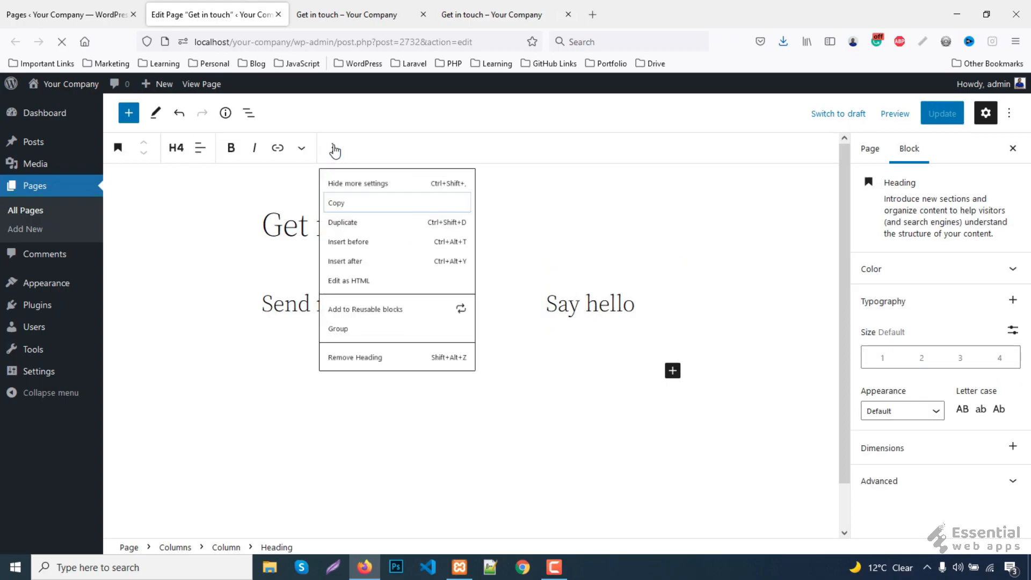
- Add a List block after Say hello with the address as its first item
{"action": "key", "text": "Return"}
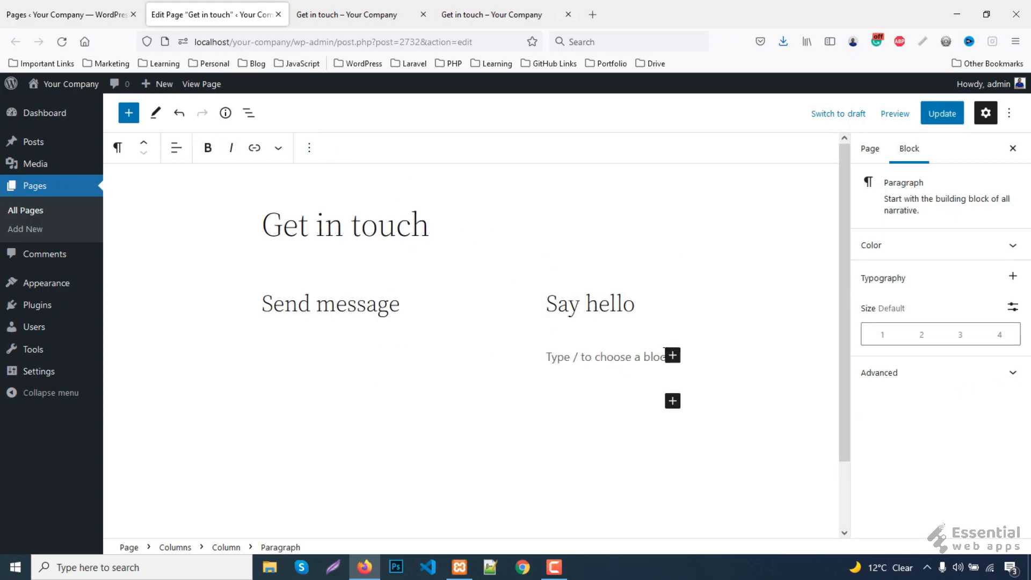
{"action": "left_click", "coordinate": [672, 355]}
{"action": "type", "text": "lis"}
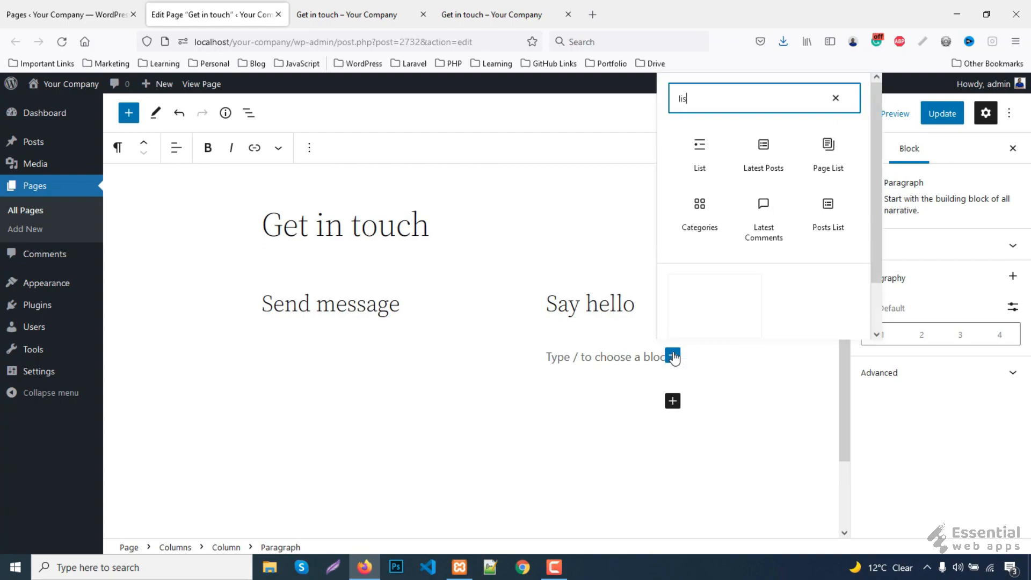
{"action": "type", "text": "t"}
{"action": "left_click", "coordinate": [698, 151]}
{"action": "scroll", "coordinate": [662, 253], "scroll_direction": "down", "scroll_amount": 2}
{"action": "key", "text": "ctrl+v"}
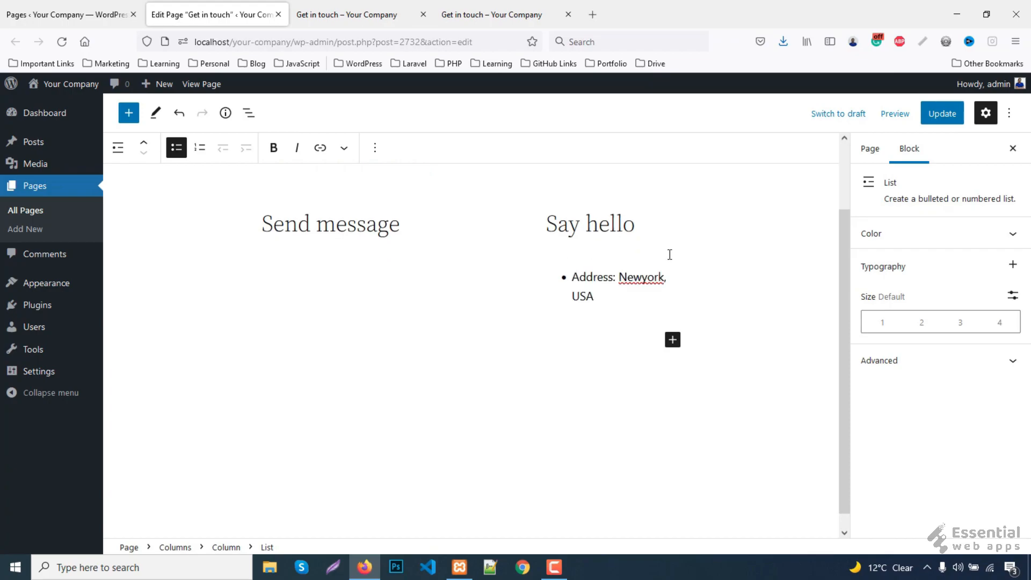
{"action": "key", "text": "Return"}
- Copy the phone line from the reference page into the second list item
{"action": "left_click", "coordinate": [492, 14]}
{"action": "left_click_drag", "start_coordinate": [650, 321], "coordinate": [802, 324]}
{"action": "key", "text": "ctrl+c"}
{"action": "left_click", "coordinate": [348, 13]}
{"action": "left_click", "coordinate": [228, 12]}
{"action": "key", "text": "ctrl+v"}
{"action": "key", "text": "Return"}
- Copy the email line from the reference page into the third list item
{"action": "left_click", "coordinate": [491, 14]}
{"action": "left_click_drag", "start_coordinate": [650, 339], "coordinate": [771, 344]}
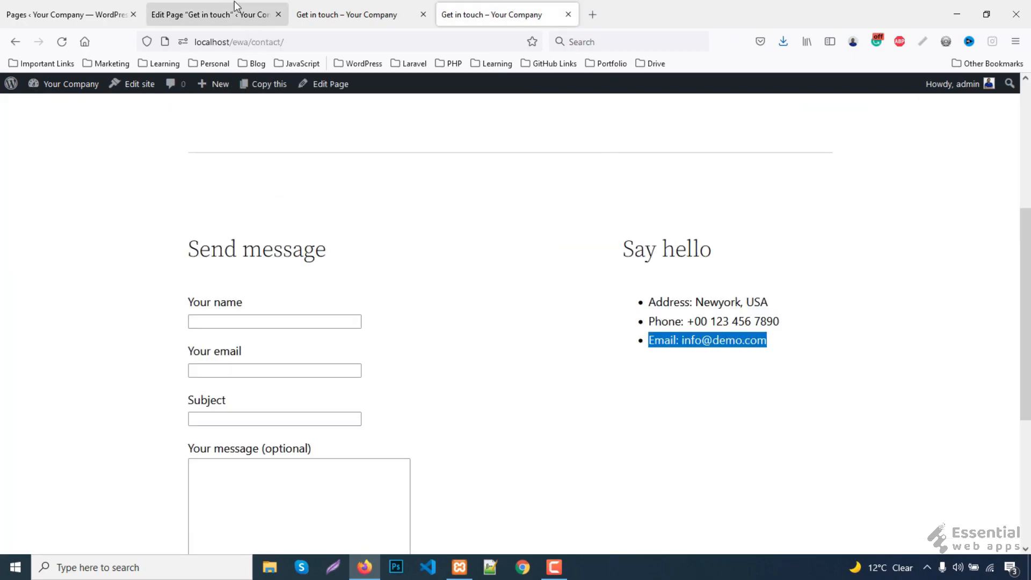
{"action": "key", "text": "ctrl+c"}
{"action": "left_click", "coordinate": [243, 16]}
{"action": "key", "text": "ctrl+v"}
- Update the page and compare the live contact list with the reference page
{"action": "left_click", "coordinate": [941, 113]}
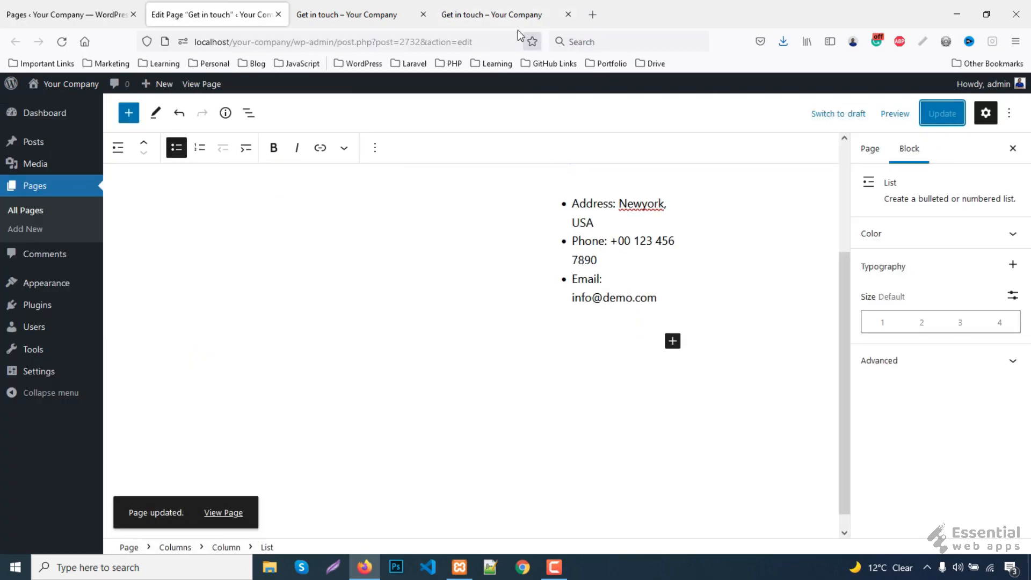
{"action": "left_click", "coordinate": [370, 13]}
{"action": "key", "text": "F5"}
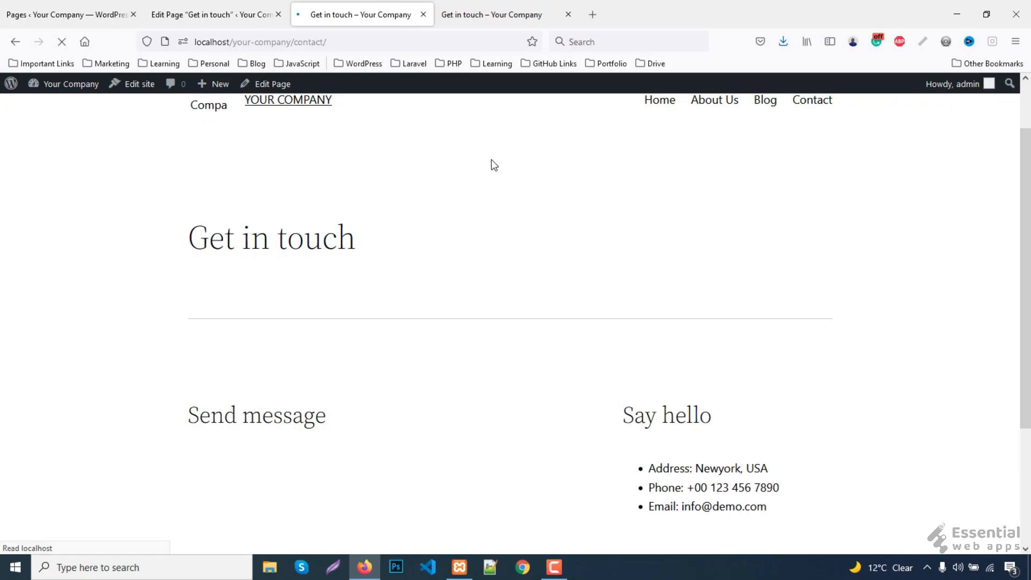
{"action": "scroll", "coordinate": [617, 295], "scroll_direction": "down", "scroll_amount": 2}
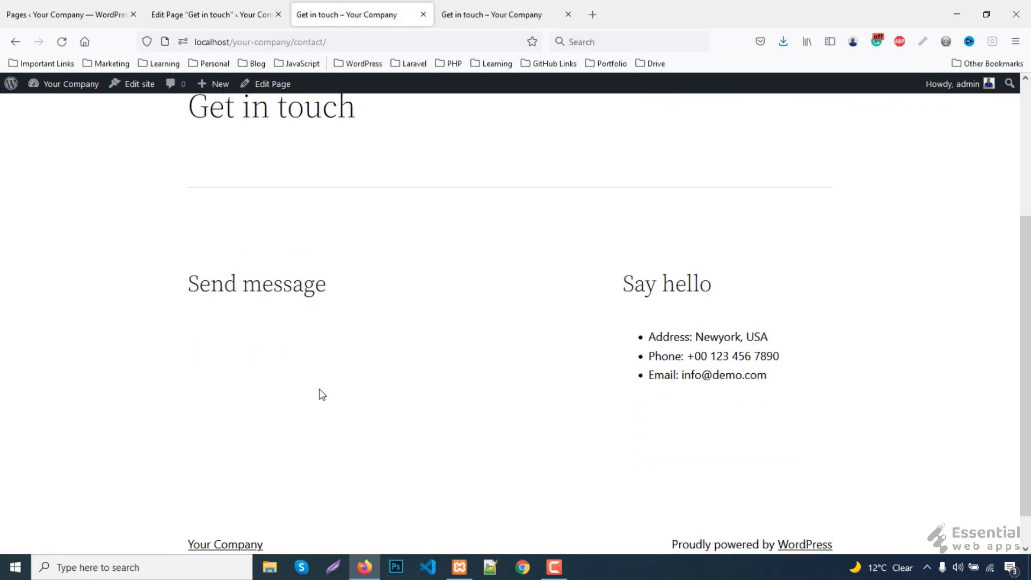
{"action": "left_click", "coordinate": [489, 14]}
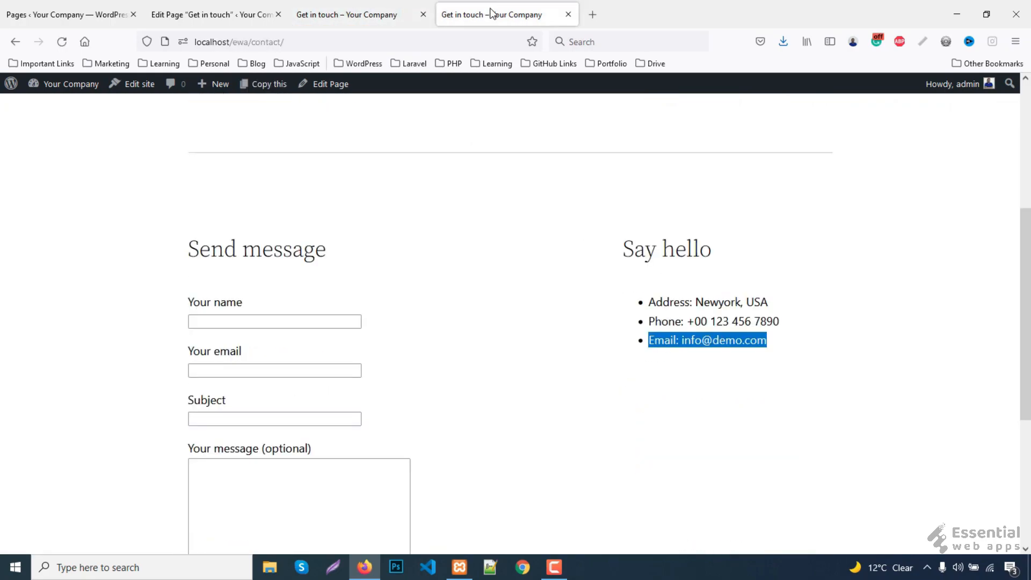
{"action": "scroll", "coordinate": [335, 345], "scroll_direction": "down", "scroll_amount": 3}
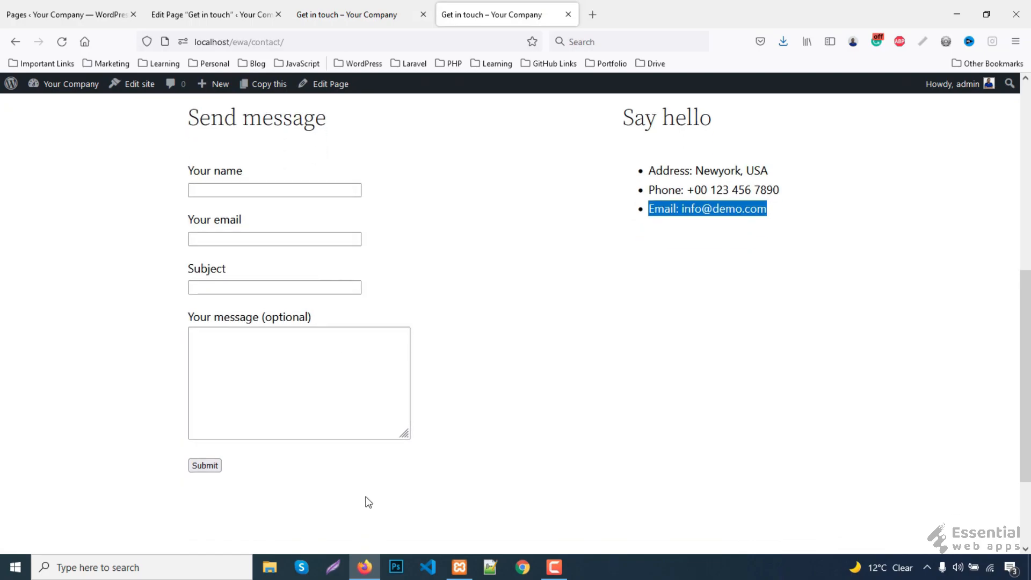
{"action": "left_click", "coordinate": [11, 15]}
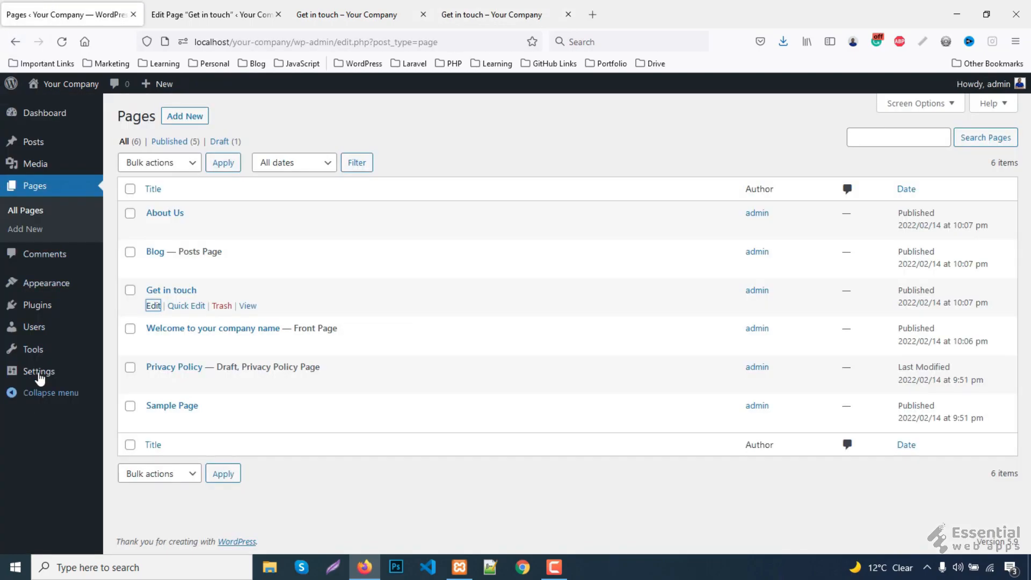
- Search for 'contact form 7' under Plugins > Add New and install it
{"action": "mouse_move", "coordinate": [53, 303]}
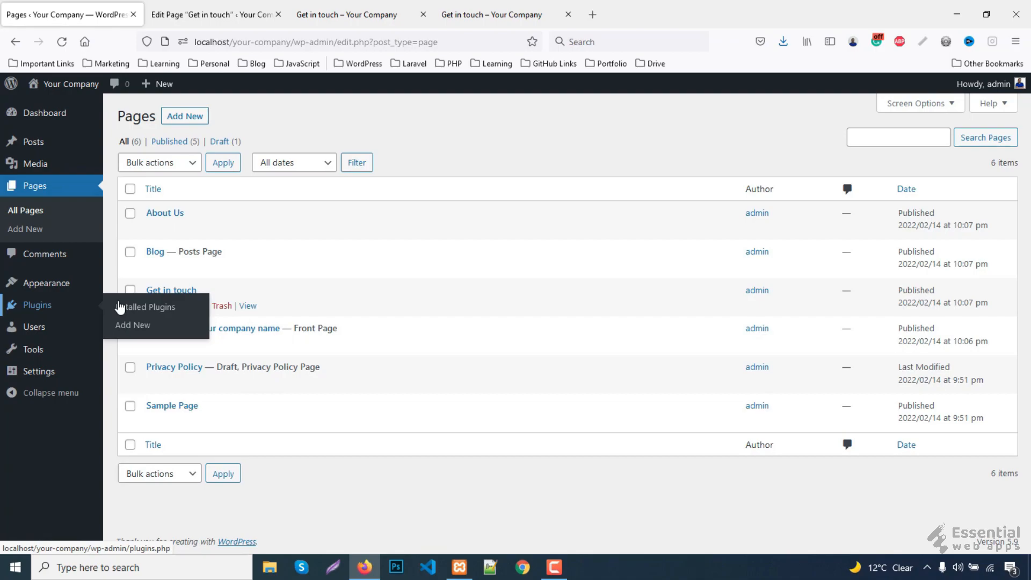
{"action": "left_click", "coordinate": [142, 328]}
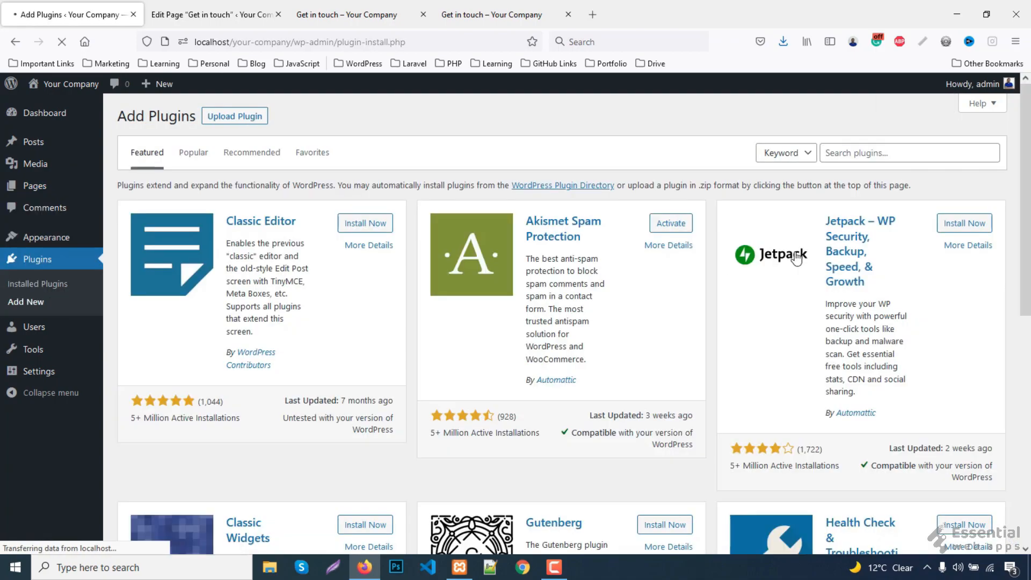
{"action": "left_click", "coordinate": [849, 156]}
{"action": "type", "text": "conta"}
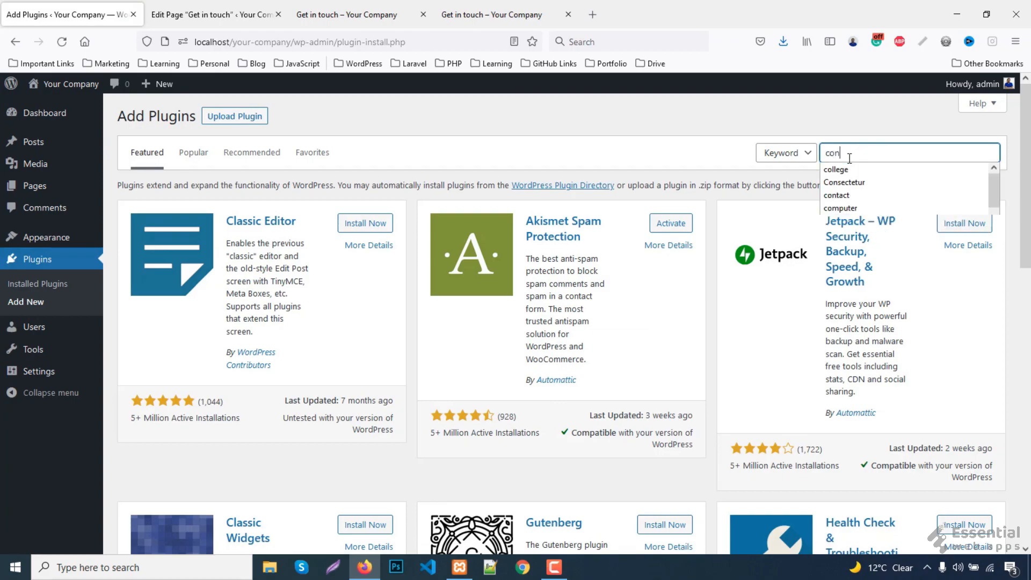
{"action": "type", "text": "ct form 7"}
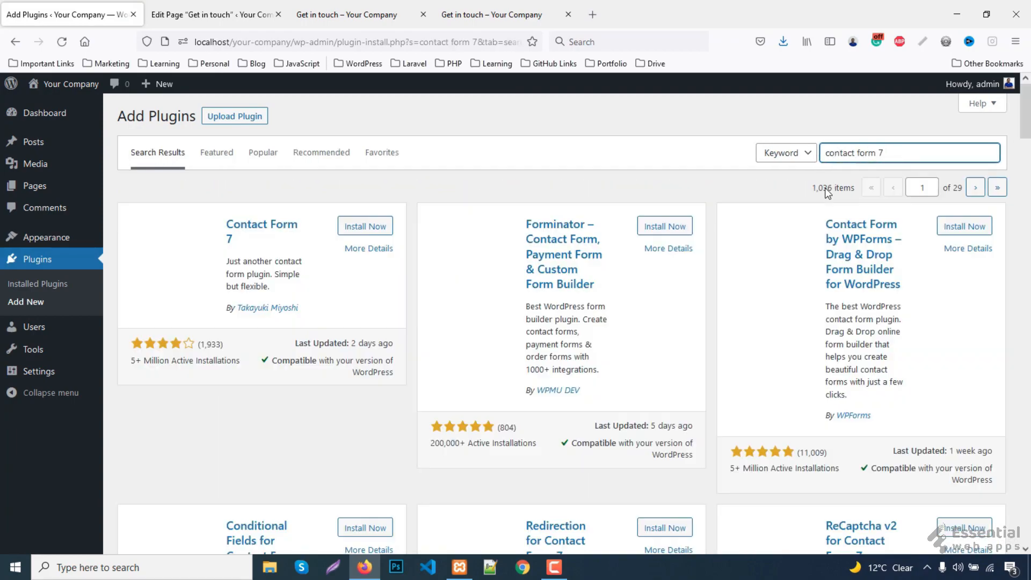
{"action": "left_click", "coordinate": [366, 227]}
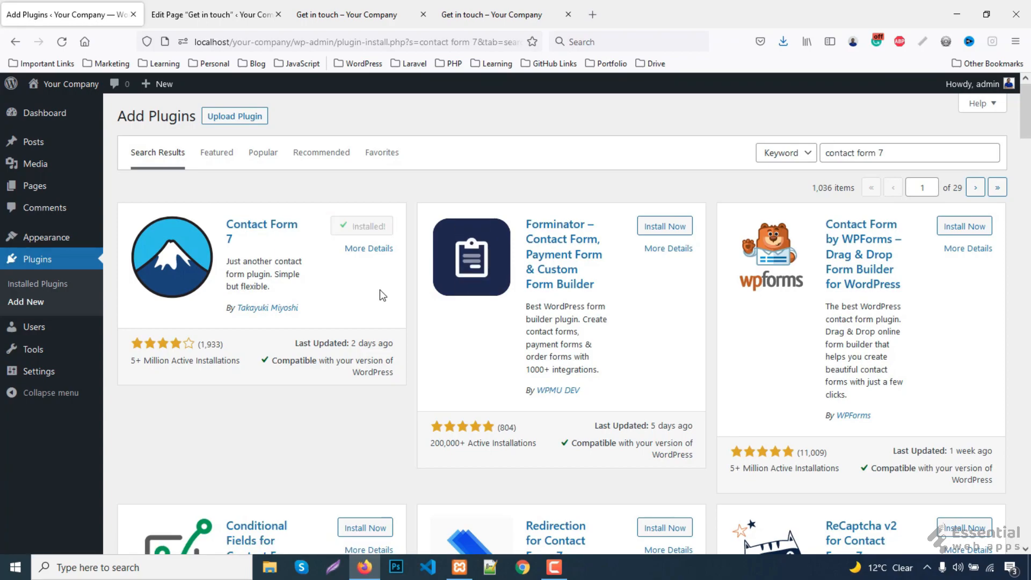
- Activate Contact Form 7 and go back to the Get in touch editor
{"action": "left_click", "coordinate": [367, 228]}
{"action": "mouse_move", "coordinate": [39, 231]}
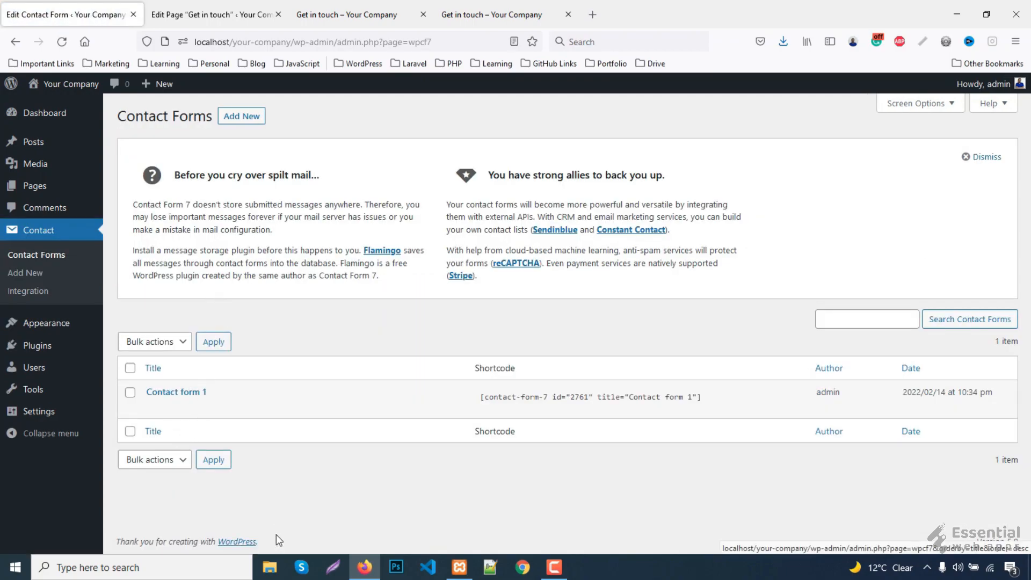
{"action": "left_click", "coordinate": [217, 14]}
{"action": "scroll", "coordinate": [345, 319], "scroll_direction": "up", "scroll_amount": 3}
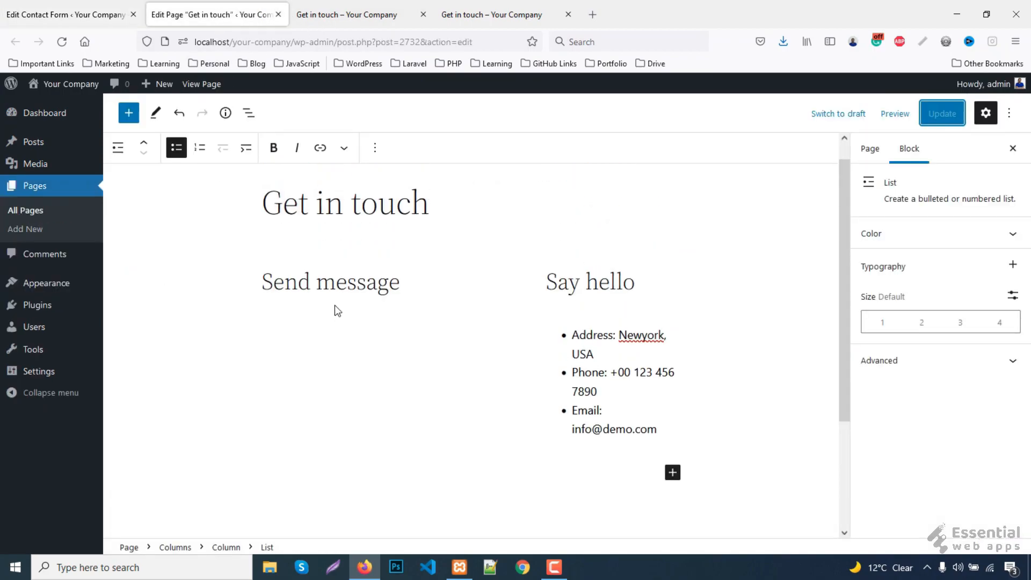
- Insert an empty block after the Send message heading and save the page
{"action": "left_click", "coordinate": [336, 281]}
{"action": "left_click", "coordinate": [333, 155]}
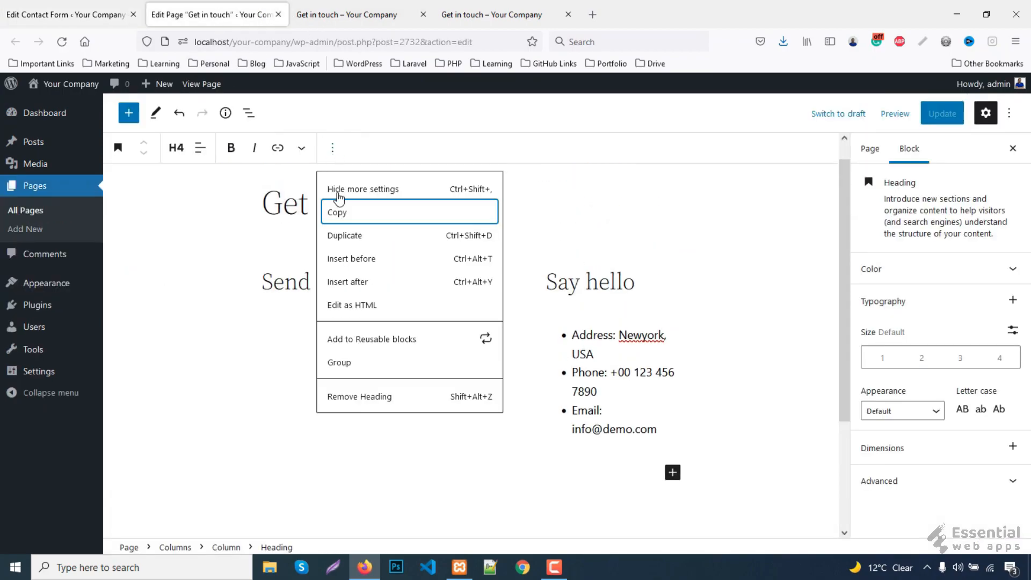
{"action": "left_click", "coordinate": [351, 281]}
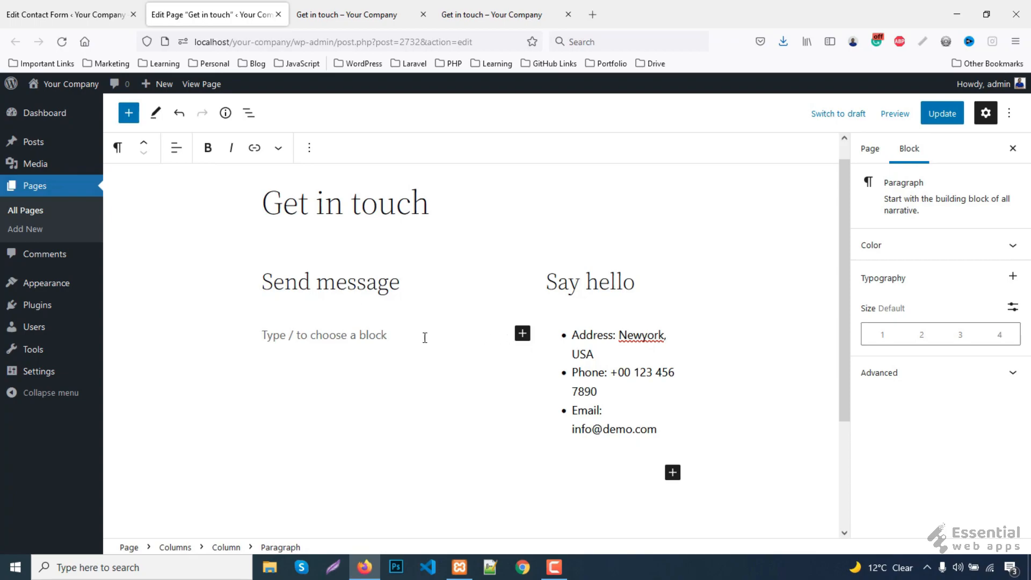
{"action": "left_click", "coordinate": [524, 333]}
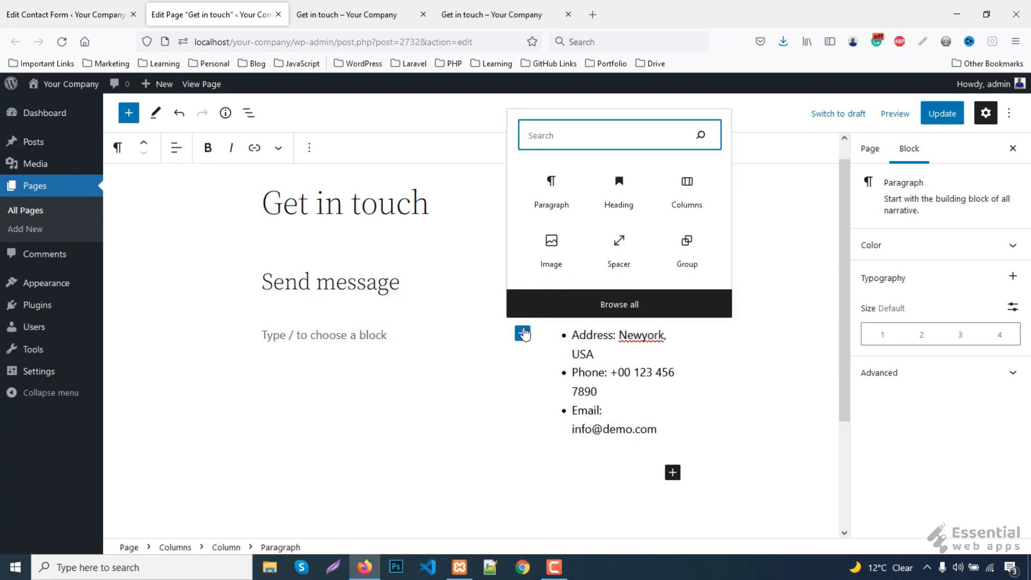
{"action": "left_click", "coordinate": [523, 333]}
{"action": "left_click", "coordinate": [941, 113]}
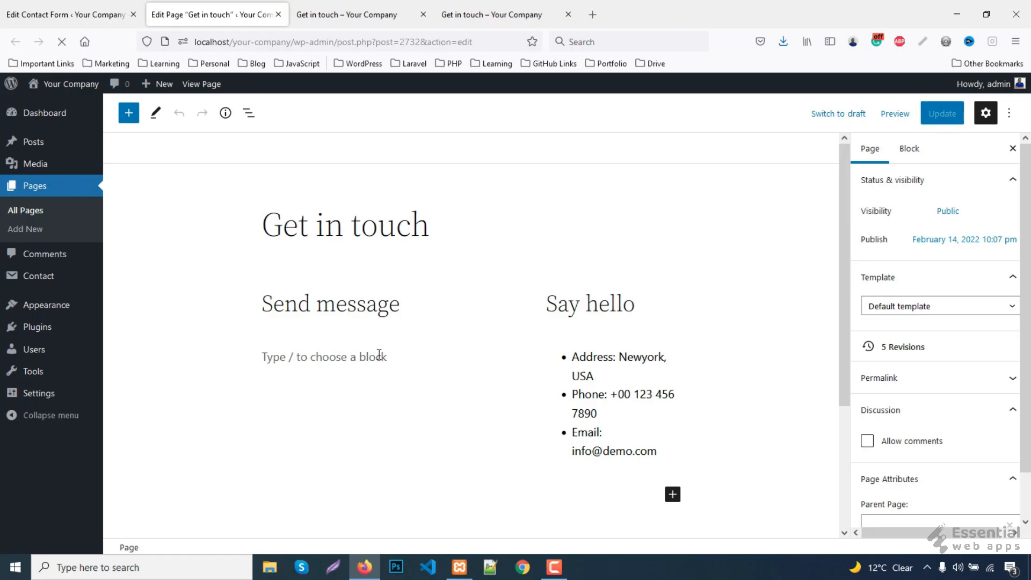
- Add a Contact Form 7 block using Contact form 1, update, and reload the live page
{"action": "left_click", "coordinate": [398, 356]}
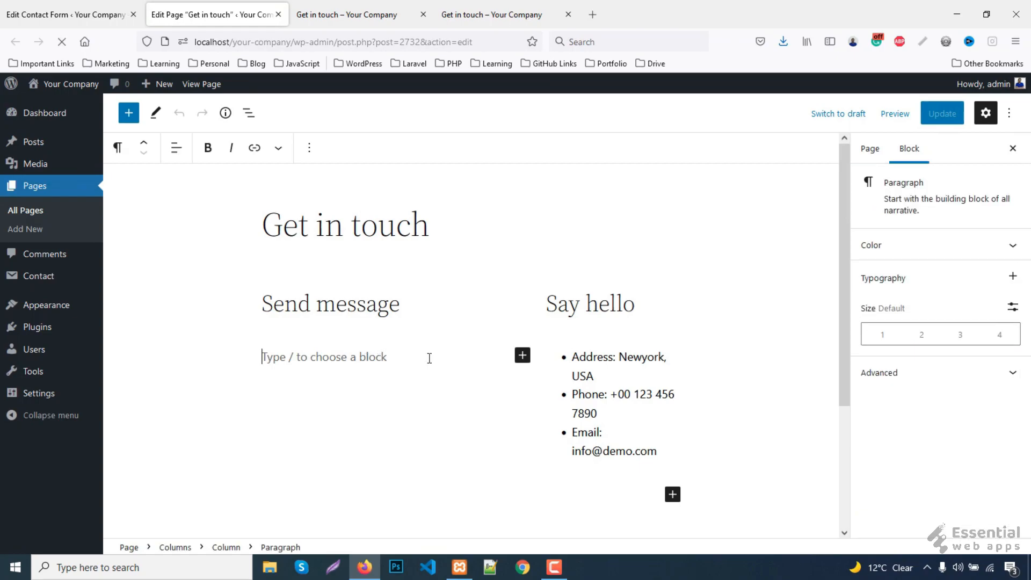
{"action": "left_click", "coordinate": [522, 356]}
{"action": "type", "text": "contact"}
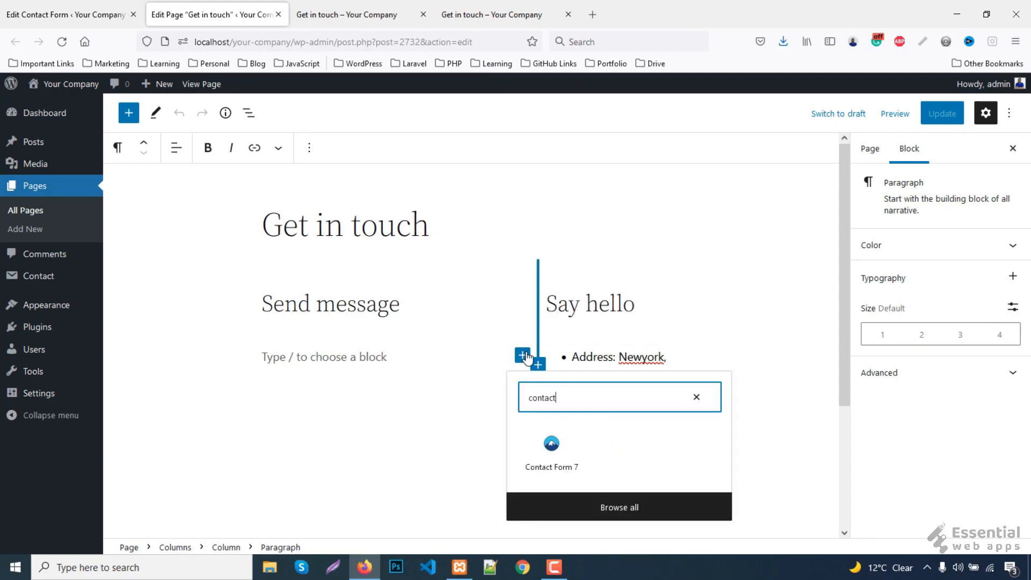
{"action": "left_click", "coordinate": [551, 446]}
{"action": "scroll", "coordinate": [295, 386], "scroll_direction": "down", "scroll_amount": 2}
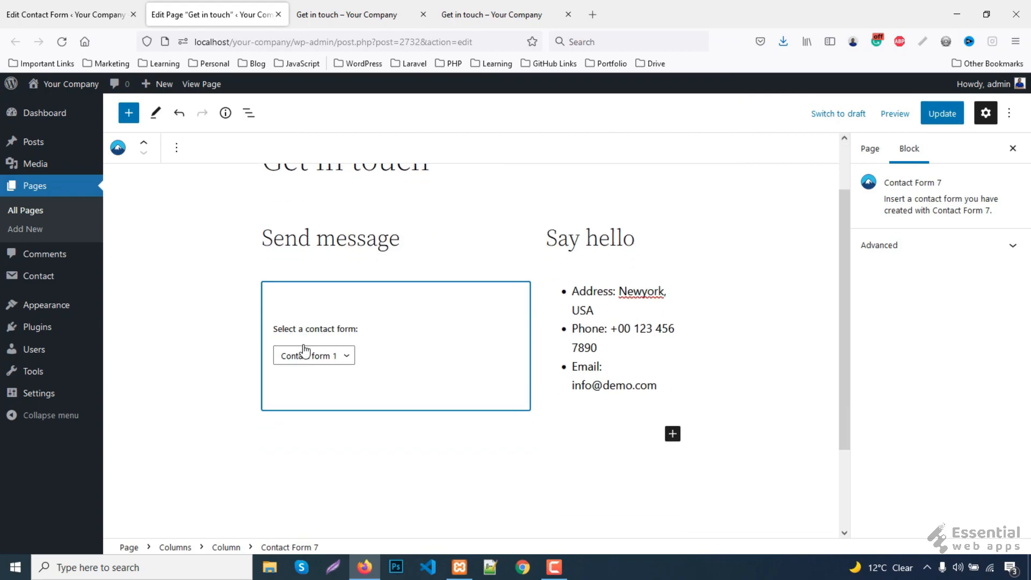
{"action": "left_click", "coordinate": [346, 356]}
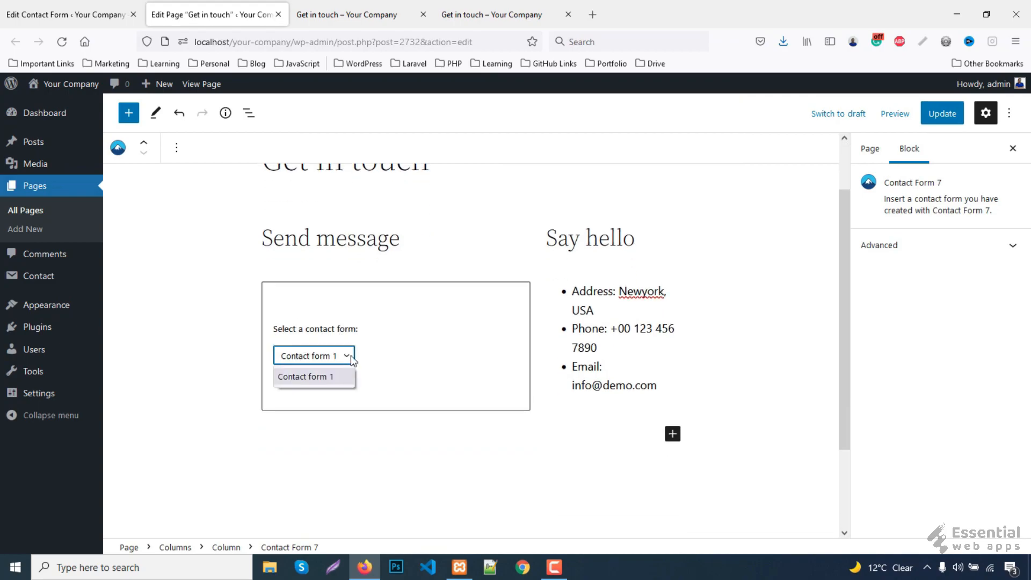
{"action": "left_click", "coordinate": [308, 377]}
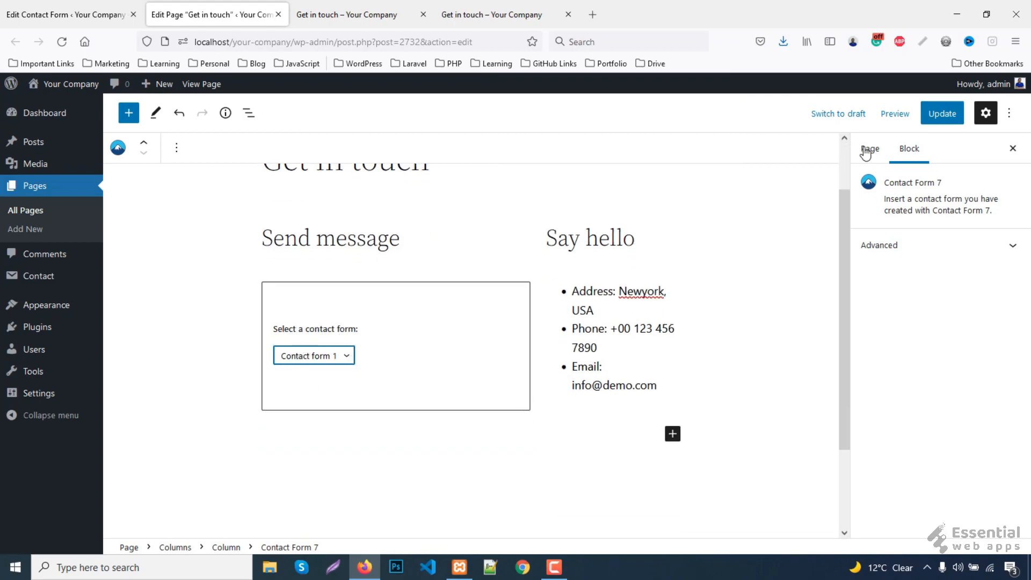
{"action": "left_click", "coordinate": [950, 115]}
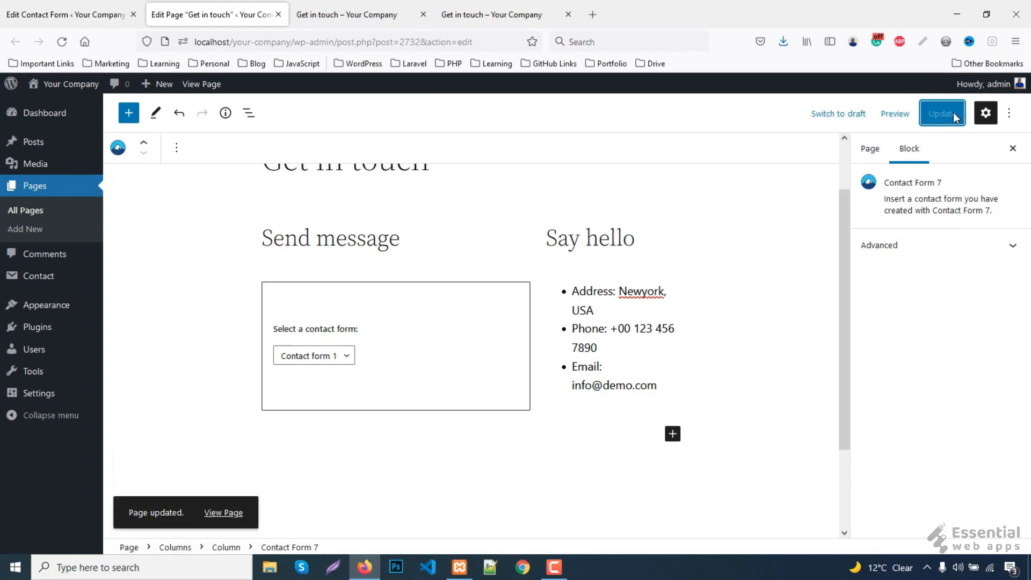
{"action": "left_click", "coordinate": [336, 8]}
{"action": "key", "text": "F5"}
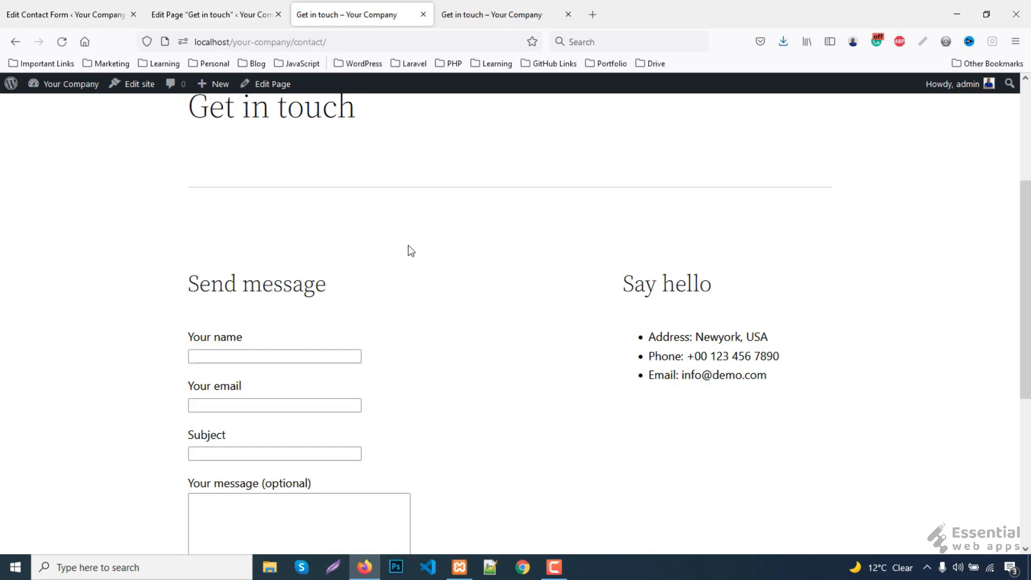
- Scroll through the finished live Get in touch page
{"action": "scroll", "coordinate": [410, 248], "scroll_direction": "down", "scroll_amount": 2}
{"action": "scroll", "coordinate": [412, 251], "scroll_direction": "down", "scroll_amount": 3}
{"action": "scroll", "coordinate": [411, 246], "scroll_direction": "up", "scroll_amount": 2}
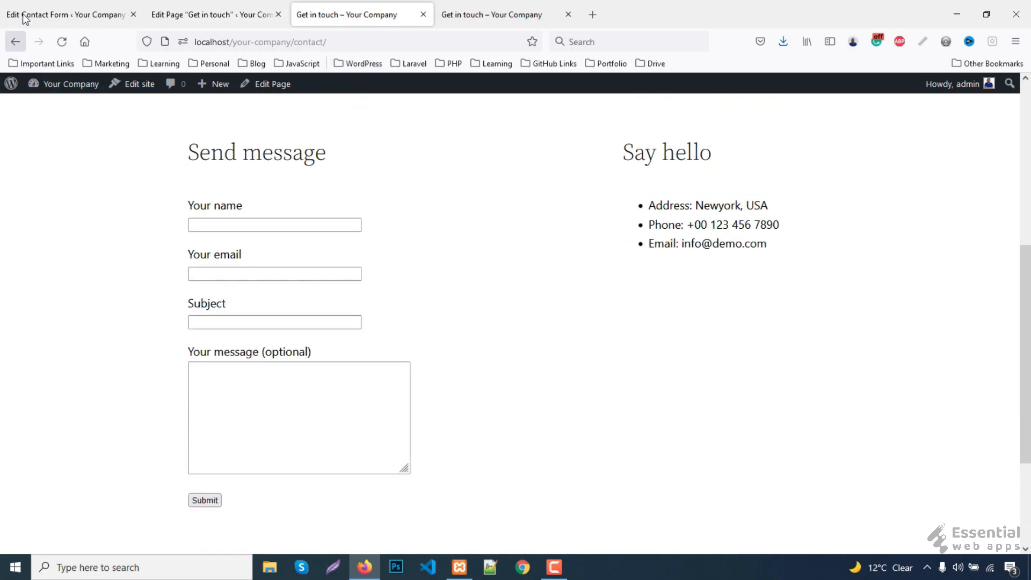
{"action": "scroll", "coordinate": [620, 353], "scroll_direction": "down", "scroll_amount": 3}
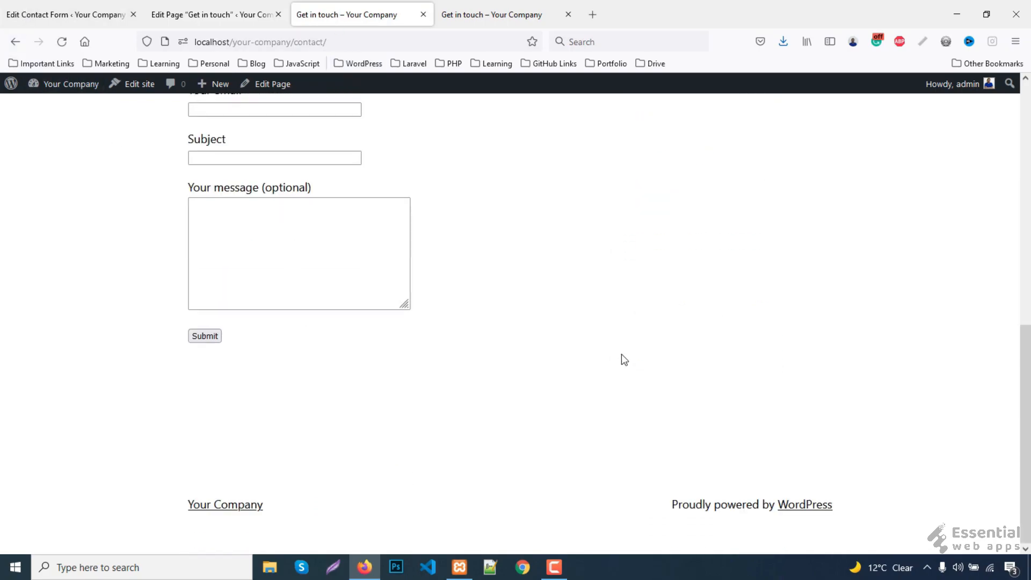
{"action": "scroll", "coordinate": [620, 350], "scroll_direction": "up", "scroll_amount": 10}
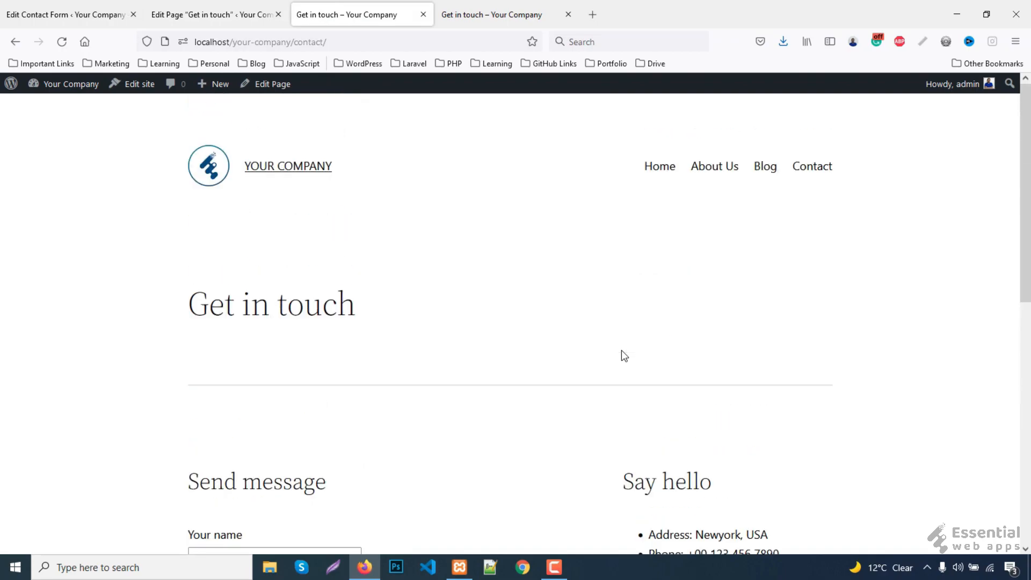
- Go to the Home page from the site menu and scroll through it
{"action": "left_click", "coordinate": [656, 168]}
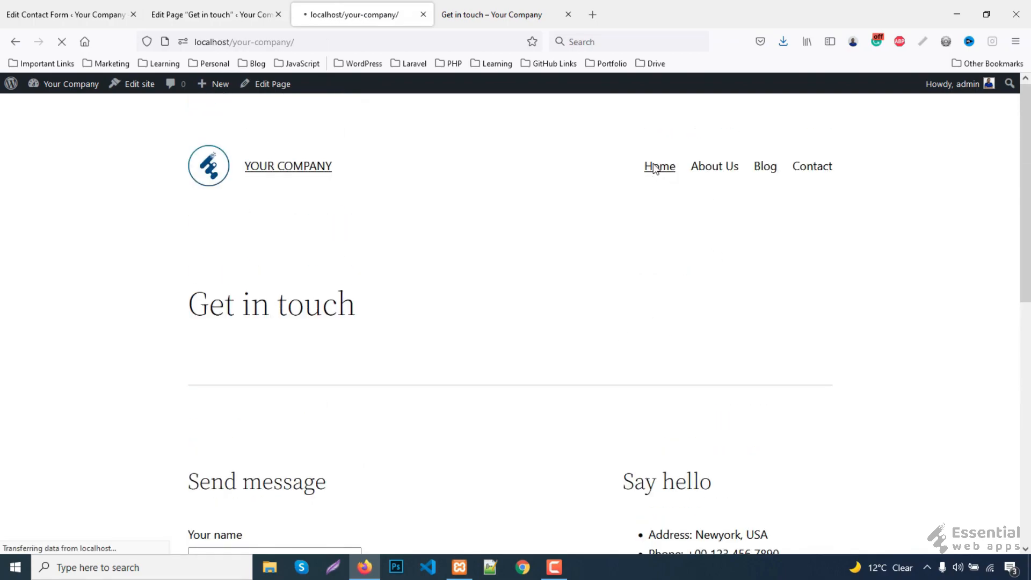
{"action": "scroll", "coordinate": [855, 287], "scroll_direction": "down", "scroll_amount": 15}
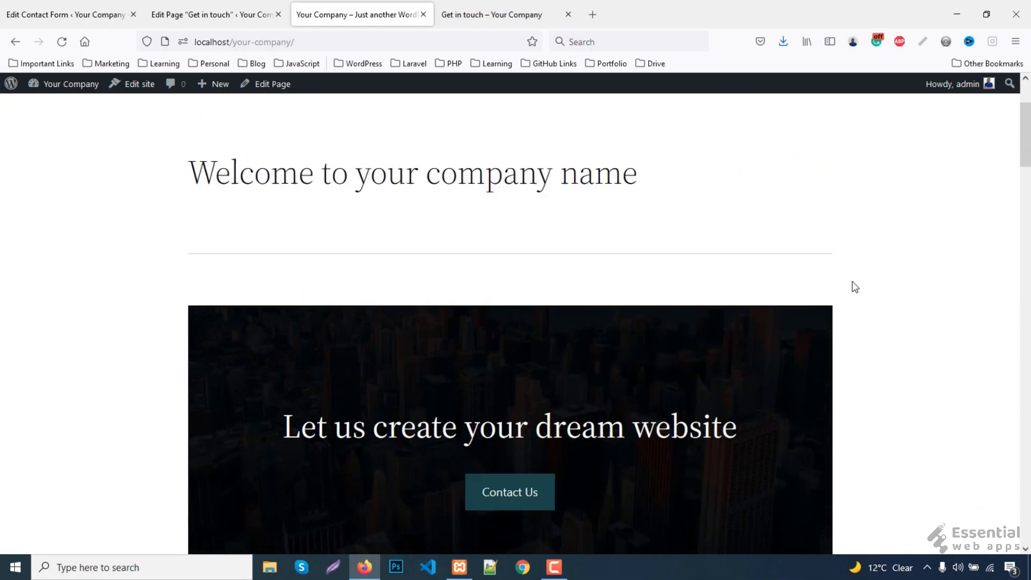
{"action": "scroll", "coordinate": [855, 287], "scroll_direction": "down", "scroll_amount": 15}
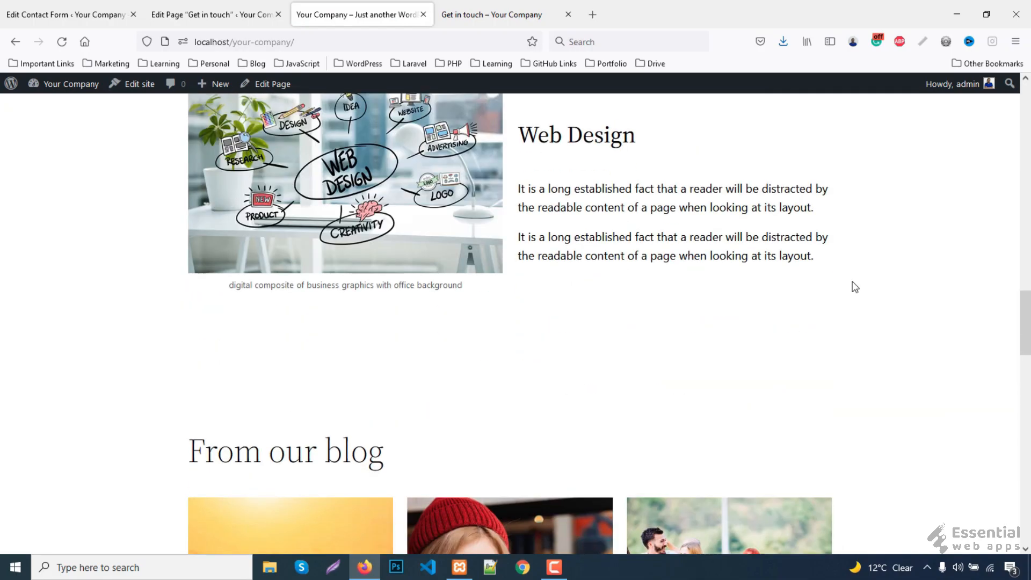
{"action": "scroll", "coordinate": [855, 292], "scroll_direction": "down", "scroll_amount": 5}
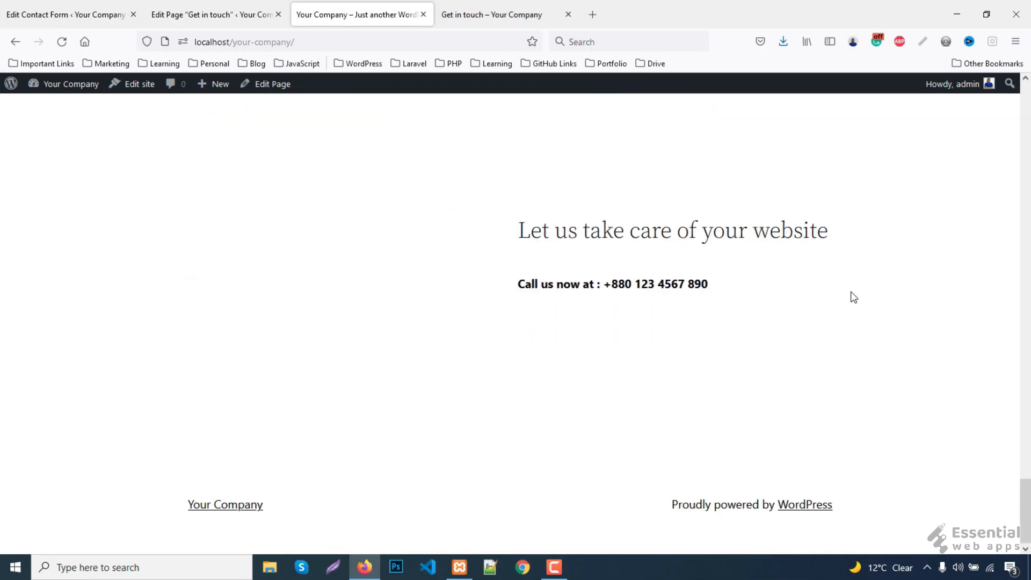
{"action": "left_click_drag", "start_coordinate": [1024, 494], "coordinate": [1023, 94]}
- Open About Us from the site menu and scroll through its sections
{"action": "left_click", "coordinate": [712, 169]}
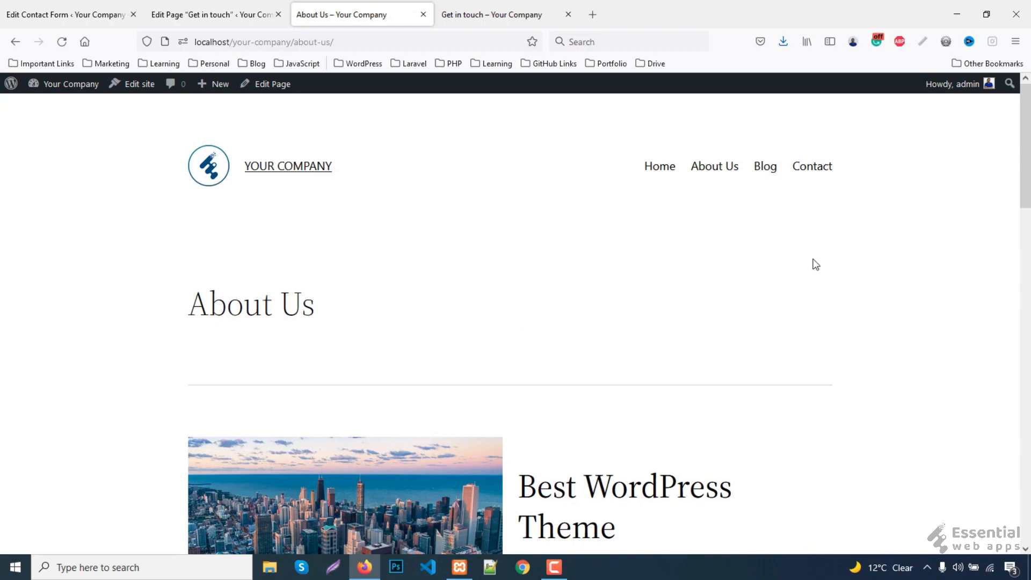
{"action": "scroll", "coordinate": [813, 266], "scroll_direction": "down", "scroll_amount": 10}
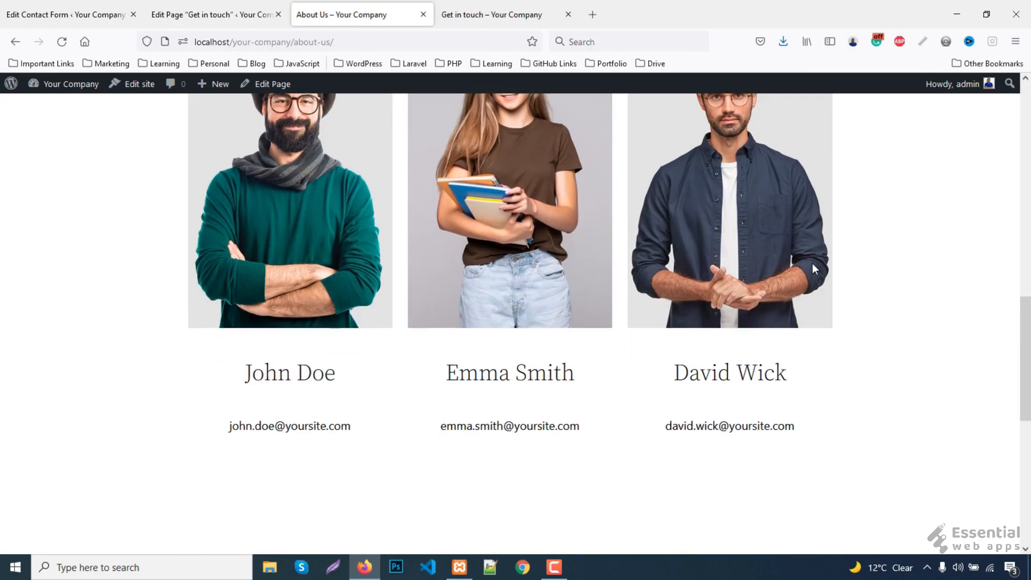
{"action": "scroll", "coordinate": [811, 265], "scroll_direction": "down", "scroll_amount": 5}
{"action": "scroll", "coordinate": [810, 267], "scroll_direction": "up", "scroll_amount": 15}
{"action": "scroll", "coordinate": [811, 267], "scroll_direction": "up", "scroll_amount": 1}
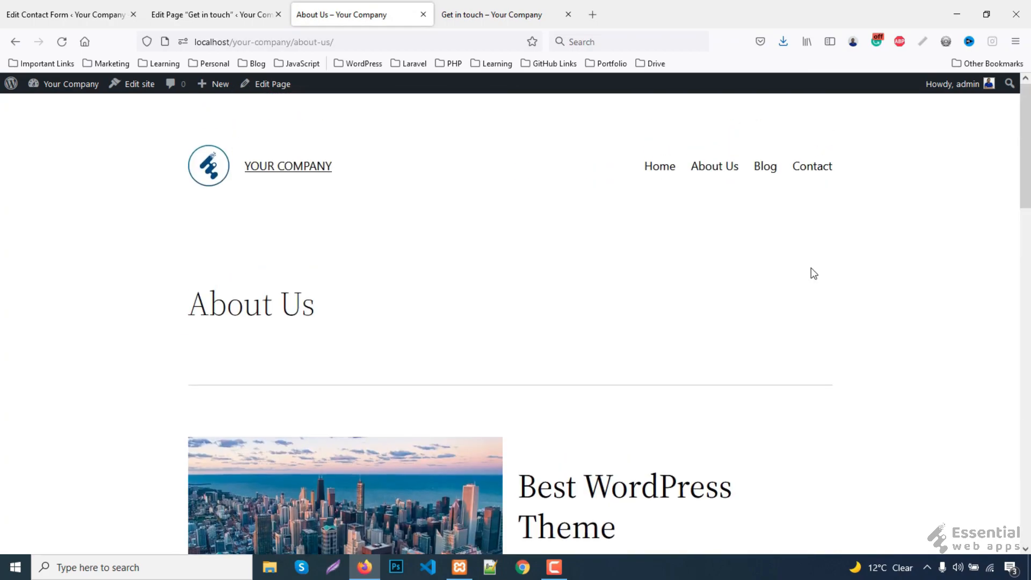
- Open the Blog listing and scroll through the first page of posts
{"action": "left_click", "coordinate": [764, 175]}
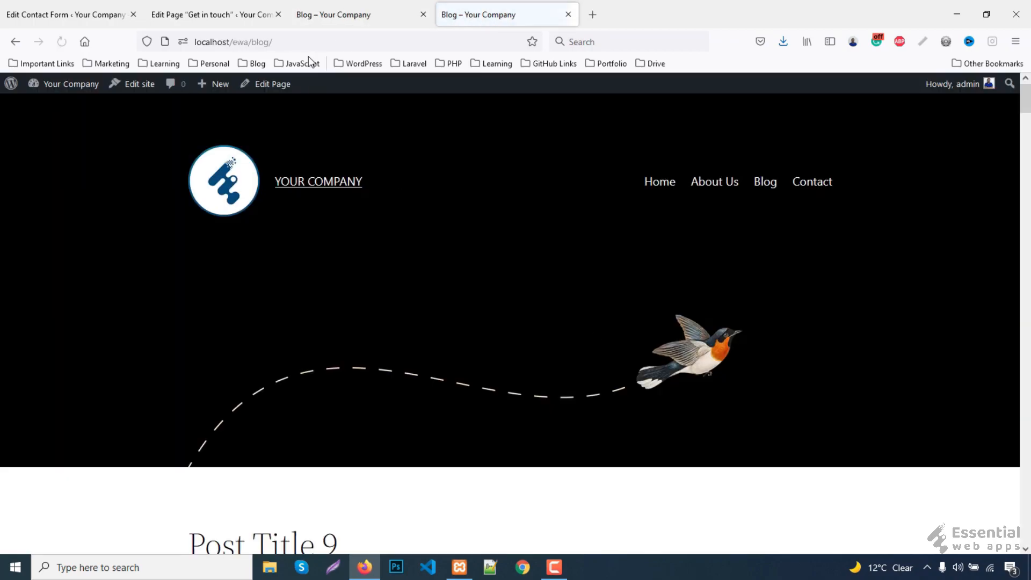
{"action": "scroll", "coordinate": [762, 330], "scroll_direction": "down", "scroll_amount": 15}
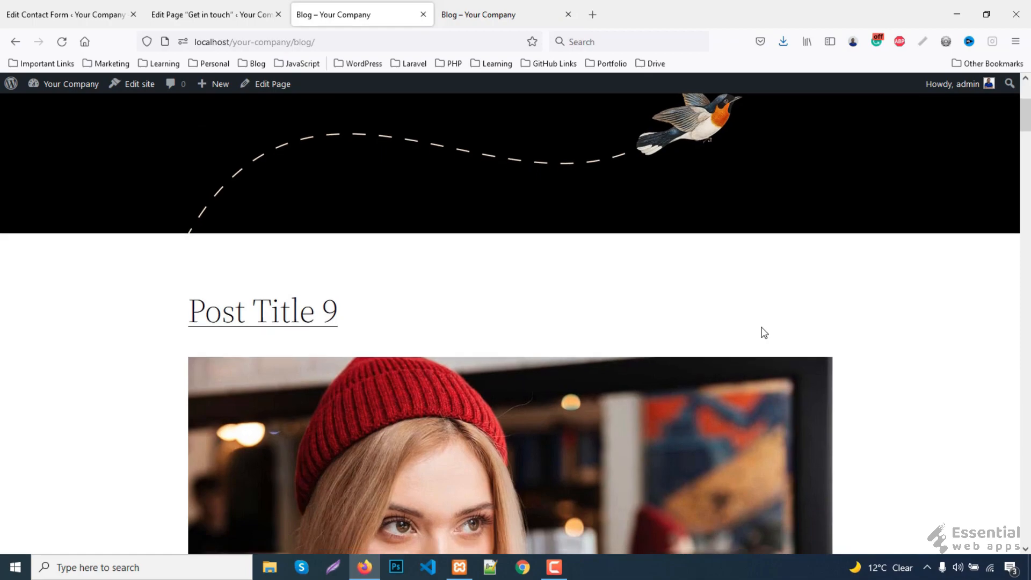
{"action": "scroll", "coordinate": [763, 333], "scroll_direction": "down", "scroll_amount": 20}
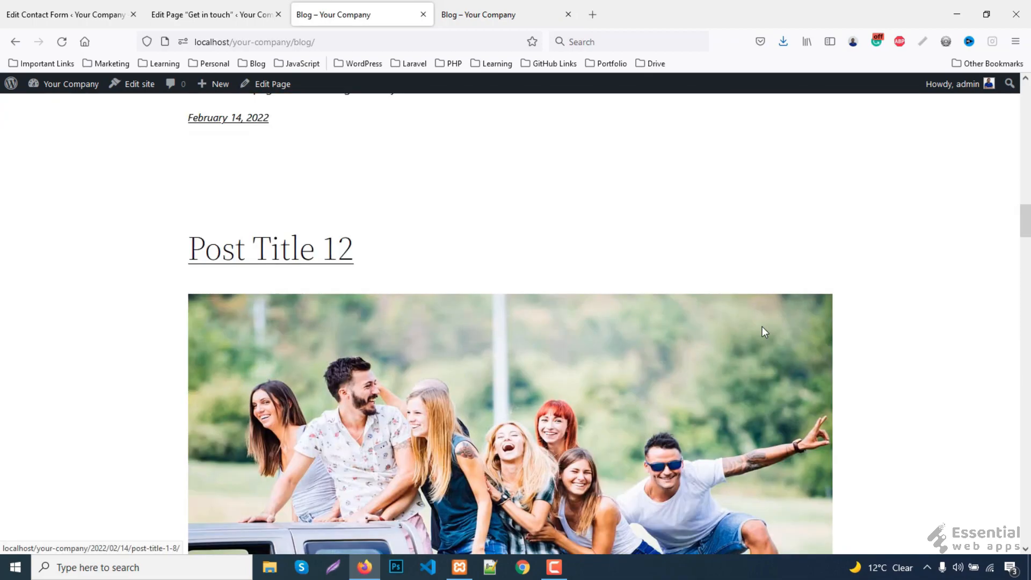
{"action": "scroll", "coordinate": [764, 332], "scroll_direction": "down", "scroll_amount": 20}
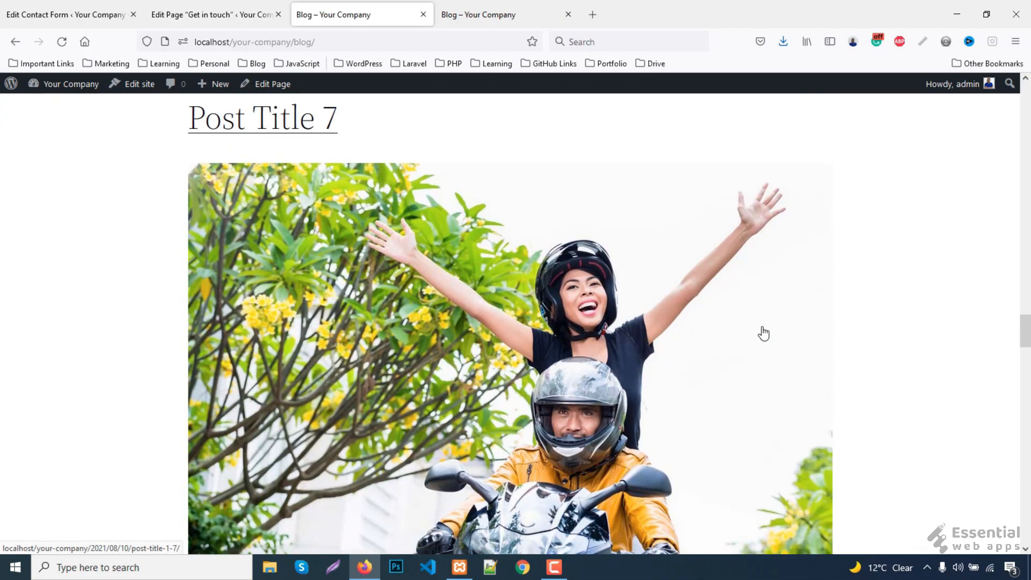
{"action": "scroll", "coordinate": [763, 334], "scroll_direction": "down", "scroll_amount": 20}
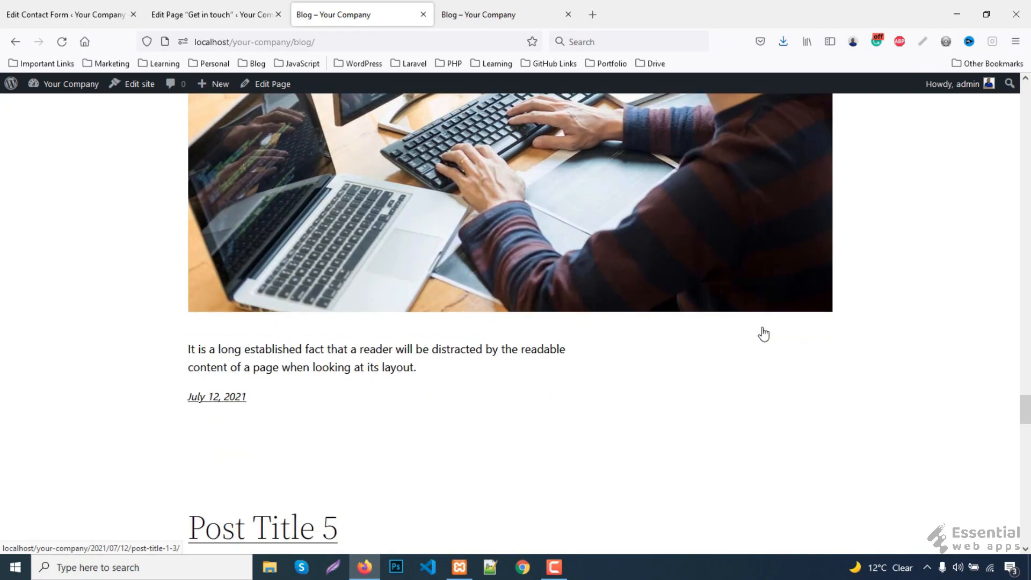
{"action": "scroll", "coordinate": [763, 333], "scroll_direction": "down", "scroll_amount": 10}
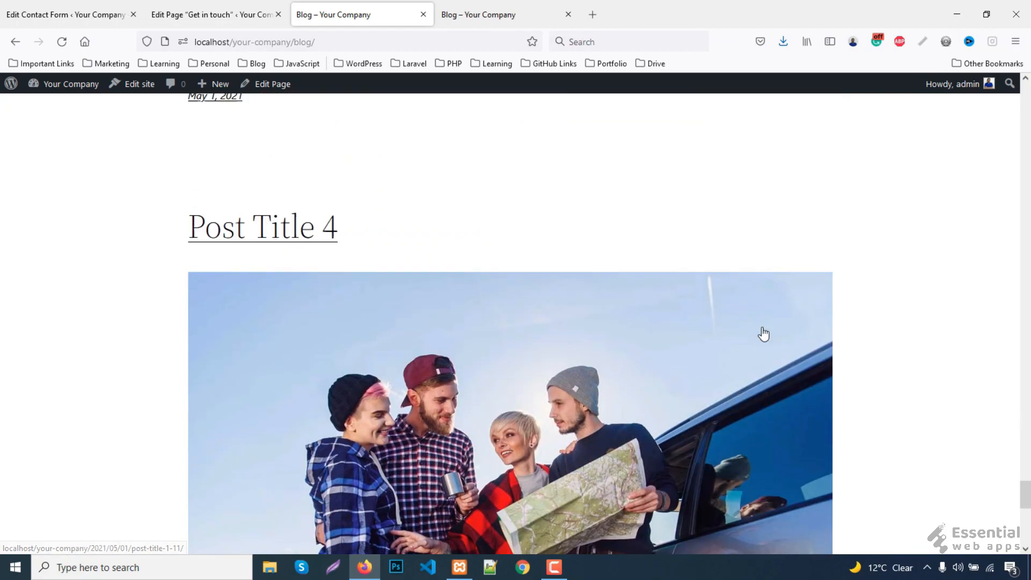
- Browse the second page of blog posts and read the Post Title 6 article
{"action": "left_click", "coordinate": [789, 344]}
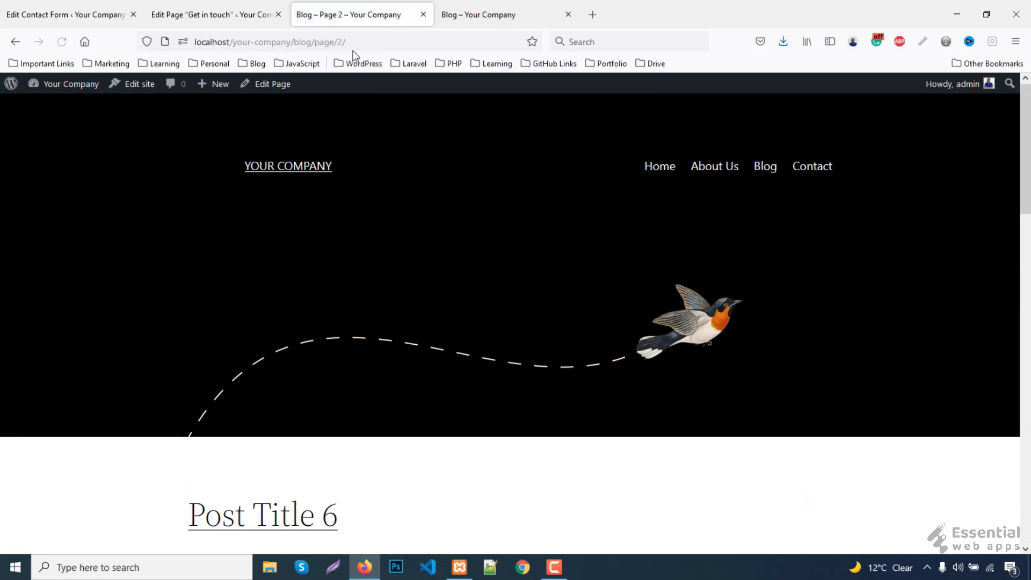
{"action": "scroll", "coordinate": [452, 333], "scroll_direction": "down", "scroll_amount": 6}
{"action": "scroll", "coordinate": [452, 333], "scroll_direction": "down", "scroll_amount": 15}
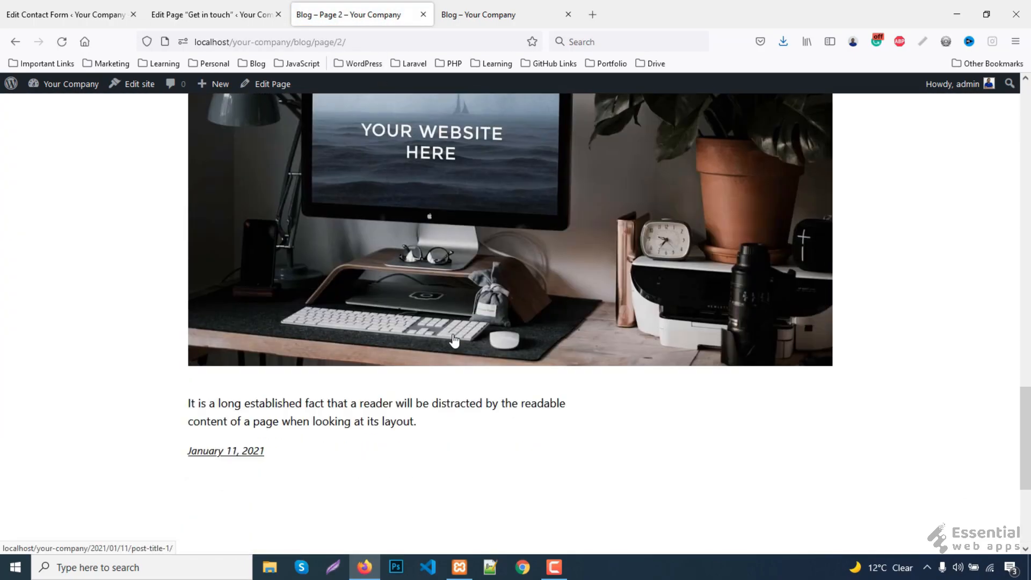
{"action": "scroll", "coordinate": [370, 400], "scroll_direction": "up", "scroll_amount": 15}
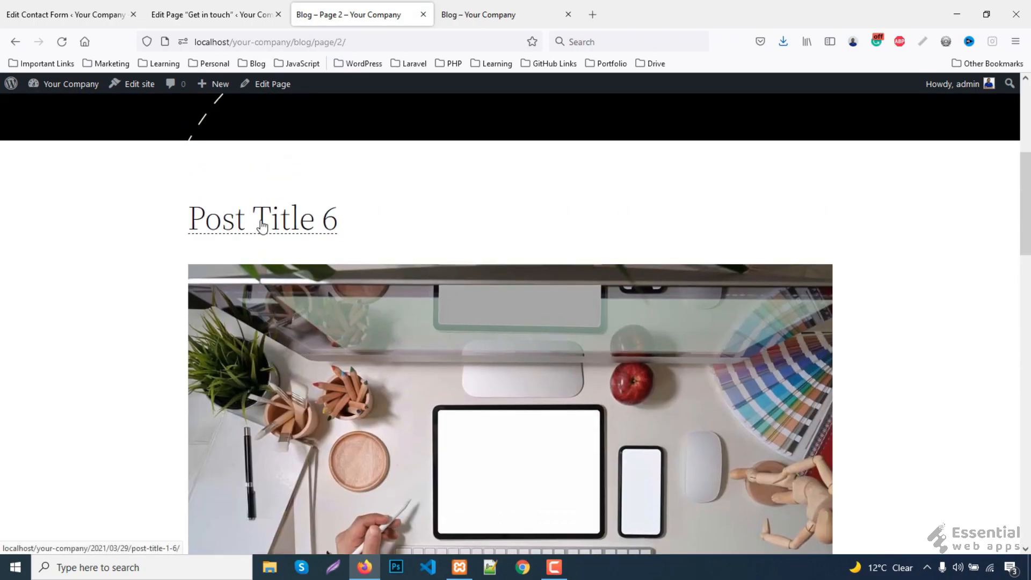
{"action": "left_click", "coordinate": [262, 226]}
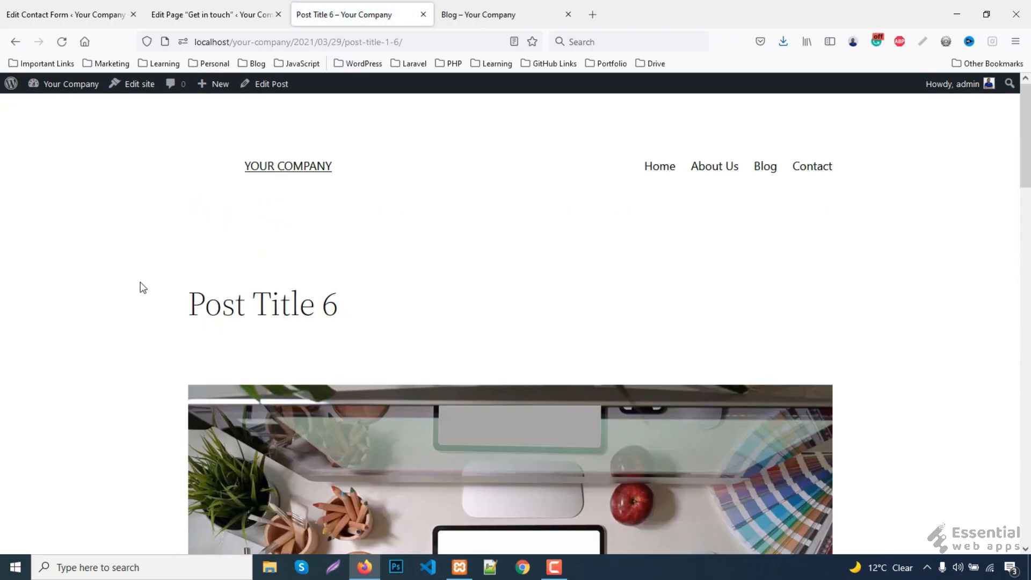
{"action": "scroll", "coordinate": [97, 342], "scroll_direction": "down", "scroll_amount": 10}
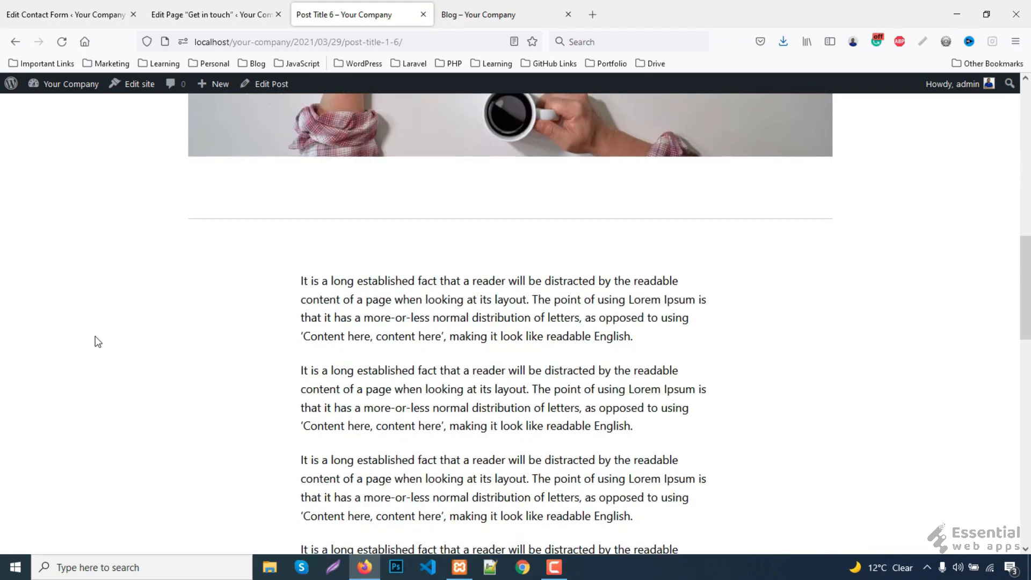
{"action": "scroll", "coordinate": [97, 341], "scroll_direction": "down", "scroll_amount": 15}
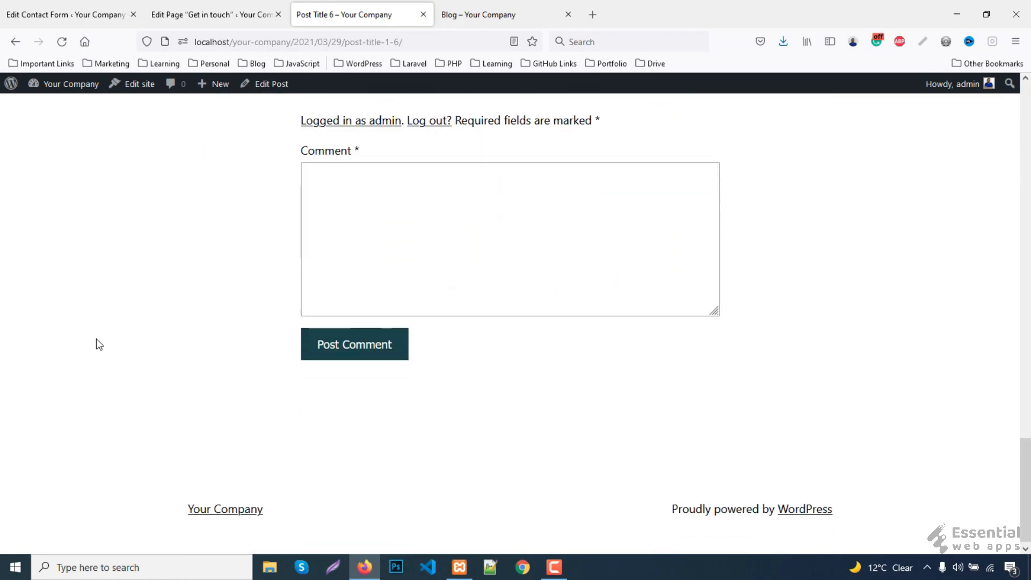
{"action": "scroll", "coordinate": [96, 339], "scroll_direction": "up", "scroll_amount": 20}
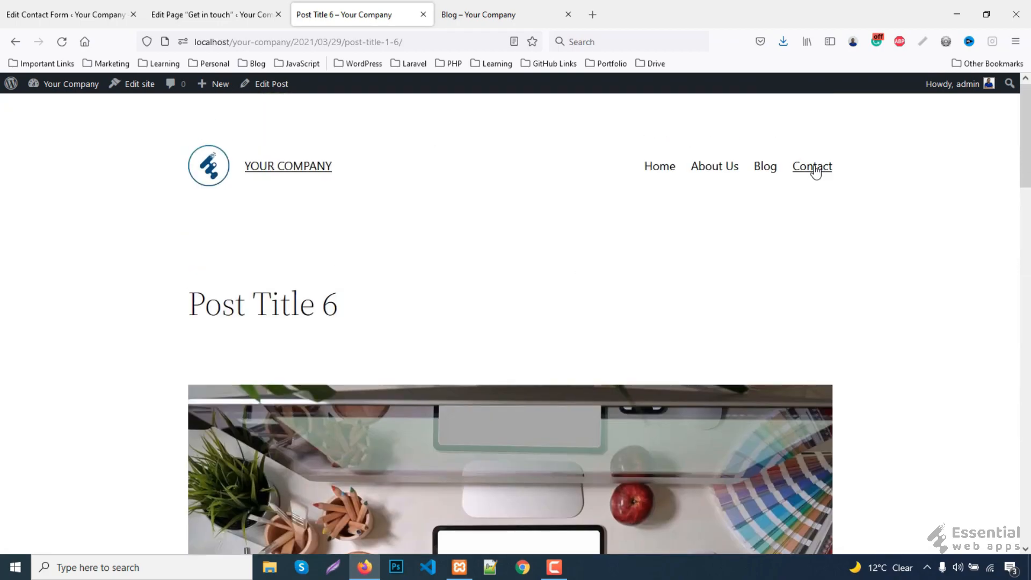
- Return to the Get in touch contact page, look it over, then go Home
{"action": "left_click", "coordinate": [812, 167]}
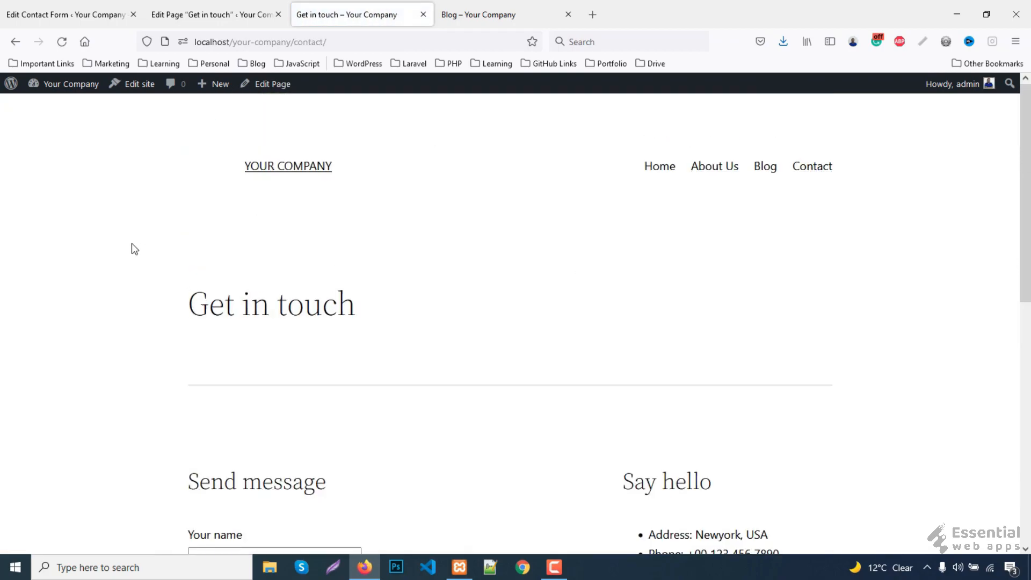
{"action": "scroll", "coordinate": [87, 274], "scroll_direction": "down", "scroll_amount": 10}
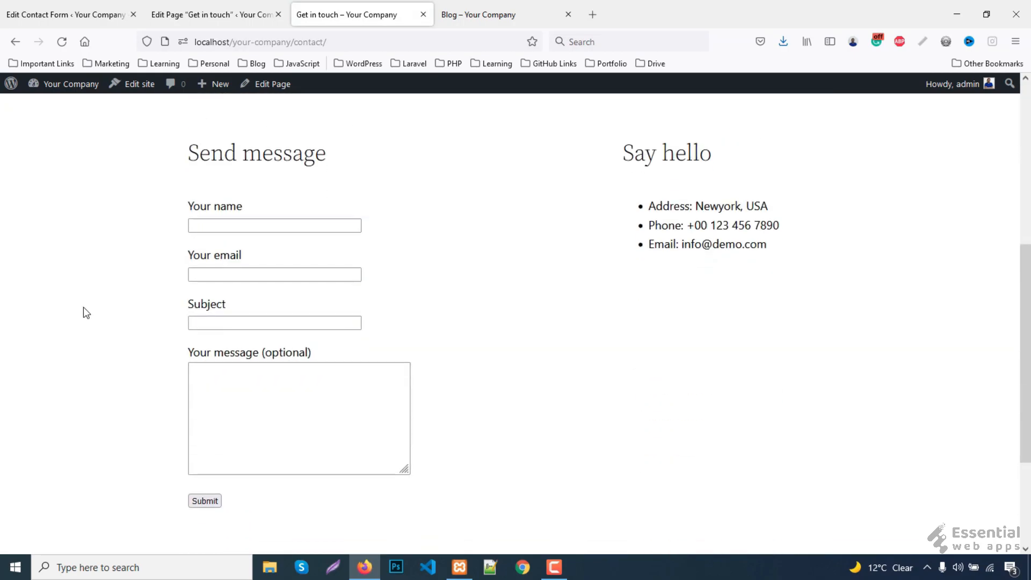
{"action": "scroll", "coordinate": [88, 318], "scroll_direction": "up", "scroll_amount": 10}
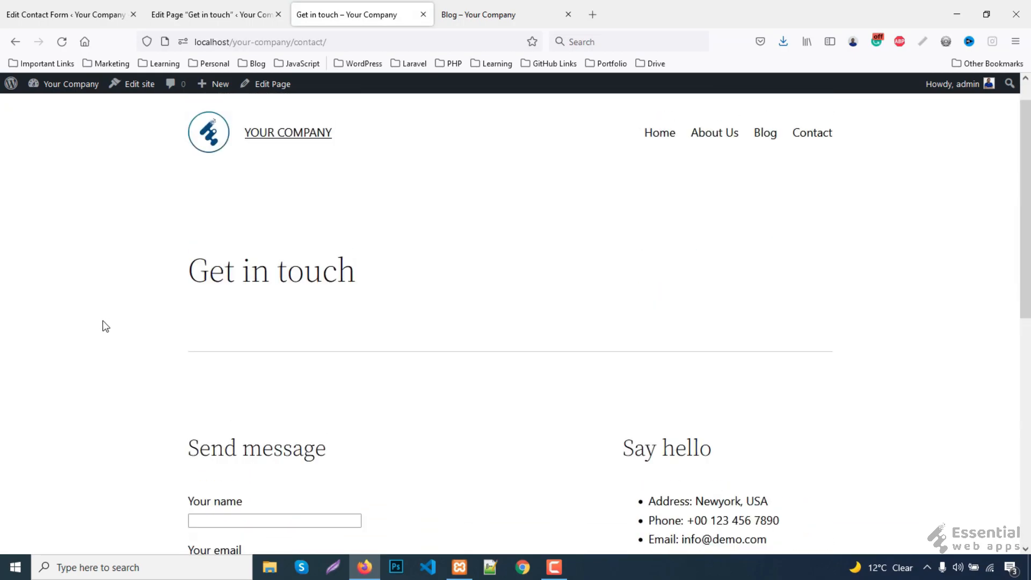
{"action": "left_click", "coordinate": [664, 169]}
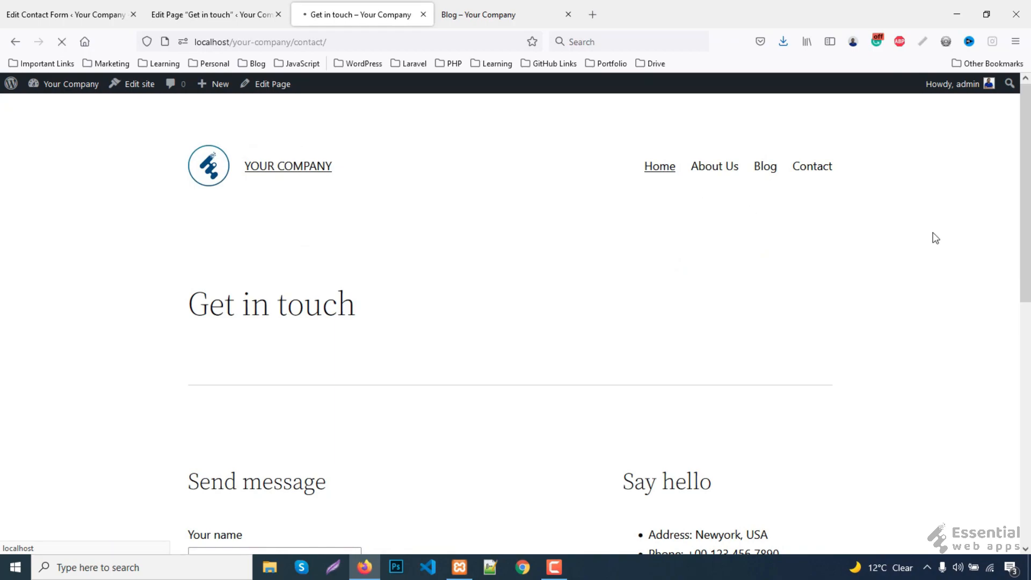